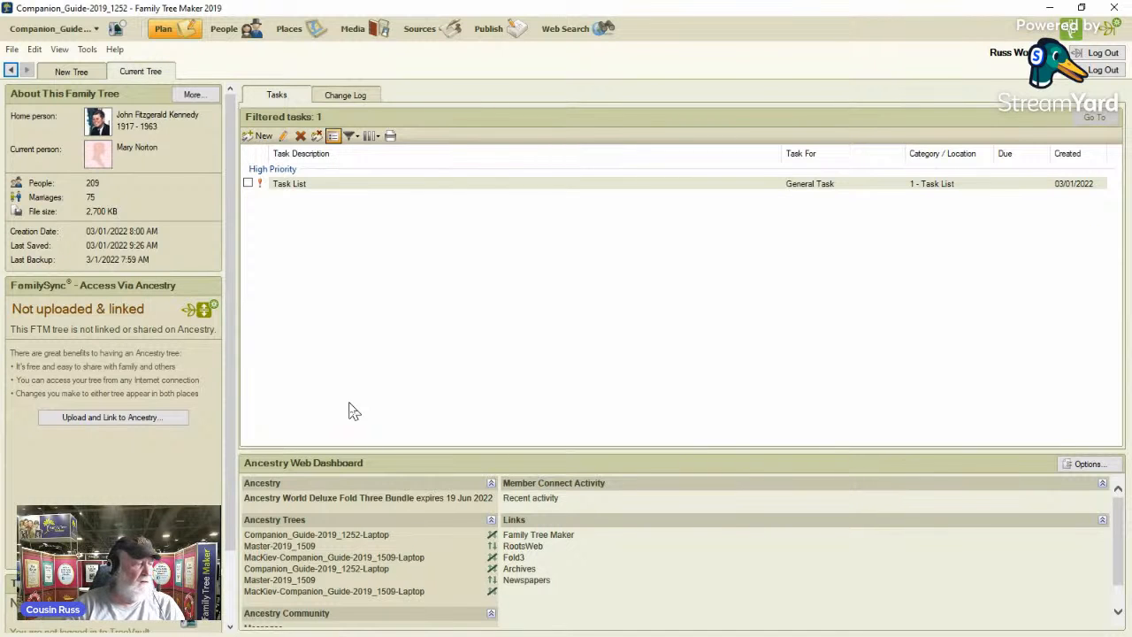
Start compacting the Companion_Guide-2019_1252 tree file with a backup beforehand and extended analysis enabled.
{"action": "left_click", "coordinate": [105, 421]}
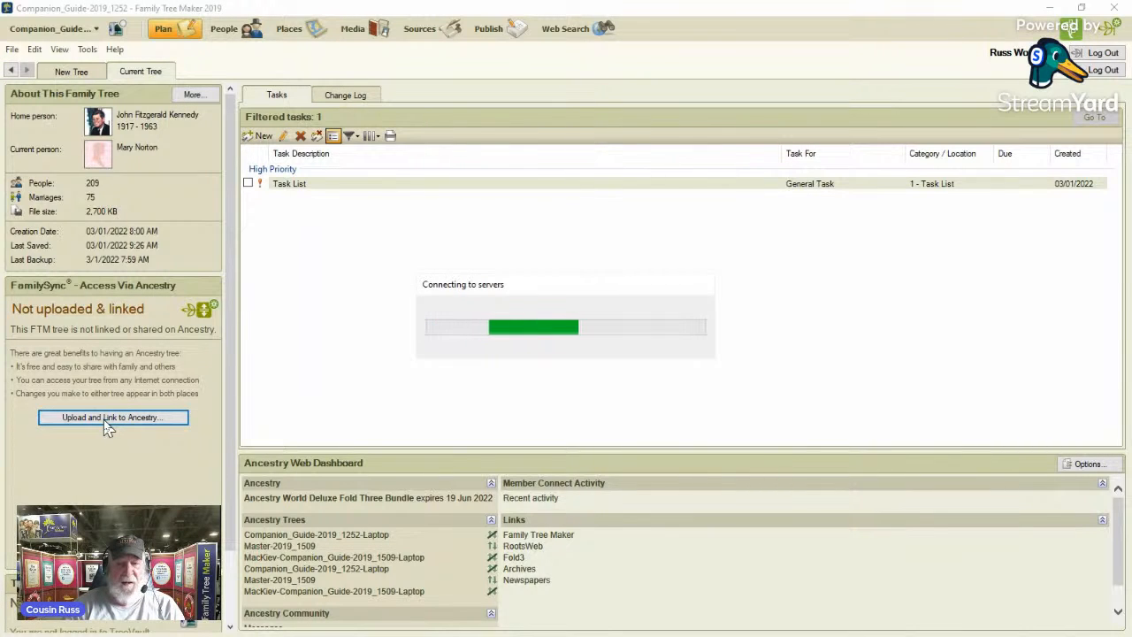
{"action": "left_click", "coordinate": [626, 397]}
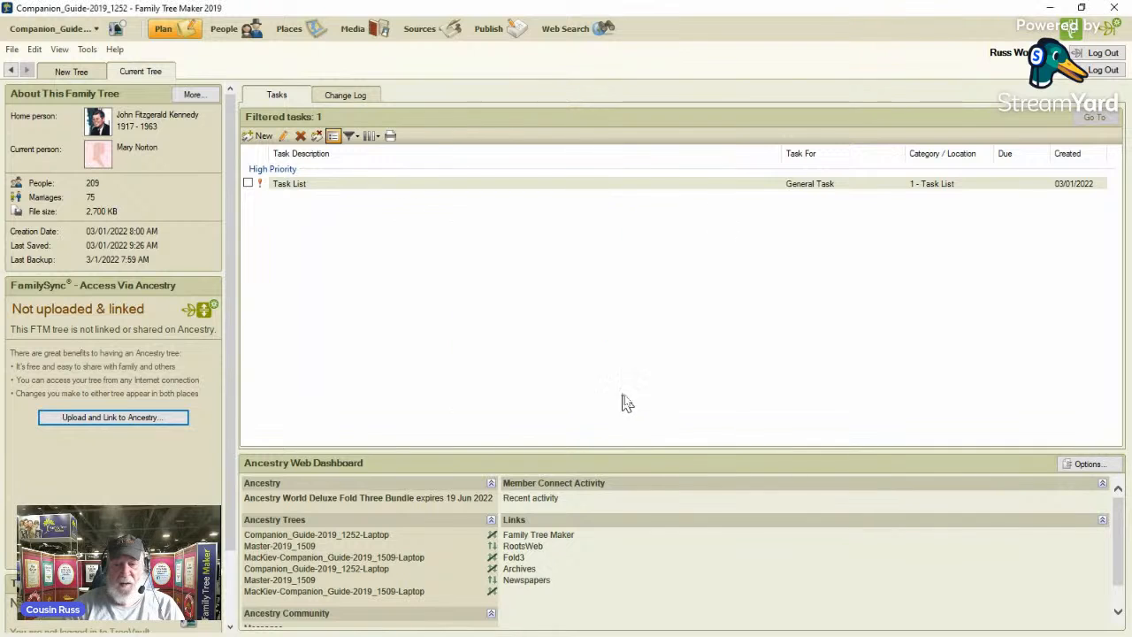
{"action": "left_click", "coordinate": [89, 50]}
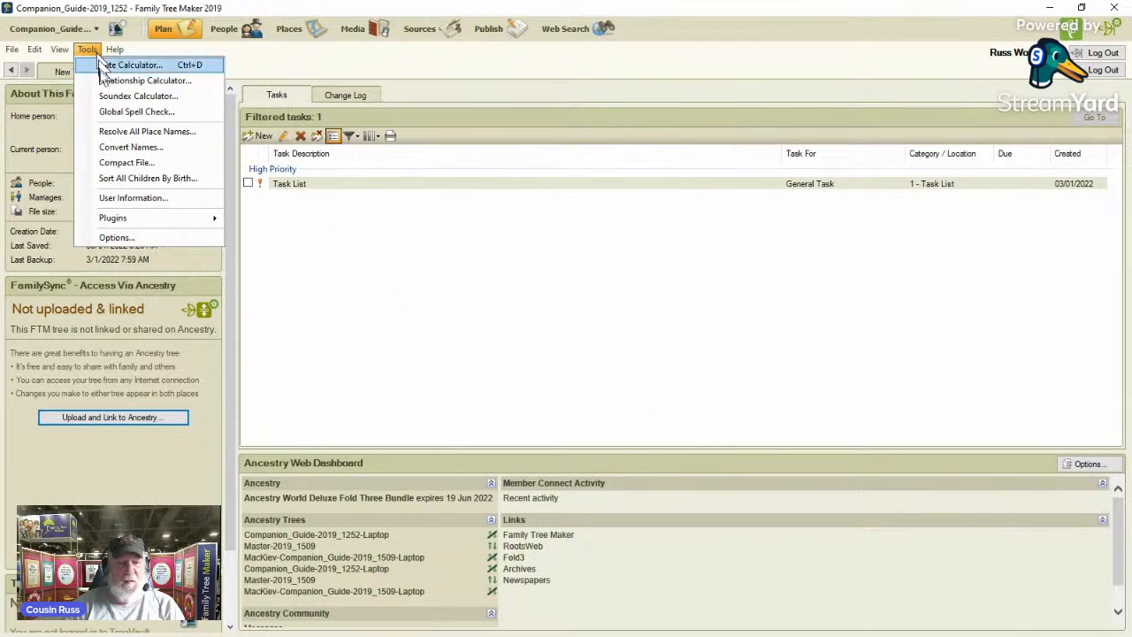
{"action": "left_click", "coordinate": [134, 164]}
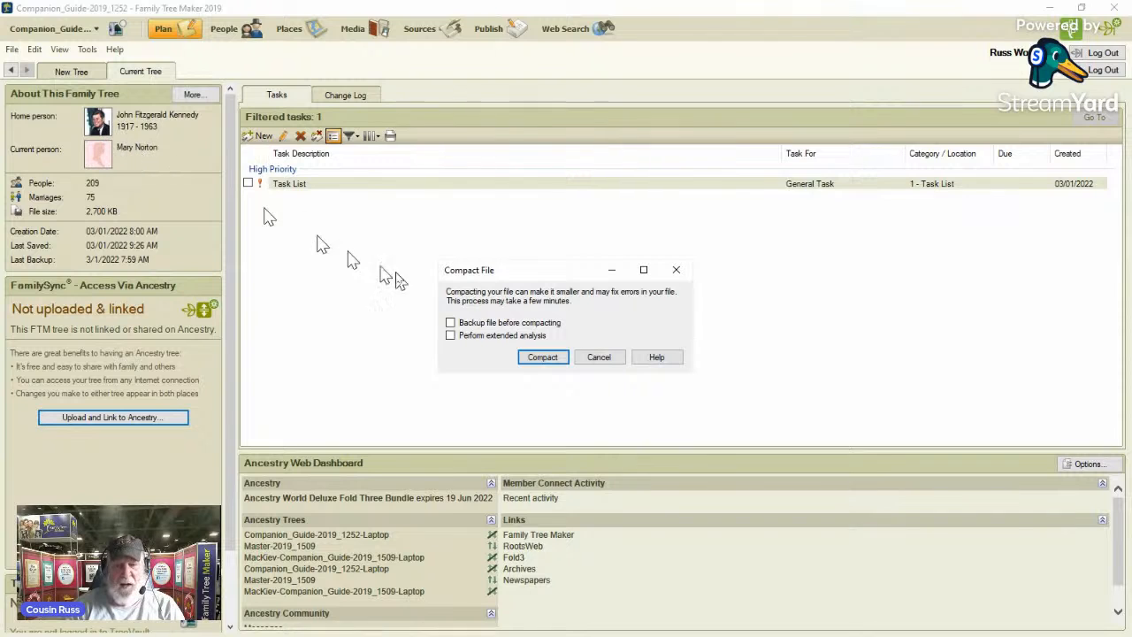
{"action": "left_click", "coordinate": [451, 336]}
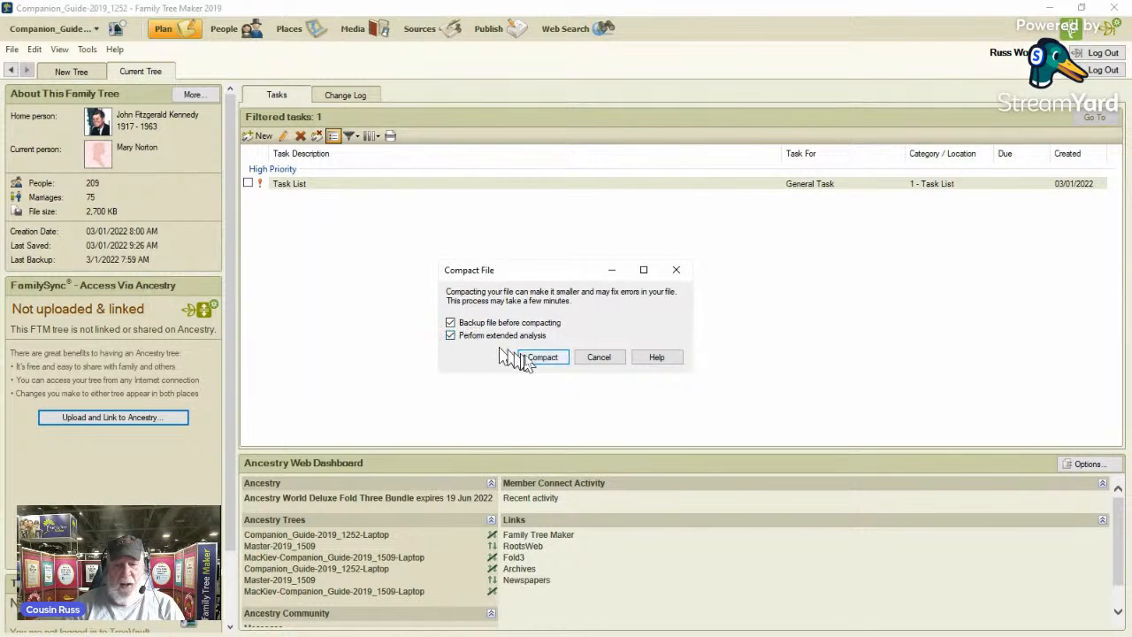
{"action": "left_click", "coordinate": [538, 358]}
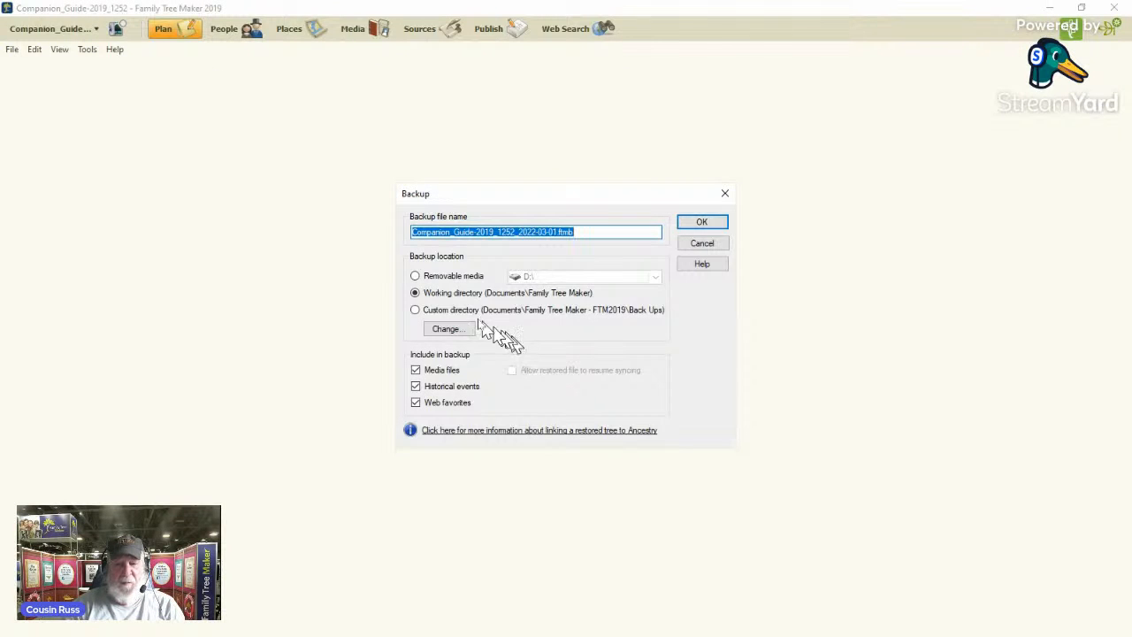
Back up the tree to the custom directory as Companion_Guide-2019_1252_2022-03-01-1202.ftmb and finish the compaction.
{"action": "left_click", "coordinate": [415, 310]}
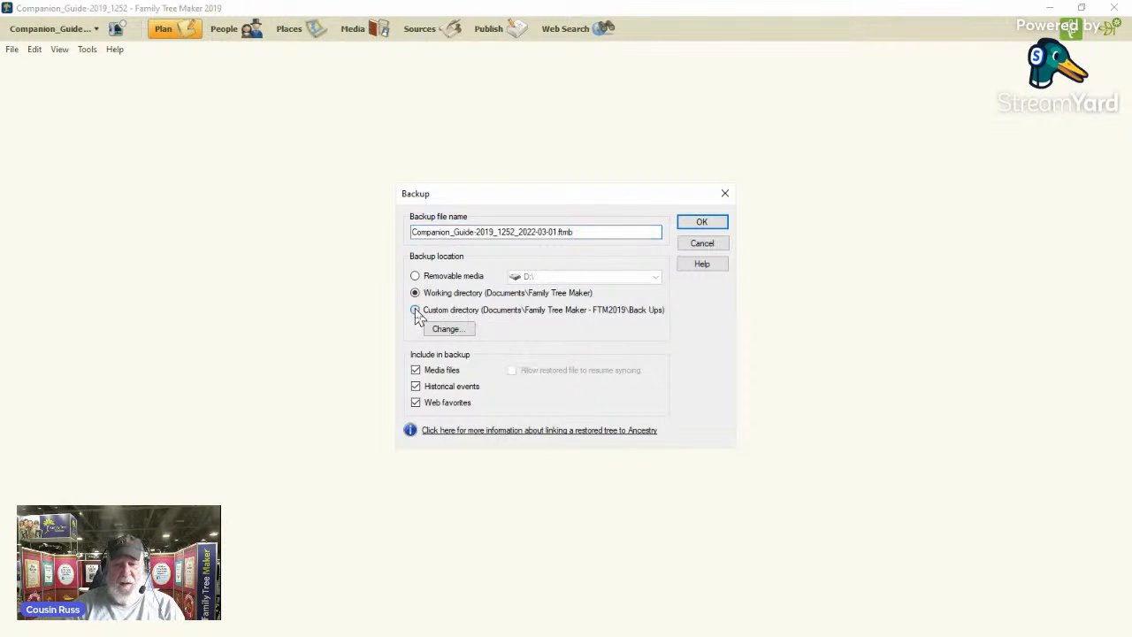
{"action": "left_click", "coordinate": [549, 232]}
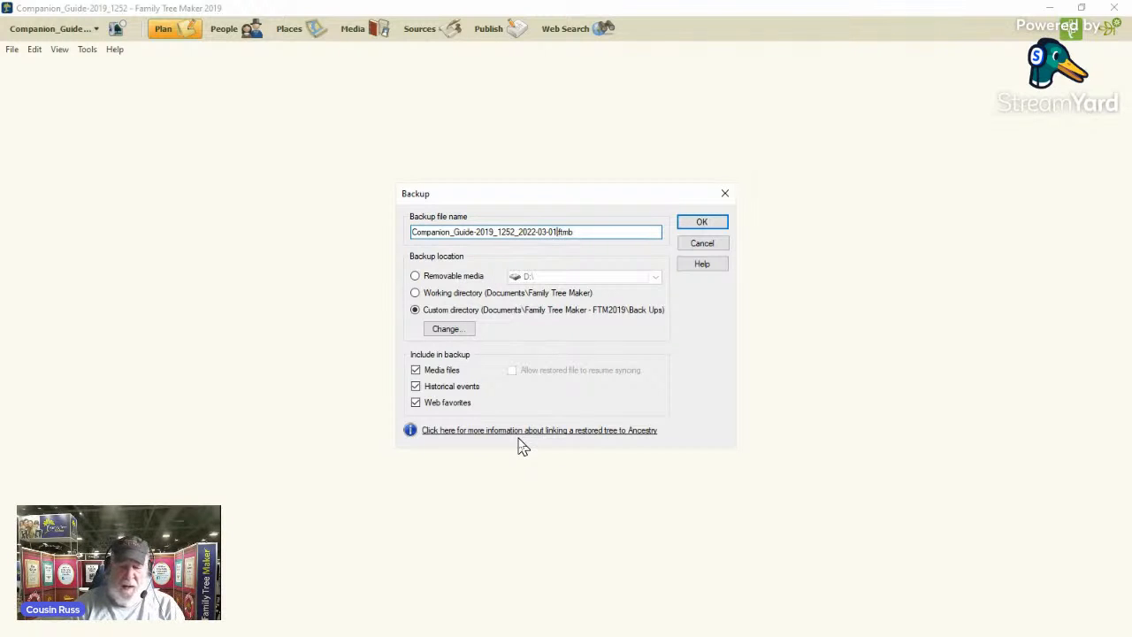
{"action": "type", "text": "-1202"}
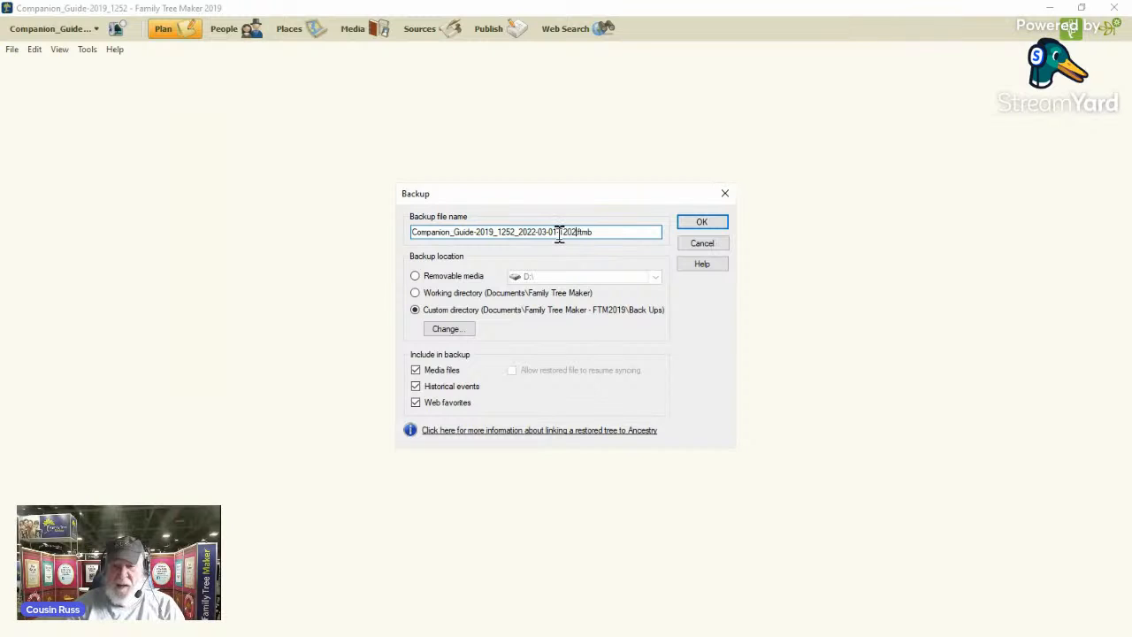
{"action": "left_click", "coordinate": [701, 223]}
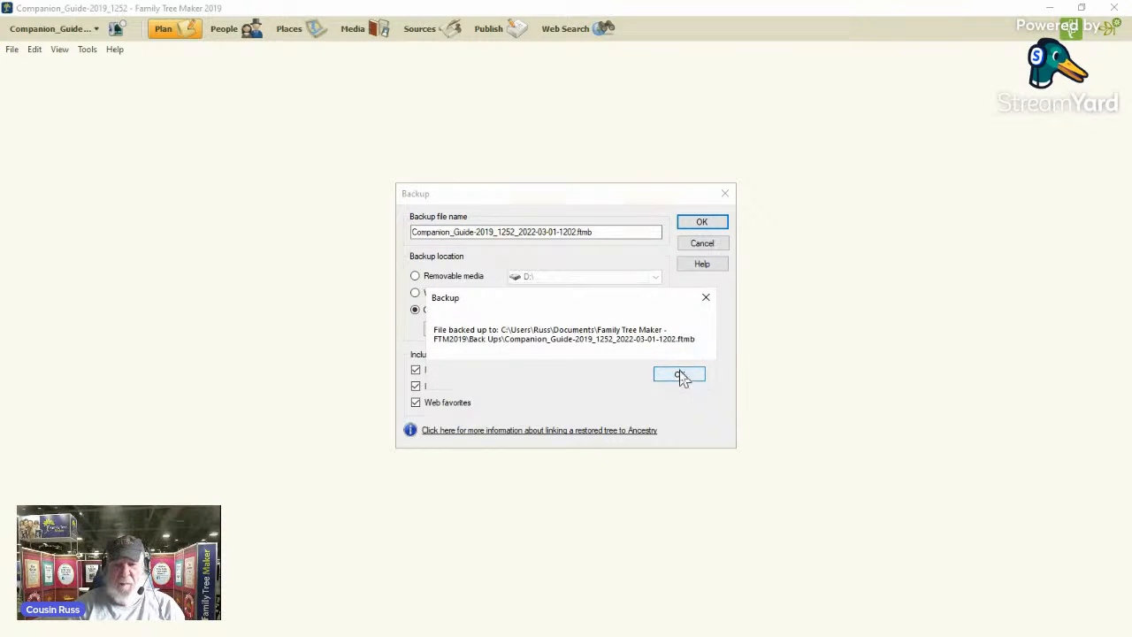
{"action": "left_click", "coordinate": [679, 376]}
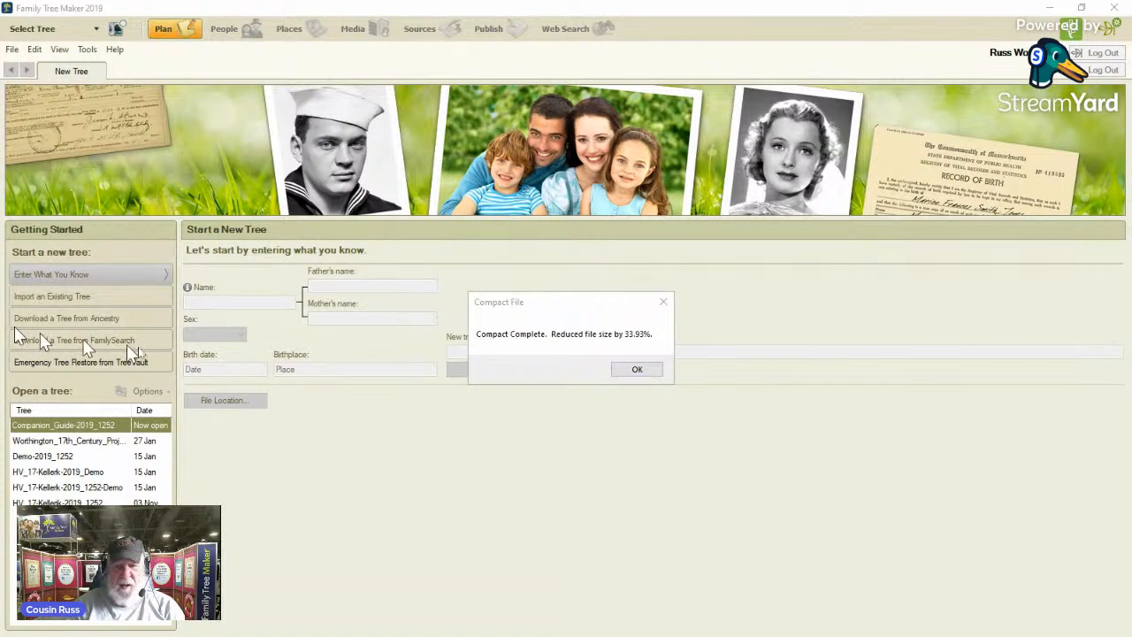
{"action": "mouse_move", "coordinate": [282, 494]}
{"action": "left_mouse_down"}
{"action": "mouse_move", "coordinate": [637, 331]}
{"action": "mouse_move", "coordinate": [630, 352]}
{"action": "left_mouse_up"}
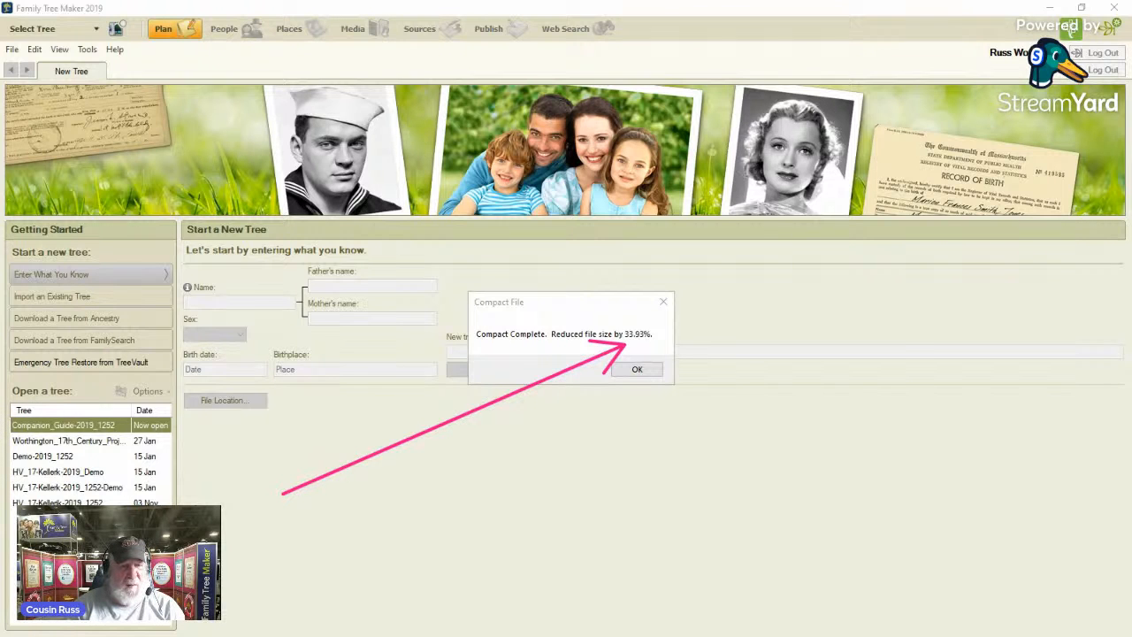
{"action": "key", "text": "Escape"}
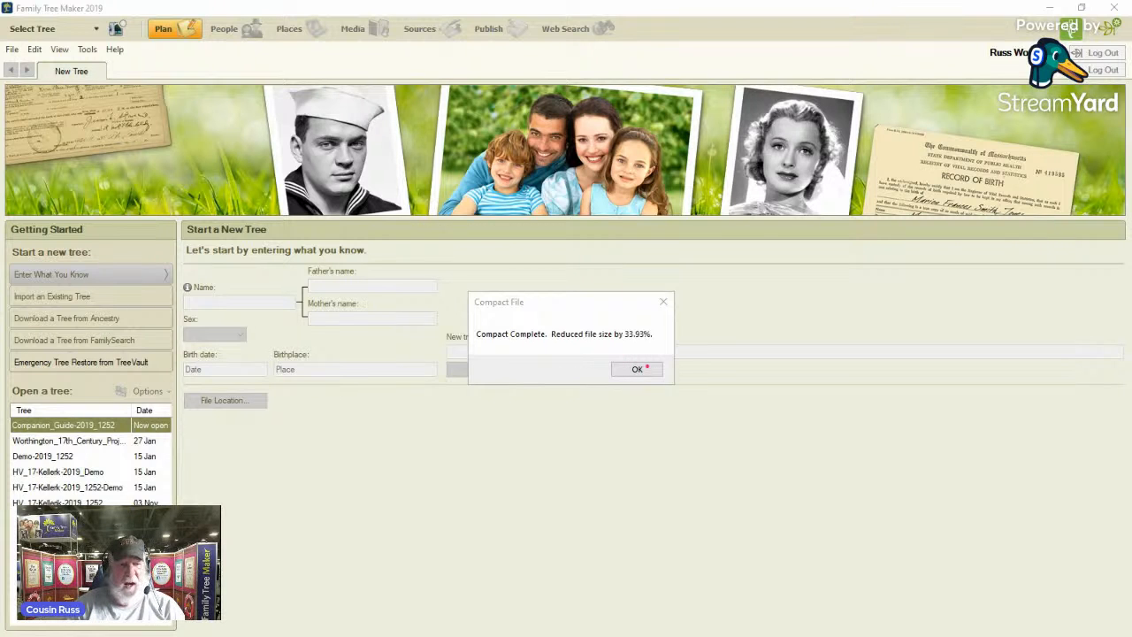
{"action": "left_click", "coordinate": [635, 371]}
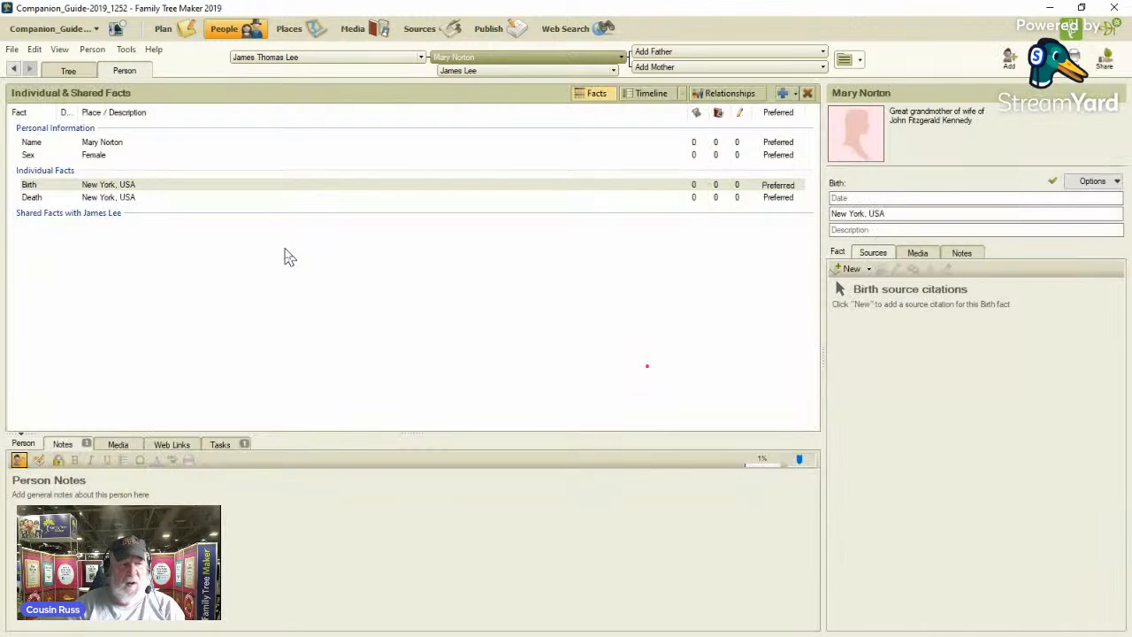
Compact the tree file a second time with extended analysis and without a backup.
{"action": "left_click", "coordinate": [127, 49]}
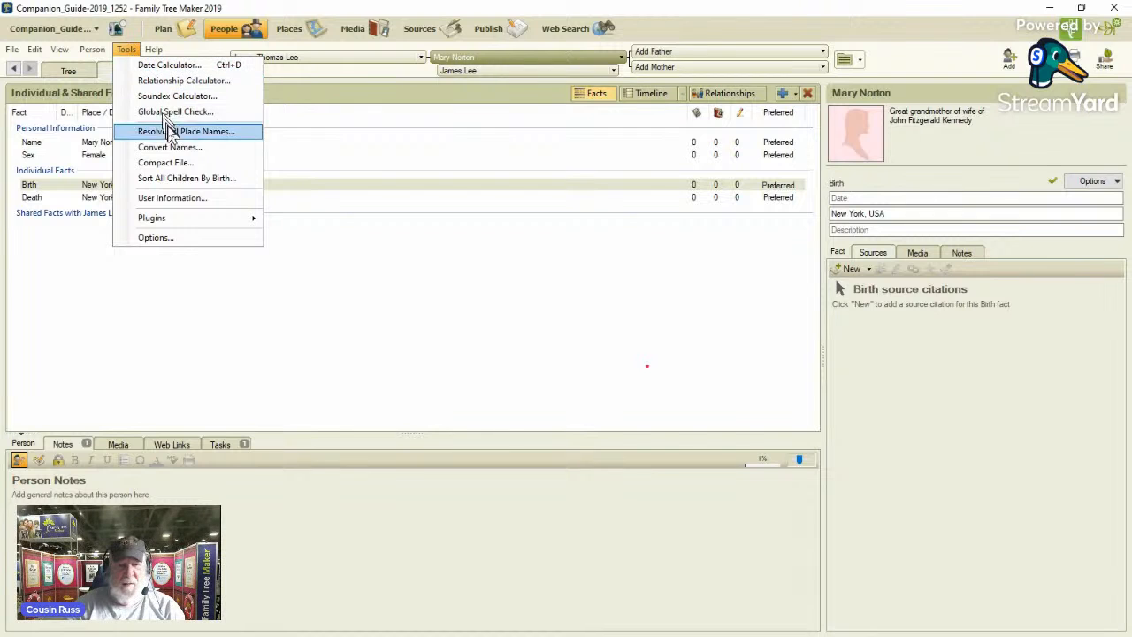
{"action": "left_click", "coordinate": [172, 164]}
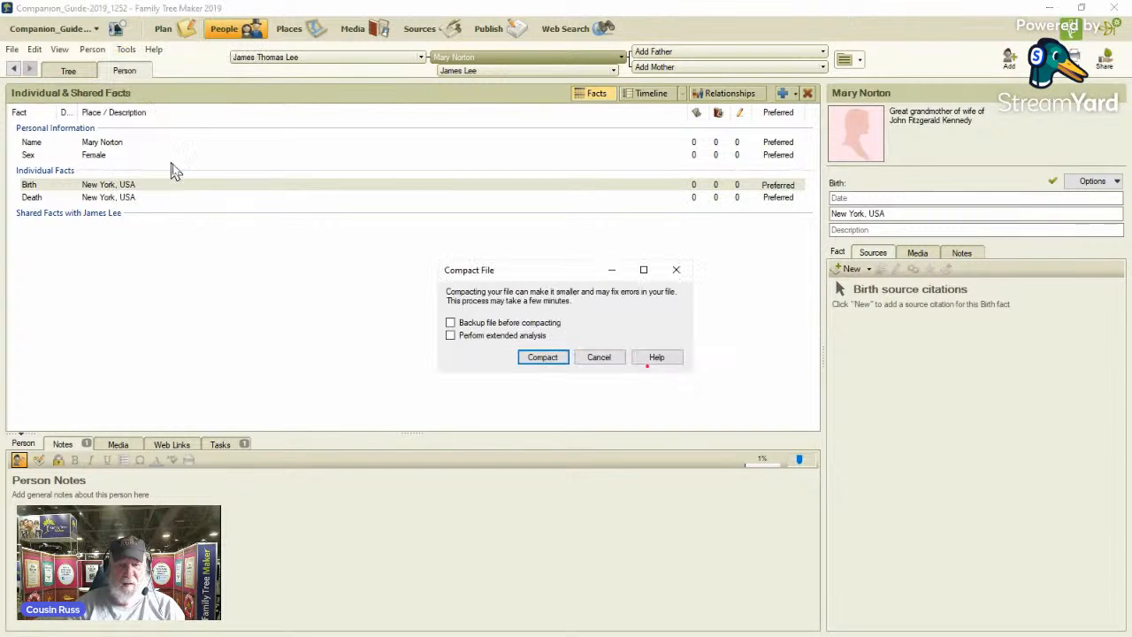
{"action": "left_click", "coordinate": [450, 336]}
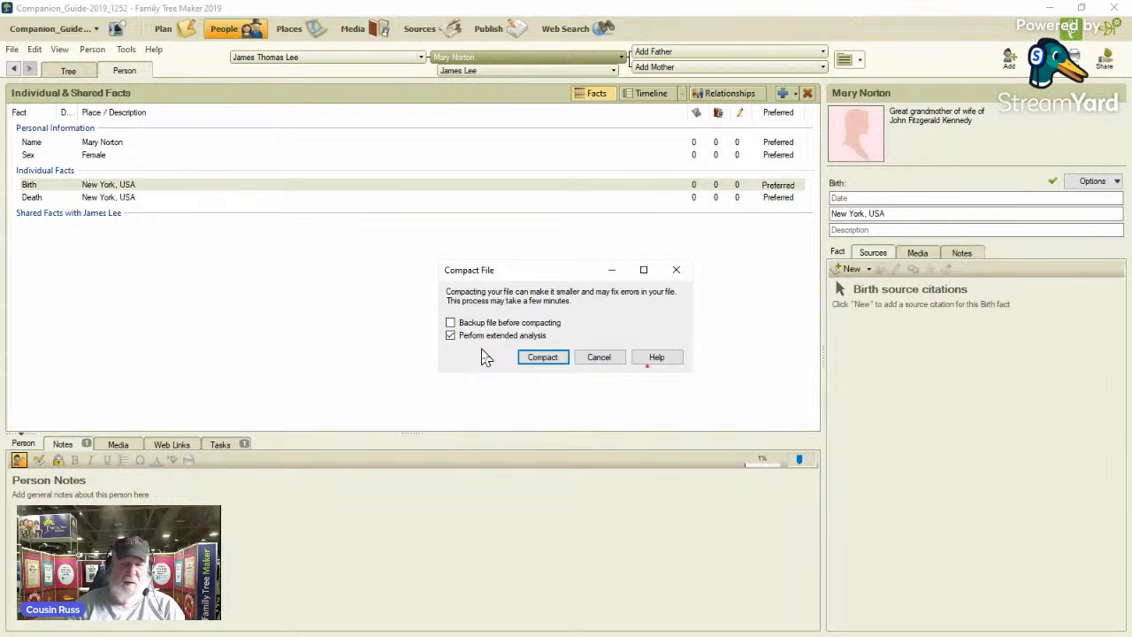
{"action": "left_click", "coordinate": [538, 361]}
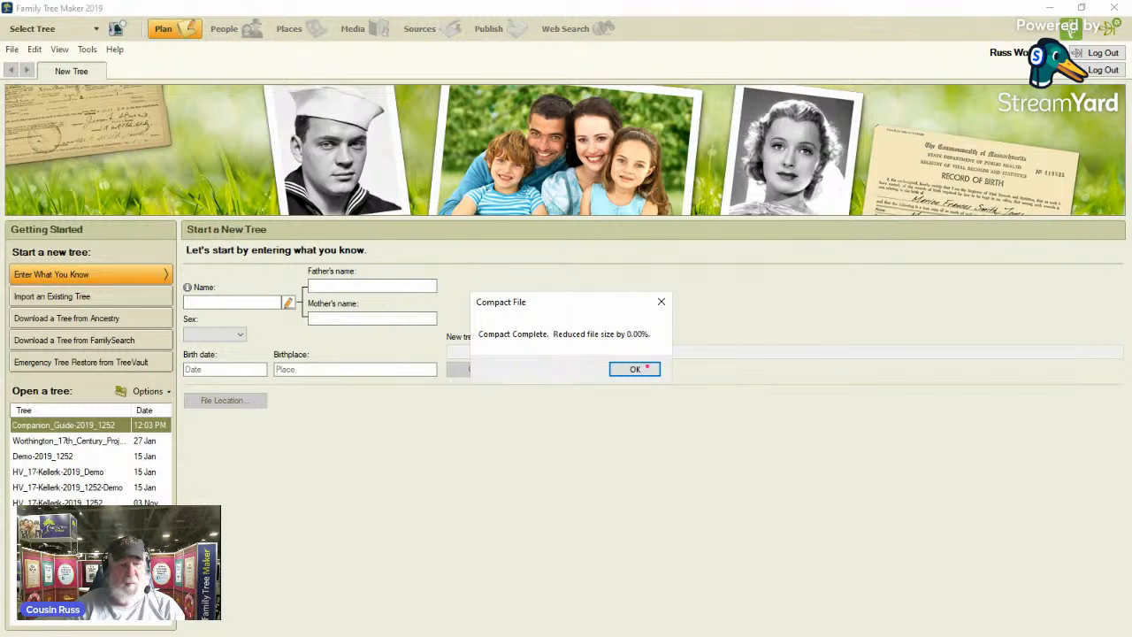
{"action": "left_click", "coordinate": [647, 367]}
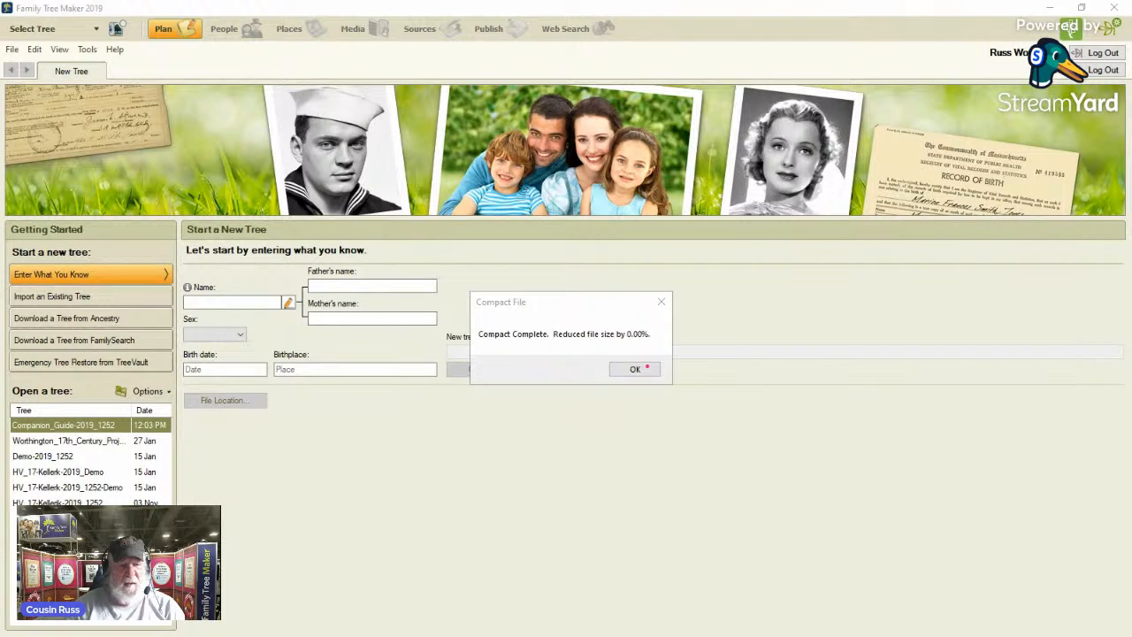
{"action": "mouse_move", "coordinate": [485, 296]}
{"action": "left_mouse_down"}
{"action": "mouse_move", "coordinate": [519, 354]}
{"action": "mouse_move", "coordinate": [666, 365]}
{"action": "left_mouse_up"}
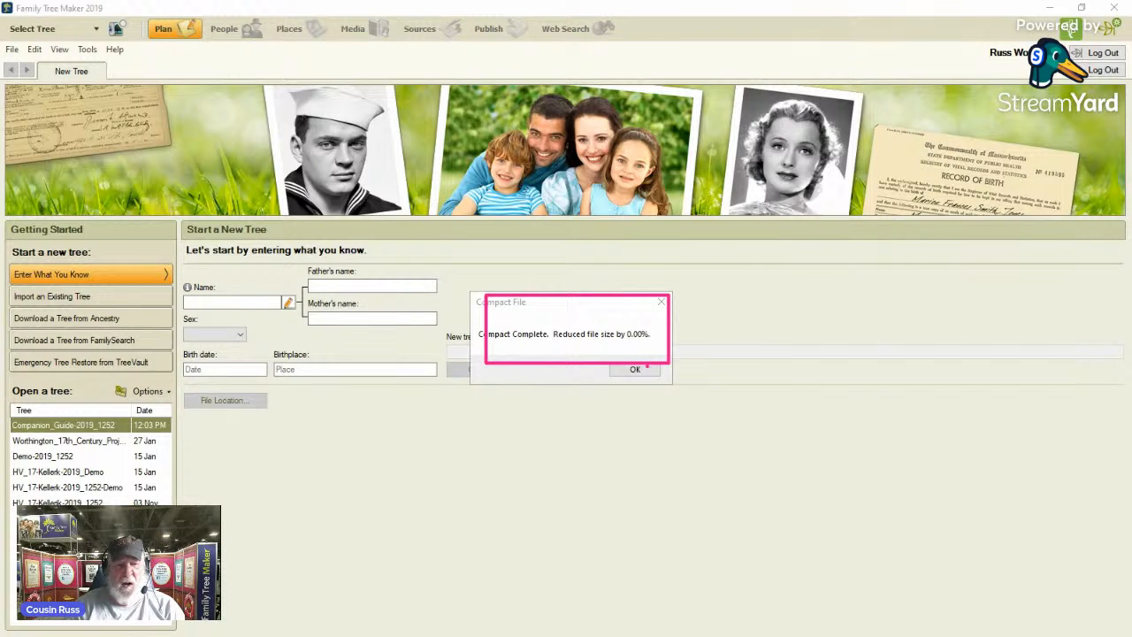
{"action": "key", "text": "Escape"}
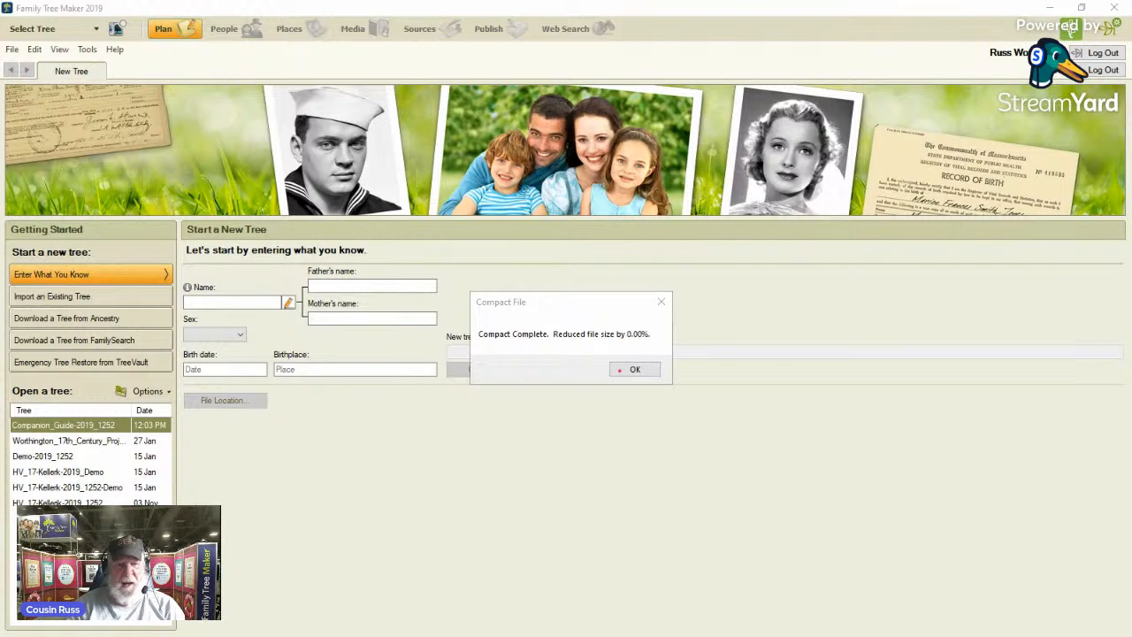
{"action": "left_click", "coordinate": [630, 371]}
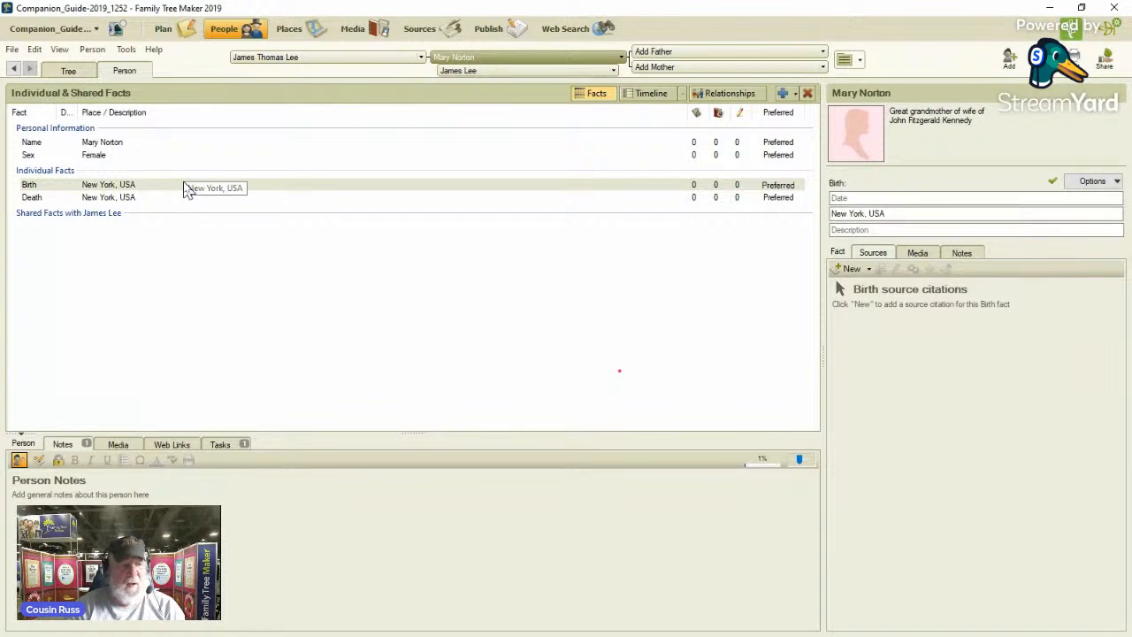
Upload and link the tree to Ancestry as a private tree with manual syncing, excluded from the search index.
{"action": "left_click", "coordinate": [164, 33]}
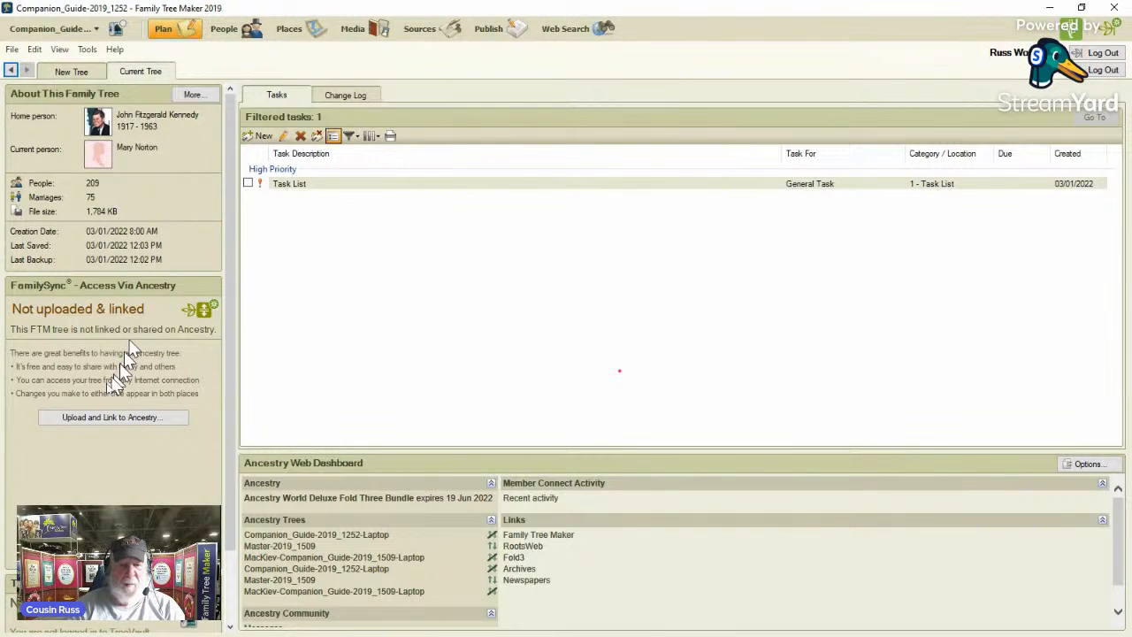
{"action": "left_click", "coordinate": [100, 418]}
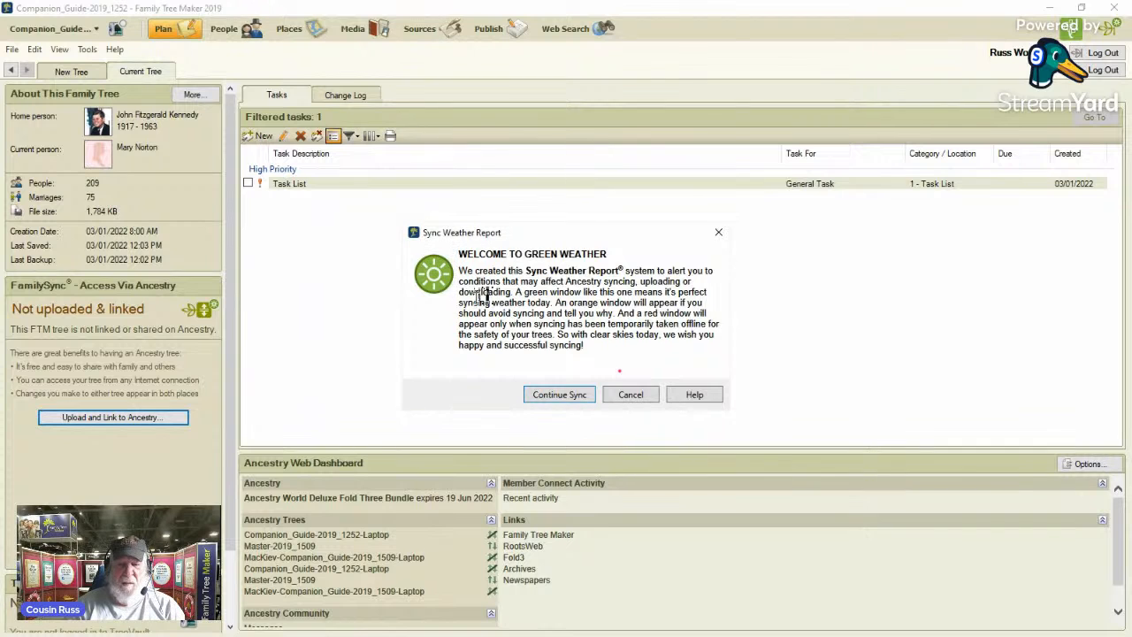
{"action": "left_click", "coordinate": [566, 398]}
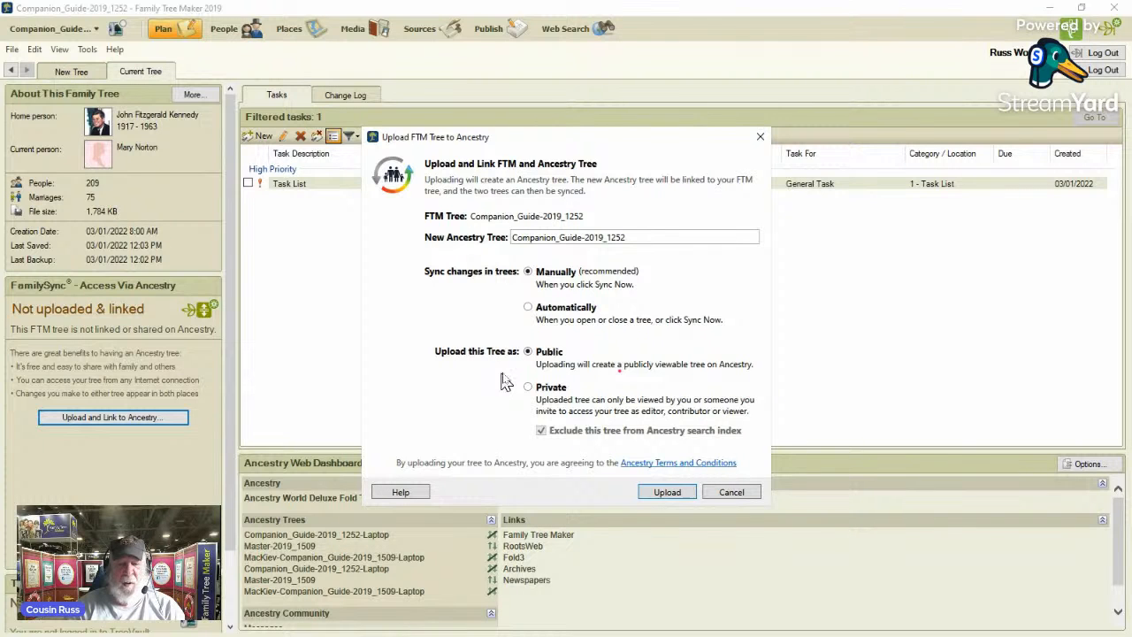
{"action": "left_click", "coordinate": [528, 387]}
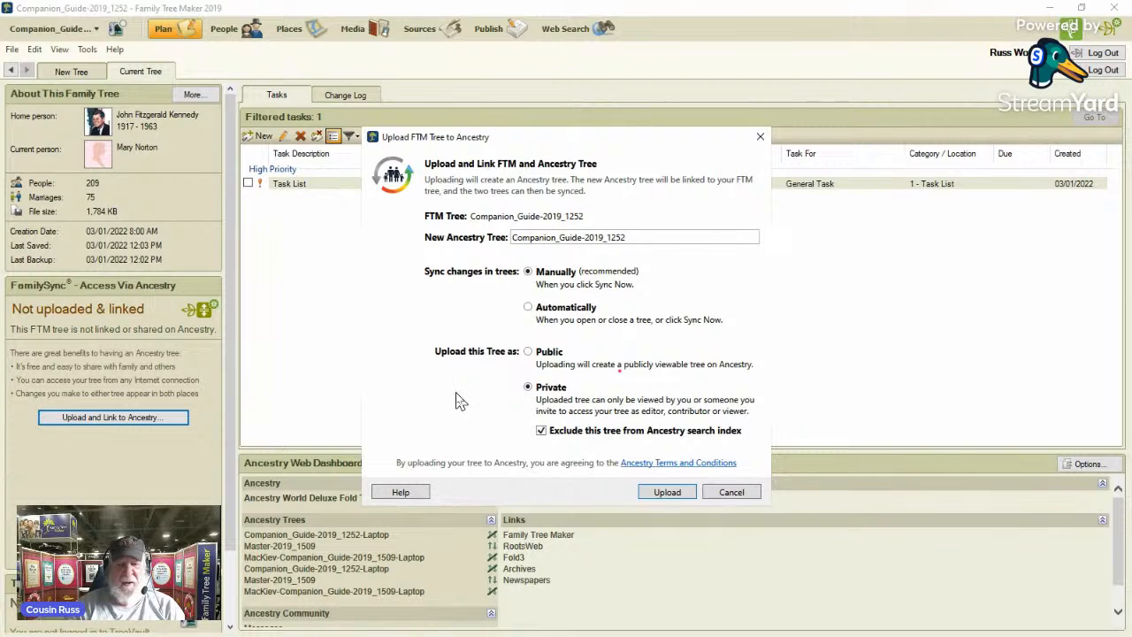
{"action": "left_click", "coordinate": [668, 493]}
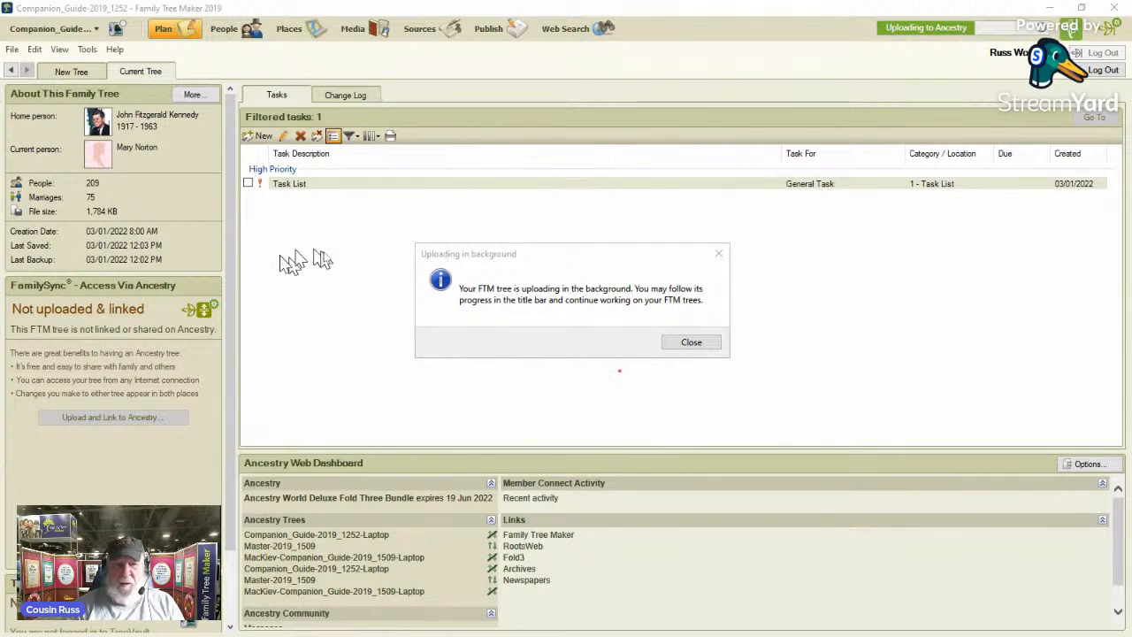
Dismiss the upload completion and background upload notices without opening the Ancestry tree.
{"action": "mouse_move", "coordinate": [378, 261]}
{"action": "left_mouse_down"}
{"action": "mouse_move", "coordinate": [788, 217]}
{"action": "mouse_move", "coordinate": [1051, 39]}
{"action": "left_mouse_up"}
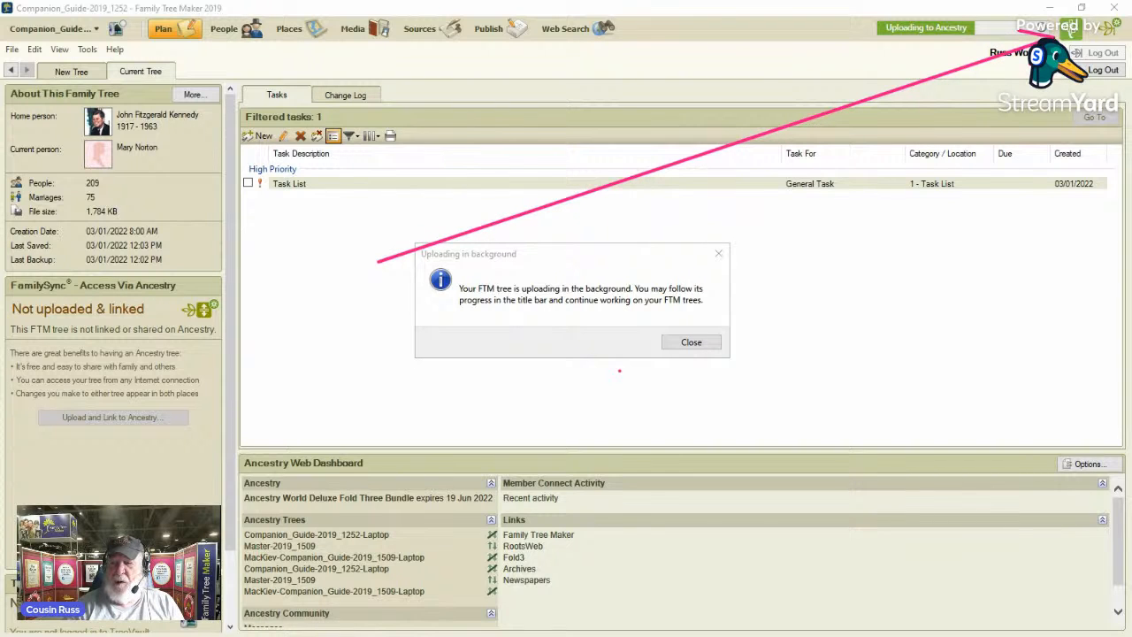
{"action": "left_click_drag", "start_coordinate": [1054, 38], "coordinate": [956, 43]}
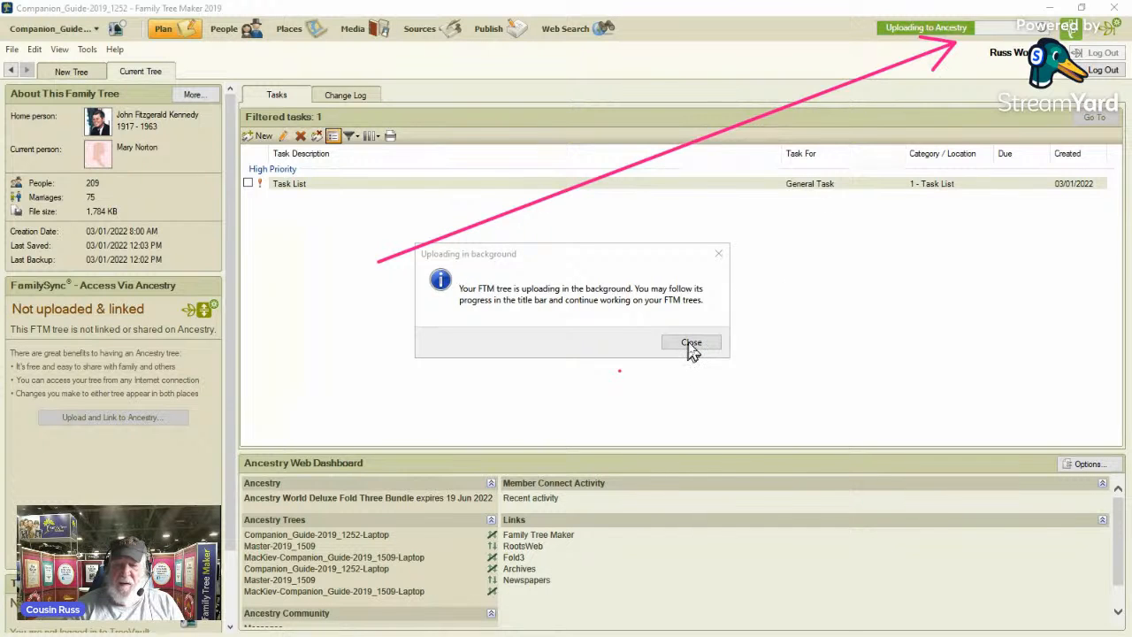
{"action": "left_click", "coordinate": [725, 298]}
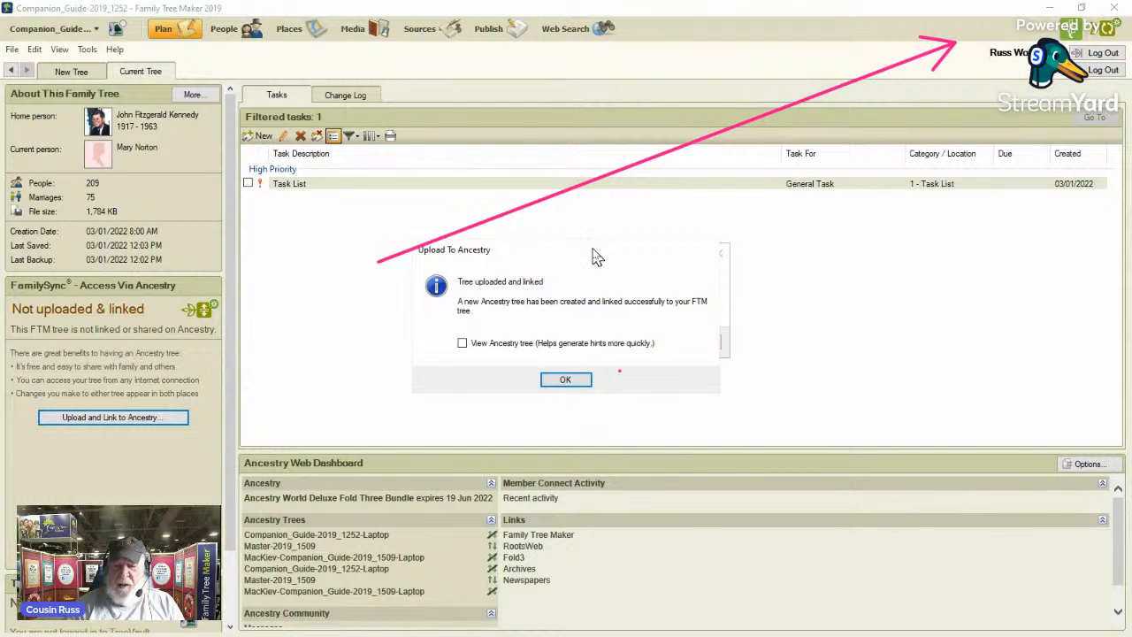
{"action": "left_click_drag", "start_coordinate": [592, 249], "coordinate": [774, 395]}
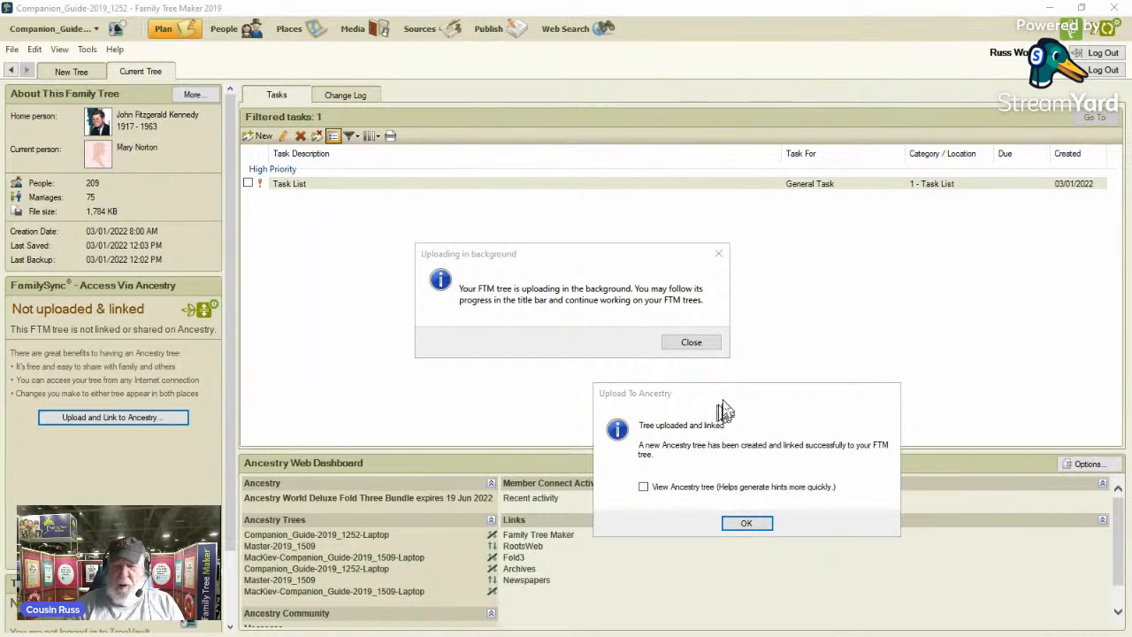
{"action": "left_click_drag", "start_coordinate": [720, 395], "coordinate": [624, 256]}
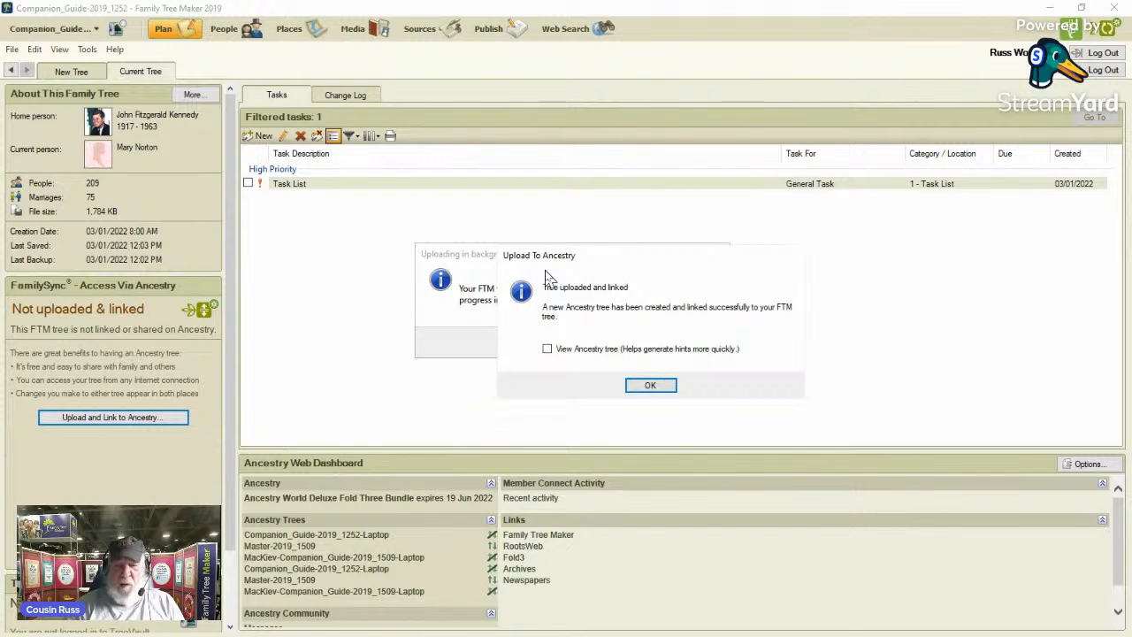
{"action": "left_click", "coordinate": [657, 389]}
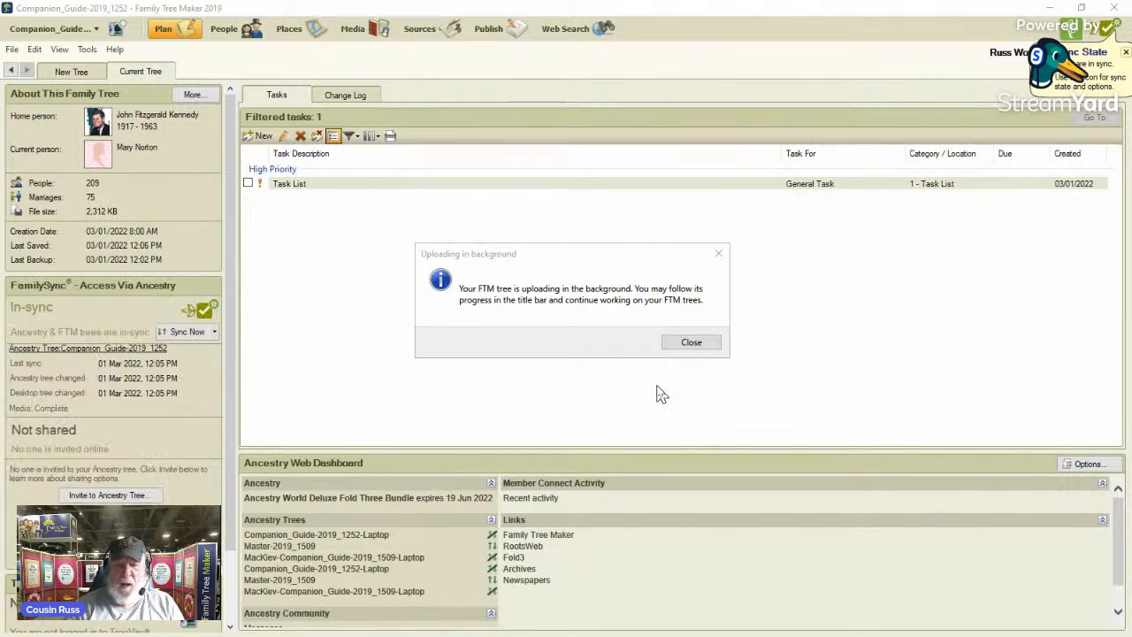
{"action": "left_click", "coordinate": [699, 345]}
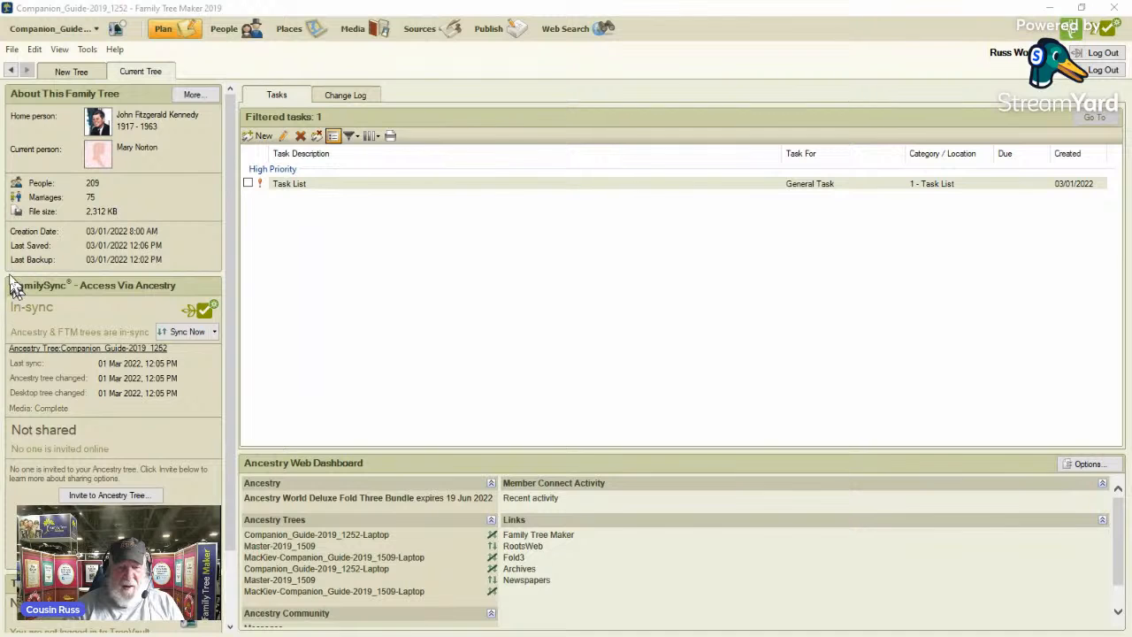
{"action": "mouse_move", "coordinate": [9, 274]}
{"action": "left_mouse_down"}
{"action": "mouse_move", "coordinate": [81, 375]}
{"action": "mouse_move", "coordinate": [257, 371]}
{"action": "left_mouse_up"}
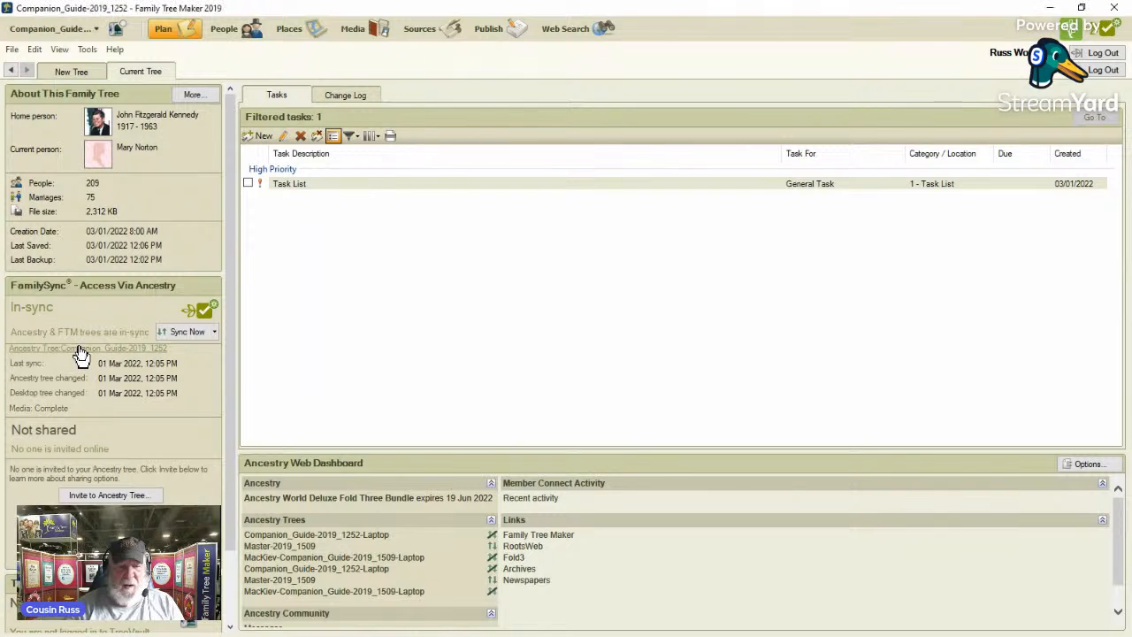
Open the linked Companion_Guide-2019_1252 tree on Ancestry in the browser and widen the window to show the full pedigree.
{"action": "left_click", "coordinate": [80, 354]}
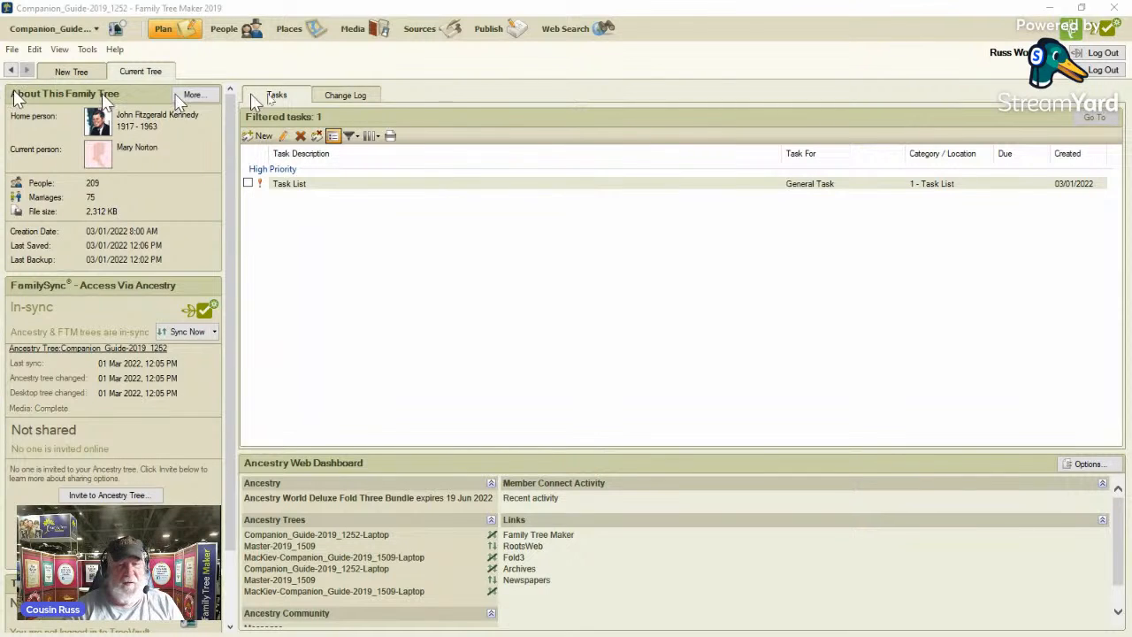
{"action": "left_click_drag", "start_coordinate": [251, 93], "coordinate": [424, 64]}
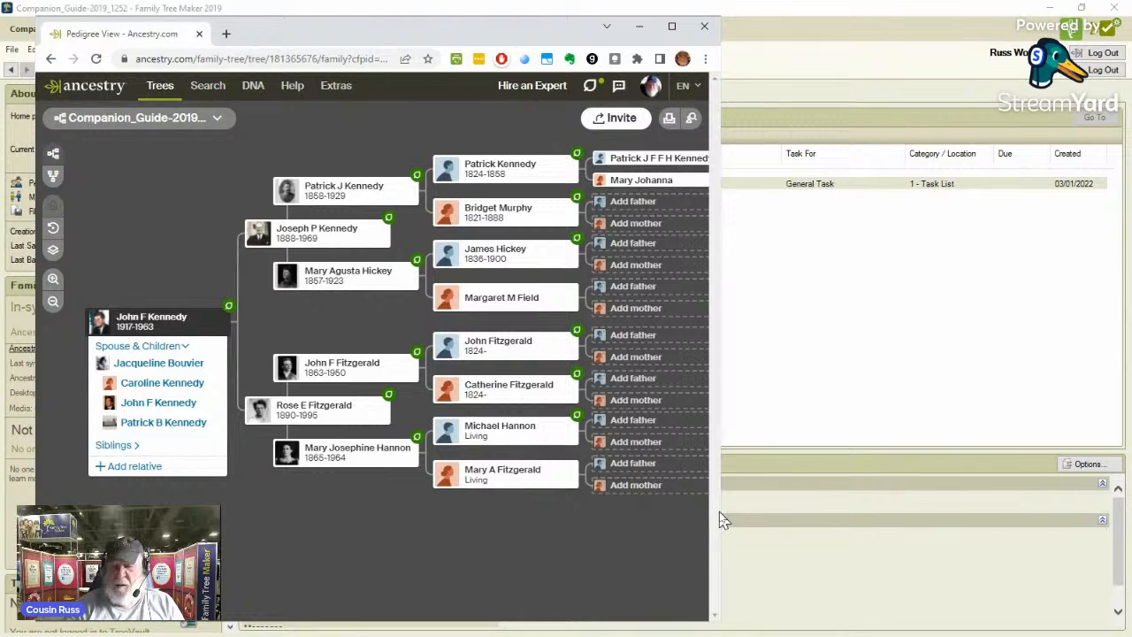
{"action": "left_click_drag", "start_coordinate": [716, 512], "coordinate": [1009, 508]}
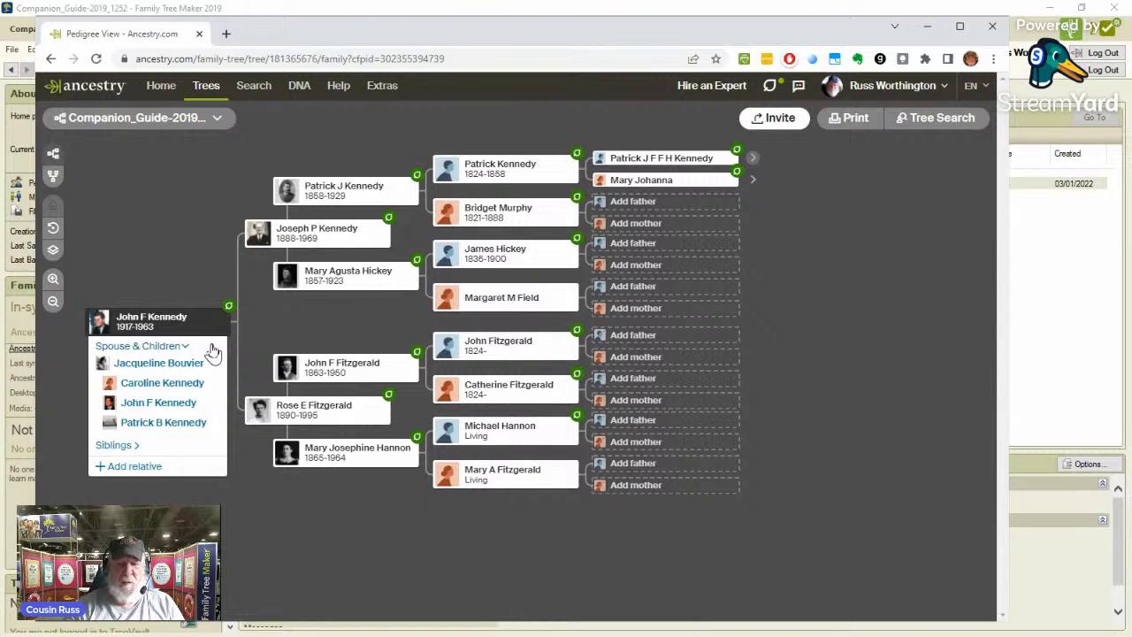
View all hints for the tree on Ancestry, reloading the blank page, and return to Family Tree Maker.
{"action": "left_click", "coordinate": [220, 124]}
{"action": "left_click", "coordinate": [194, 209]}
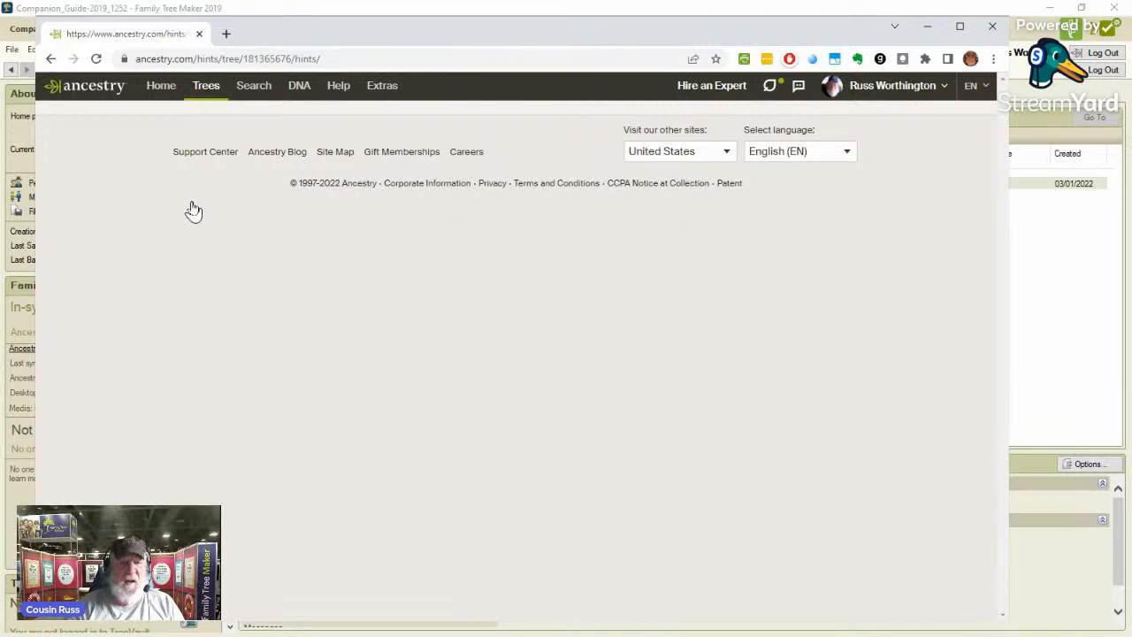
{"action": "left_click", "coordinate": [97, 58]}
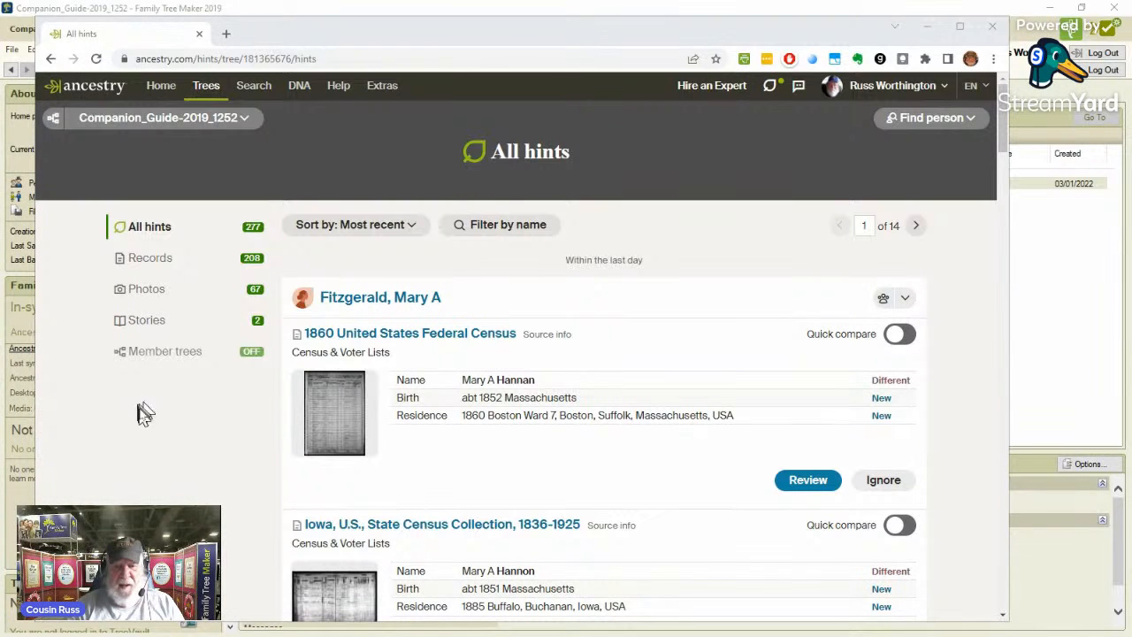
{"action": "mouse_move", "coordinate": [607, 312]}
{"action": "left_mouse_down"}
{"action": "mouse_move", "coordinate": [256, 290]}
{"action": "mouse_move", "coordinate": [281, 257]}
{"action": "left_mouse_up"}
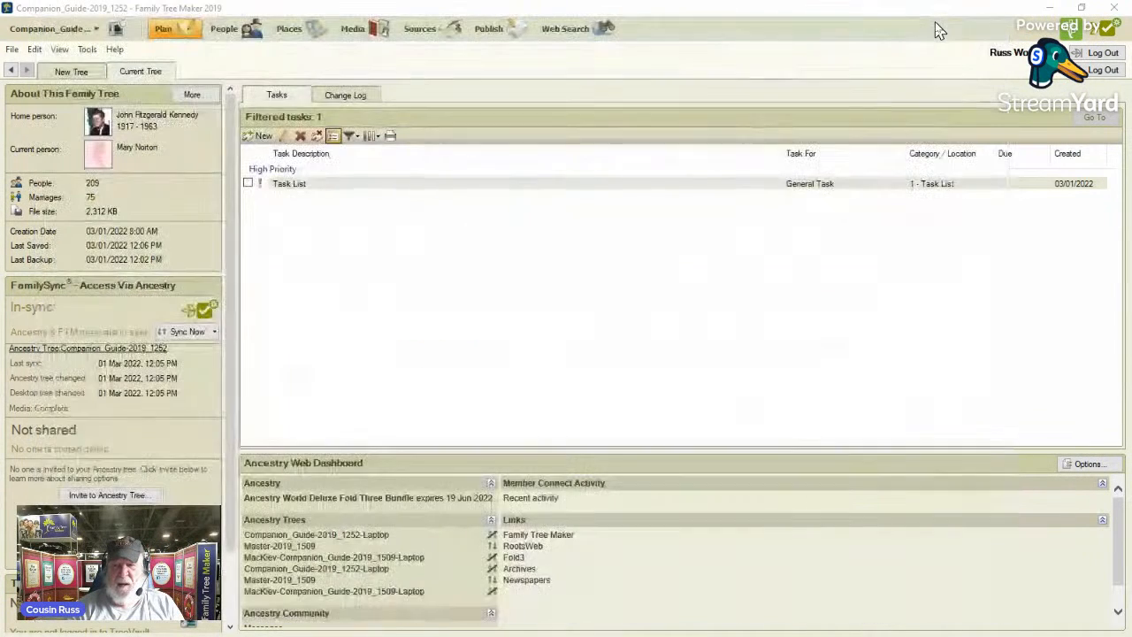
{"action": "left_click", "coordinate": [927, 28]}
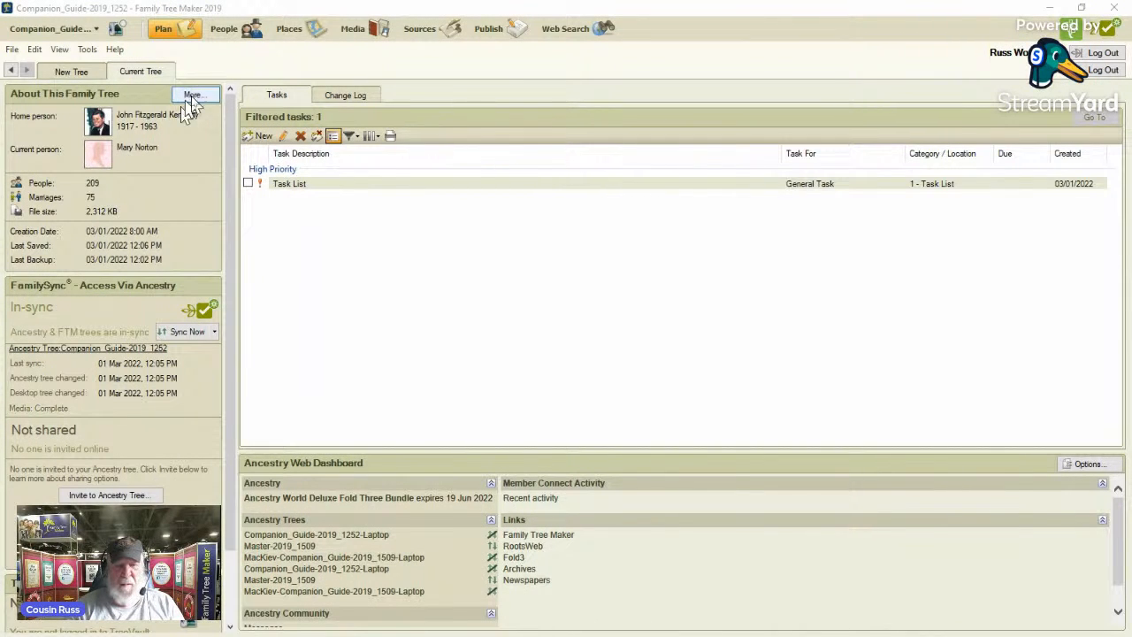
Show the tree view of the People workspace.
{"action": "left_click", "coordinate": [225, 32]}
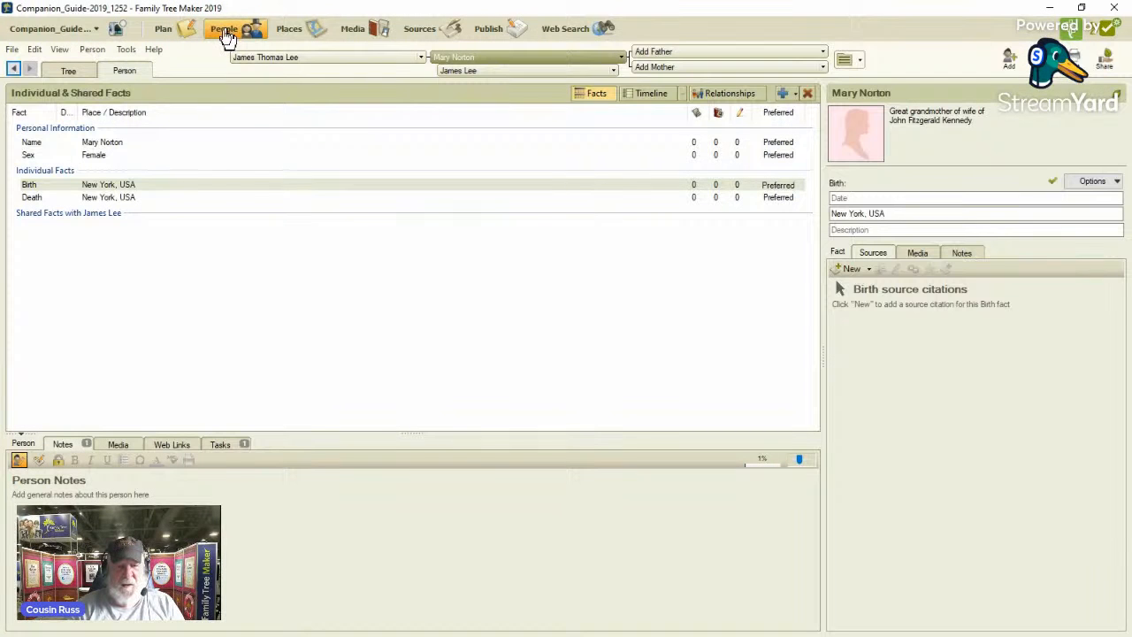
{"action": "left_click", "coordinate": [64, 76]}
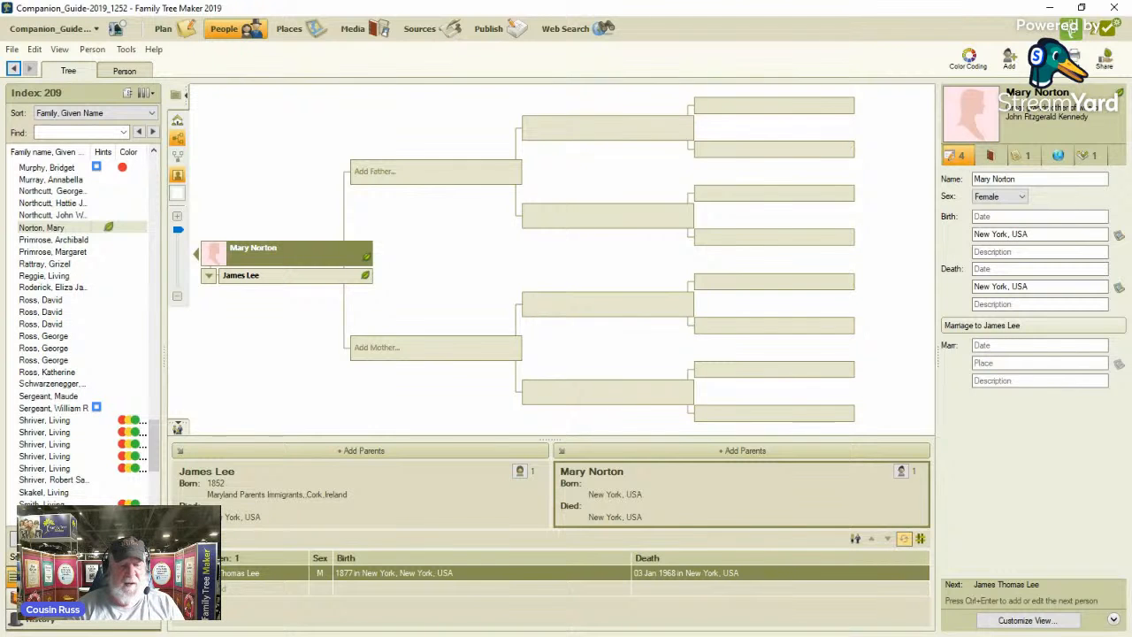
Consult the "Preparation for 1950 Census" note in Evernote for the filter criteria and return to Family Tree Maker.
{"action": "key", "text": "alt+Tab"}
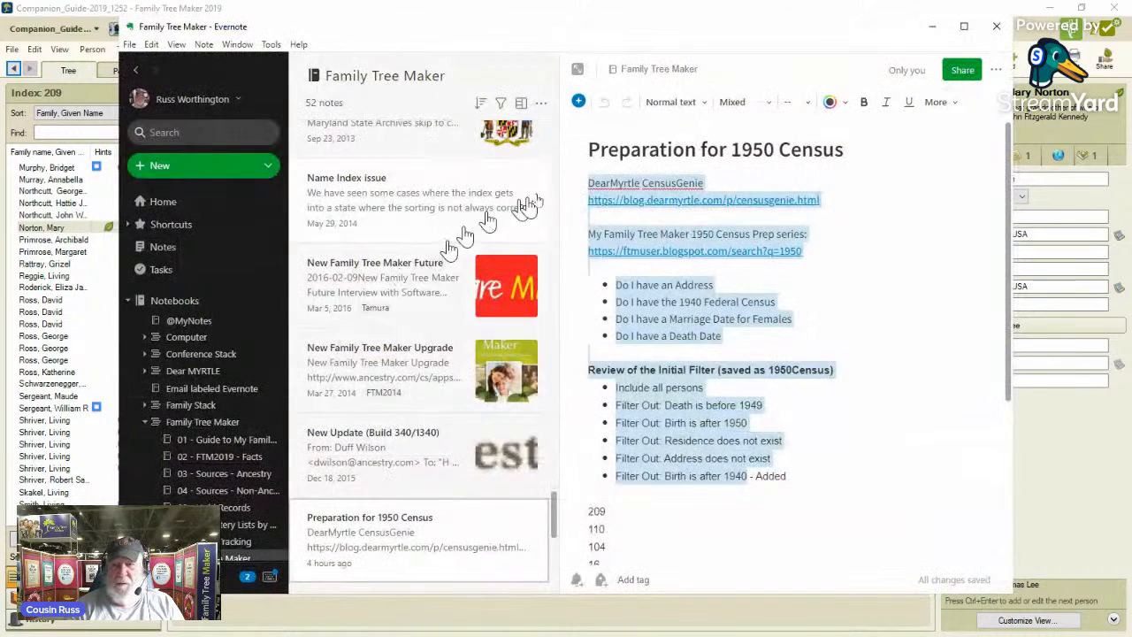
{"action": "left_click_drag", "start_coordinate": [728, 67], "coordinate": [628, 68]}
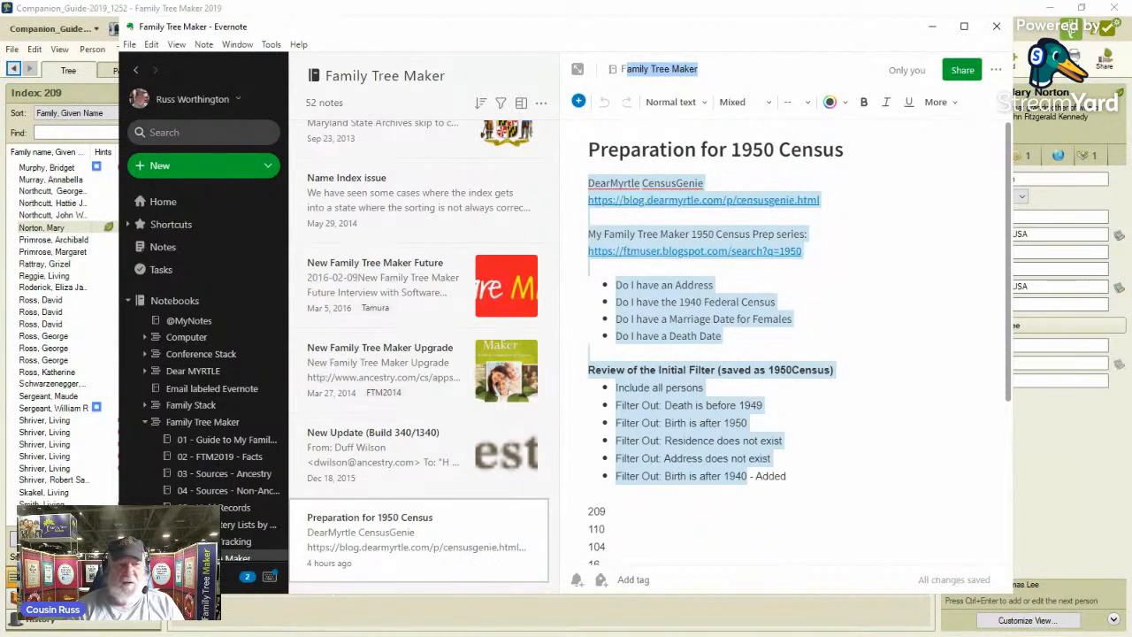
{"action": "key", "text": "alt+Tab"}
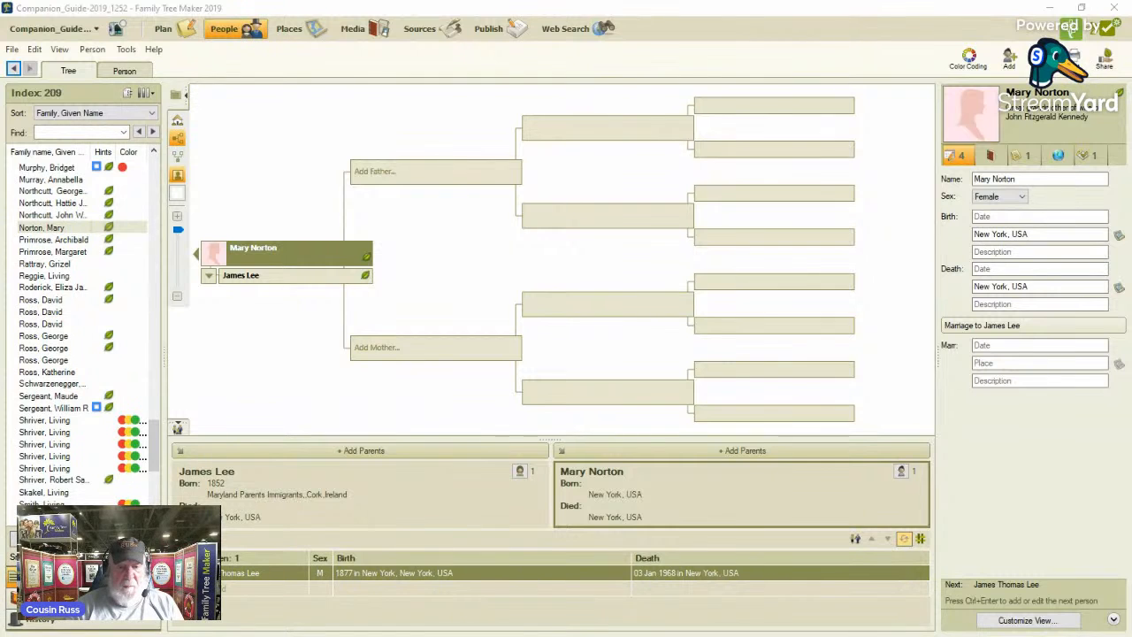
Center the tree on the home person and start an individual filter that includes all persons.
{"action": "left_click", "coordinate": [177, 120]}
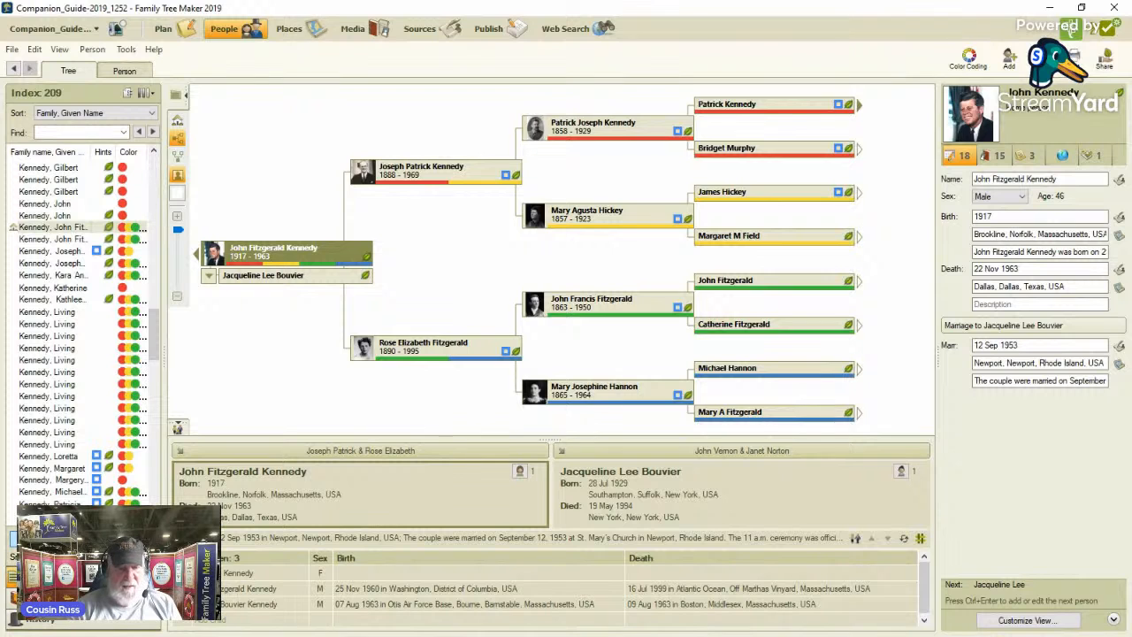
{"action": "left_click", "coordinate": [44, 538]}
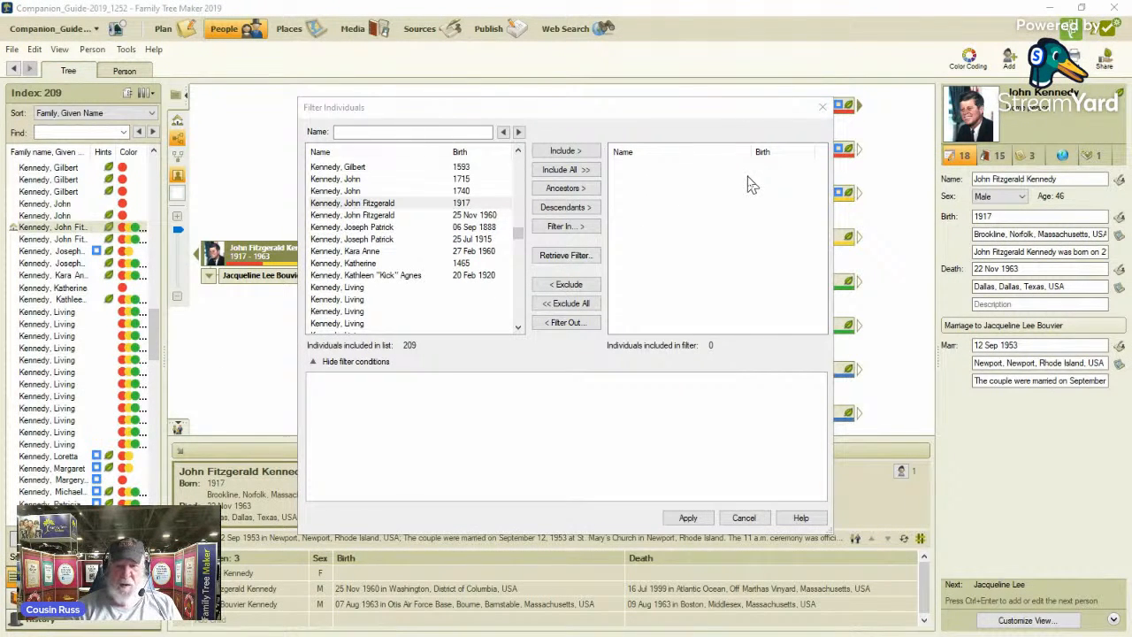
{"action": "left_click", "coordinate": [584, 171]}
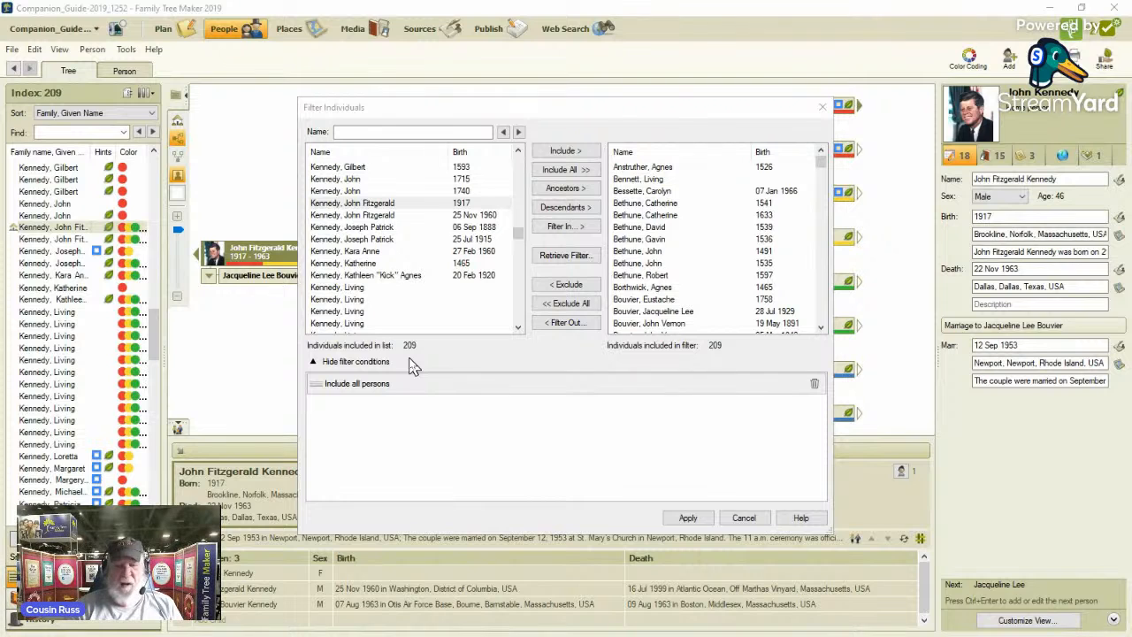
{"action": "left_click", "coordinate": [363, 204]}
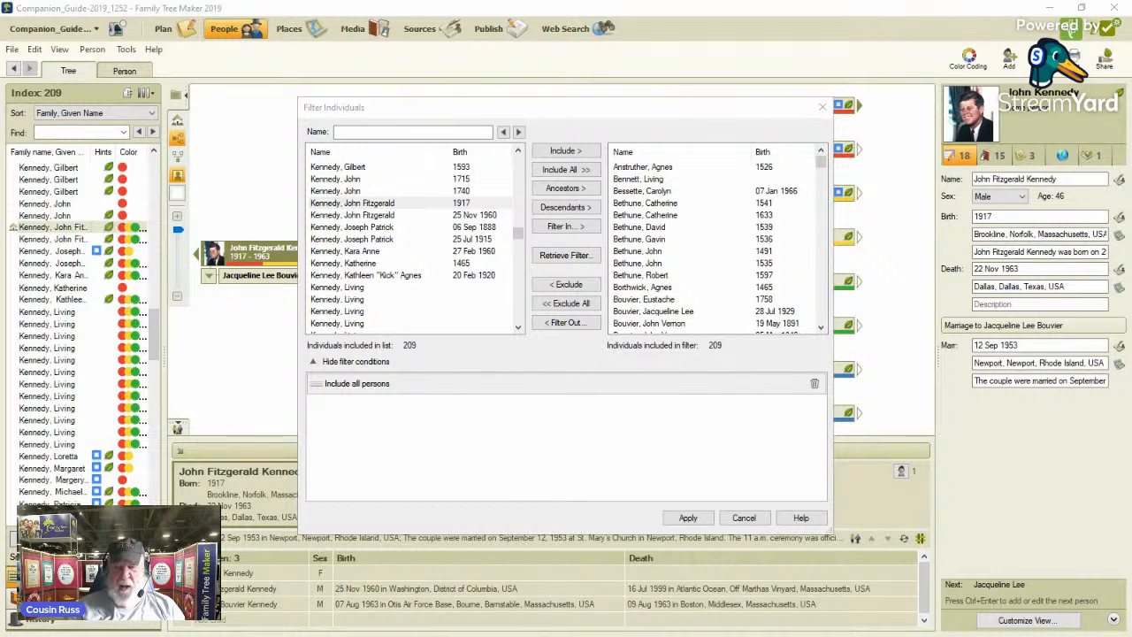
Filter out individuals whose death date is before 1949, taking alternate facts into account.
{"action": "left_click", "coordinate": [566, 323]}
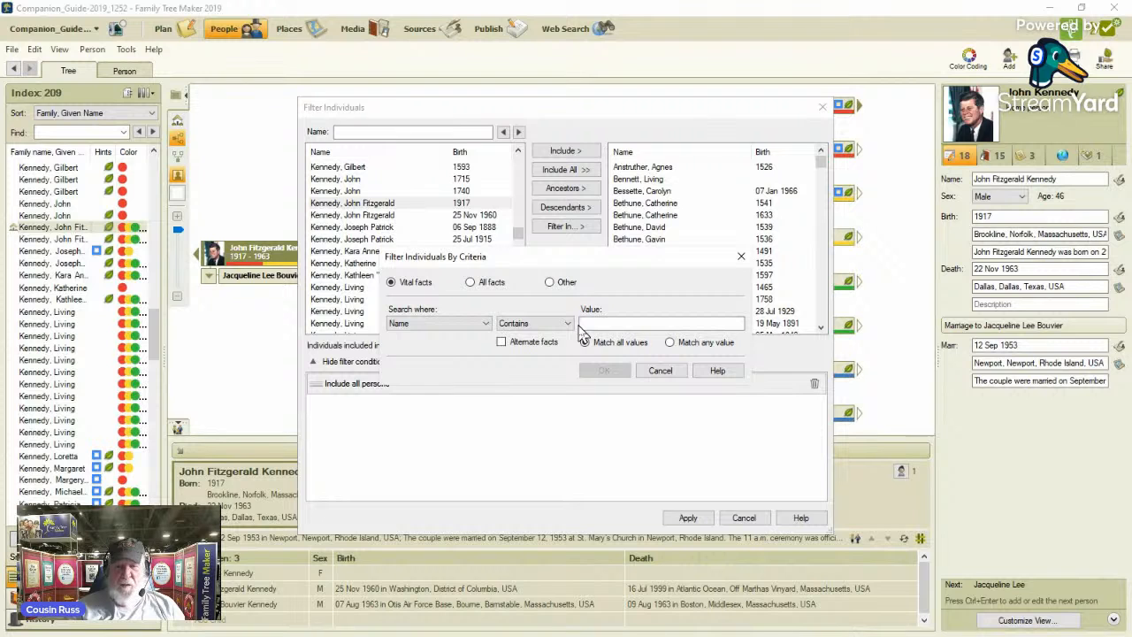
{"action": "left_click", "coordinate": [486, 324]}
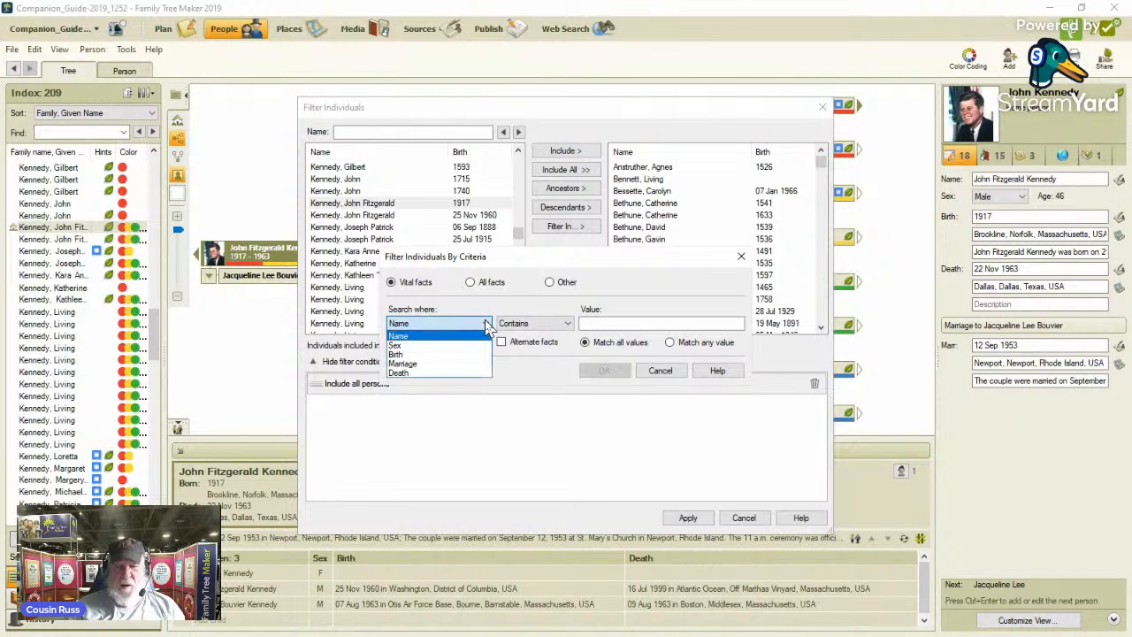
{"action": "left_click", "coordinate": [410, 375]}
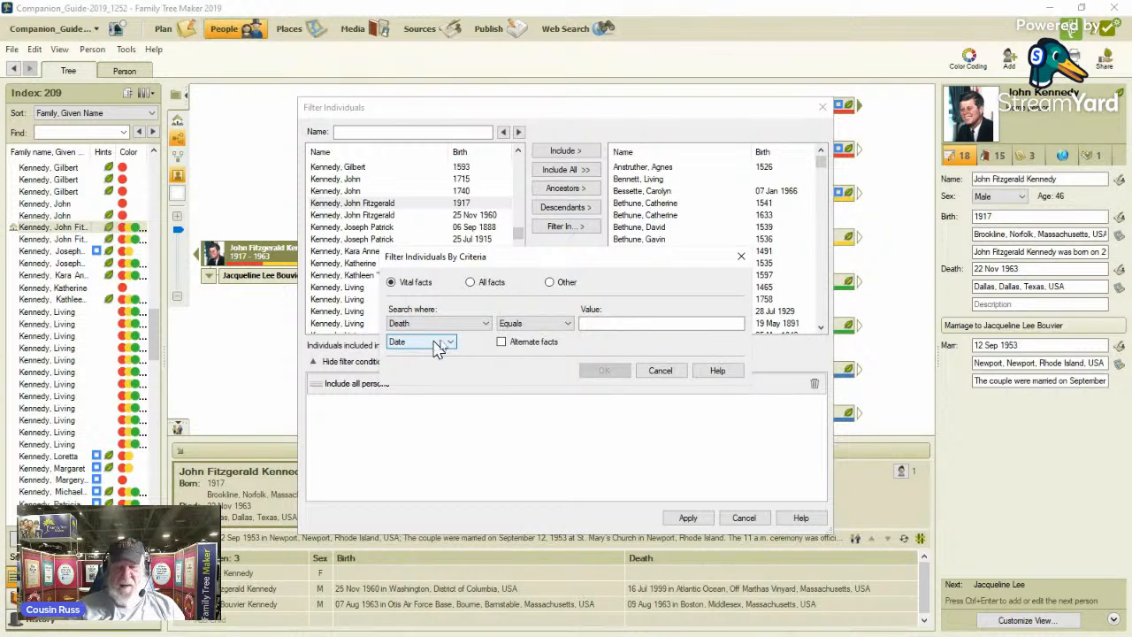
{"action": "left_click", "coordinate": [564, 329]}
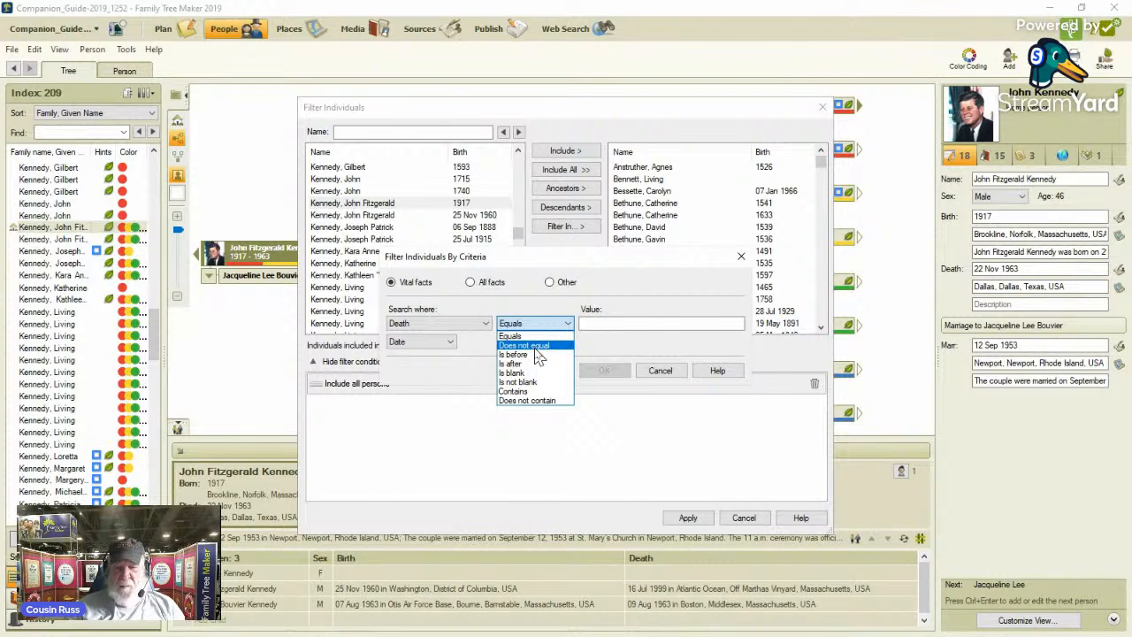
{"action": "left_click", "coordinate": [538, 355]}
{"action": "left_click", "coordinate": [586, 324]}
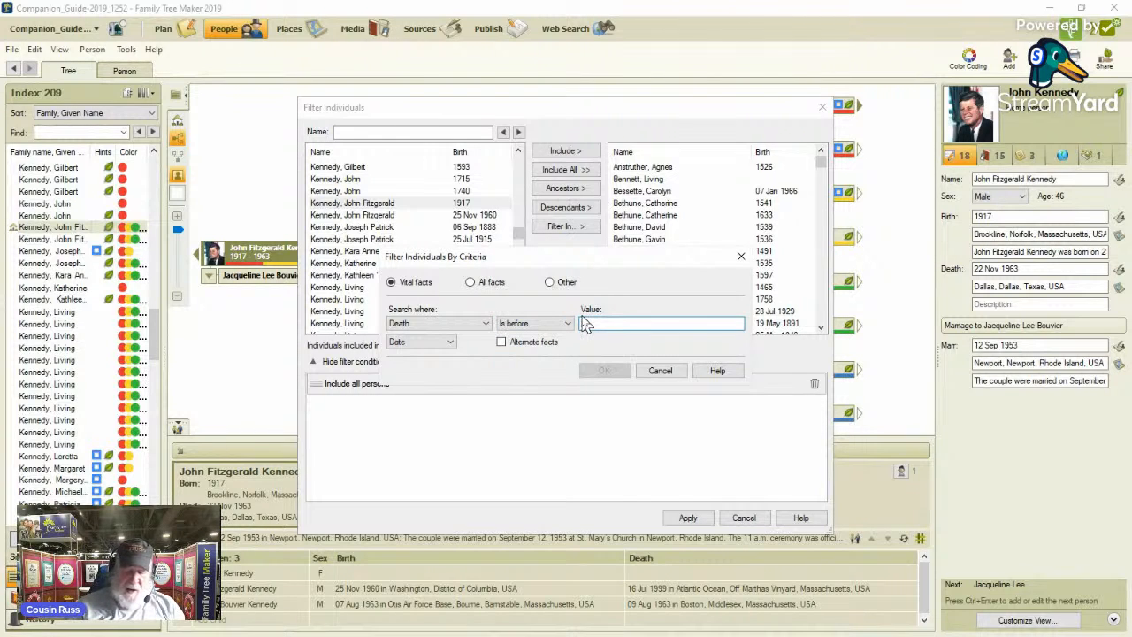
{"action": "type", "text": "1949"}
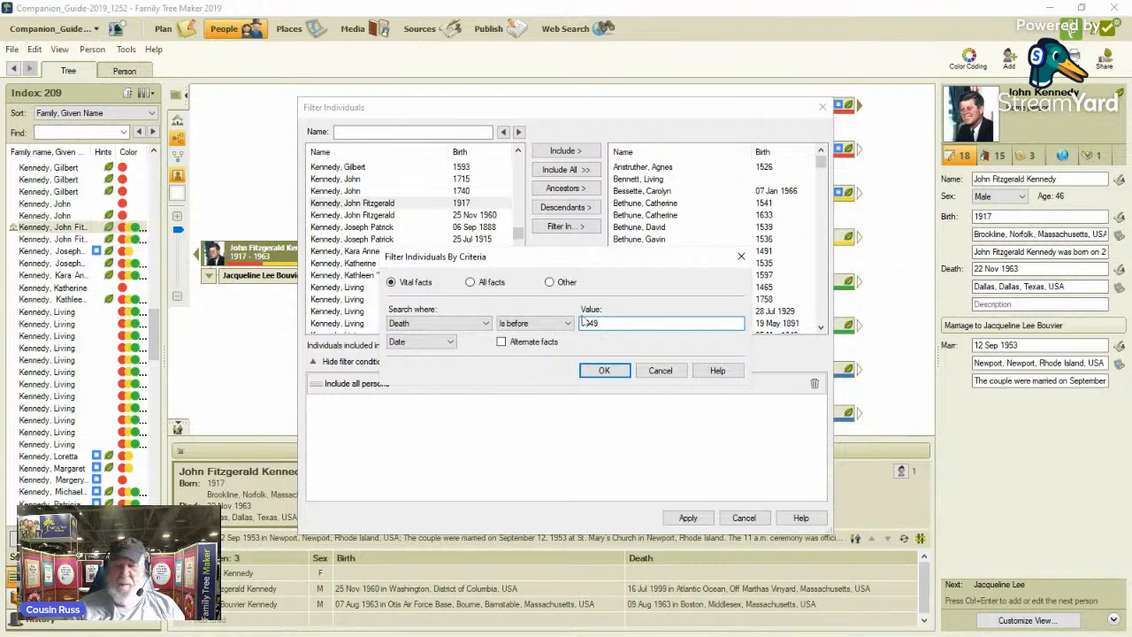
{"action": "left_click", "coordinate": [501, 341]}
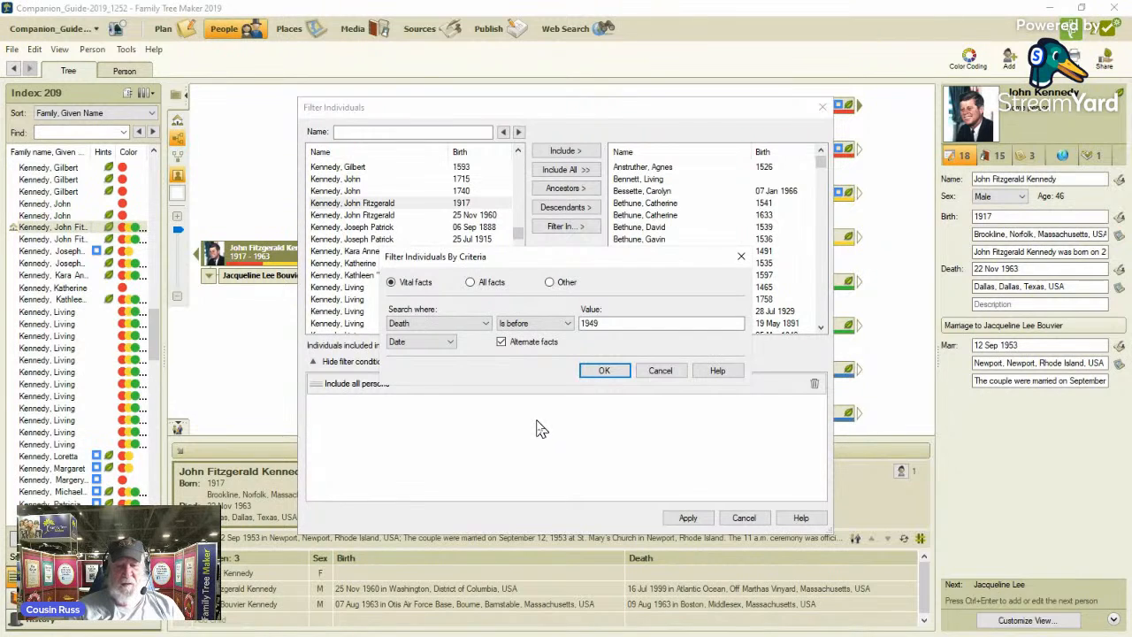
{"action": "left_click", "coordinate": [605, 371]}
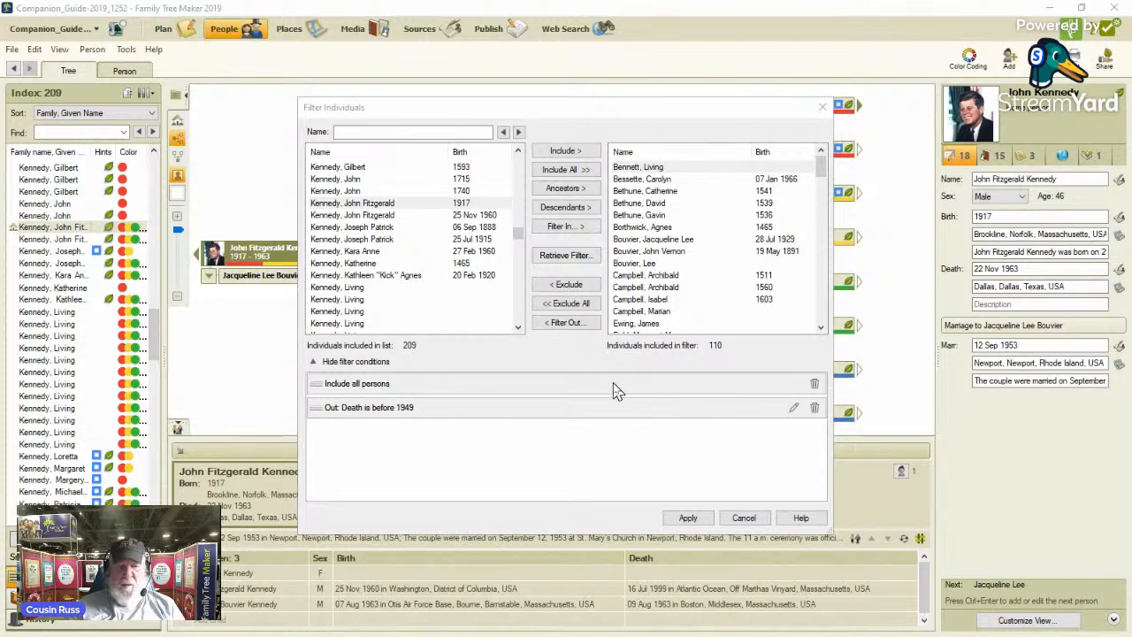
Filter out individuals whose birth date is after 1950, with alternate facts included.
{"action": "left_click", "coordinate": [566, 323]}
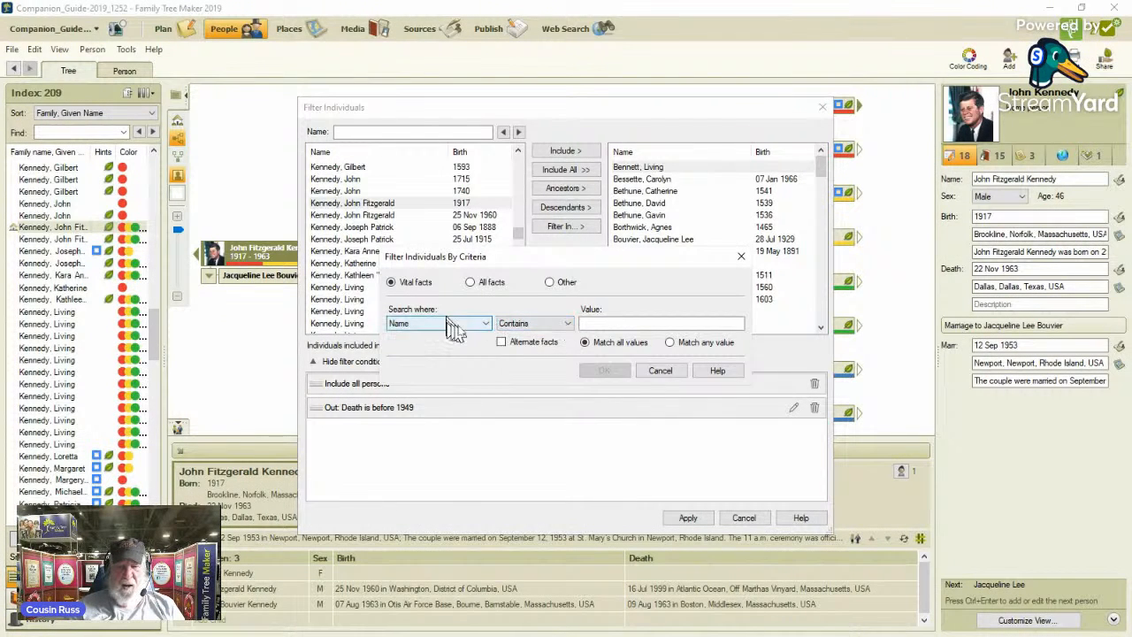
{"action": "left_click", "coordinate": [486, 324]}
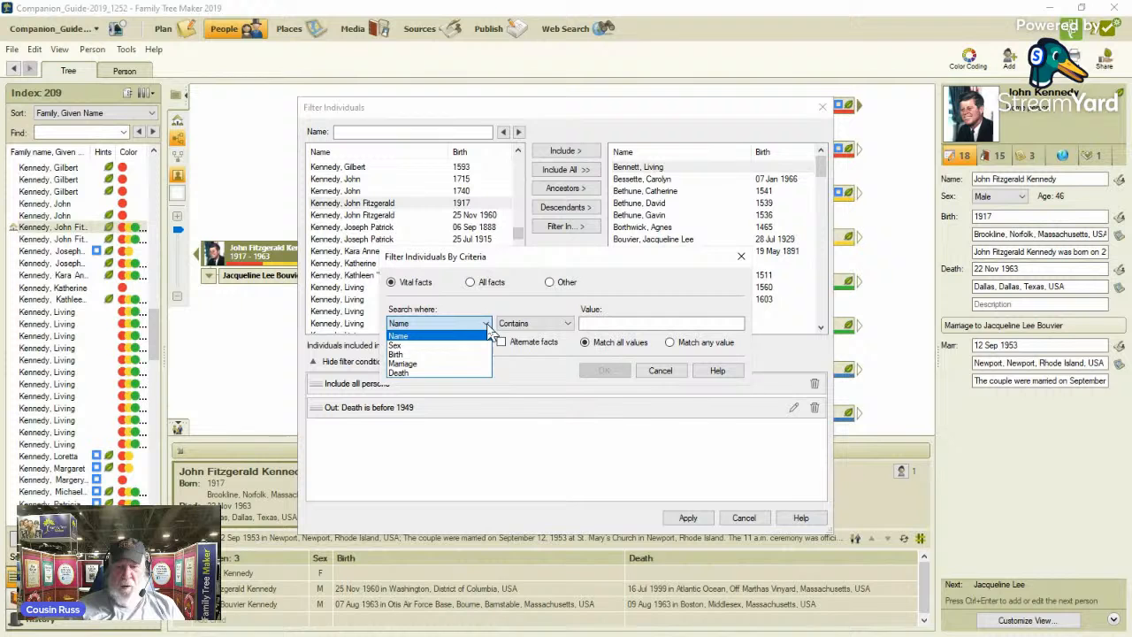
{"action": "left_click", "coordinate": [476, 354]}
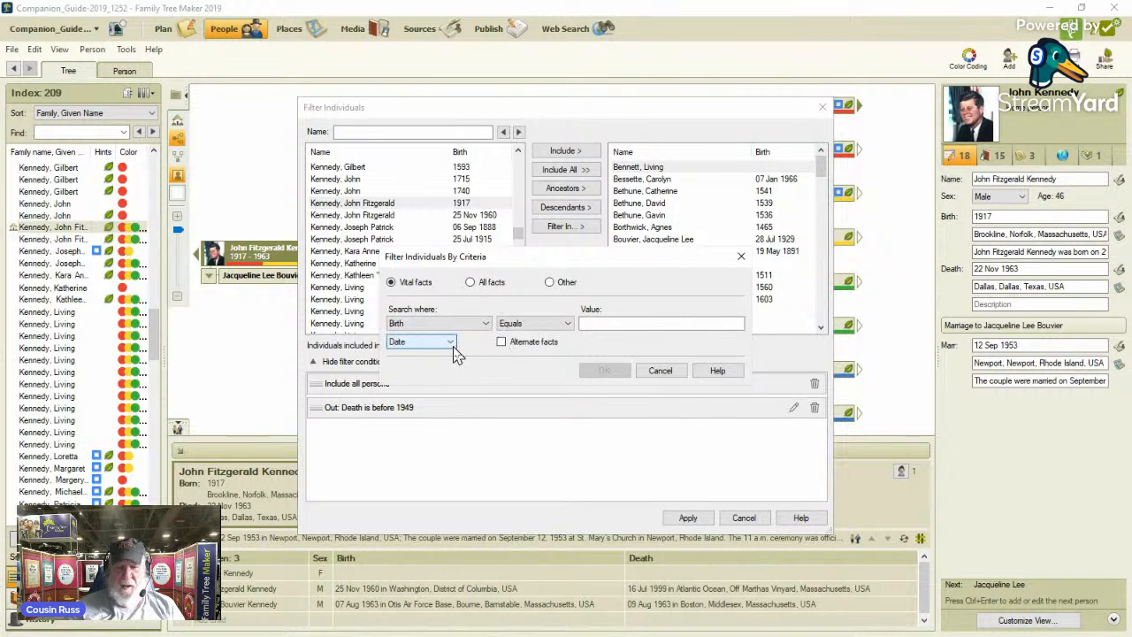
{"action": "left_click", "coordinate": [502, 343]}
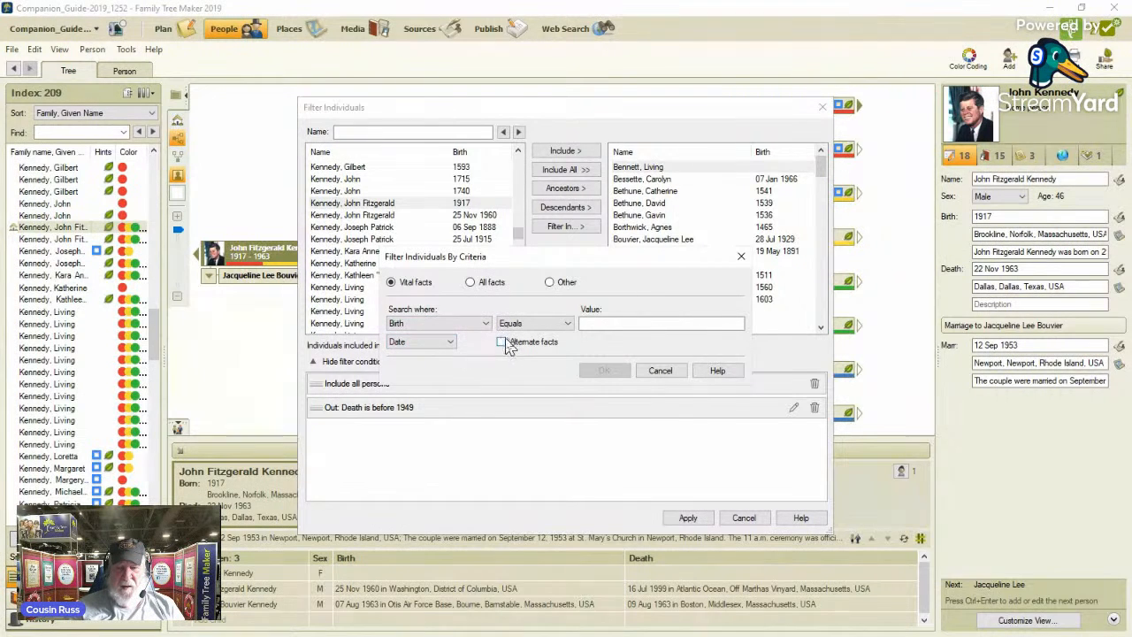
{"action": "left_click", "coordinate": [567, 325]}
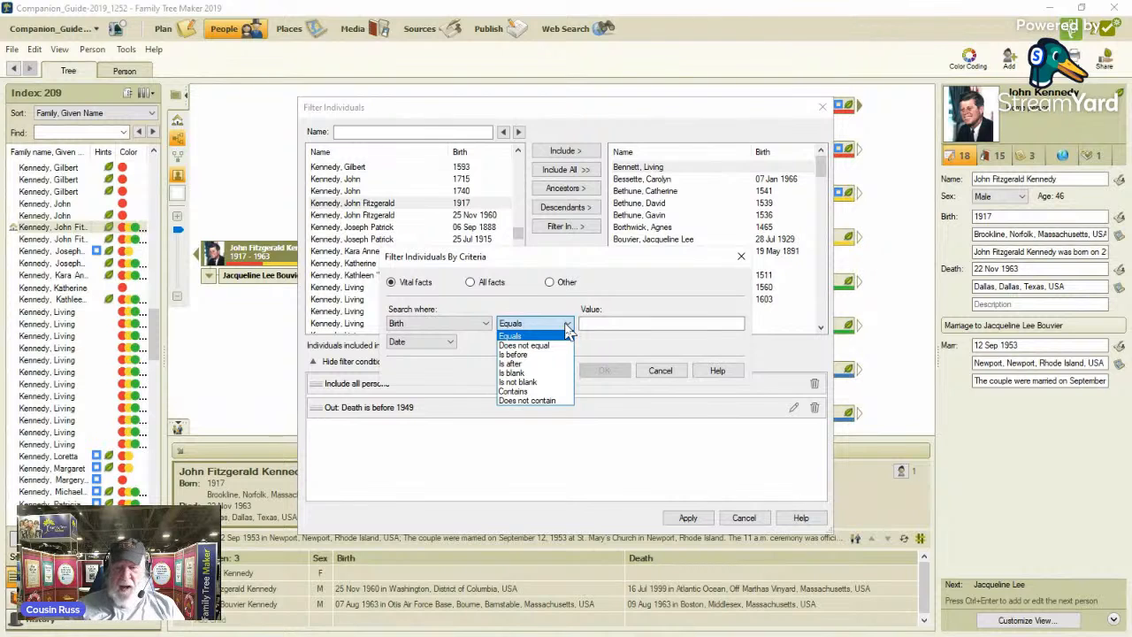
{"action": "left_click", "coordinate": [556, 364]}
{"action": "left_click", "coordinate": [612, 324]}
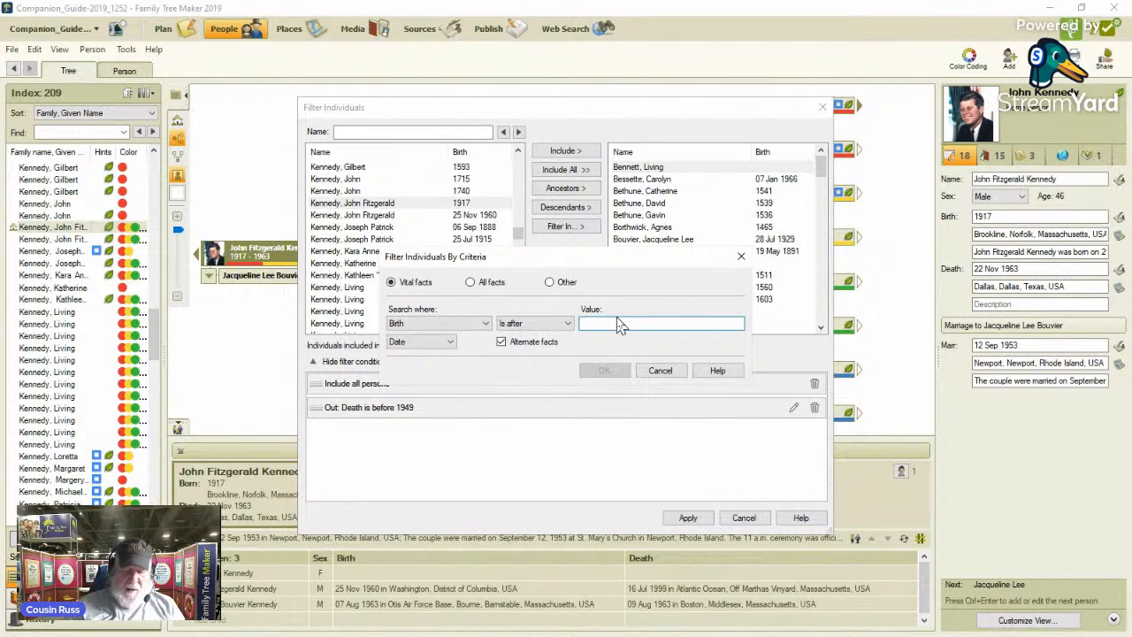
{"action": "type", "text": "195"}
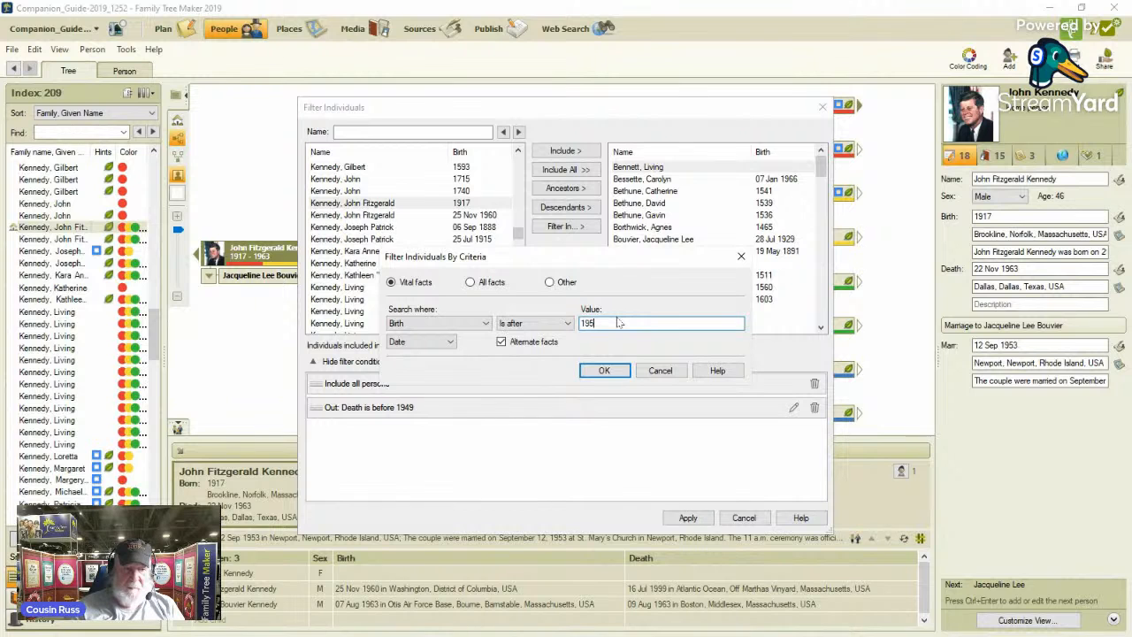
{"action": "type", "text": "0"}
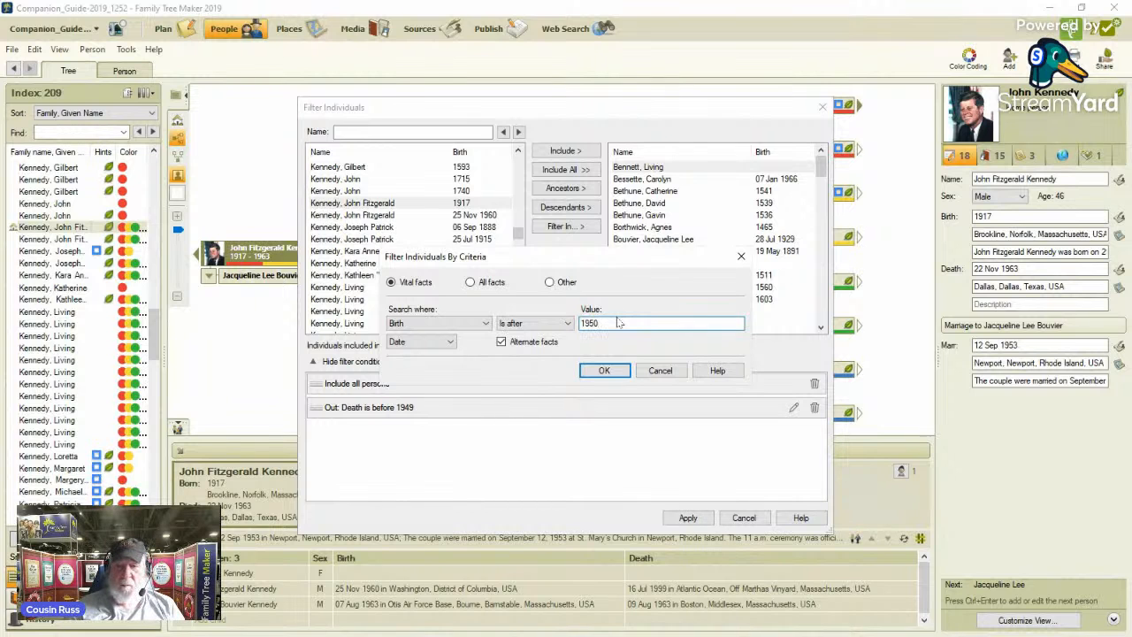
{"action": "left_click", "coordinate": [604, 371]}
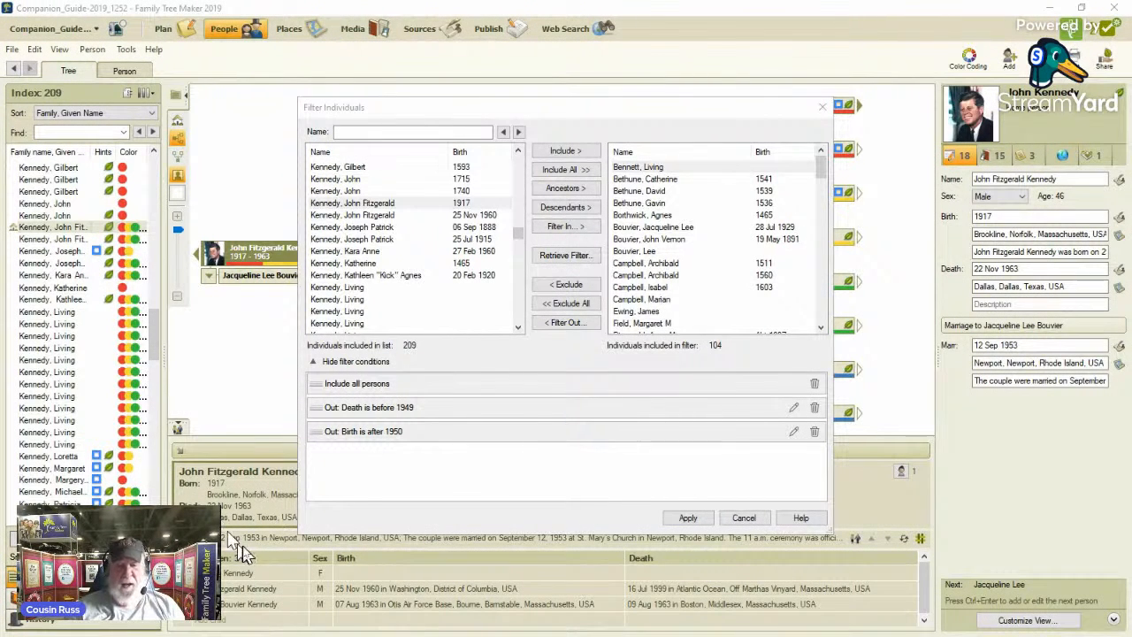
Filter out individuals for whom a Residence fact with any data does not exist.
{"action": "left_click", "coordinate": [583, 325]}
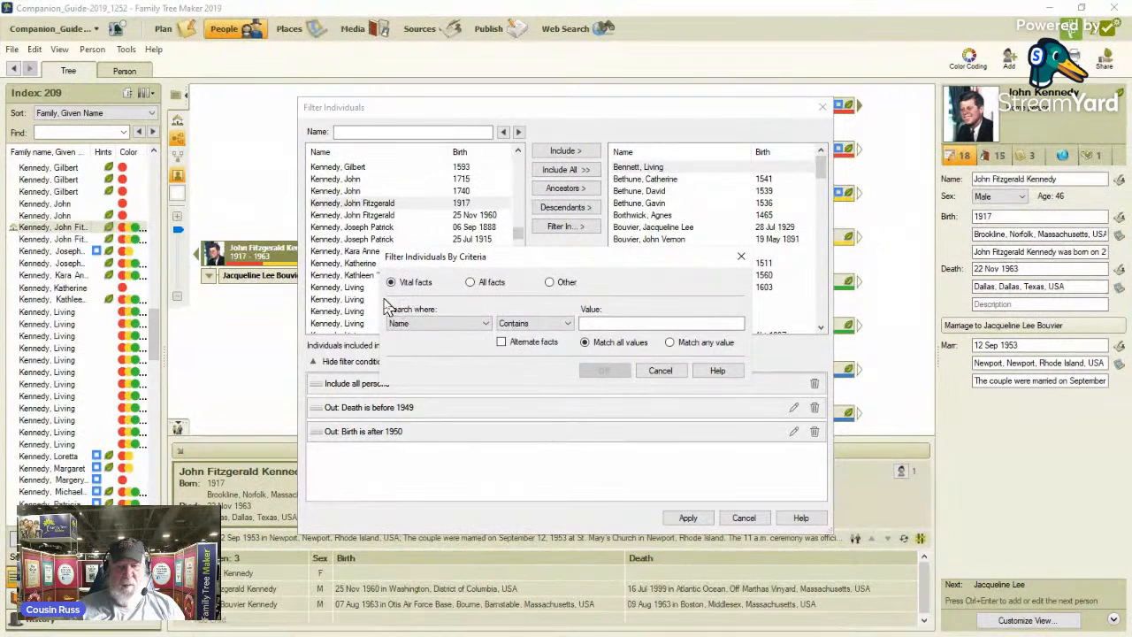
{"action": "left_click", "coordinate": [471, 283]}
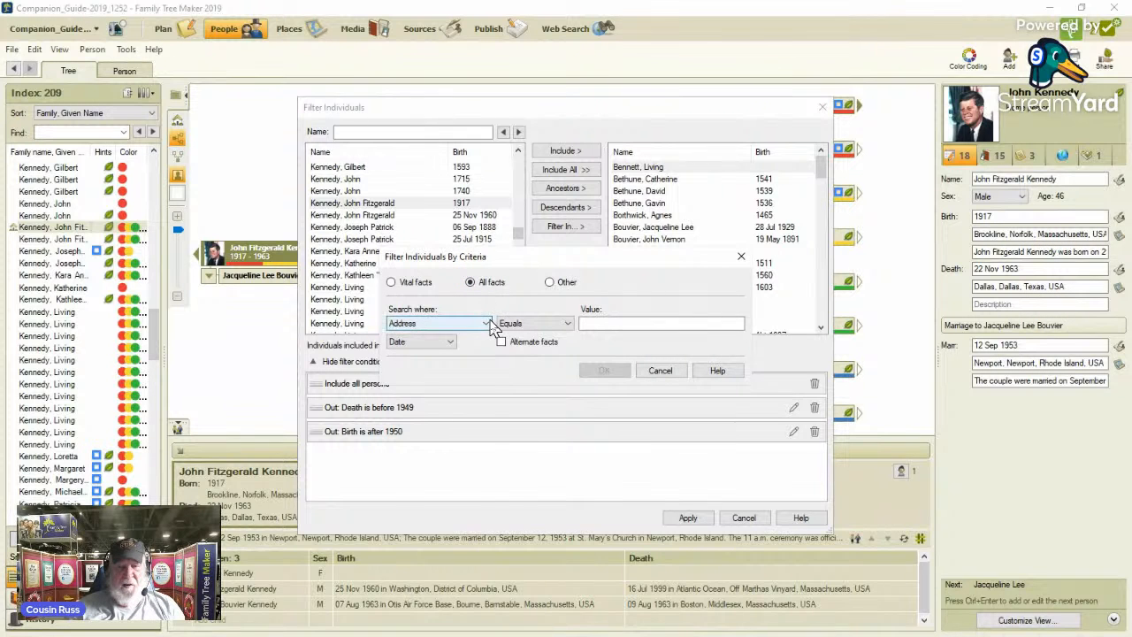
{"action": "left_click", "coordinate": [486, 324]}
{"action": "left_click_drag", "start_coordinate": [486, 351], "coordinate": [496, 510]}
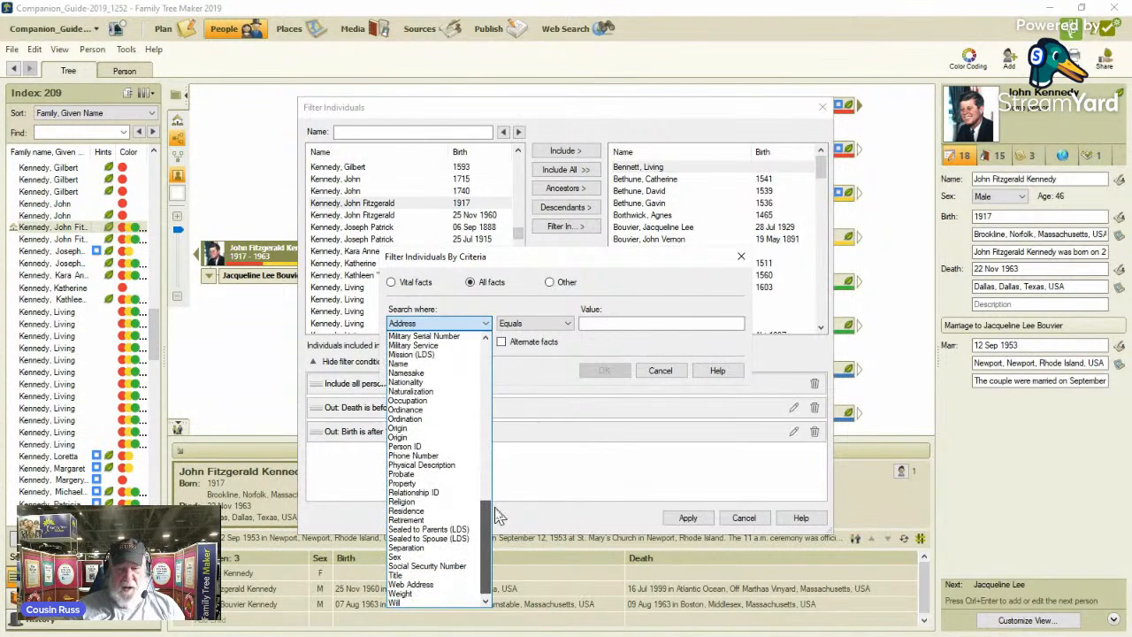
{"action": "left_click", "coordinate": [438, 511]}
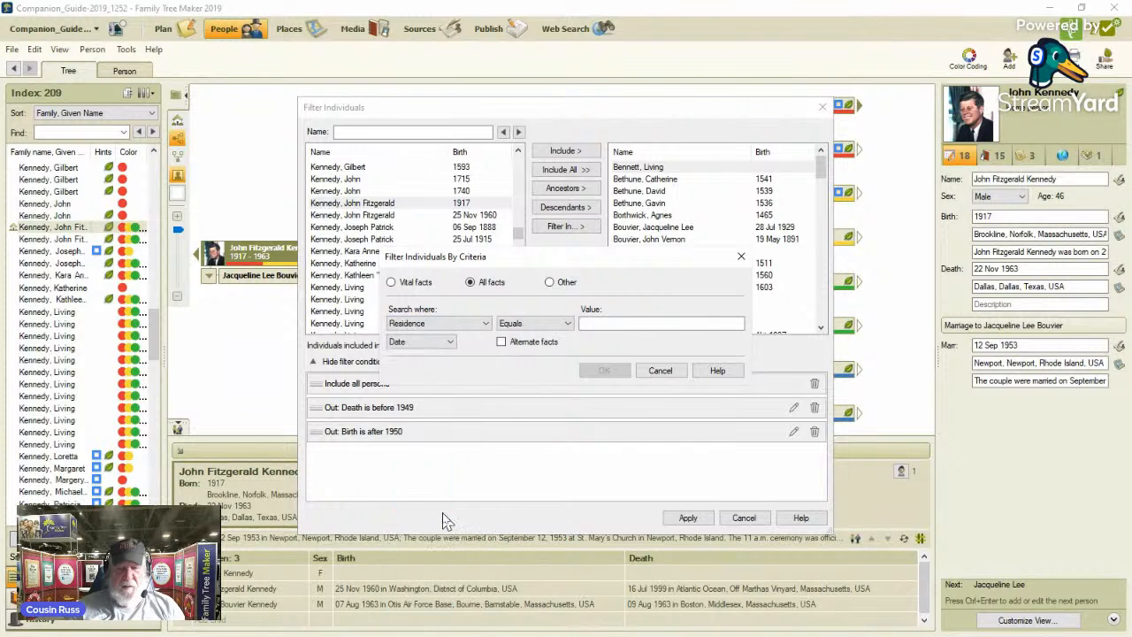
{"action": "left_click", "coordinate": [453, 343]}
{"action": "left_click", "coordinate": [442, 383]}
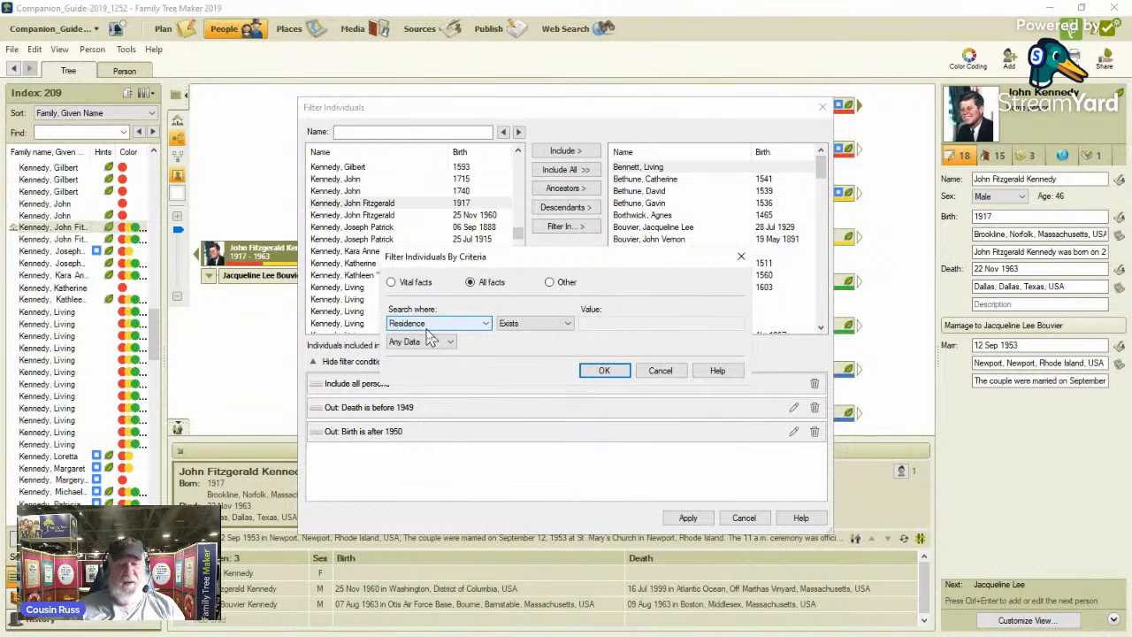
{"action": "left_click", "coordinate": [569, 324]}
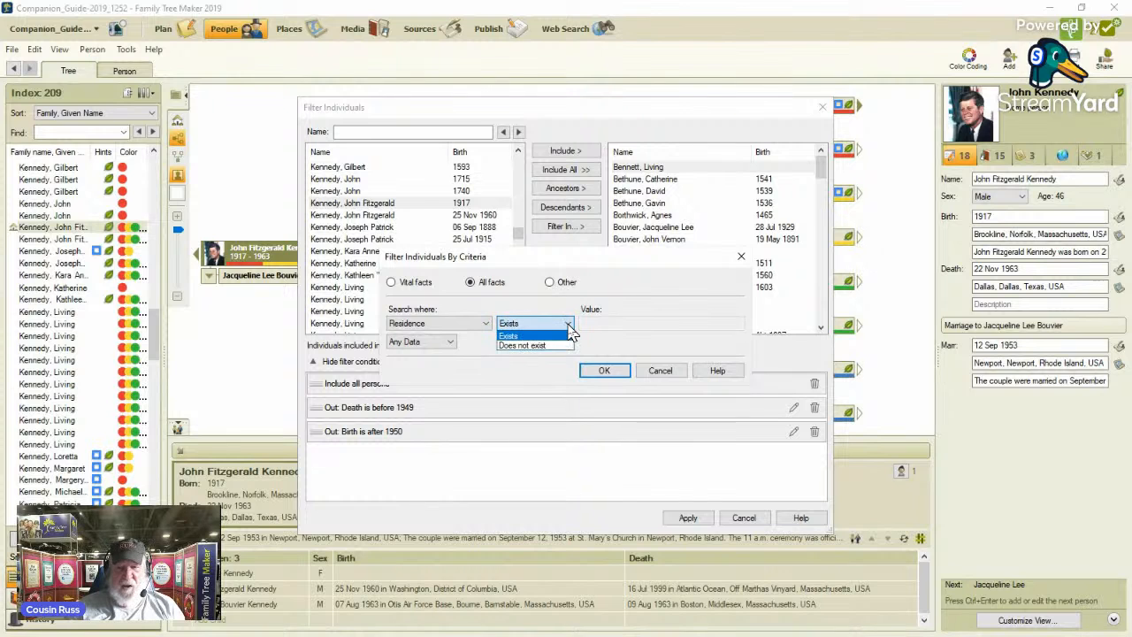
{"action": "left_click", "coordinate": [562, 347]}
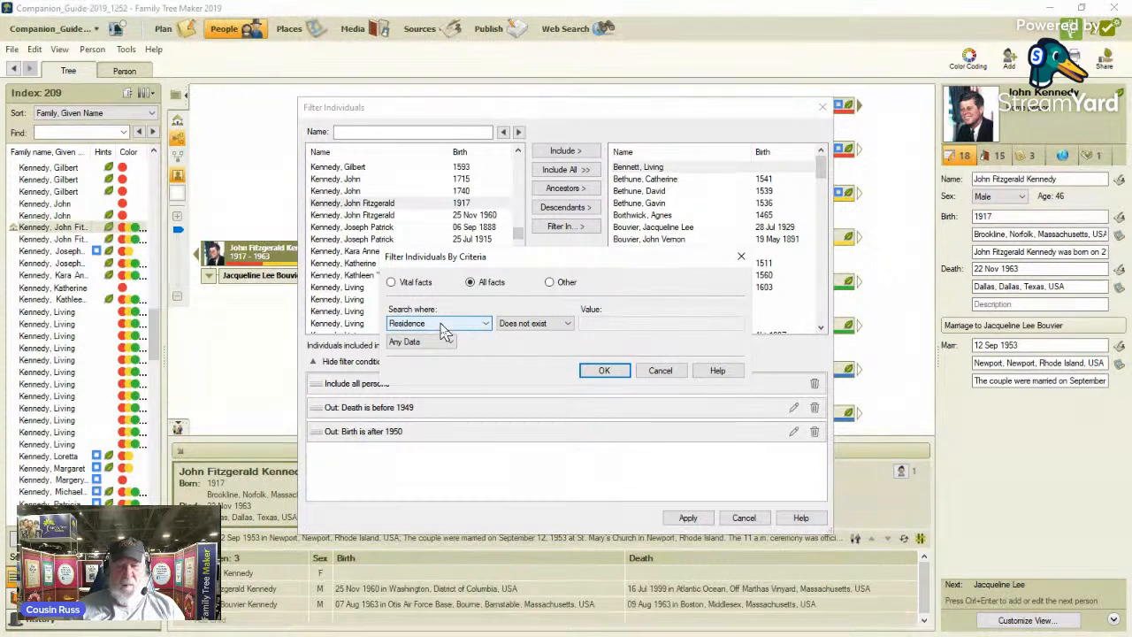
{"action": "left_click_drag", "start_coordinate": [566, 261], "coordinate": [571, 193]}
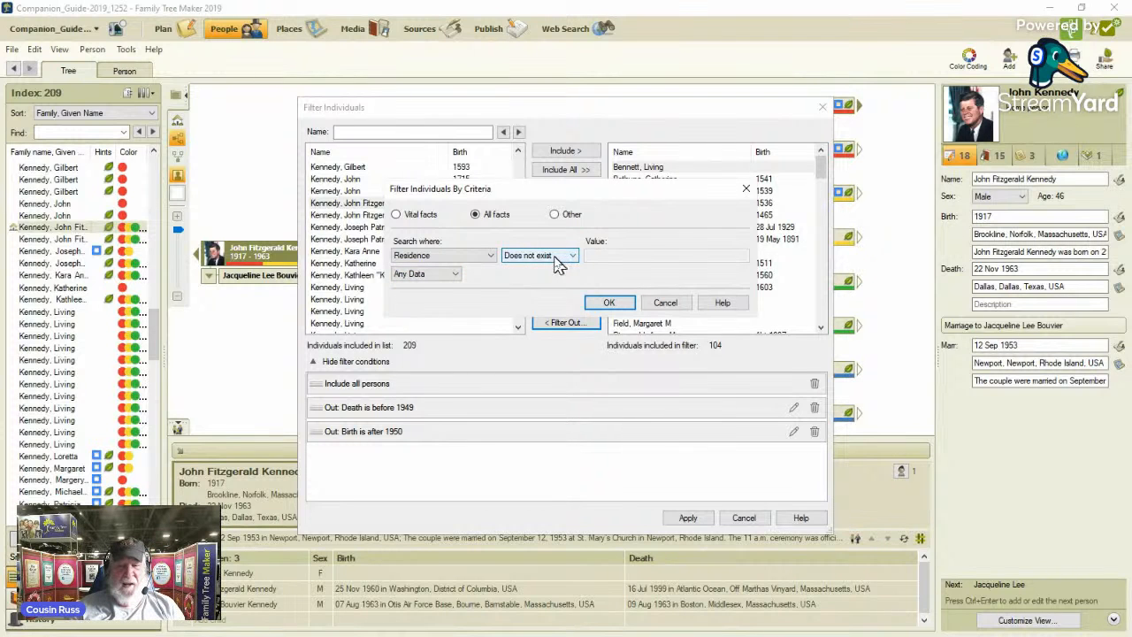
{"action": "left_click", "coordinate": [620, 302]}
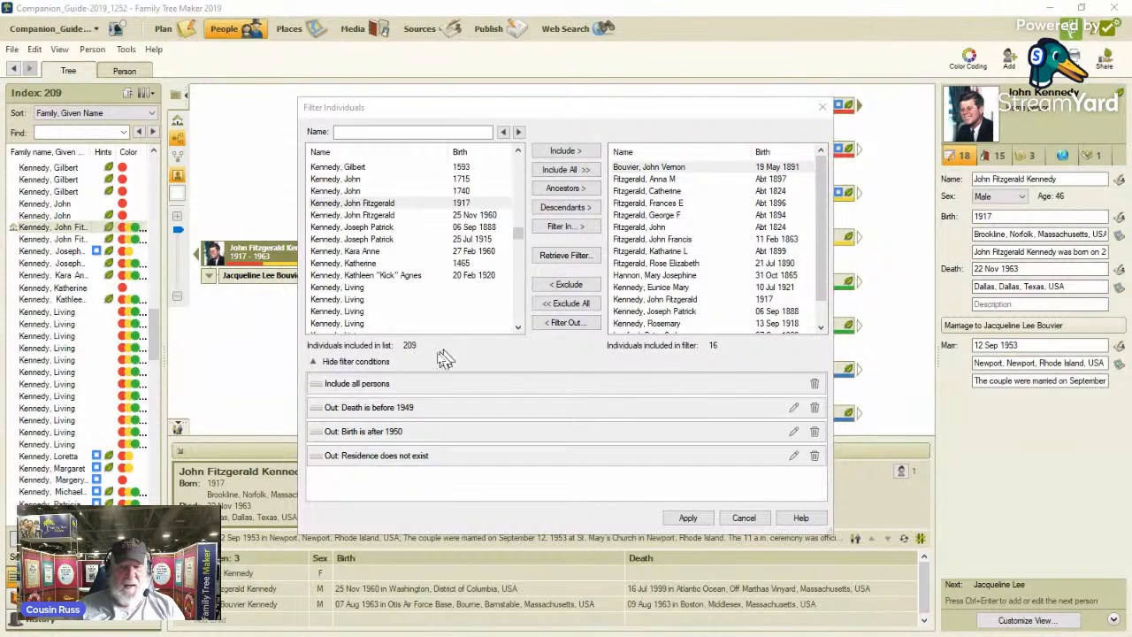
Try filtering out individuals for whom an Address fact with any data does not exist, and delete that condition again.
{"action": "left_click", "coordinate": [567, 324]}
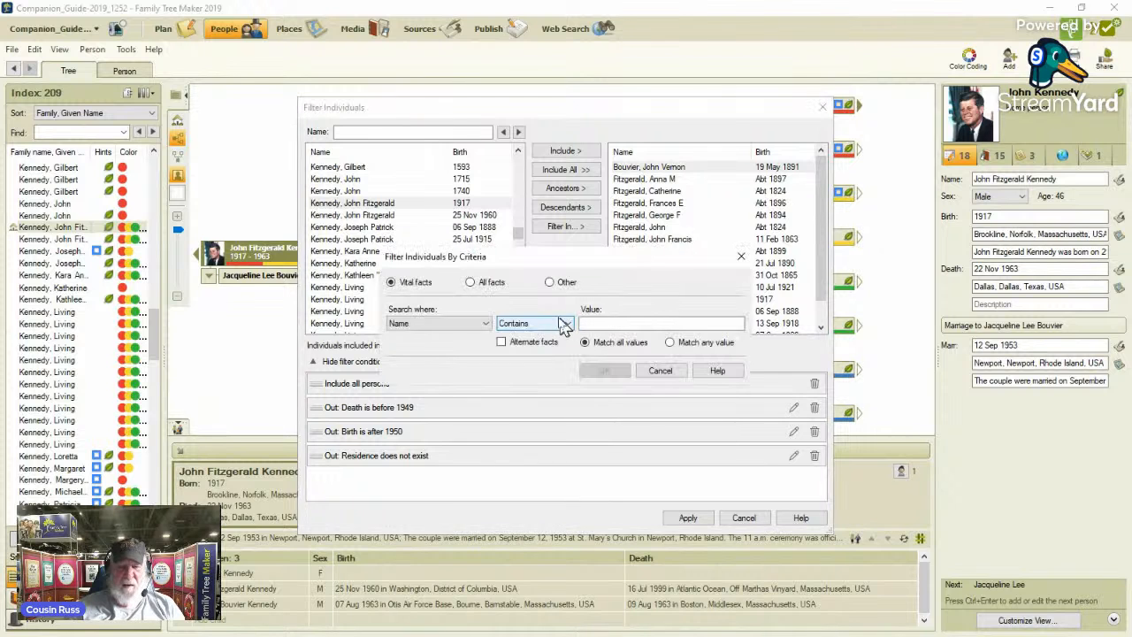
{"action": "left_click", "coordinate": [470, 282]}
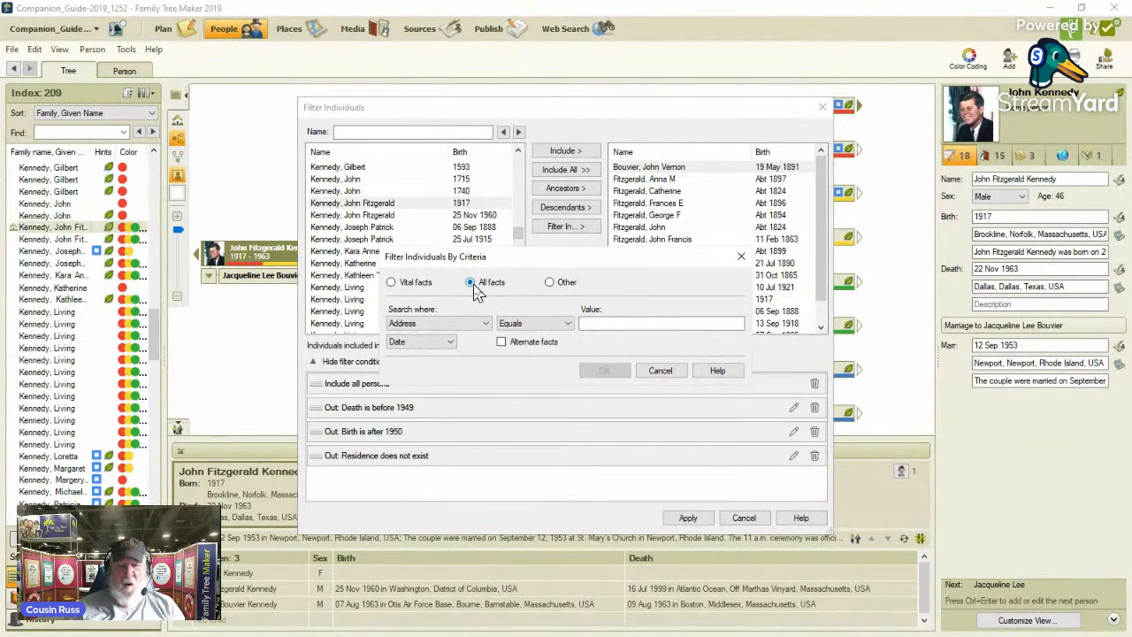
{"action": "left_click", "coordinate": [448, 342]}
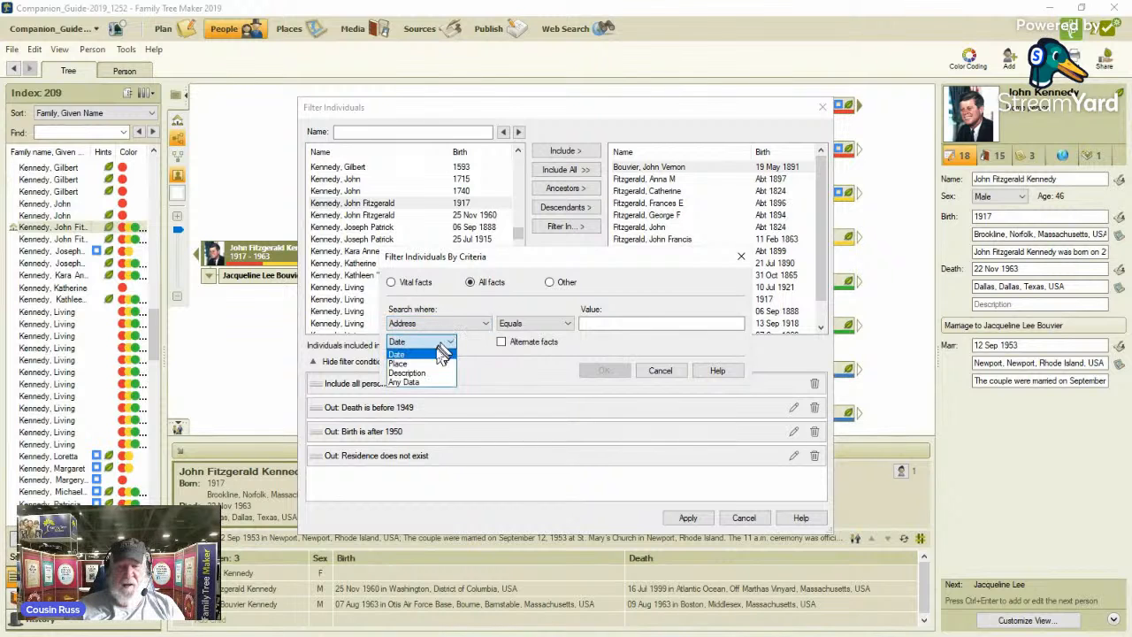
{"action": "left_click", "coordinate": [428, 382]}
{"action": "left_click", "coordinate": [569, 323]}
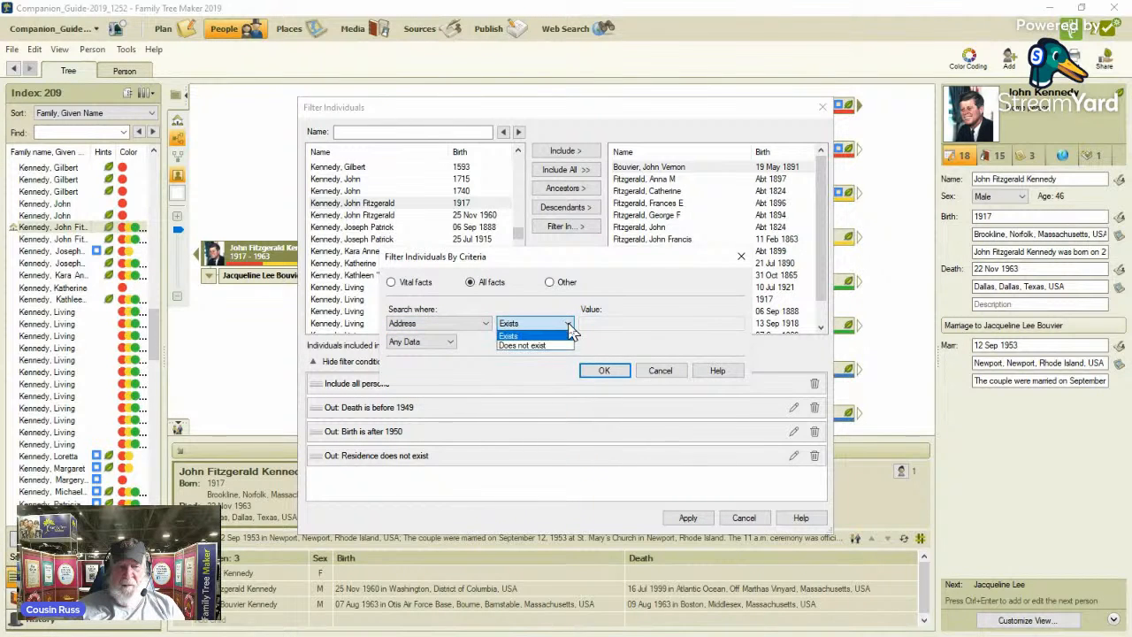
{"action": "left_click", "coordinate": [553, 346]}
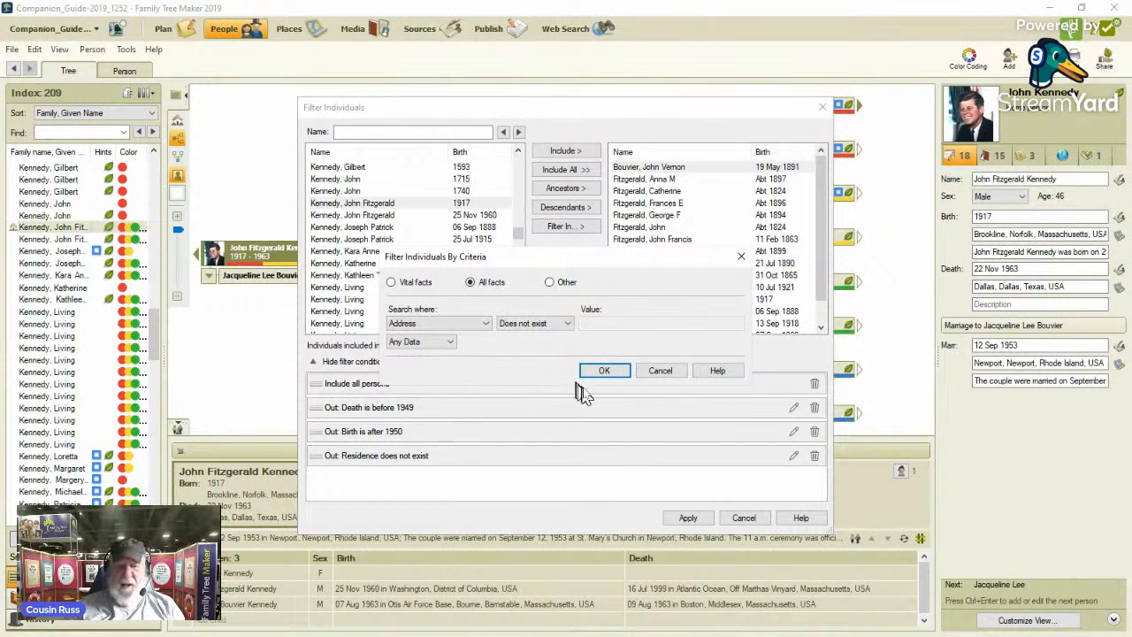
{"action": "left_click", "coordinate": [608, 372]}
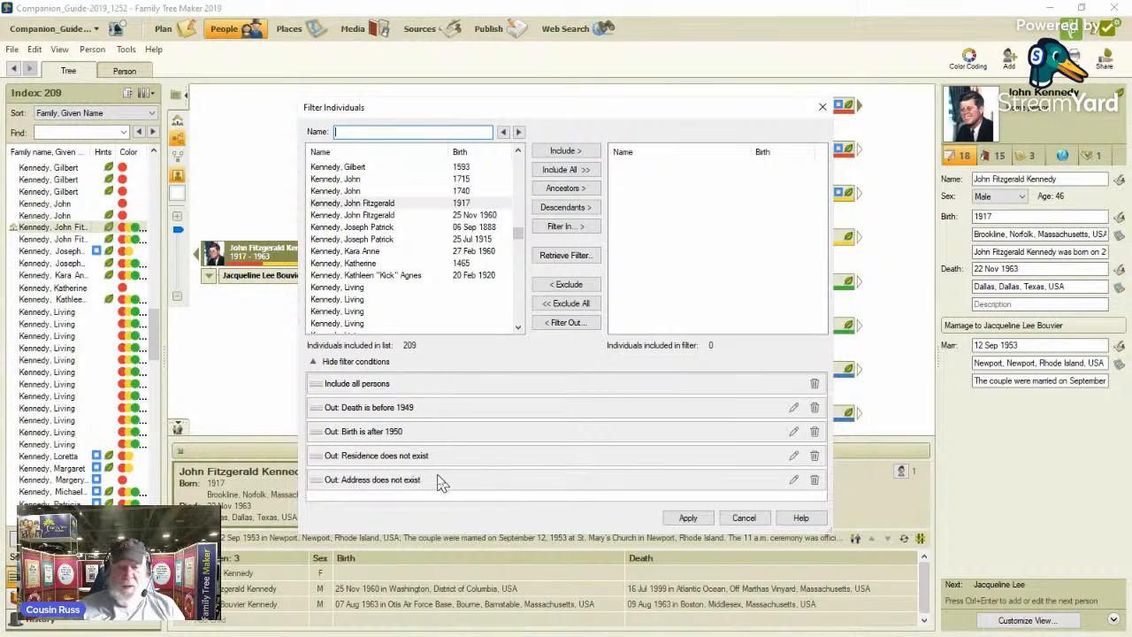
{"action": "left_click", "coordinate": [815, 481]}
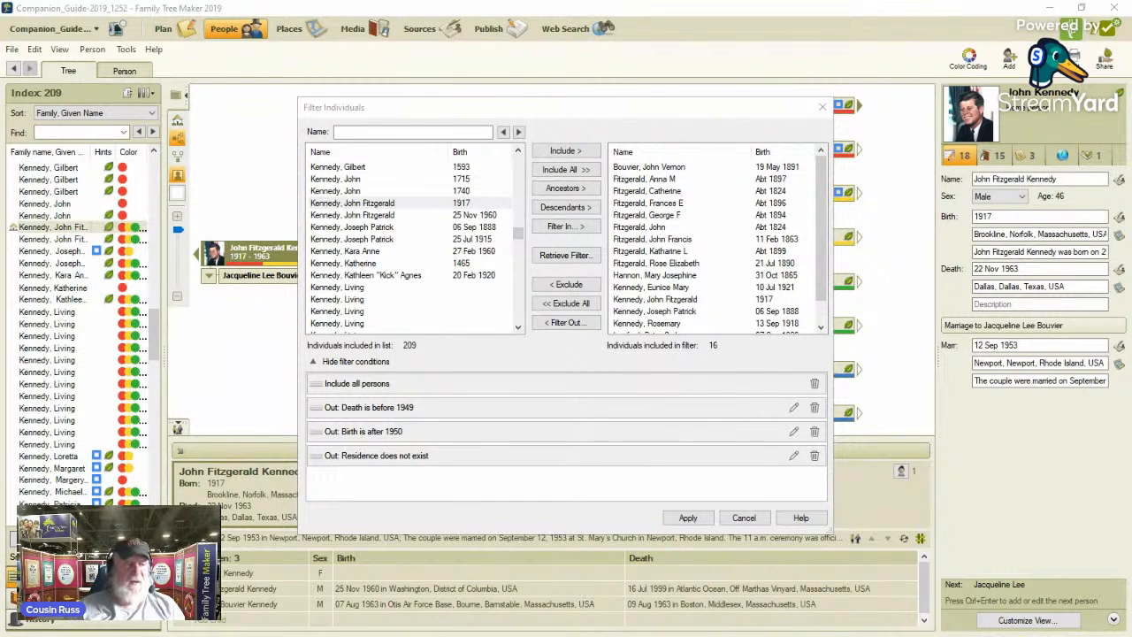
Filter out individuals whose birth date is after 1940, with alternate facts included.
{"action": "left_click", "coordinate": [569, 324]}
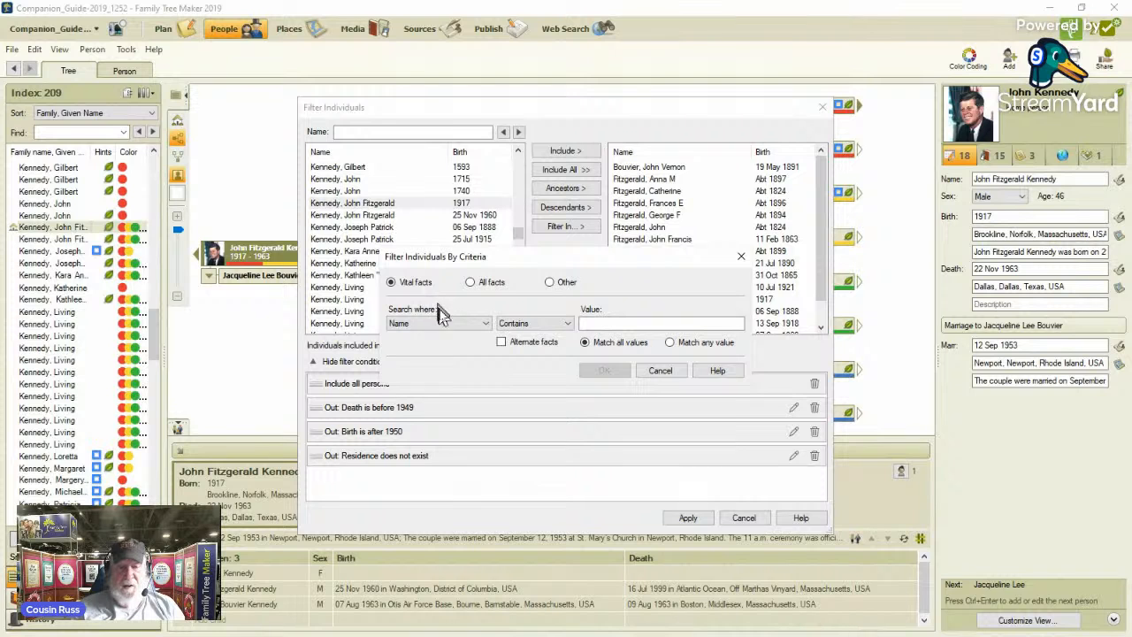
{"action": "left_click", "coordinate": [489, 324]}
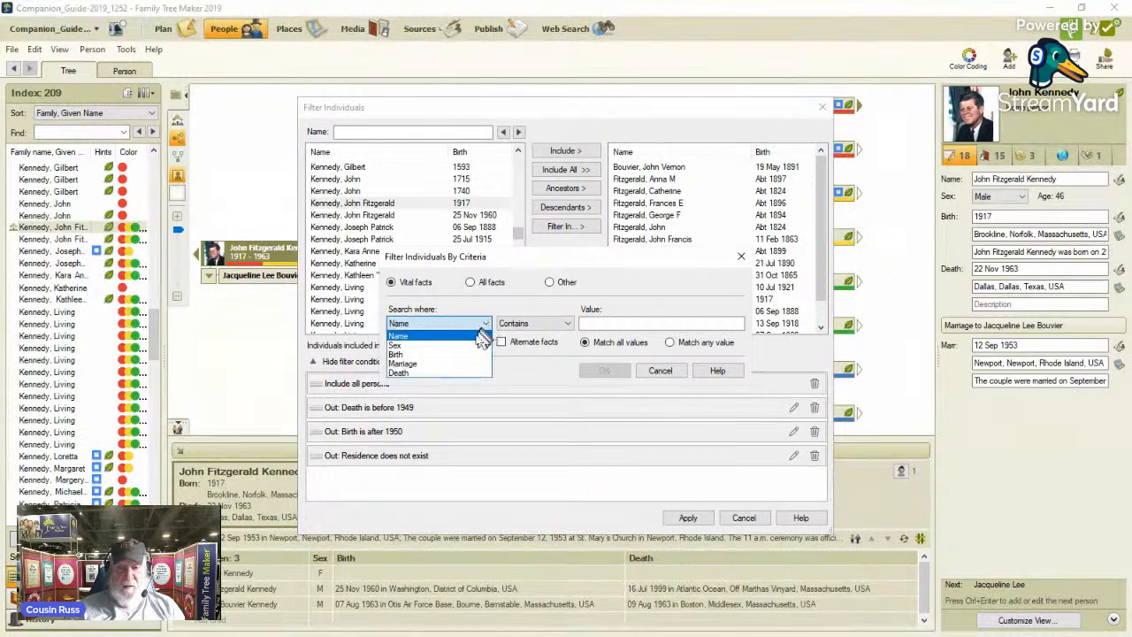
{"action": "left_click", "coordinate": [476, 351]}
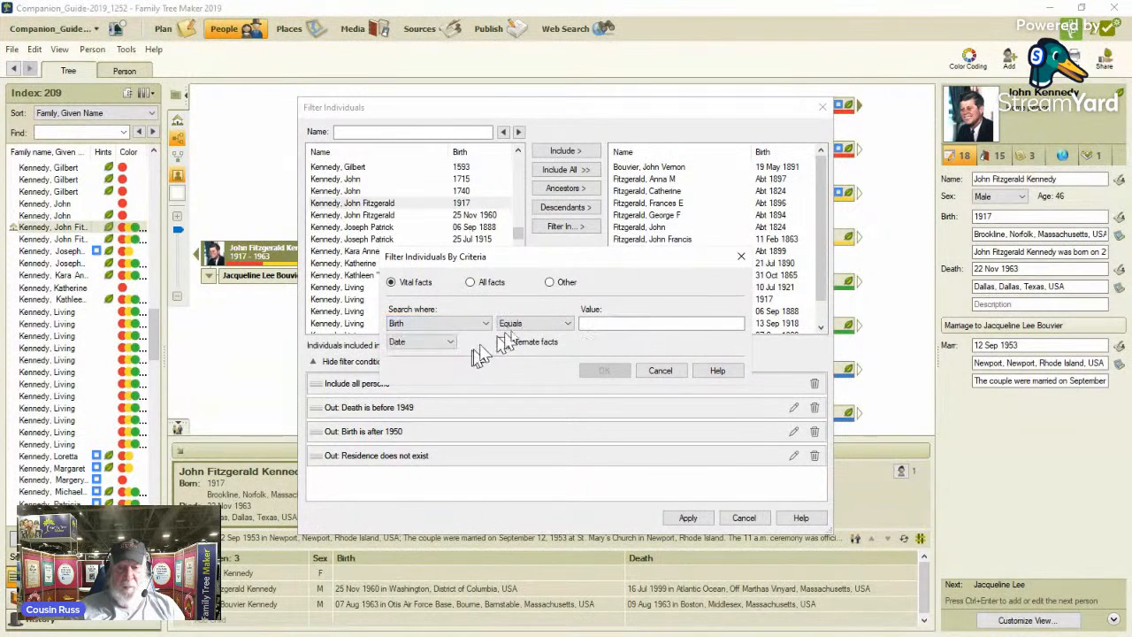
{"action": "left_click", "coordinate": [568, 324]}
{"action": "left_click", "coordinate": [553, 364]}
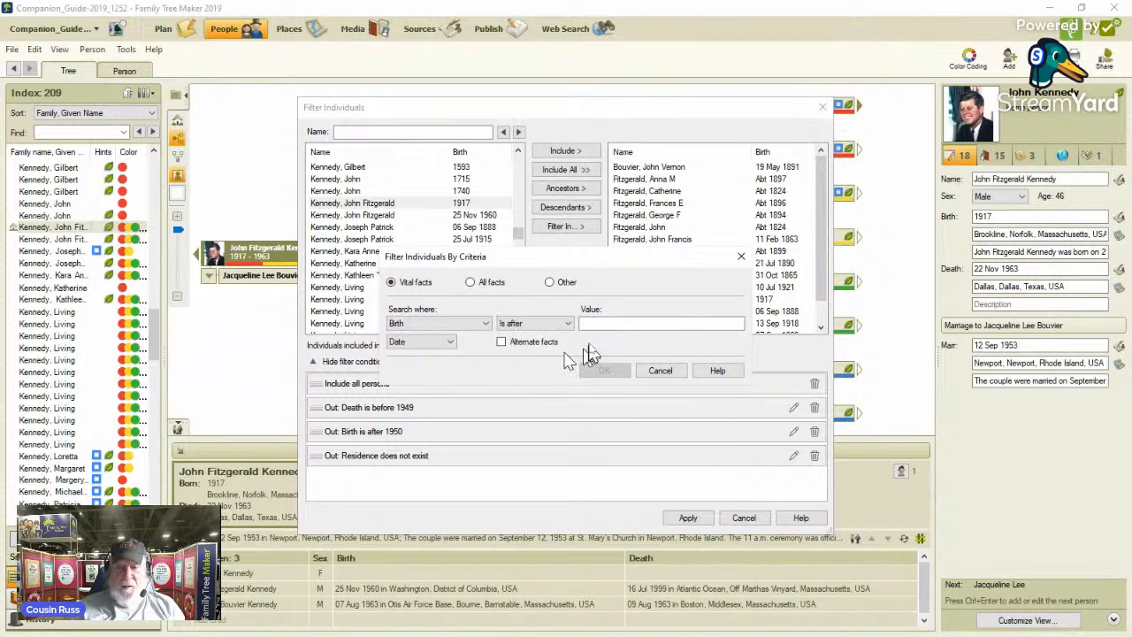
{"action": "left_click", "coordinate": [502, 342]}
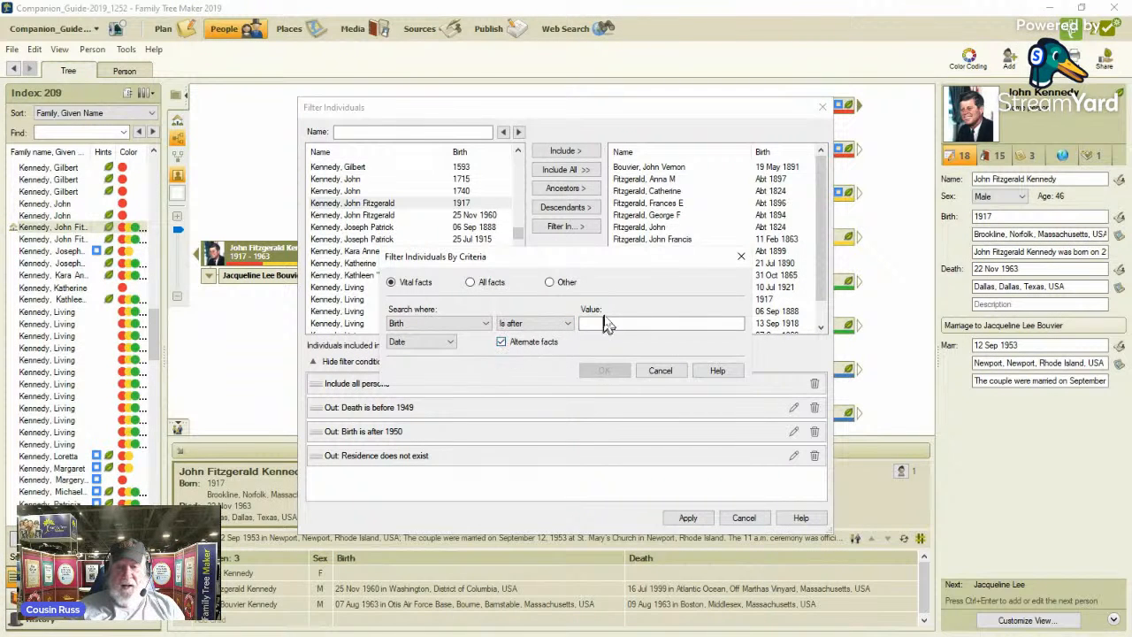
{"action": "left_click", "coordinate": [606, 322]}
{"action": "type", "text": "1"}
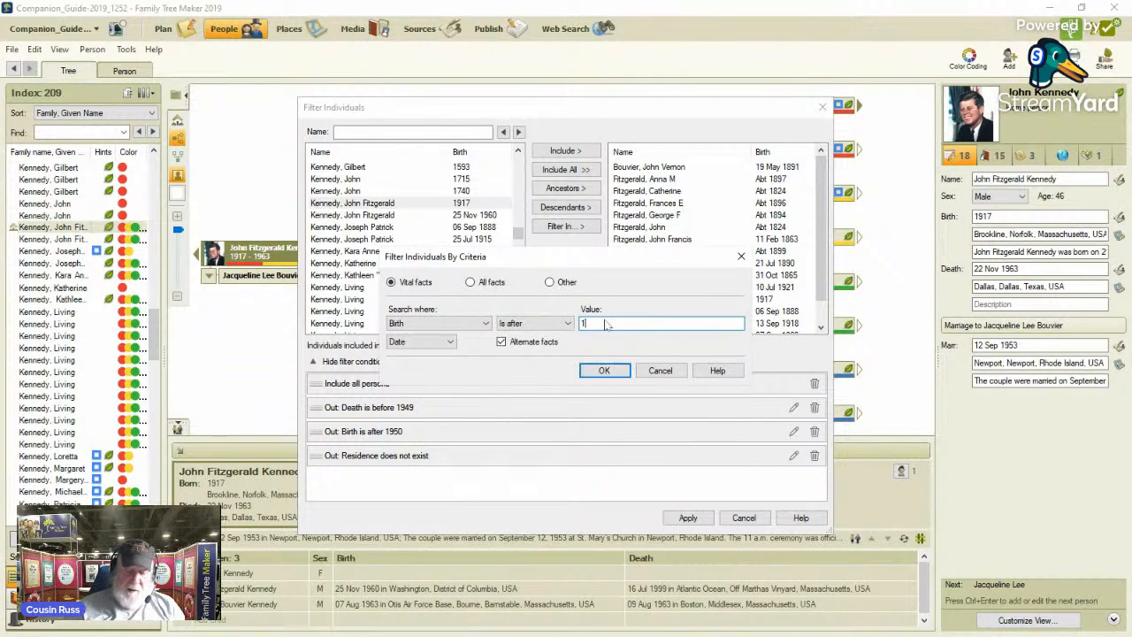
{"action": "type", "text": "940"}
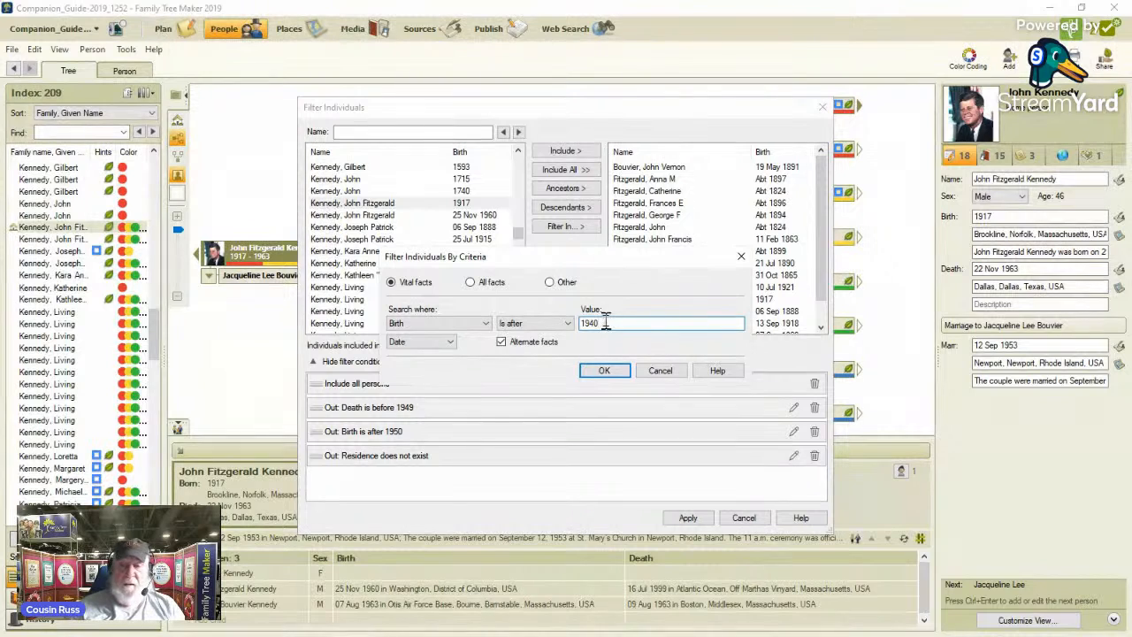
{"action": "left_click", "coordinate": [613, 374]}
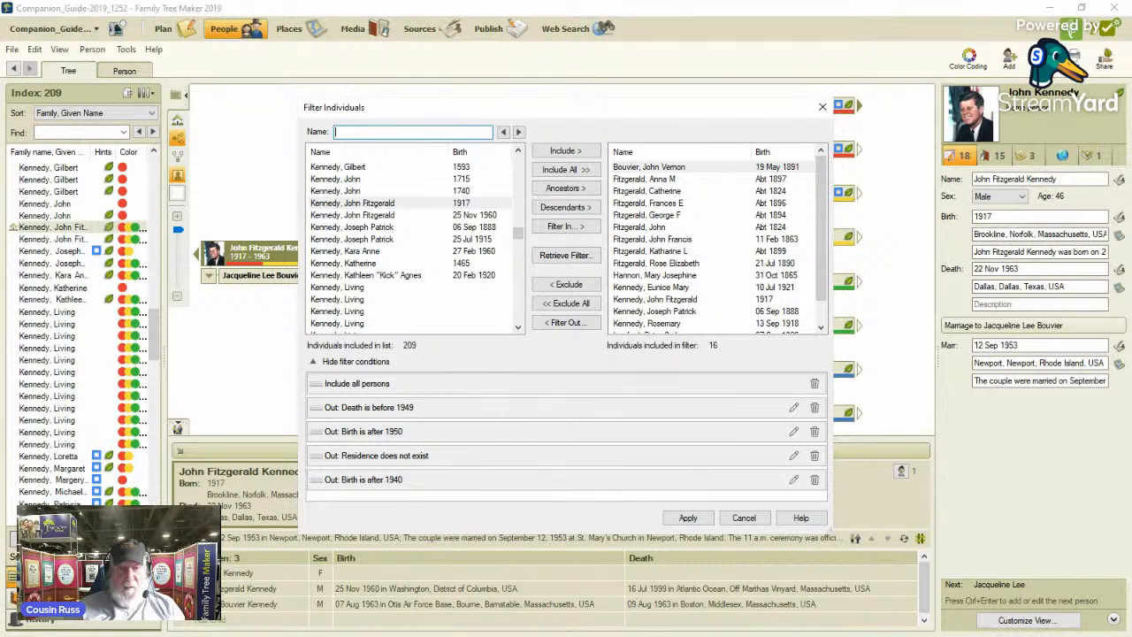
Apply the completed set of filter conditions to the people index.
{"action": "mouse_move", "coordinate": [651, 289]}
{"action": "left_mouse_down"}
{"action": "mouse_move", "coordinate": [416, 253]}
{"action": "mouse_move", "coordinate": [89, 133]}
{"action": "mouse_move", "coordinate": [75, 95]}
{"action": "left_mouse_up"}
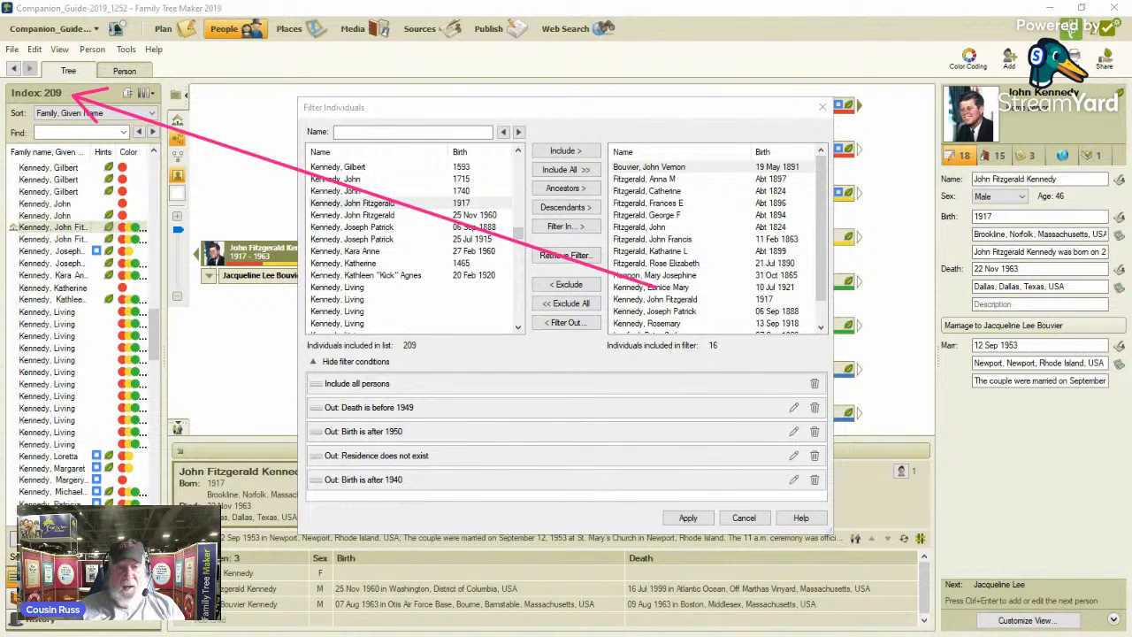
{"action": "key", "text": "Escape"}
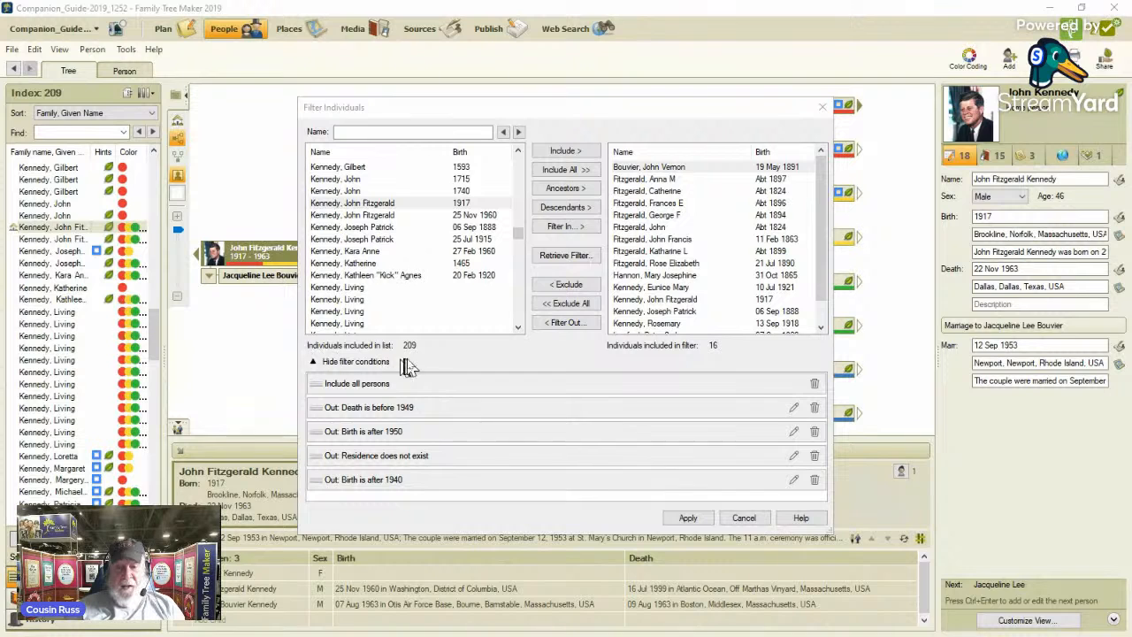
{"action": "left_click", "coordinate": [689, 518]}
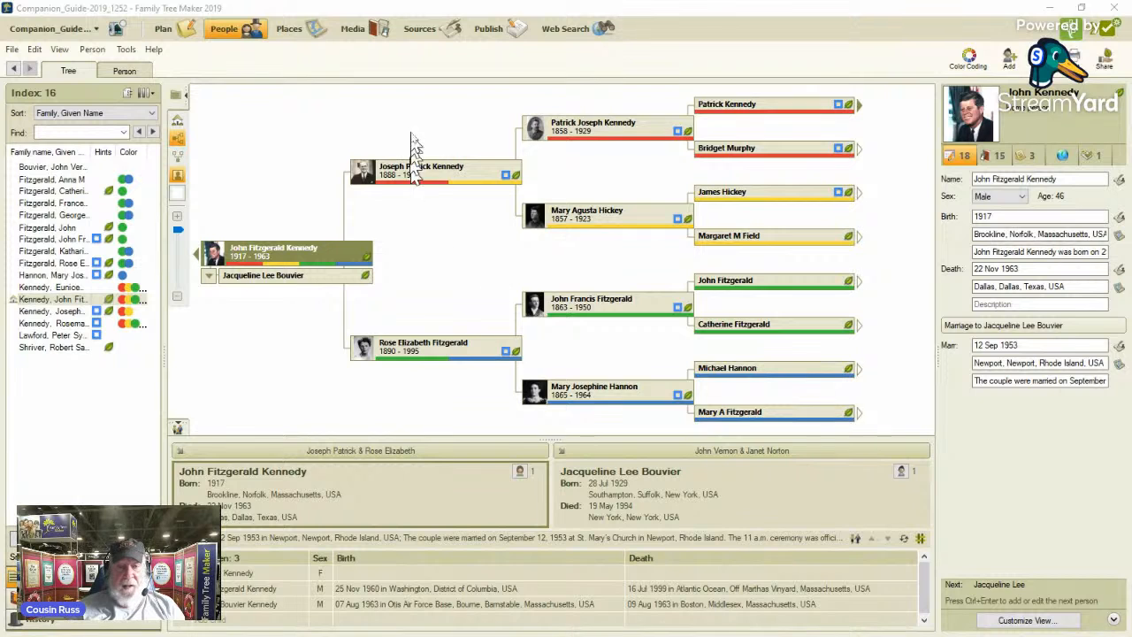
{"action": "left_click_drag", "start_coordinate": [405, 118], "coordinate": [82, 93]}
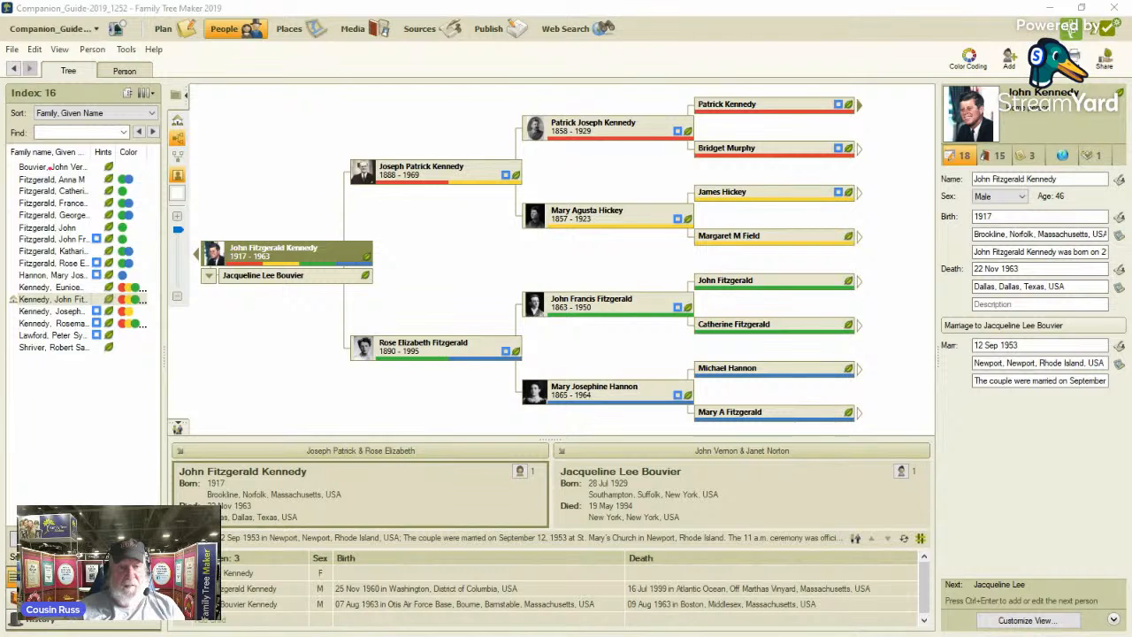
View the pedigree and vital facts of the first two individuals in the filtered index.
{"action": "left_click", "coordinate": [52, 168]}
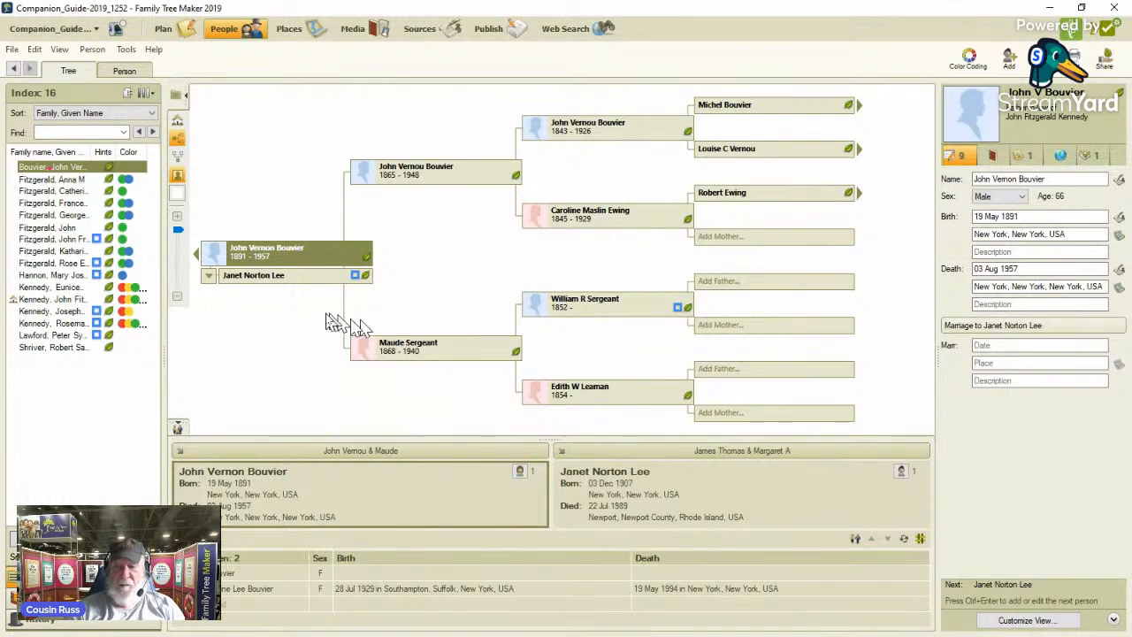
{"action": "left_click", "coordinate": [61, 181]}
{"action": "mouse_move", "coordinate": [62, 188]}
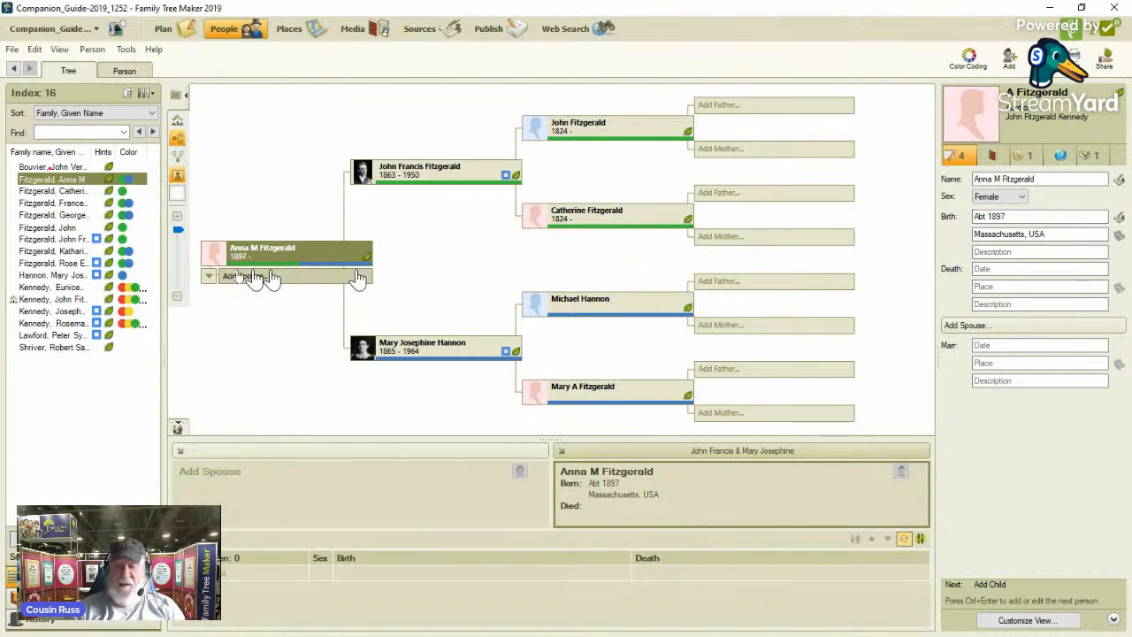
Start a new task for the third individual in the filtered index, with the description "Born about 1824".
{"action": "left_click", "coordinate": [47, 192]}
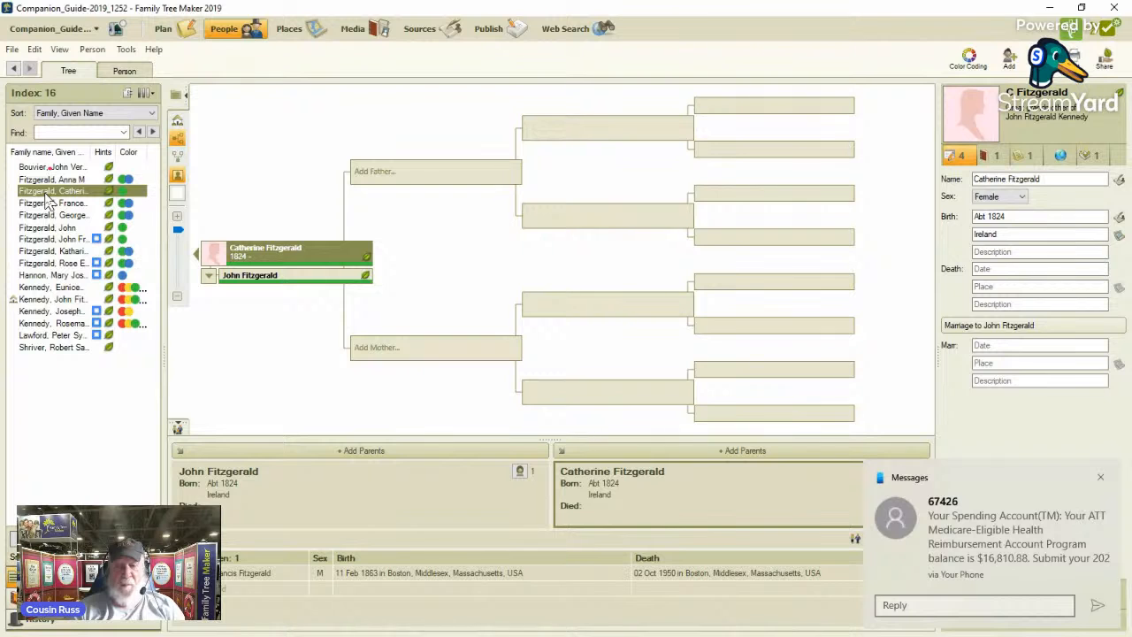
{"action": "left_click", "coordinate": [1101, 479]}
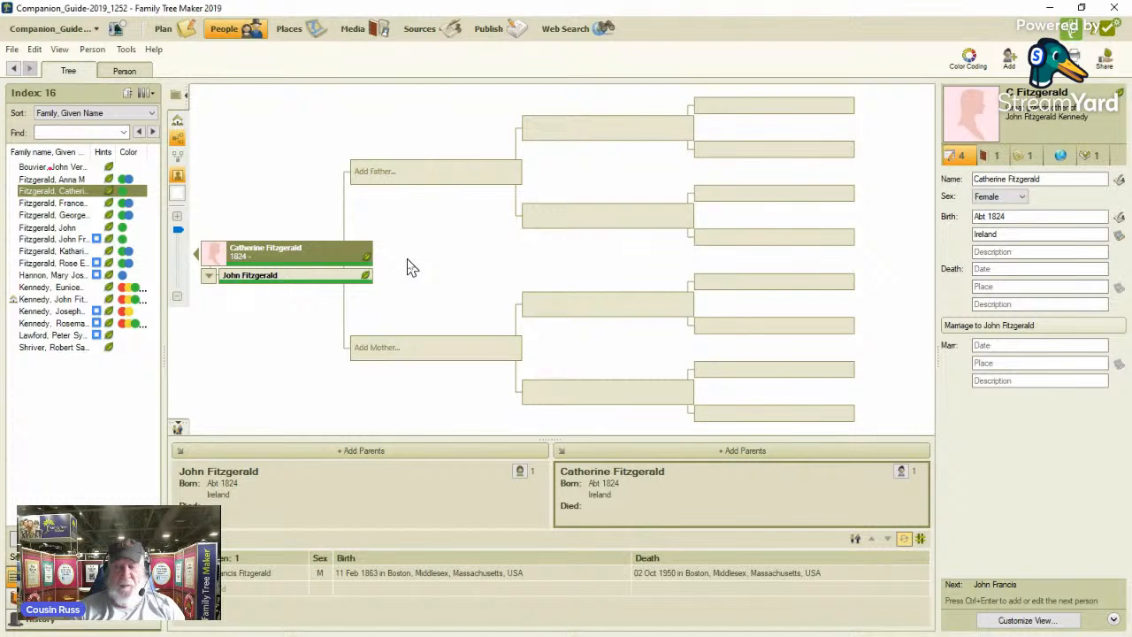
{"action": "left_click", "coordinate": [119, 76]}
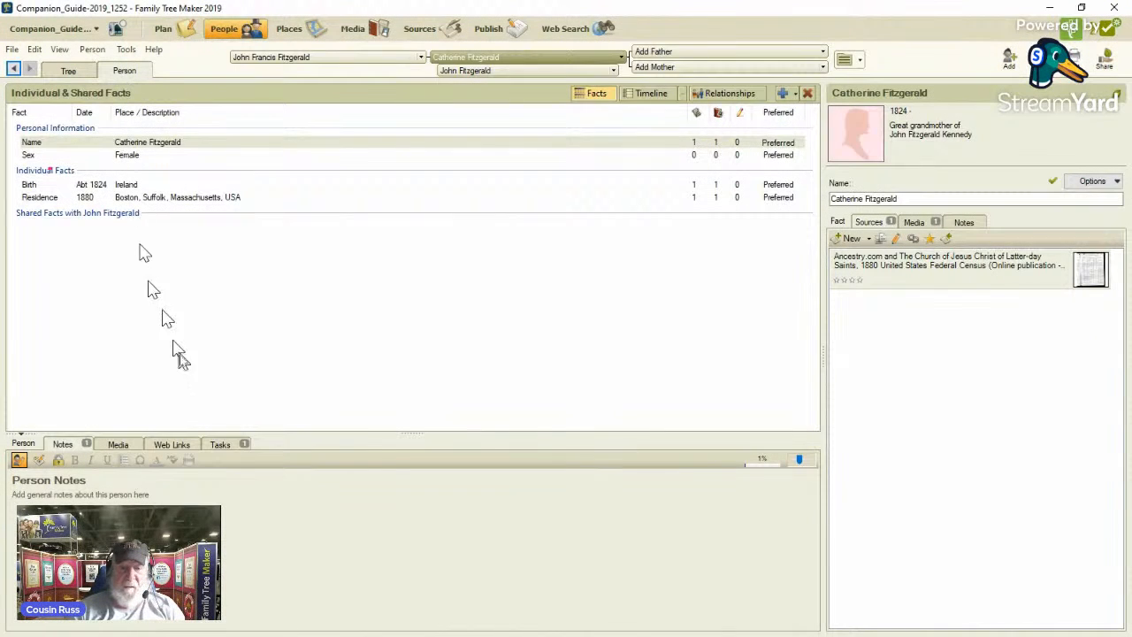
{"action": "left_click", "coordinate": [233, 450]}
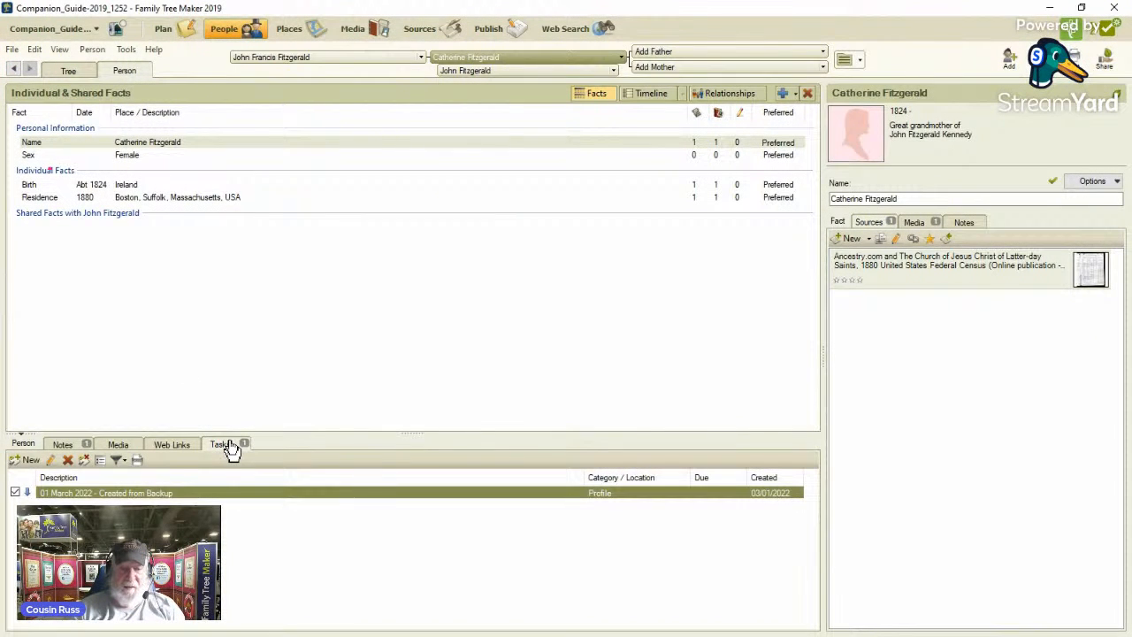
{"action": "left_click", "coordinate": [28, 460]}
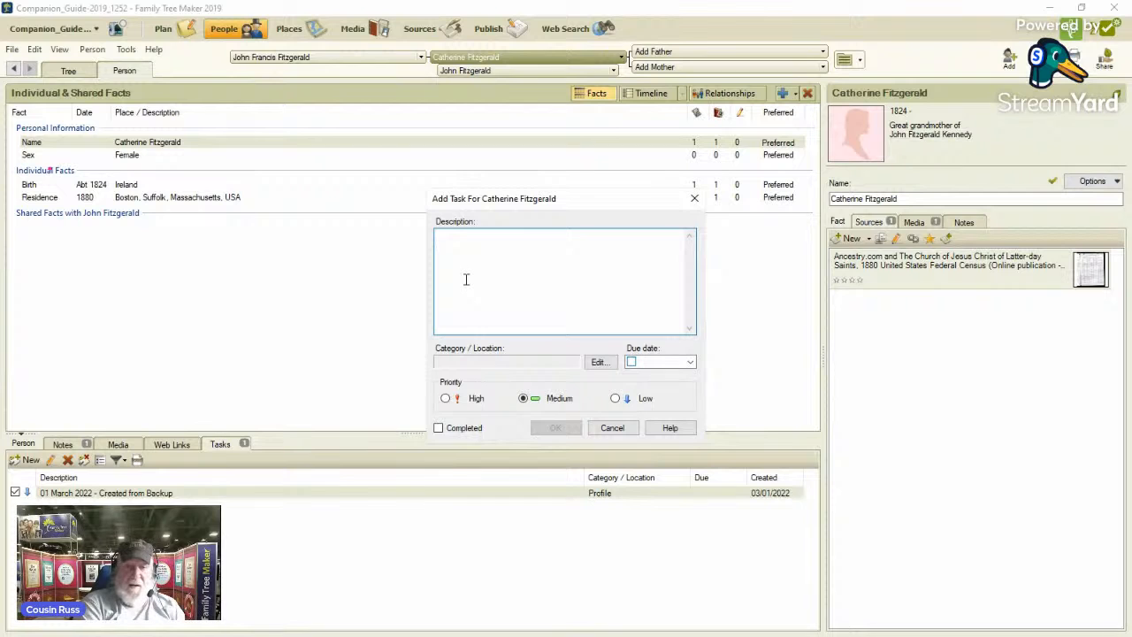
{"action": "type", "text": "Born a"}
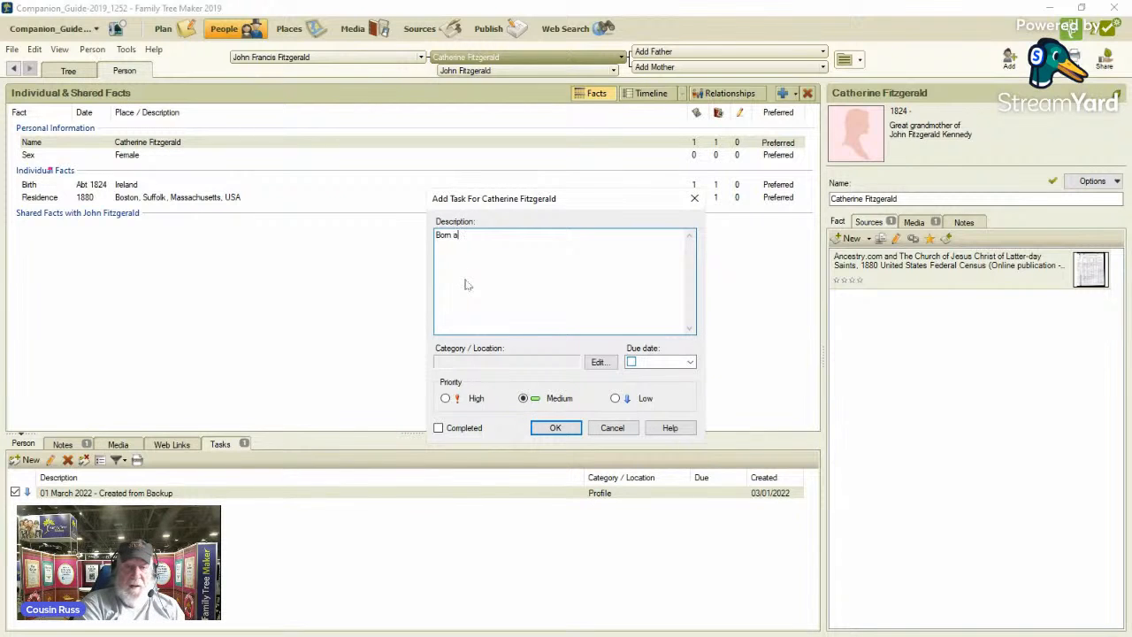
{"action": "type", "text": "bout 1824"}
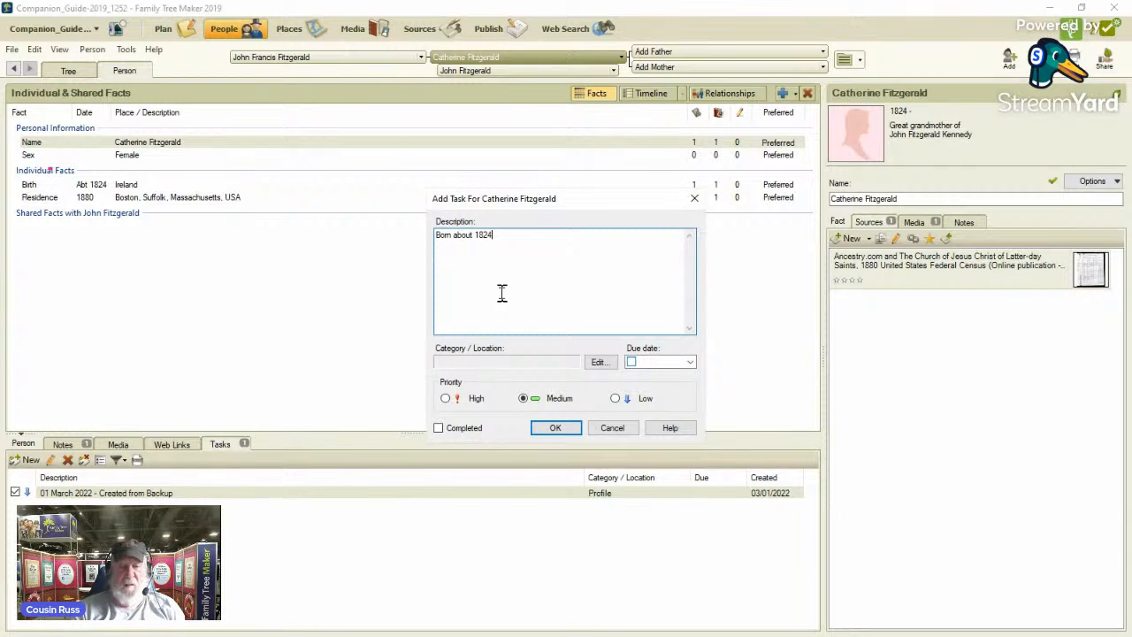
Add a task category named "1950 Census" to the category list.
{"action": "left_click", "coordinate": [600, 362]}
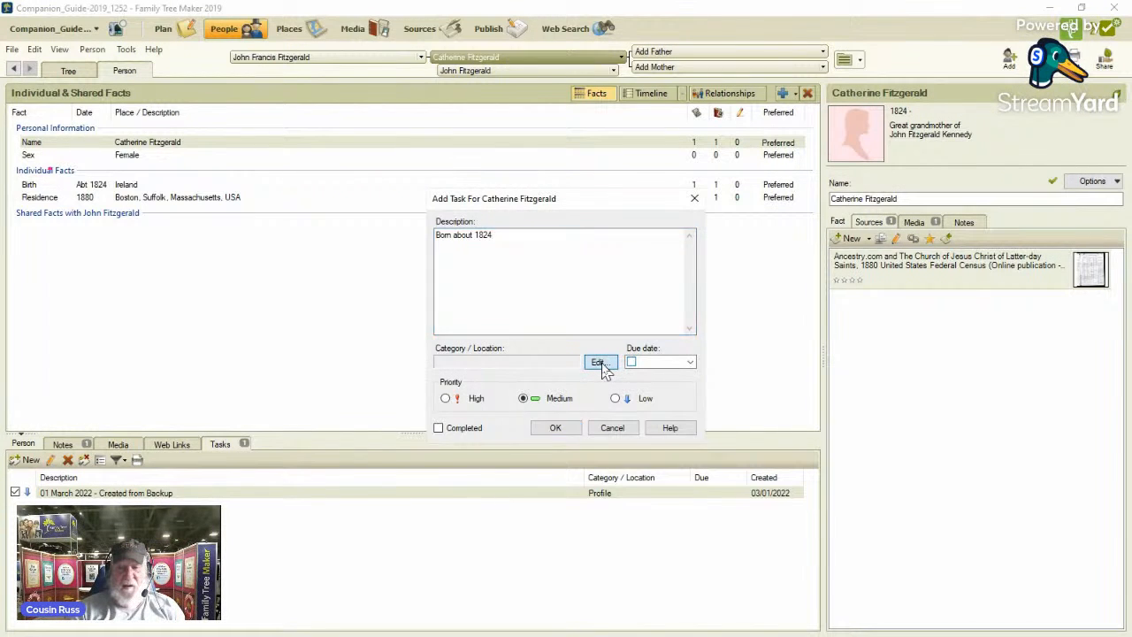
{"action": "left_click", "coordinate": [674, 292]}
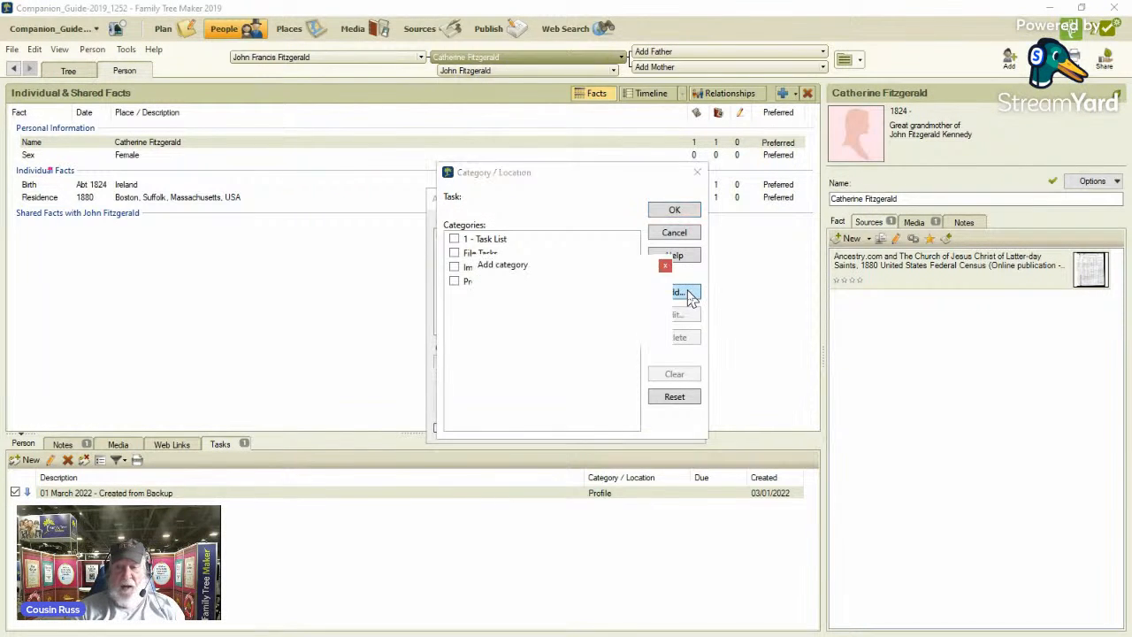
{"action": "key", "text": "Tab"}
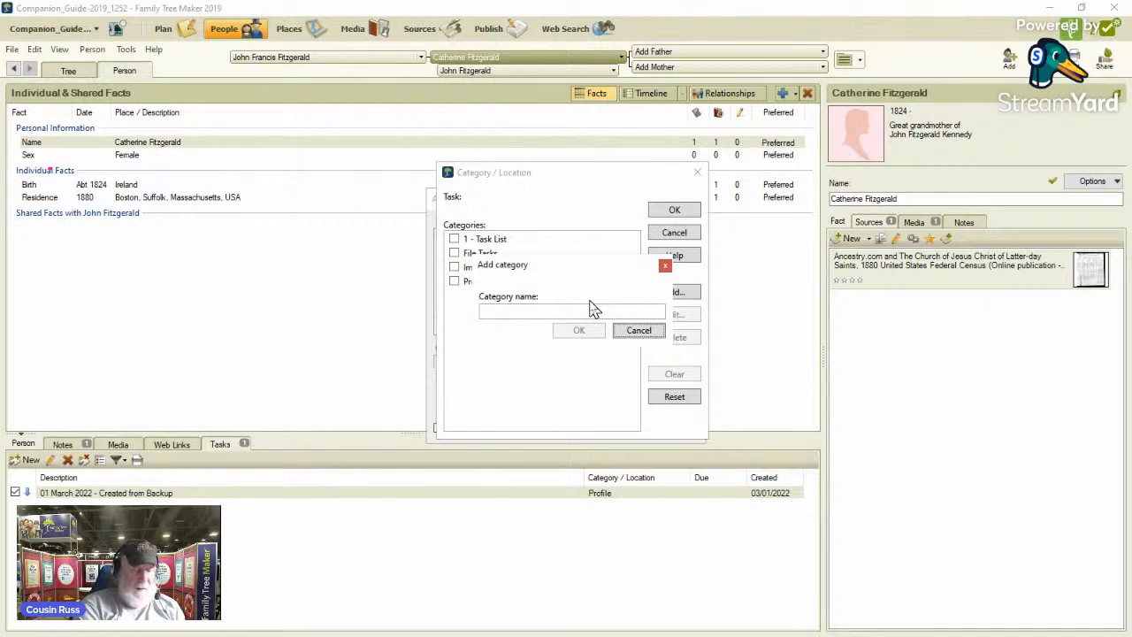
{"action": "left_click", "coordinate": [509, 310]}
{"action": "type", "text": "1950 Census"}
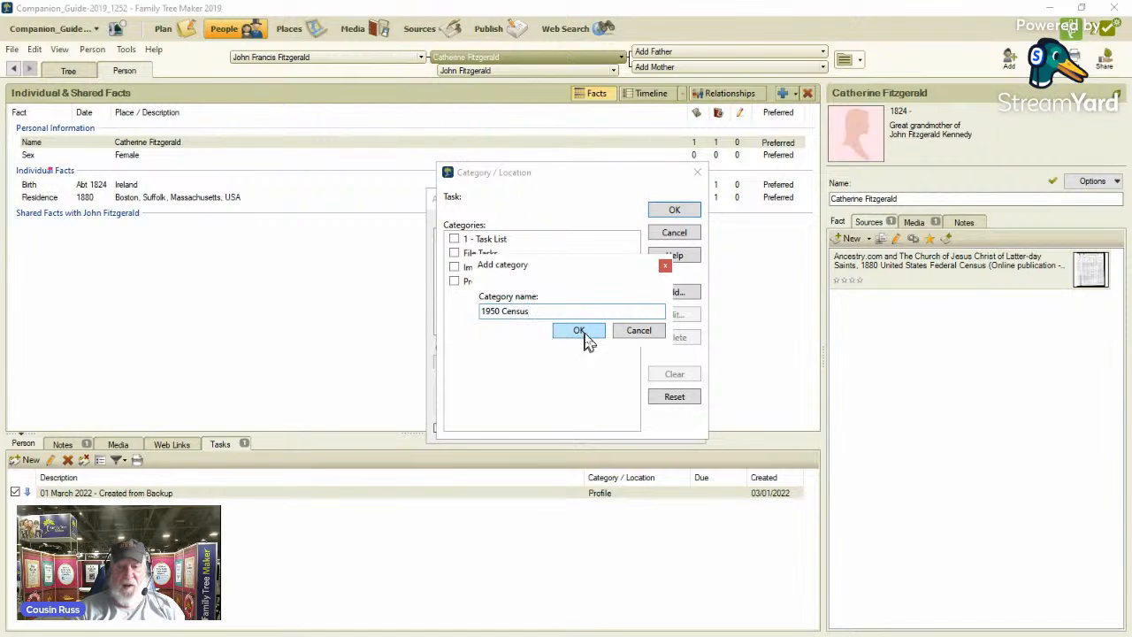
{"action": "left_click", "coordinate": [579, 331]}
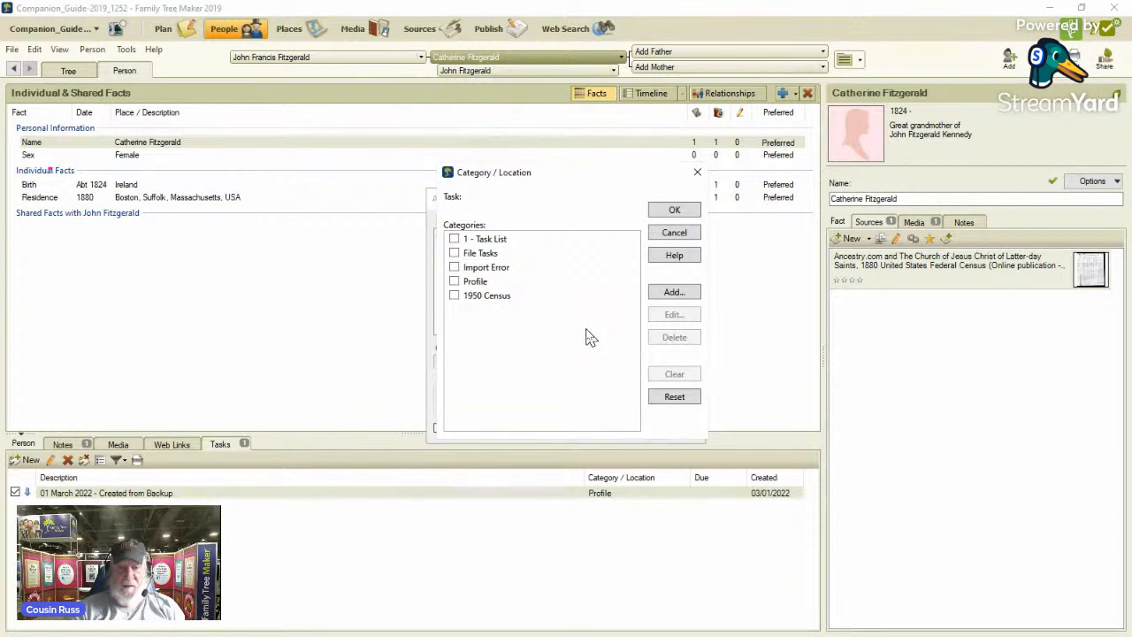
{"action": "left_click", "coordinate": [675, 211]}
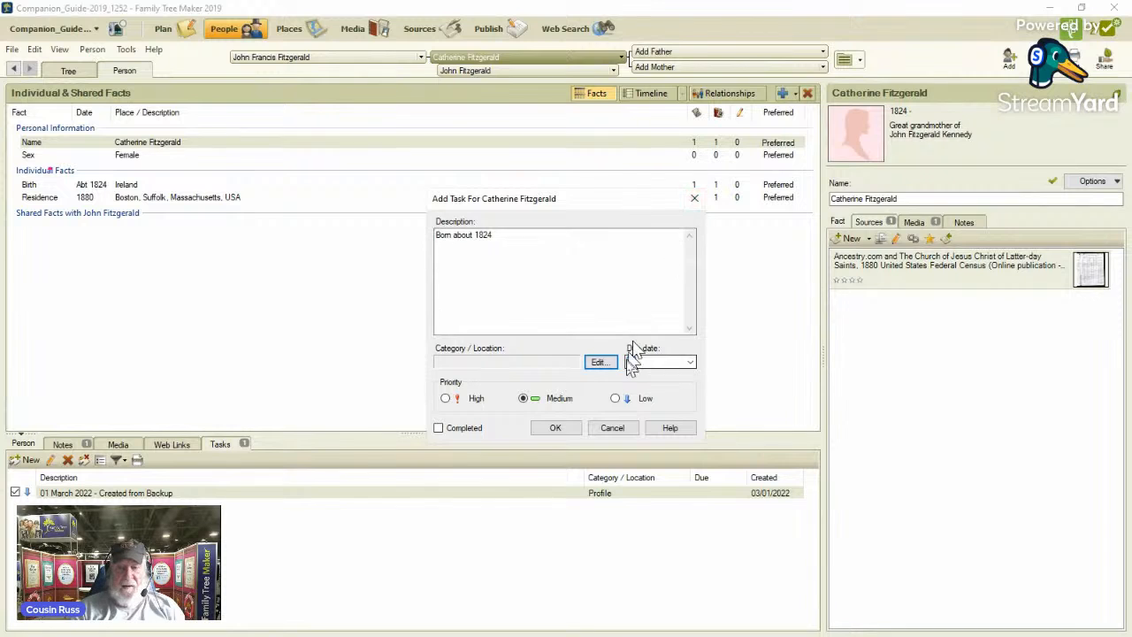
Assign the 1950 Census category and medium priority to the new task and save it.
{"action": "left_click", "coordinate": [599, 362]}
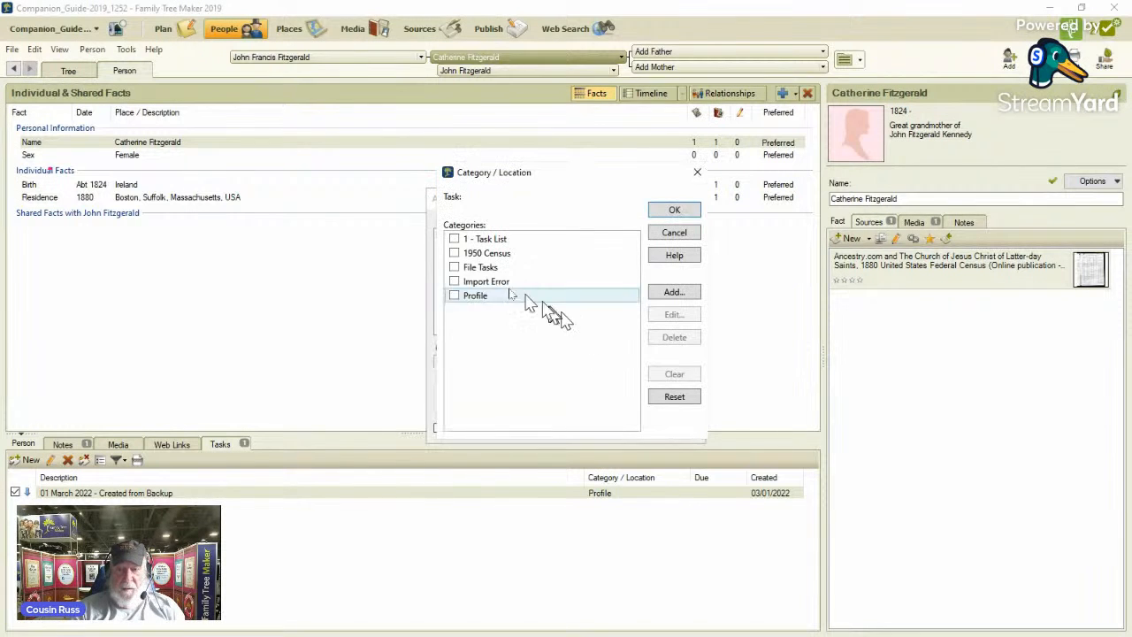
{"action": "left_click", "coordinate": [460, 255]}
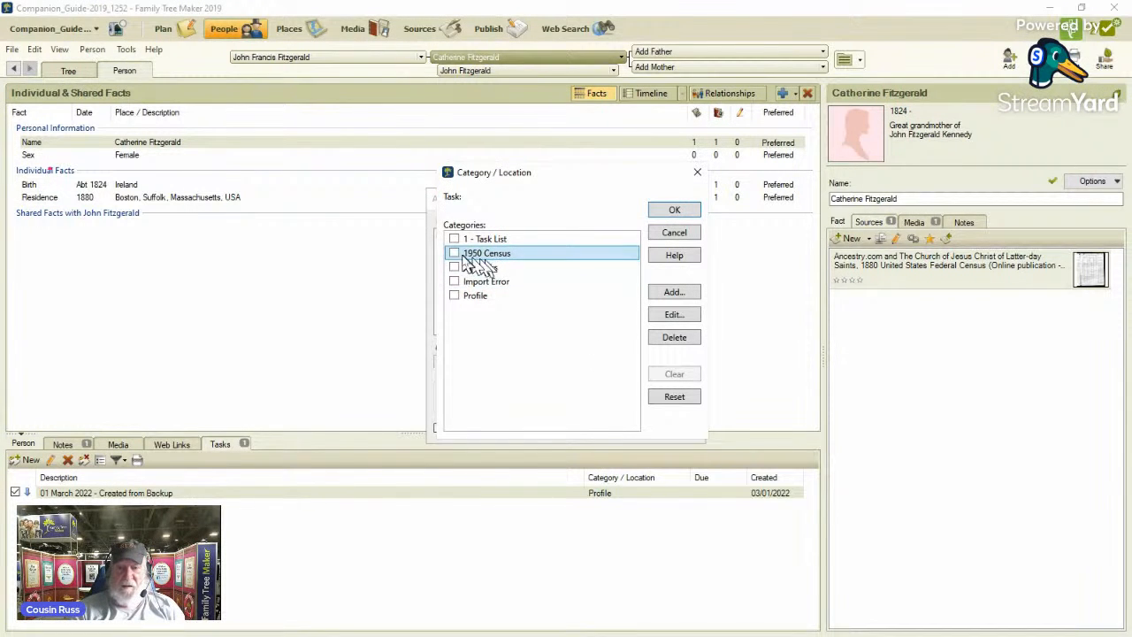
{"action": "left_click", "coordinate": [453, 254]}
{"action": "left_click", "coordinate": [678, 211]}
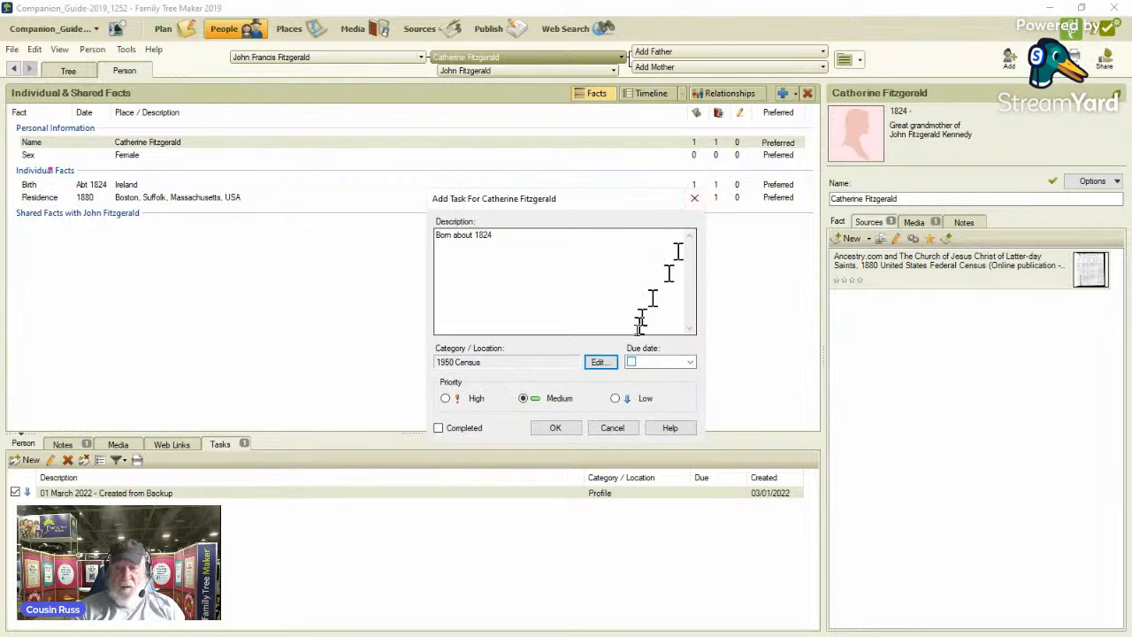
{"action": "left_click", "coordinate": [524, 399]}
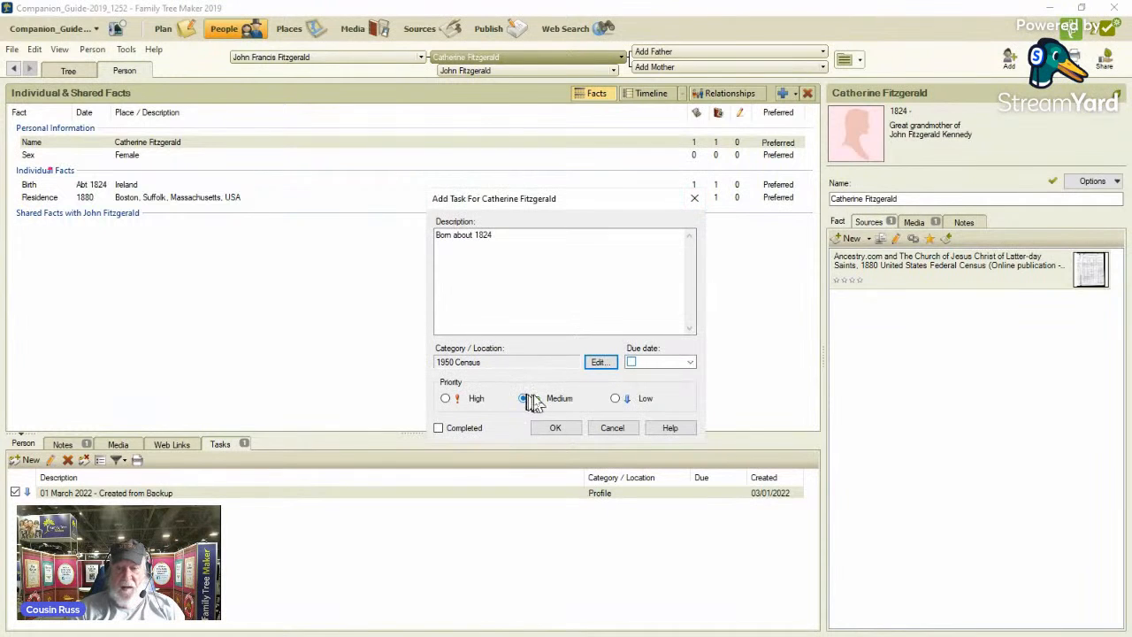
{"action": "left_click", "coordinate": [554, 428]}
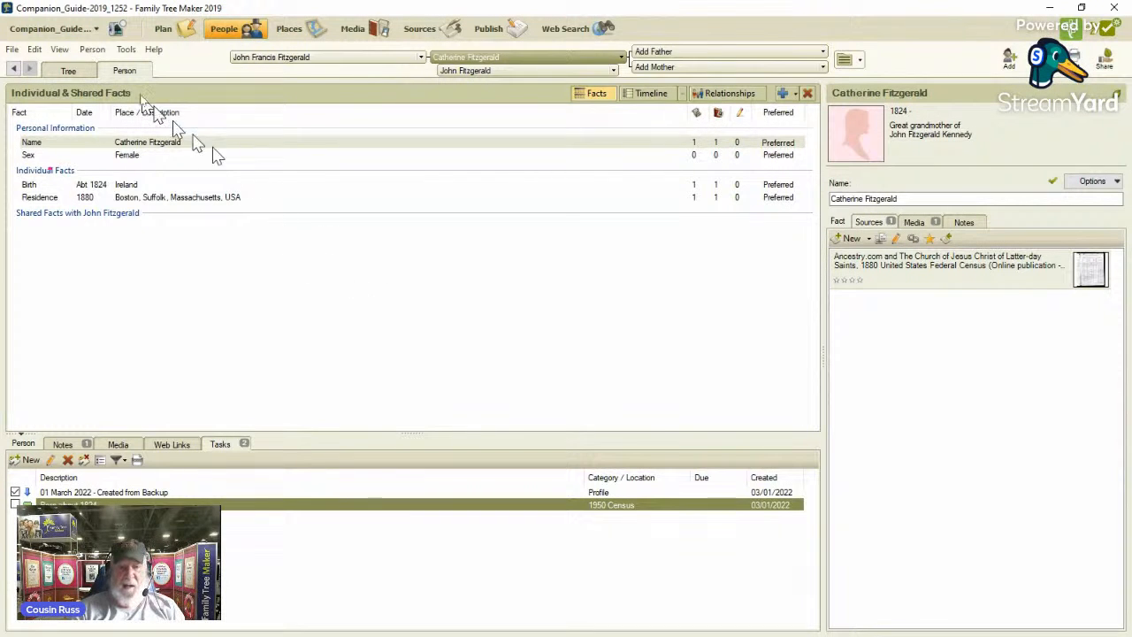
View the pedigree and vital facts of the fourth and fifth individuals in the filtered index.
{"action": "left_click", "coordinate": [71, 70]}
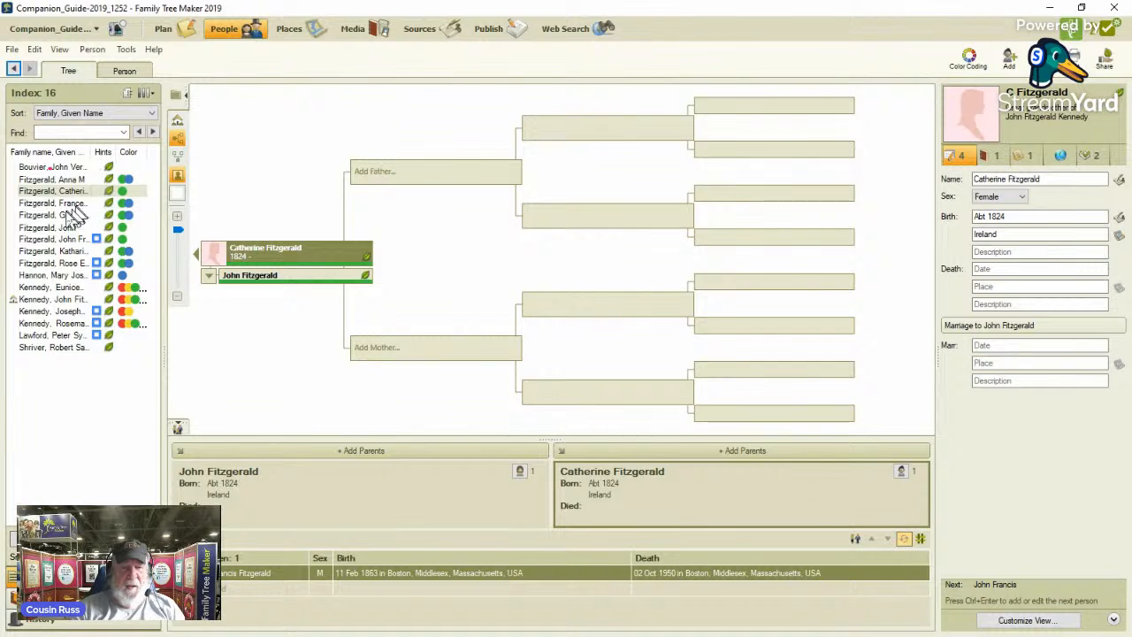
{"action": "left_click", "coordinate": [69, 205]}
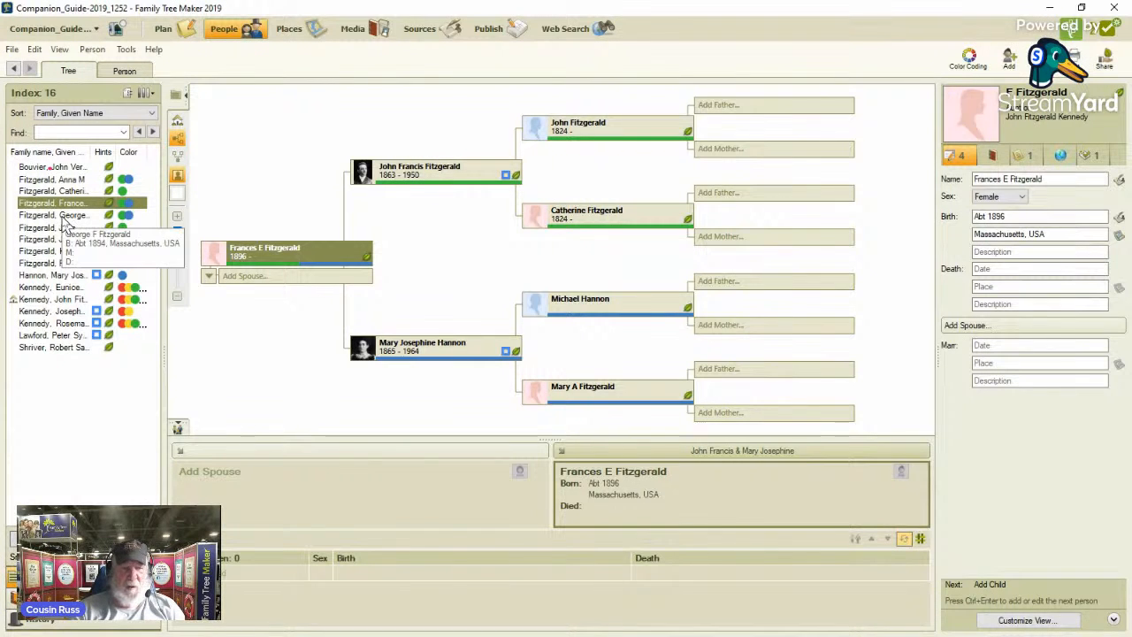
{"action": "left_click", "coordinate": [63, 219]}
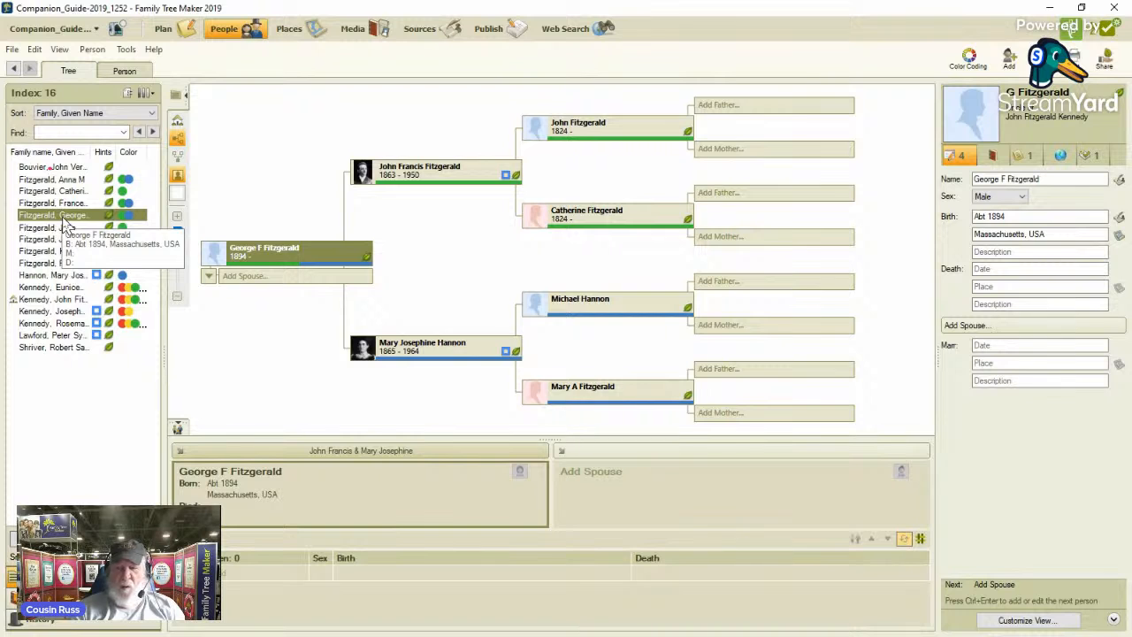
Add a task described "Born about 1824" in the 1950 Census category for the sixth individual in the filtered index.
{"action": "left_click", "coordinate": [68, 228]}
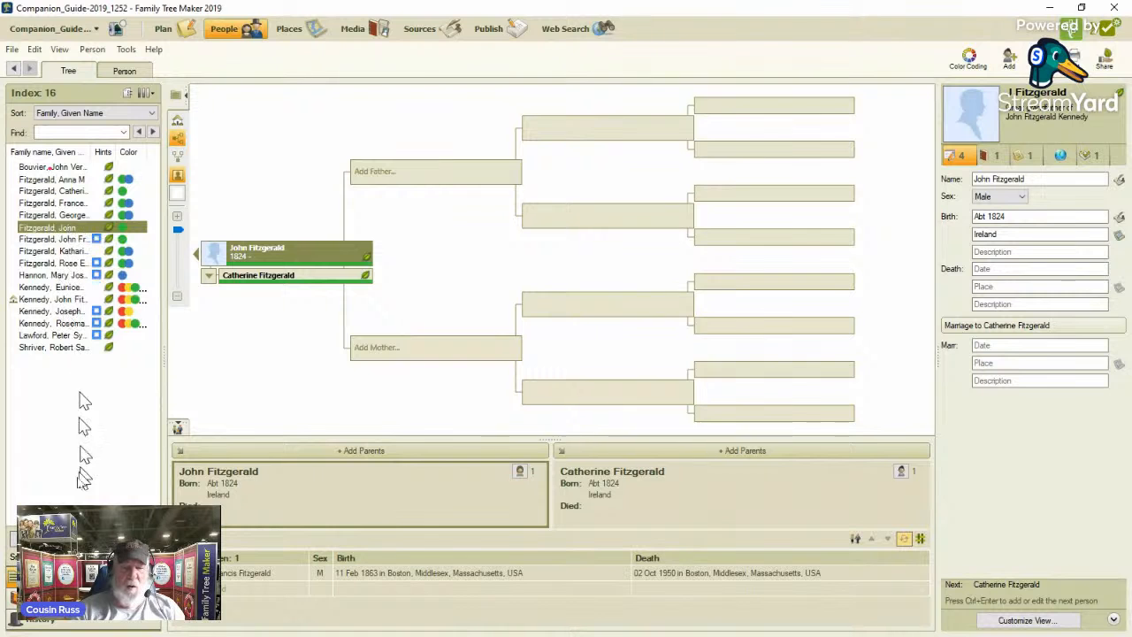
{"action": "left_click", "coordinate": [115, 74]}
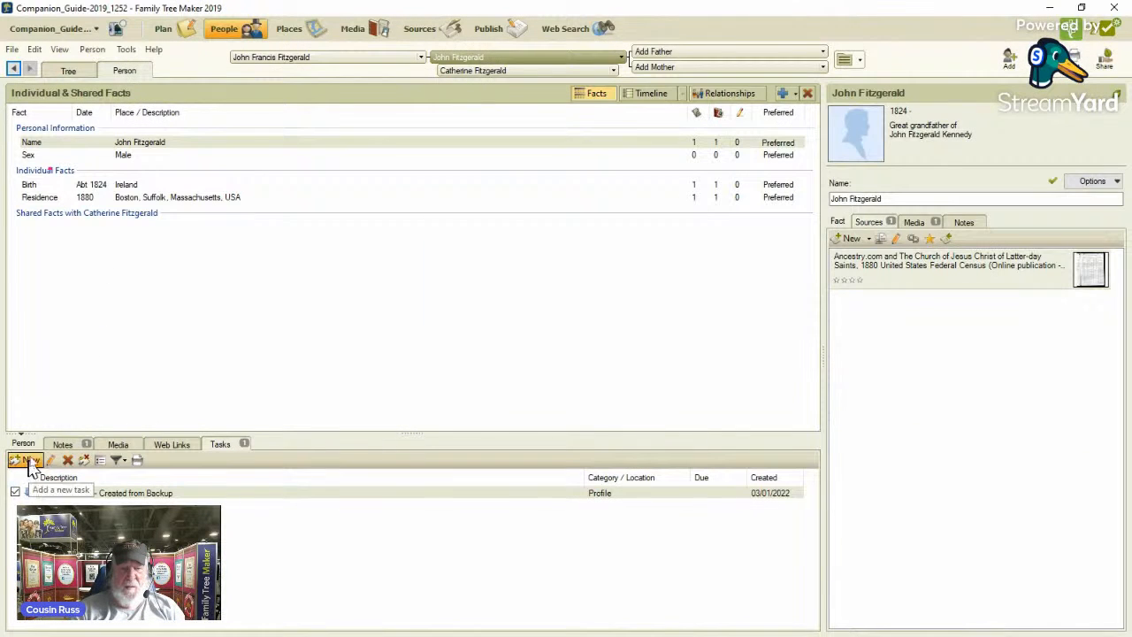
{"action": "left_click", "coordinate": [29, 460]}
{"action": "type", "text": "Born about 1824"}
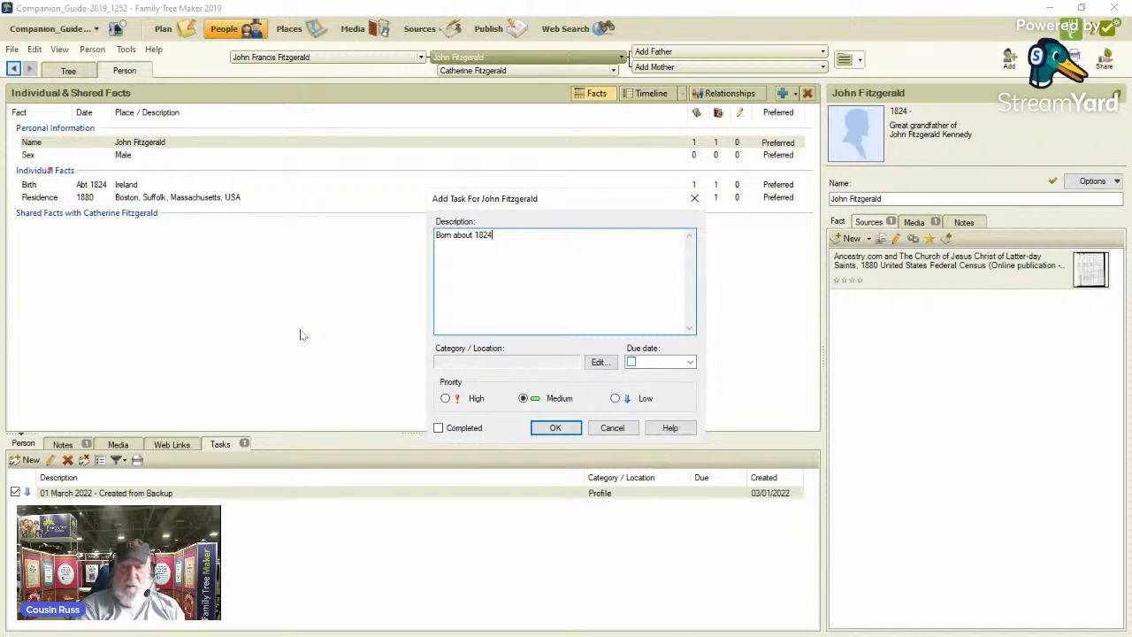
{"action": "left_click", "coordinate": [598, 362]}
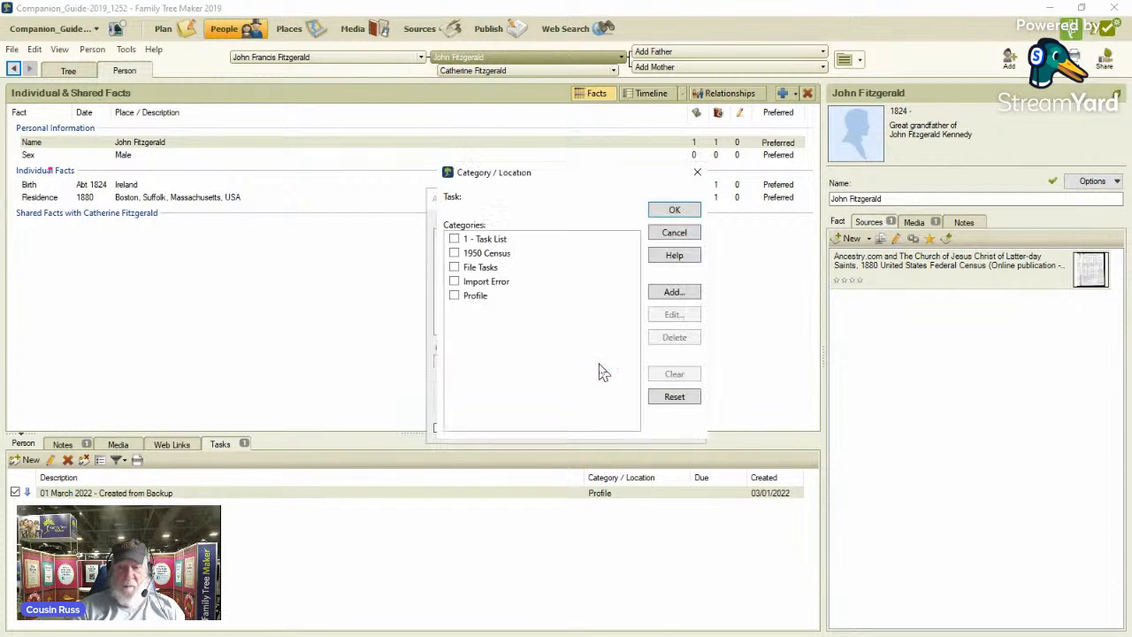
{"action": "left_click", "coordinate": [454, 253]}
{"action": "left_click", "coordinate": [690, 212]}
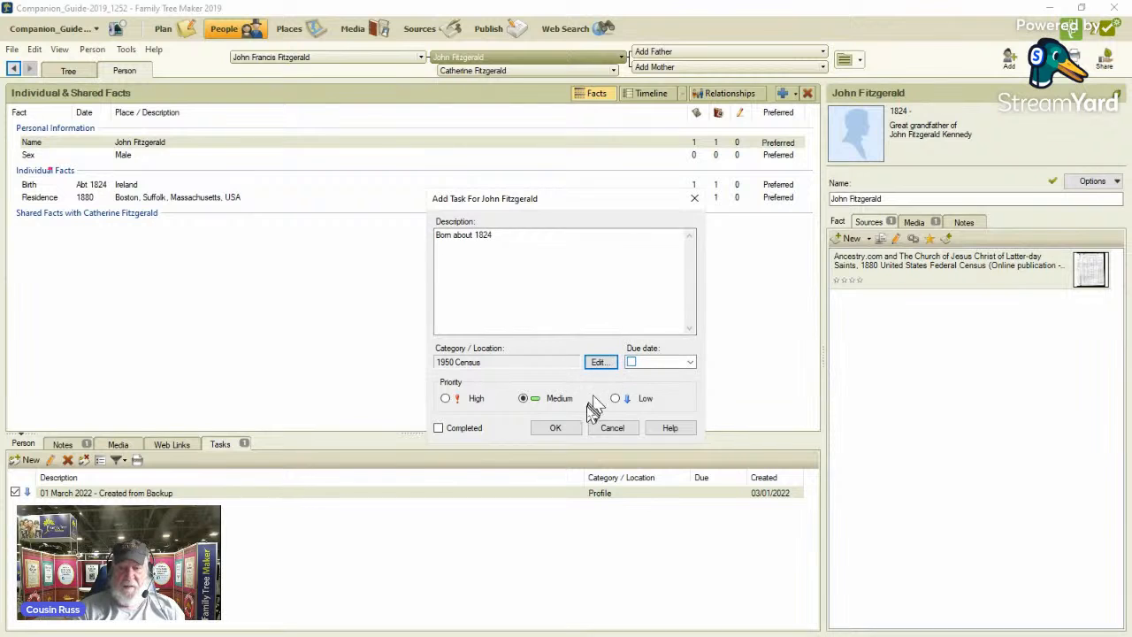
{"action": "left_click", "coordinate": [556, 428]}
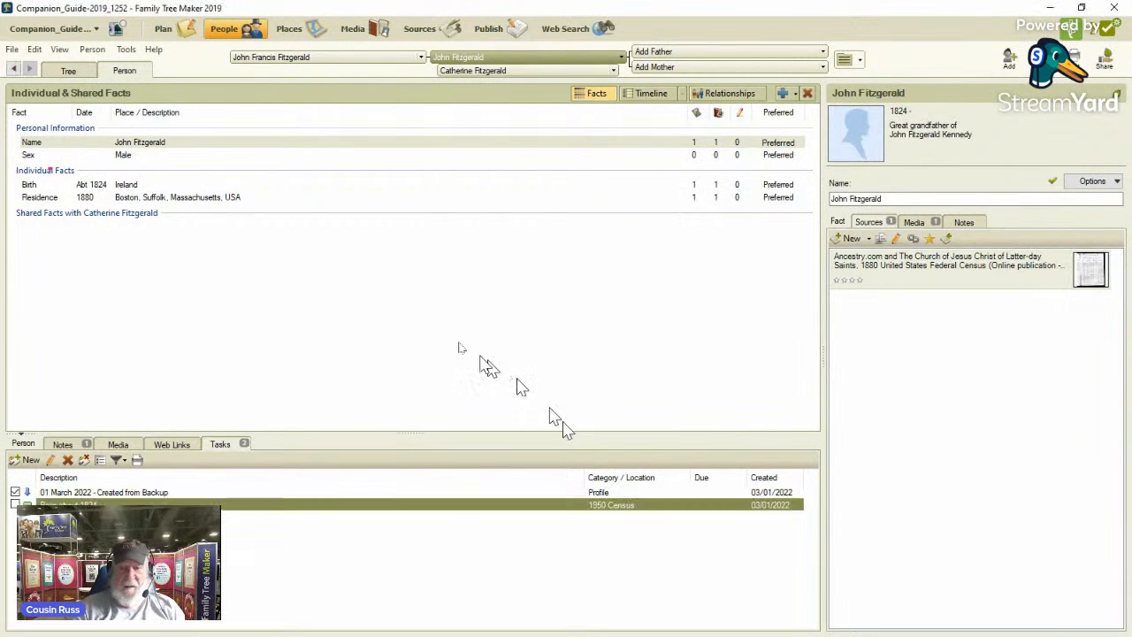
Examine the pedigree and vital facts of the seventh through sixteenth individuals in the filtered index.
{"action": "left_click", "coordinate": [69, 72]}
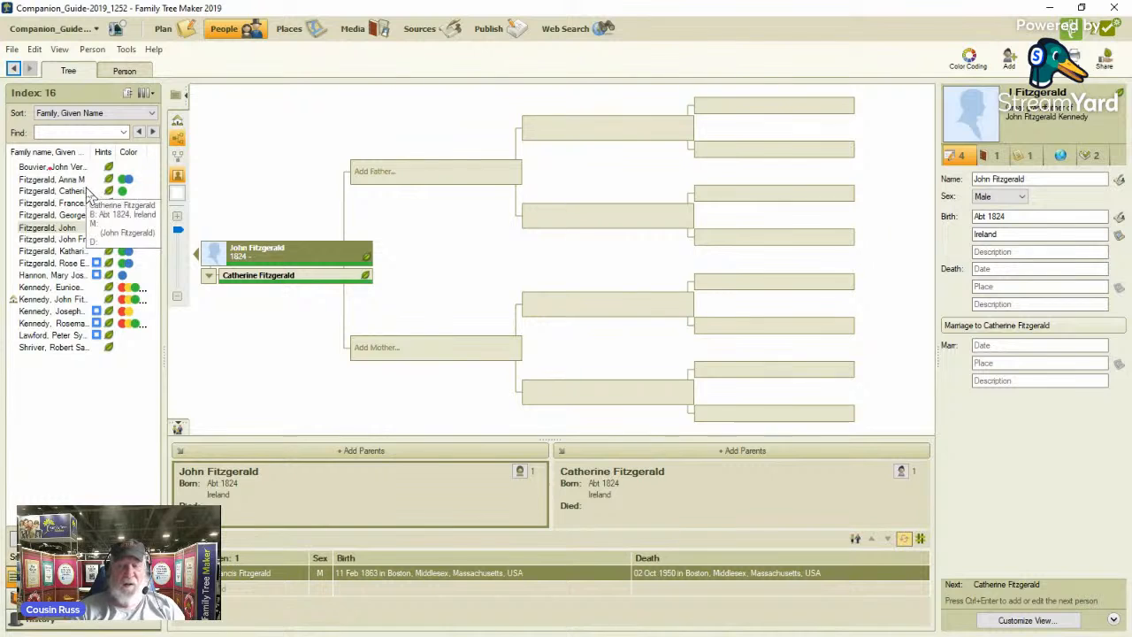
{"action": "left_click", "coordinate": [56, 242]}
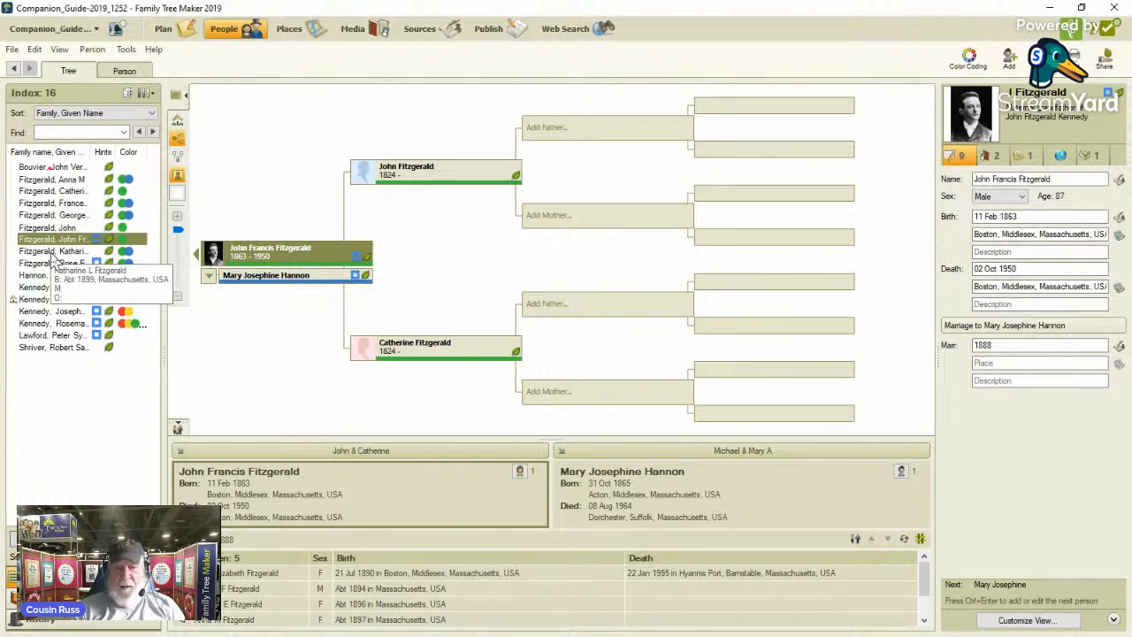
{"action": "left_click", "coordinate": [53, 253]}
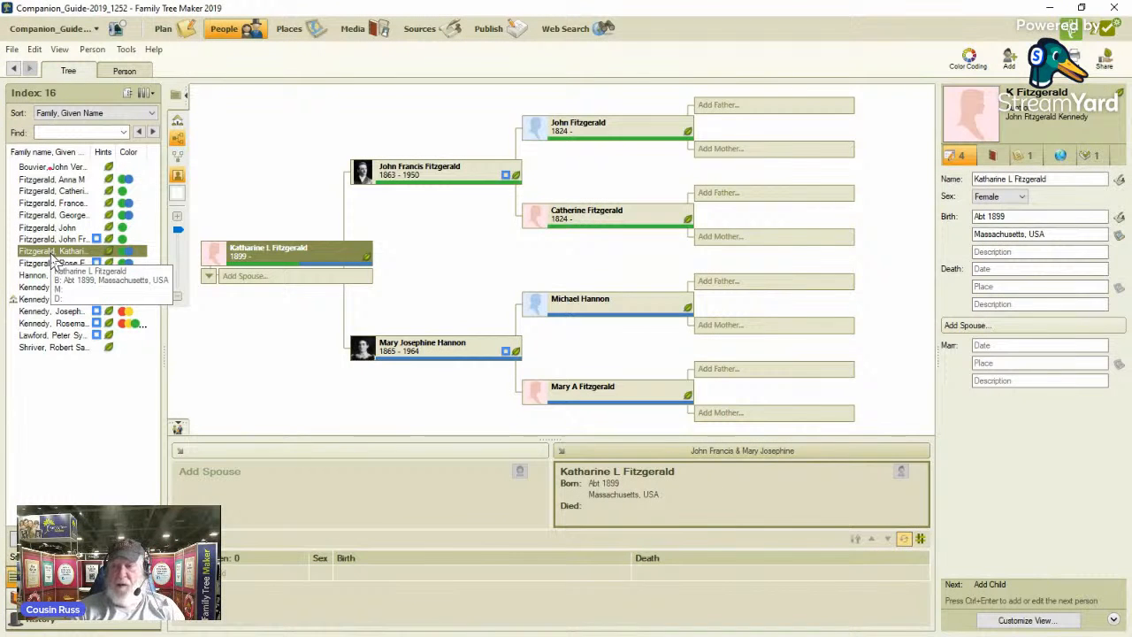
{"action": "left_click", "coordinate": [53, 264]}
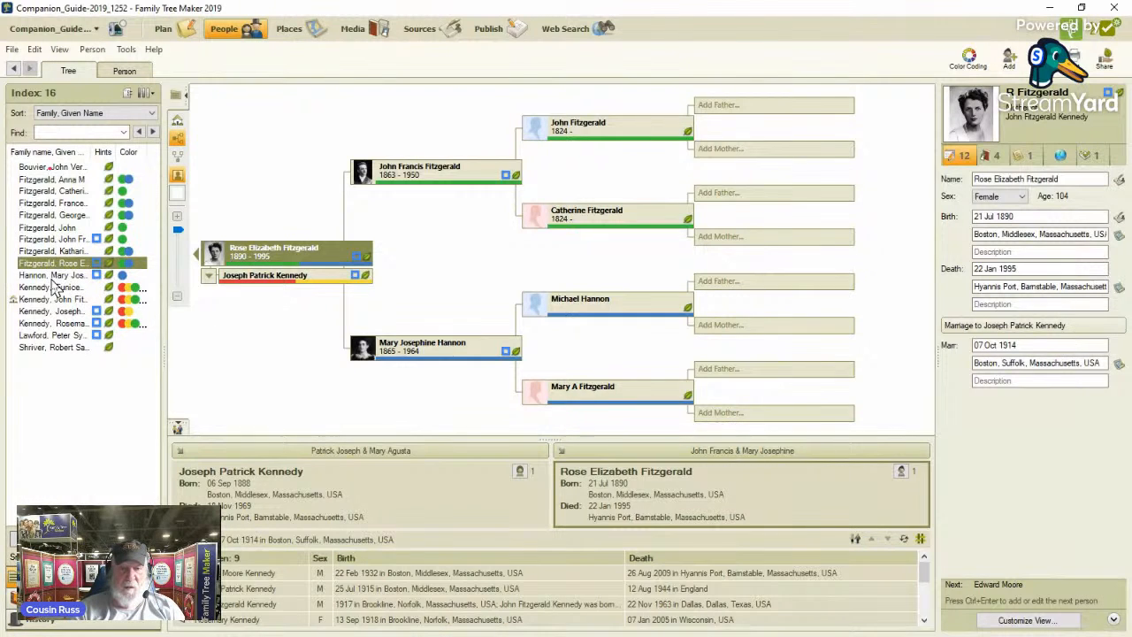
{"action": "left_click", "coordinate": [53, 278]}
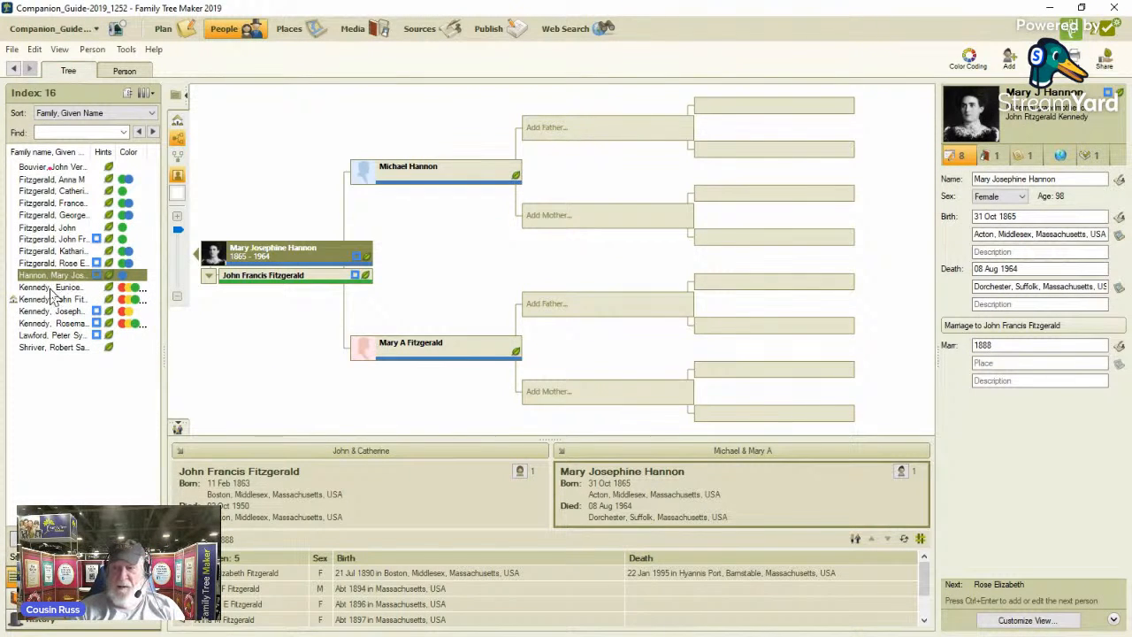
{"action": "left_click", "coordinate": [51, 286]}
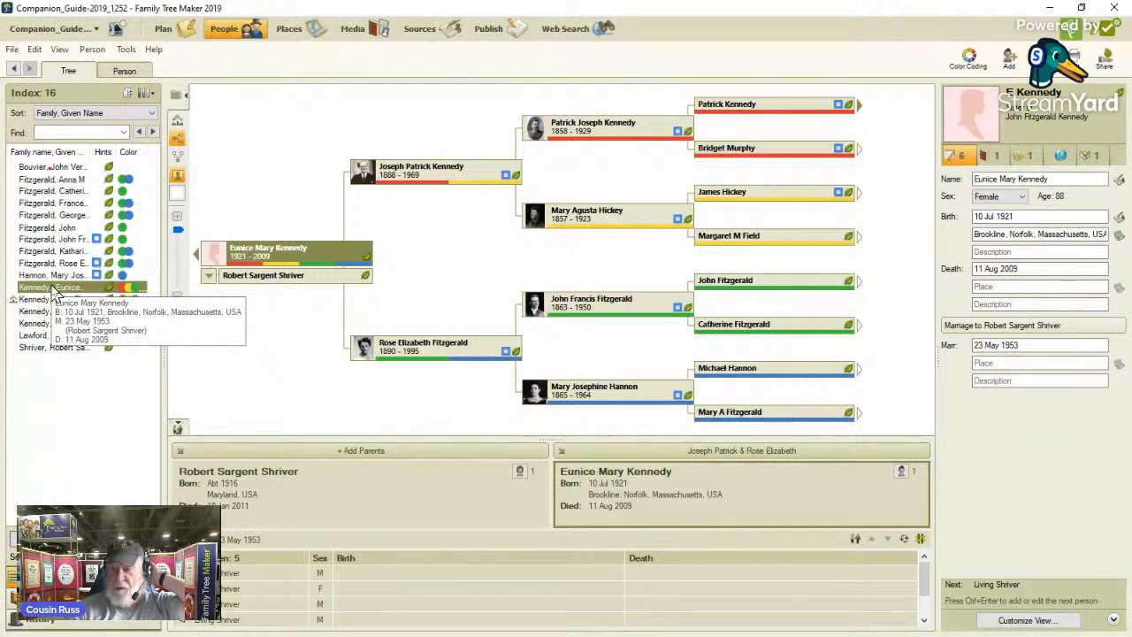
{"action": "left_click", "coordinate": [45, 301]}
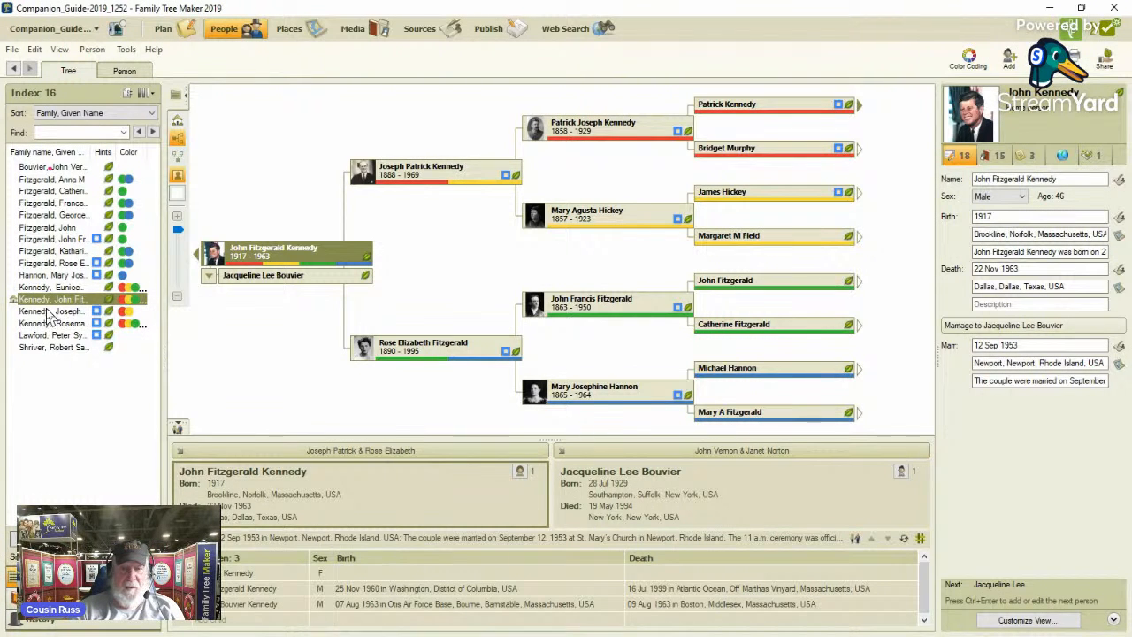
{"action": "left_click", "coordinate": [49, 311]}
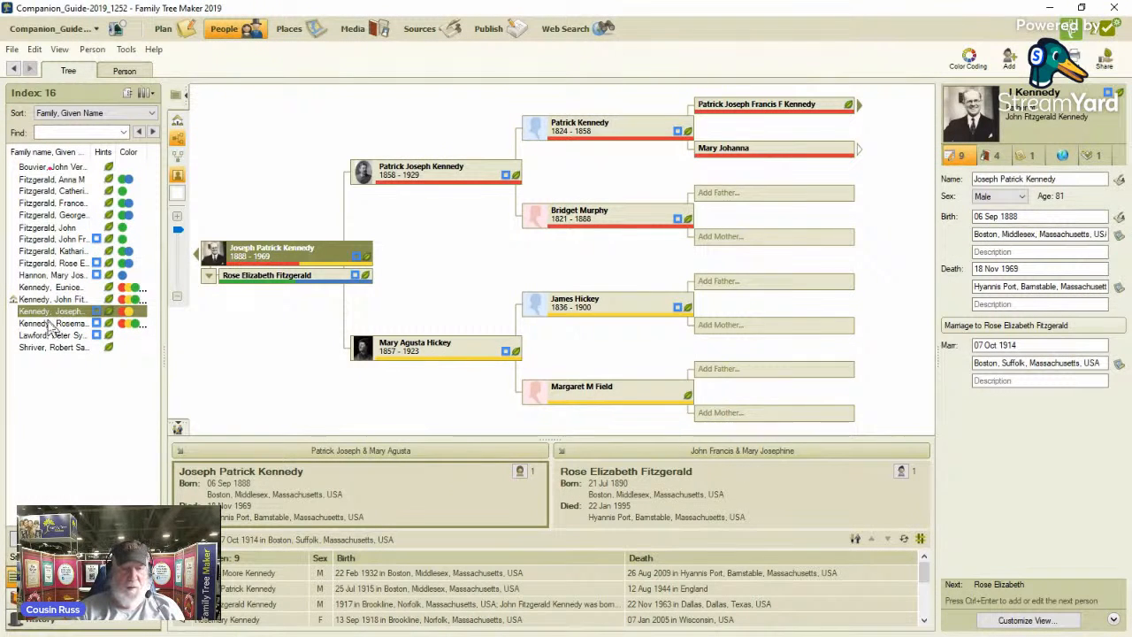
{"action": "left_click", "coordinate": [51, 324]}
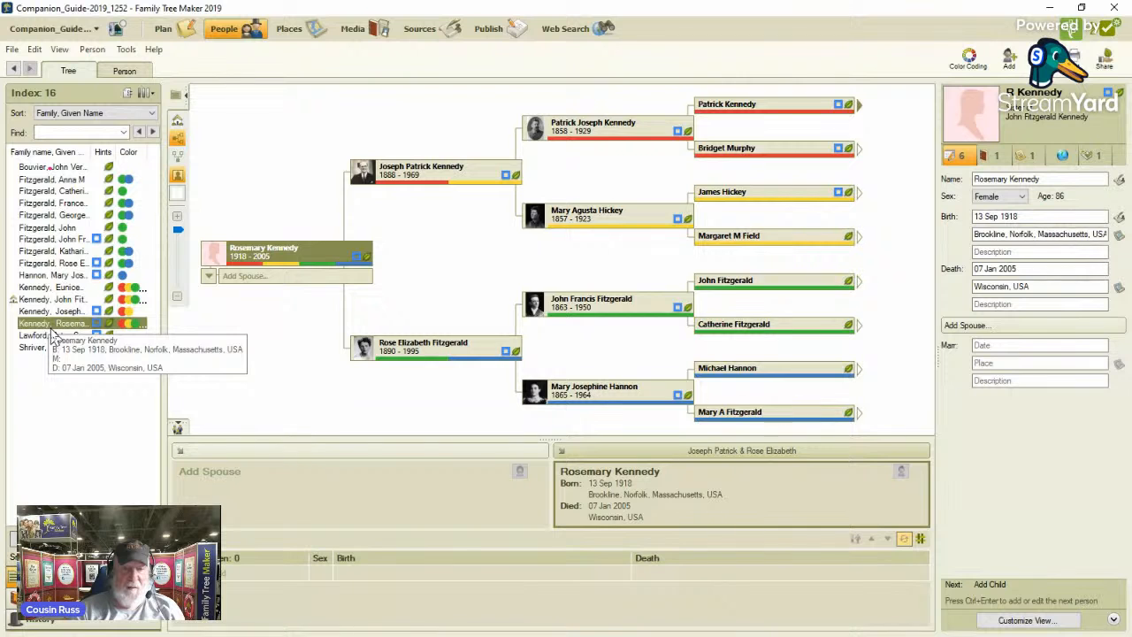
{"action": "left_click", "coordinate": [55, 336]}
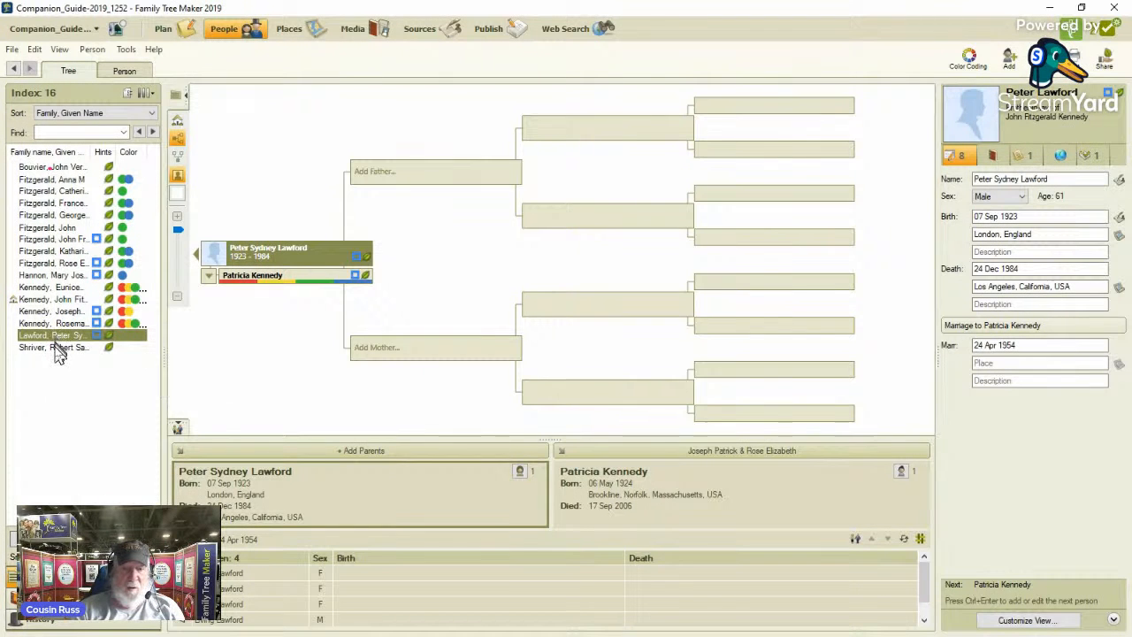
{"action": "left_click", "coordinate": [57, 350]}
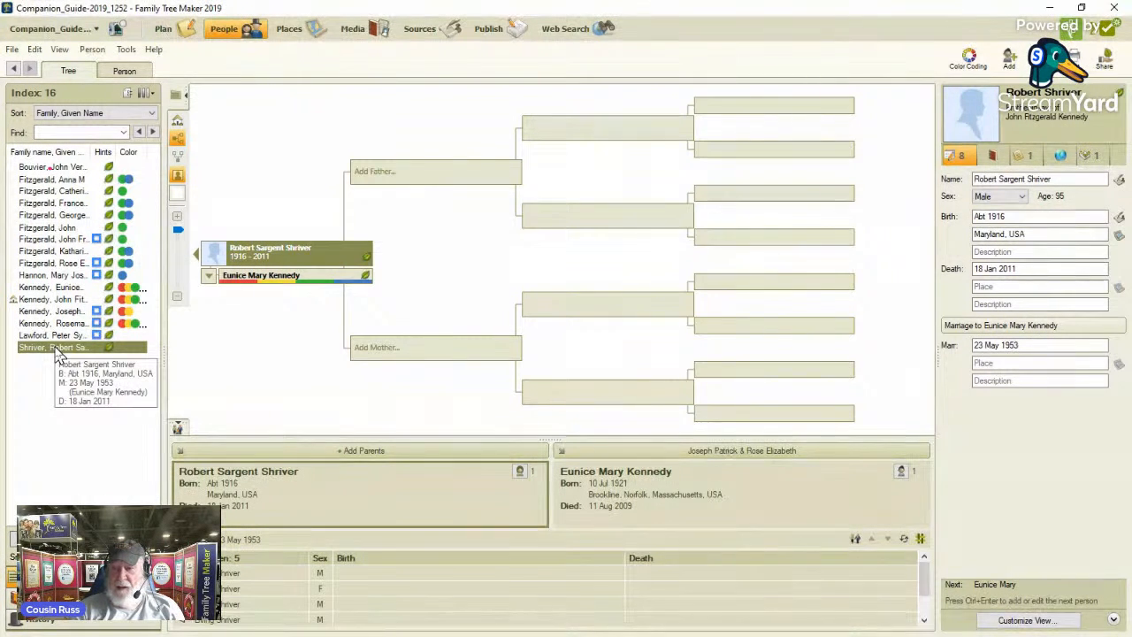
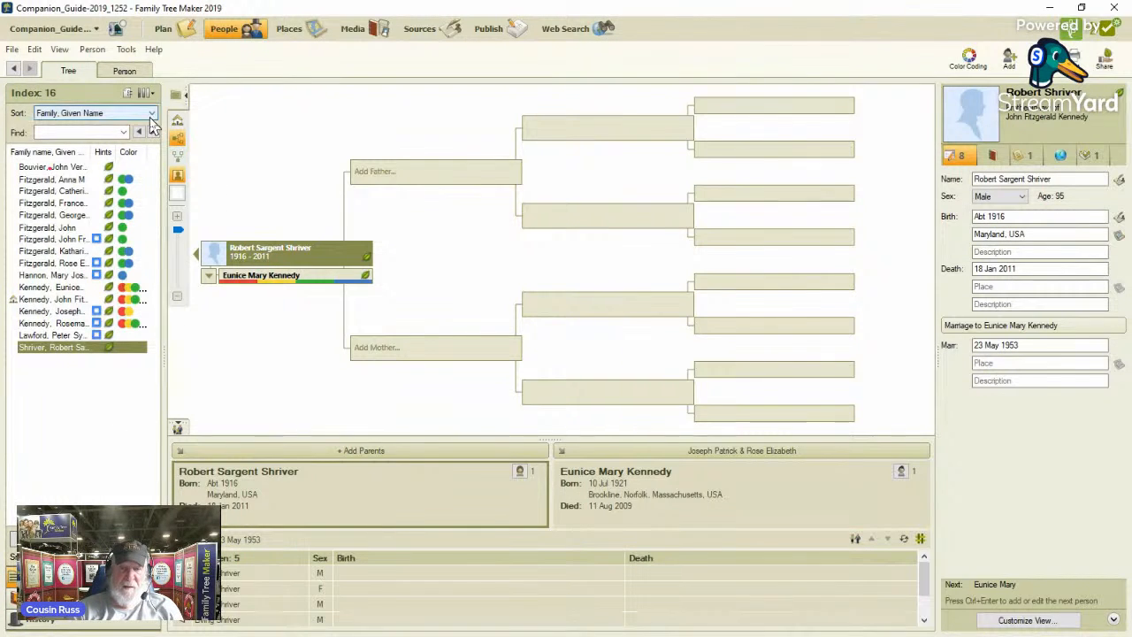
Filter the tree's planning task list to show only tasks in the 1950 Census category.
{"action": "left_click", "coordinate": [163, 32]}
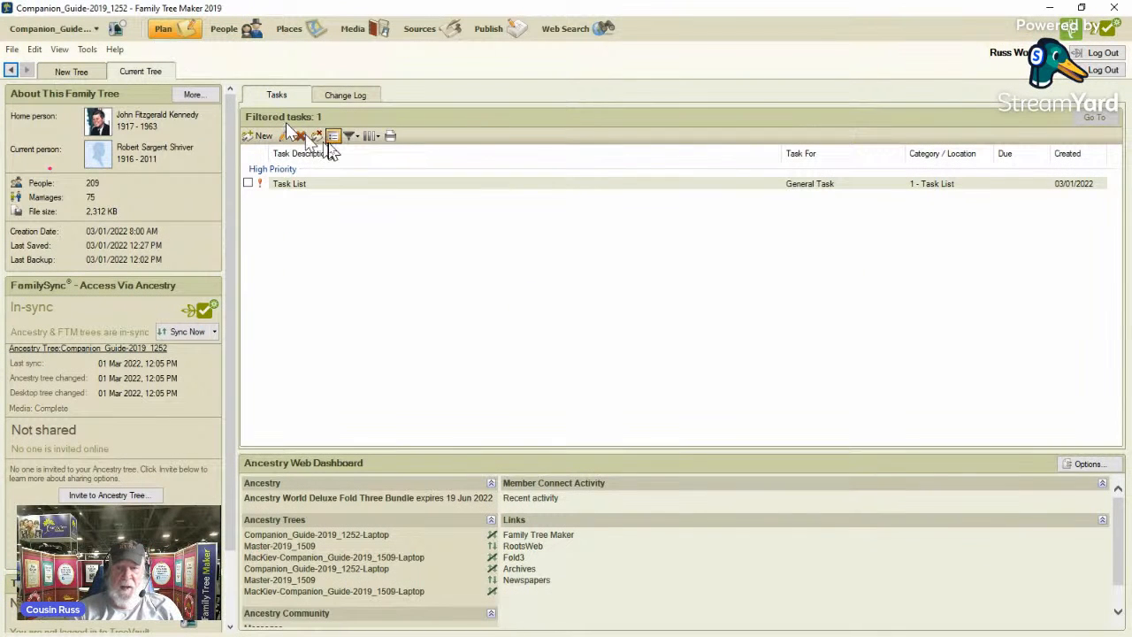
{"action": "left_click", "coordinate": [354, 137]}
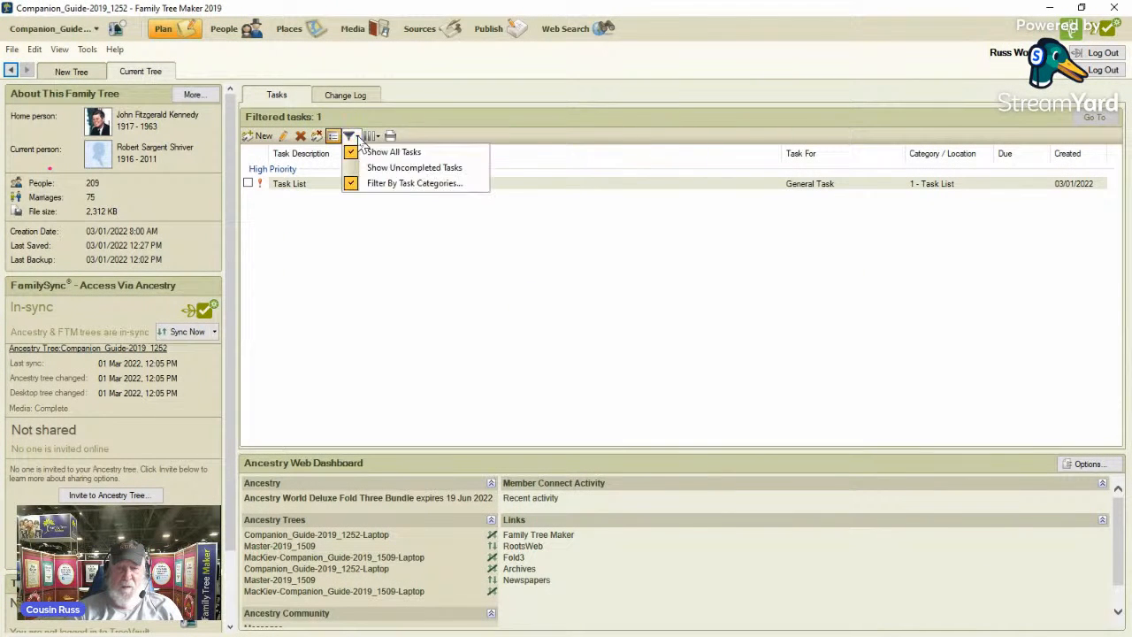
{"action": "left_click", "coordinate": [384, 188]}
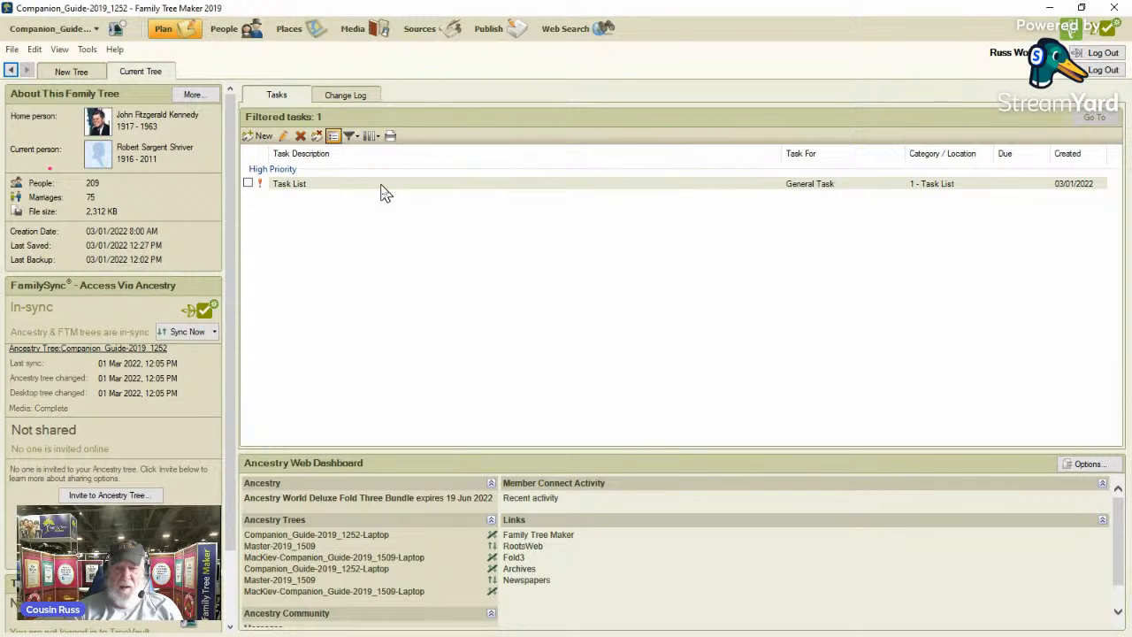
{"action": "left_click", "coordinate": [478, 258]}
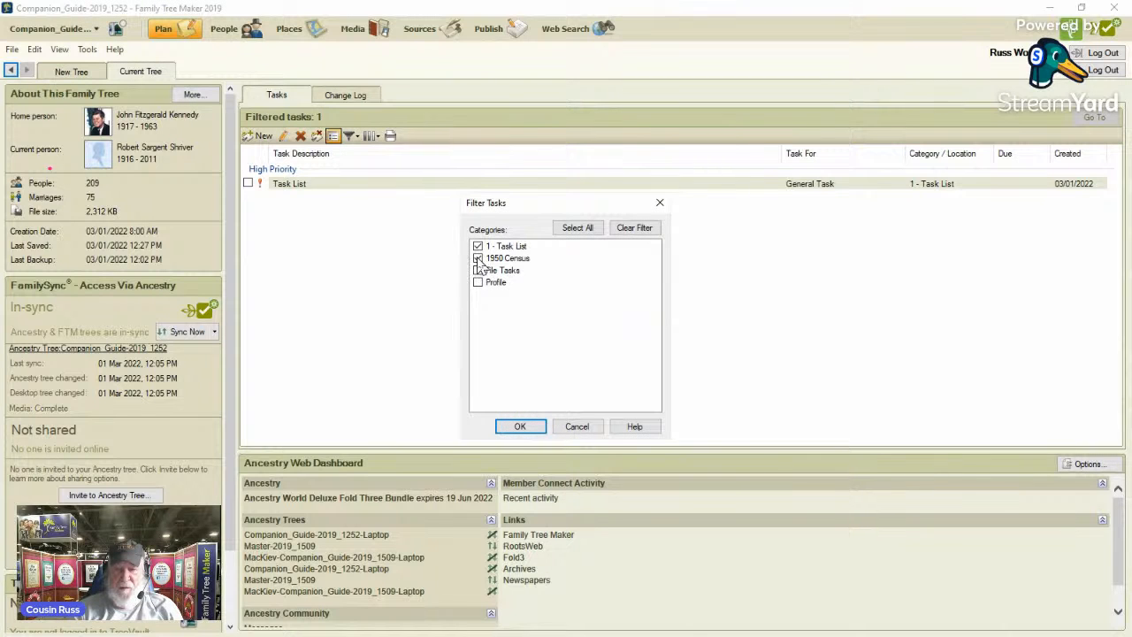
{"action": "left_click", "coordinate": [478, 247]}
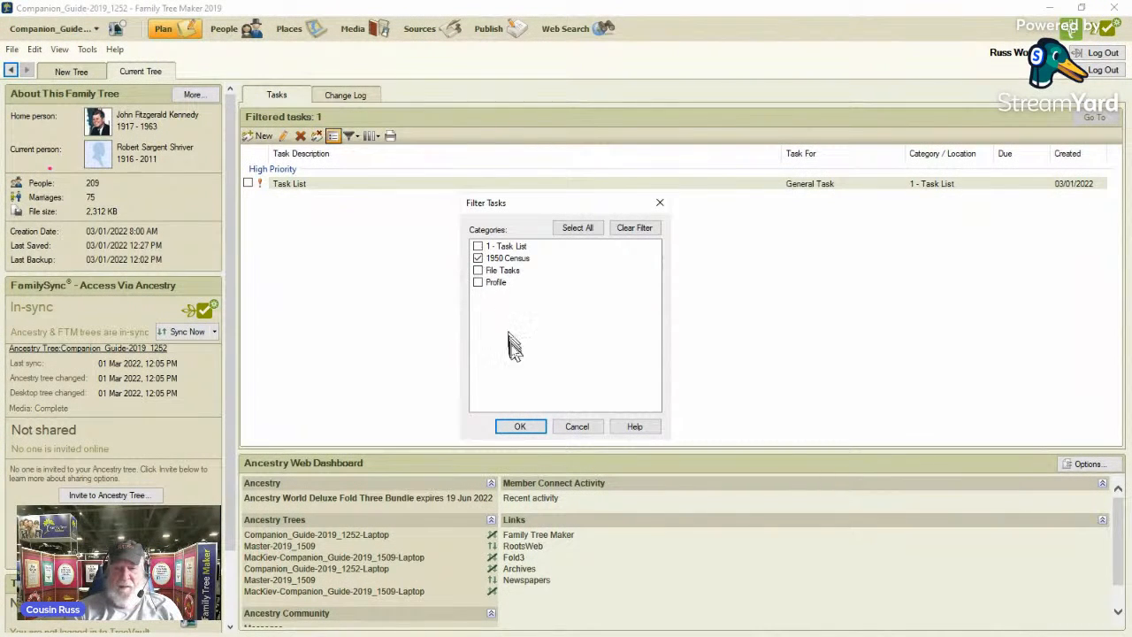
{"action": "left_click", "coordinate": [521, 427]}
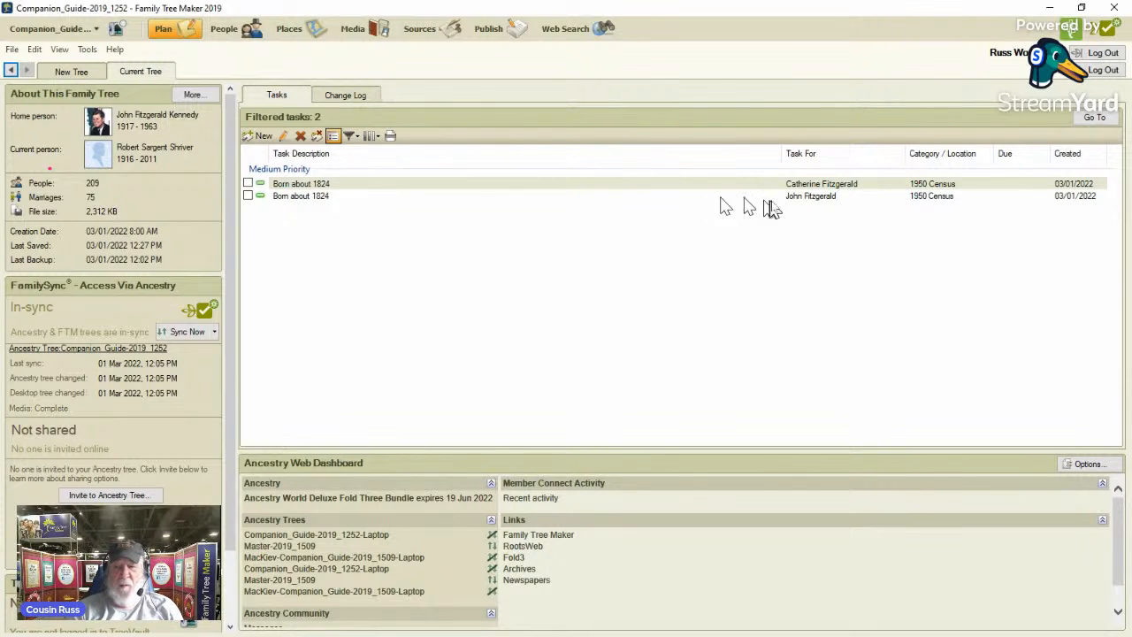
Go to the person linked to the first 1950 Census task and view their individual and shared facts.
{"action": "left_click", "coordinate": [836, 186]}
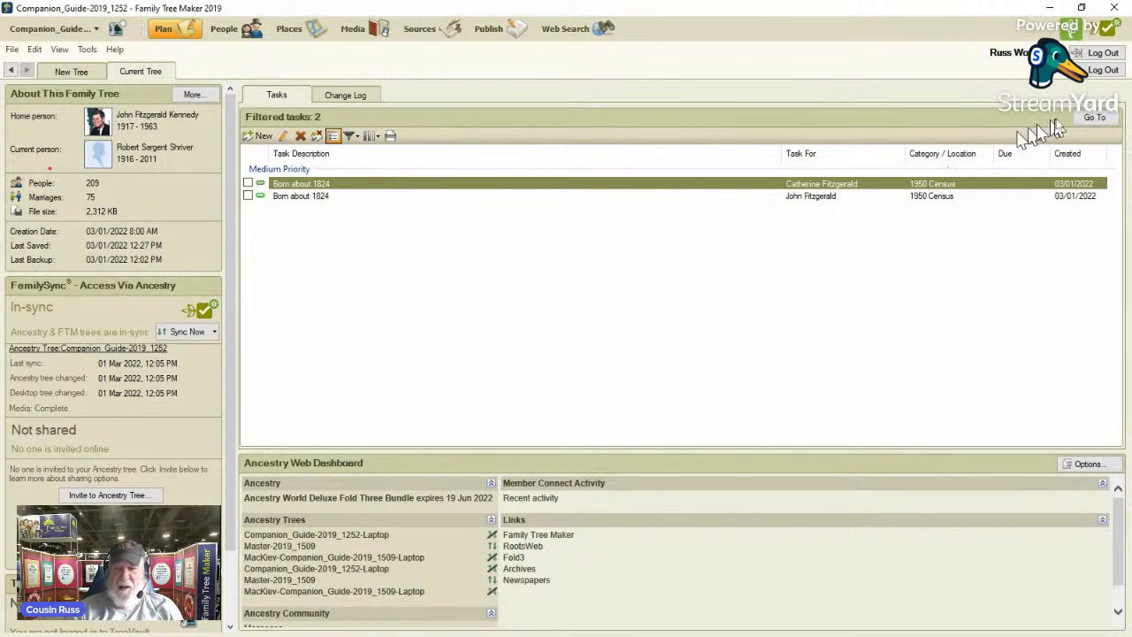
{"action": "left_click", "coordinate": [1095, 117]}
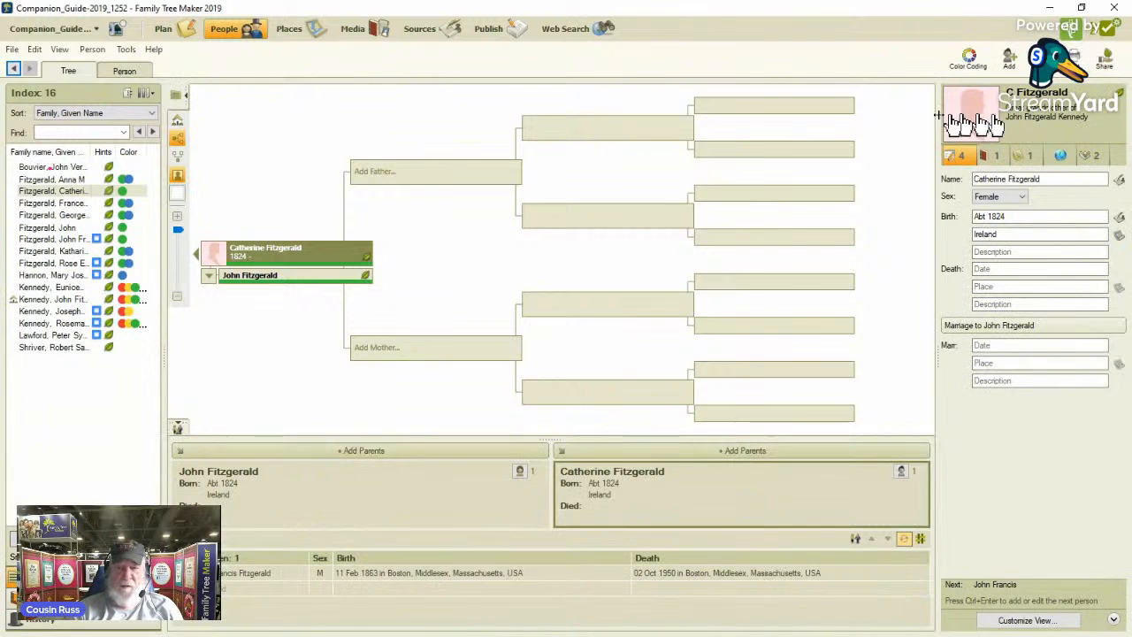
{"action": "mouse_move", "coordinate": [274, 257]}
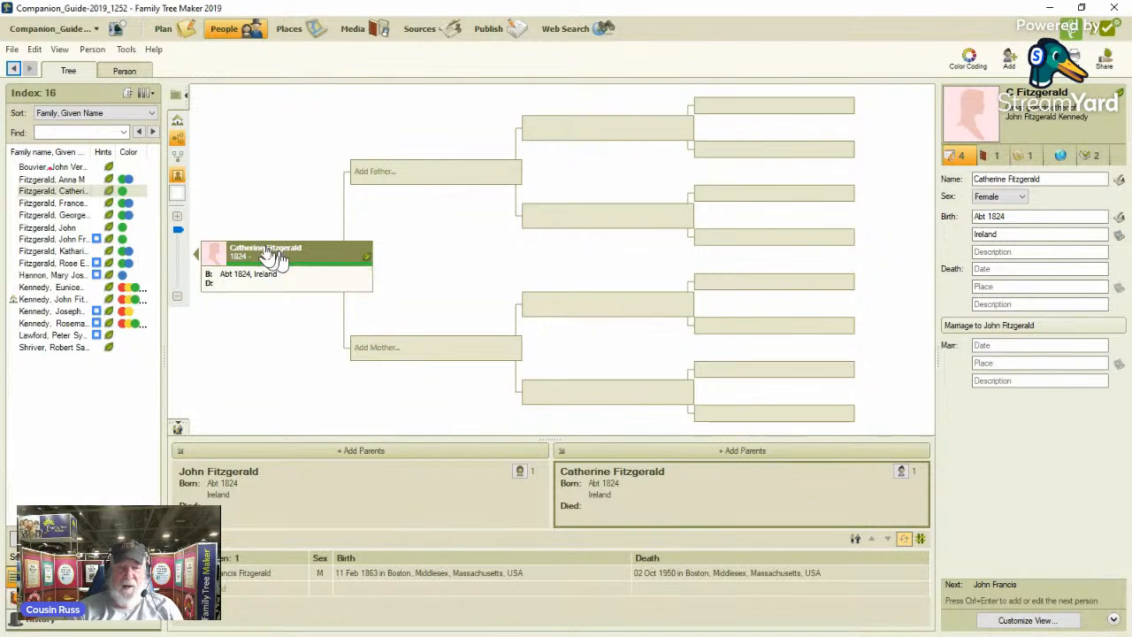
{"action": "left_click", "coordinate": [131, 78]}
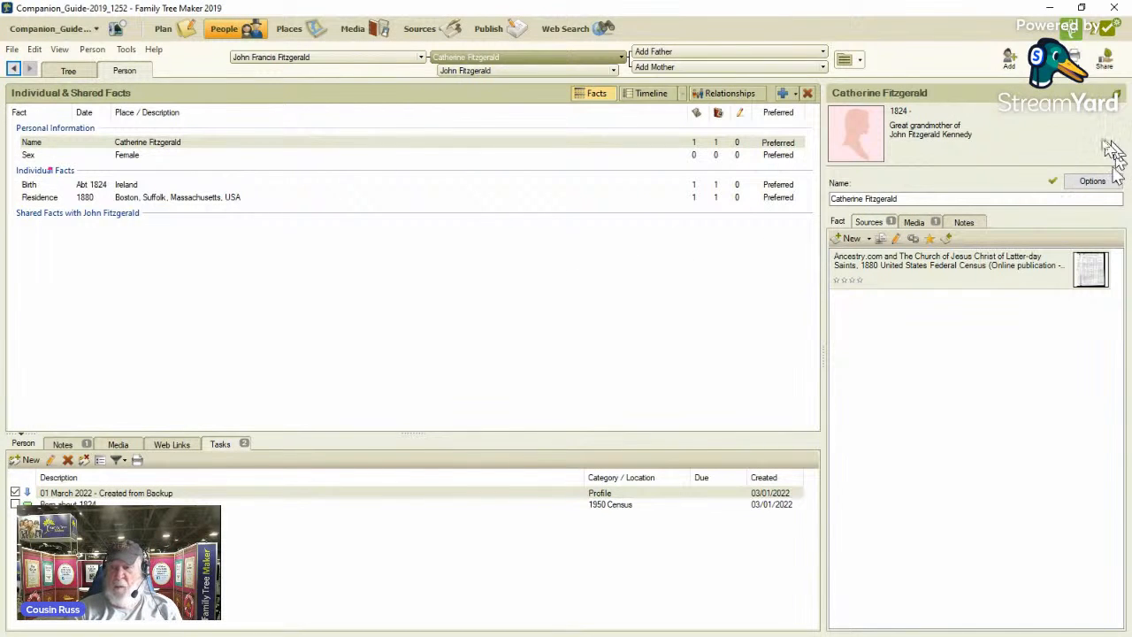
Open the person's Ancestry hints, dismiss the web search help, and examine the full list of possible record matches.
{"action": "mouse_move", "coordinate": [1120, 101]}
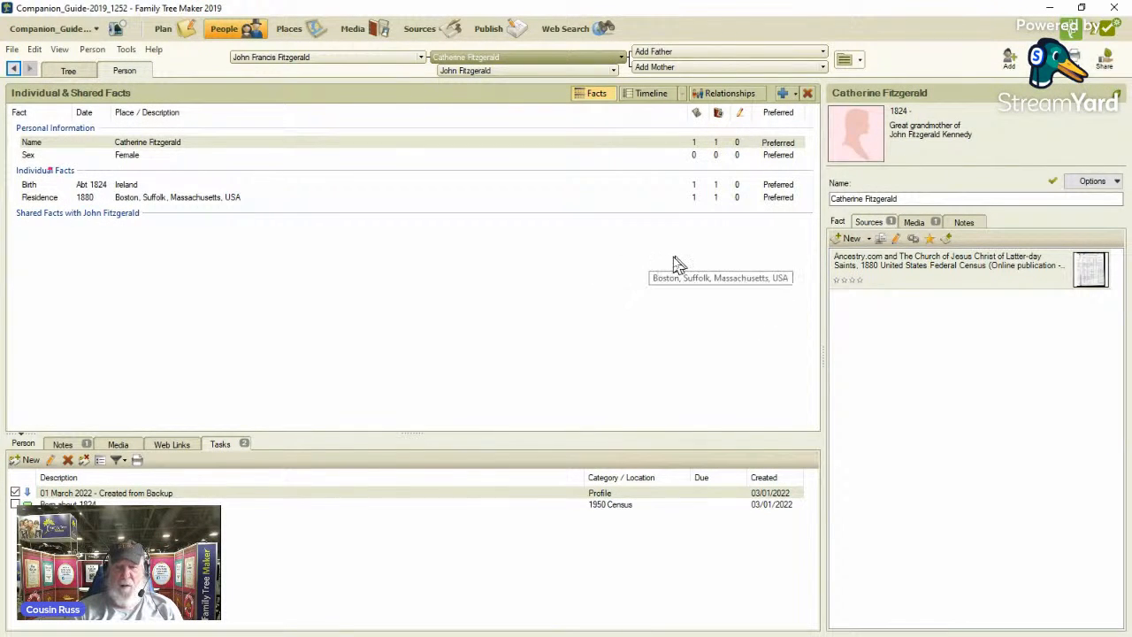
{"action": "left_click", "coordinate": [1120, 99]}
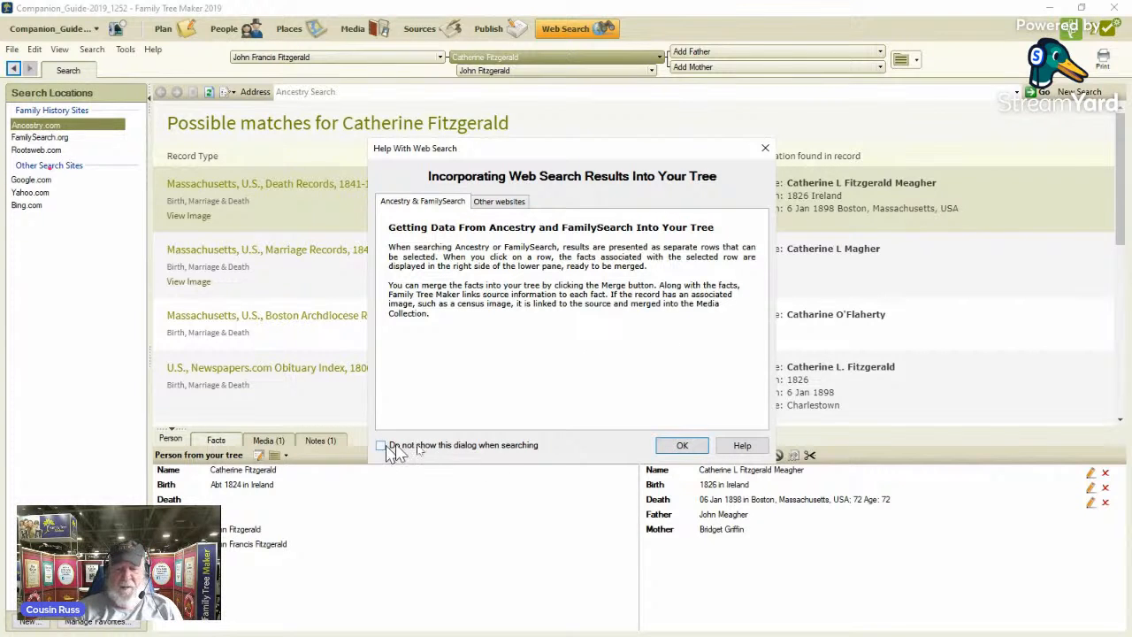
{"action": "left_click", "coordinate": [683, 445]}
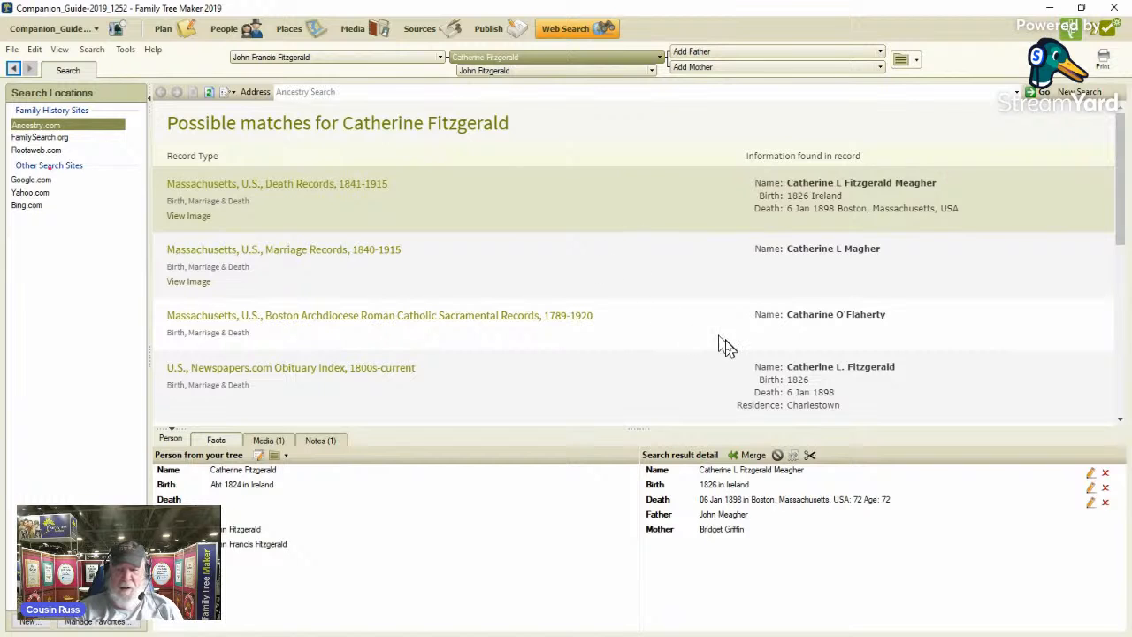
{"action": "left_click", "coordinate": [1120, 422]}
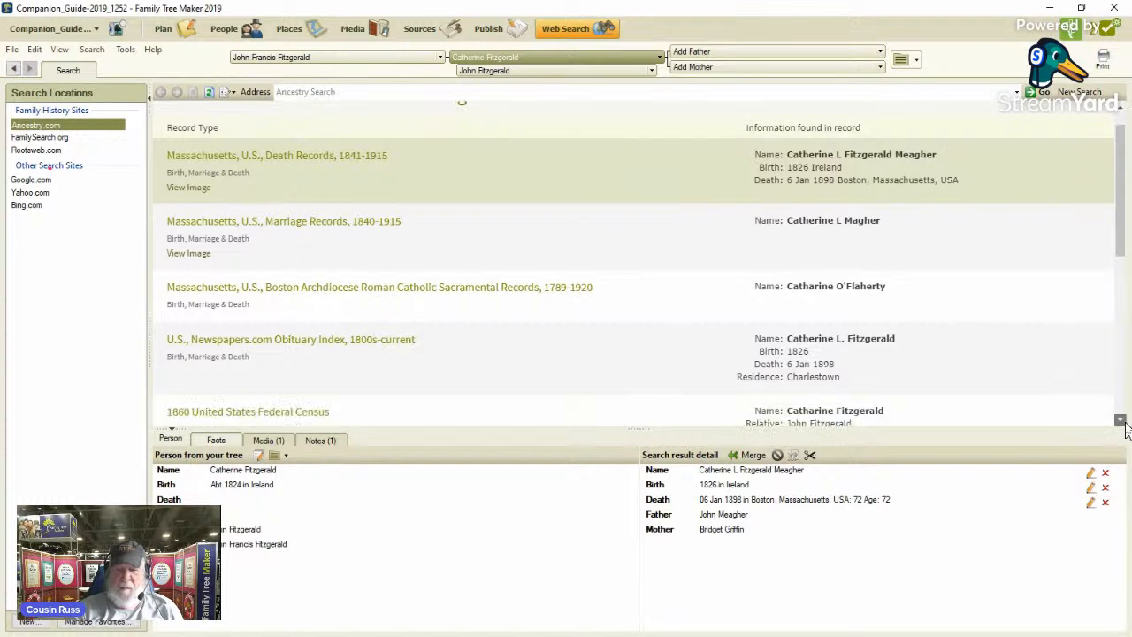
{"action": "left_click", "coordinate": [1120, 422]}
{"action": "left_click", "coordinate": [1120, 422]}
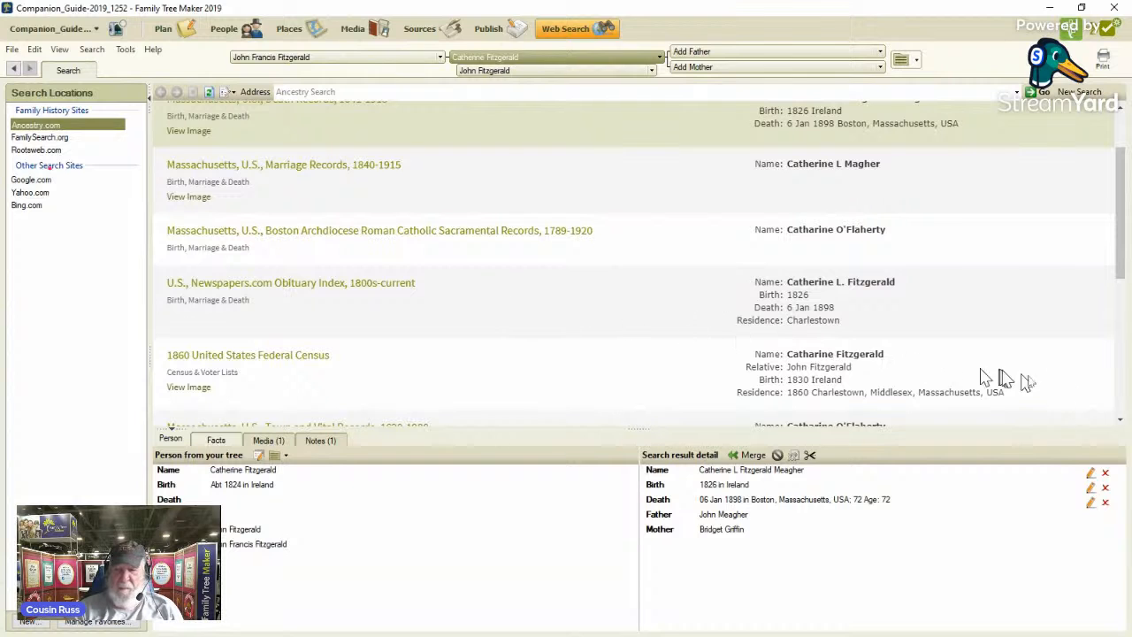
{"action": "left_click", "coordinate": [1120, 422]}
{"action": "left_click", "coordinate": [1121, 422]}
{"action": "left_click", "coordinate": [1120, 422]}
{"action": "left_click", "coordinate": [1120, 422]}
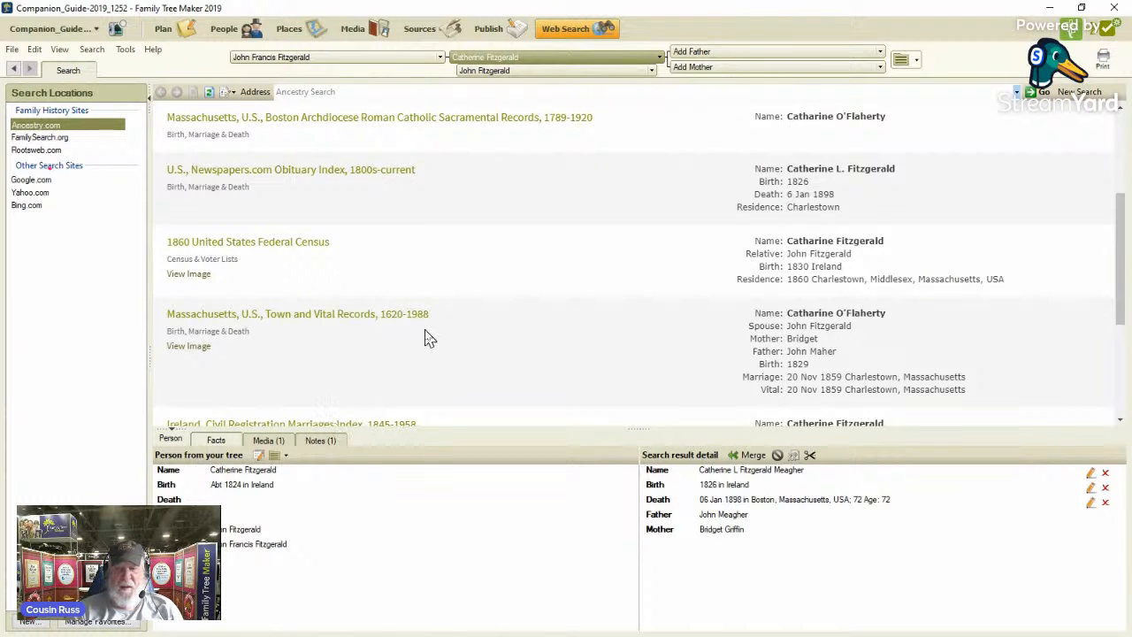
{"action": "left_click", "coordinate": [1121, 422]}
{"action": "left_click", "coordinate": [1122, 422]}
{"action": "left_click", "coordinate": [1122, 422]}
{"action": "left_click", "coordinate": [1121, 422]}
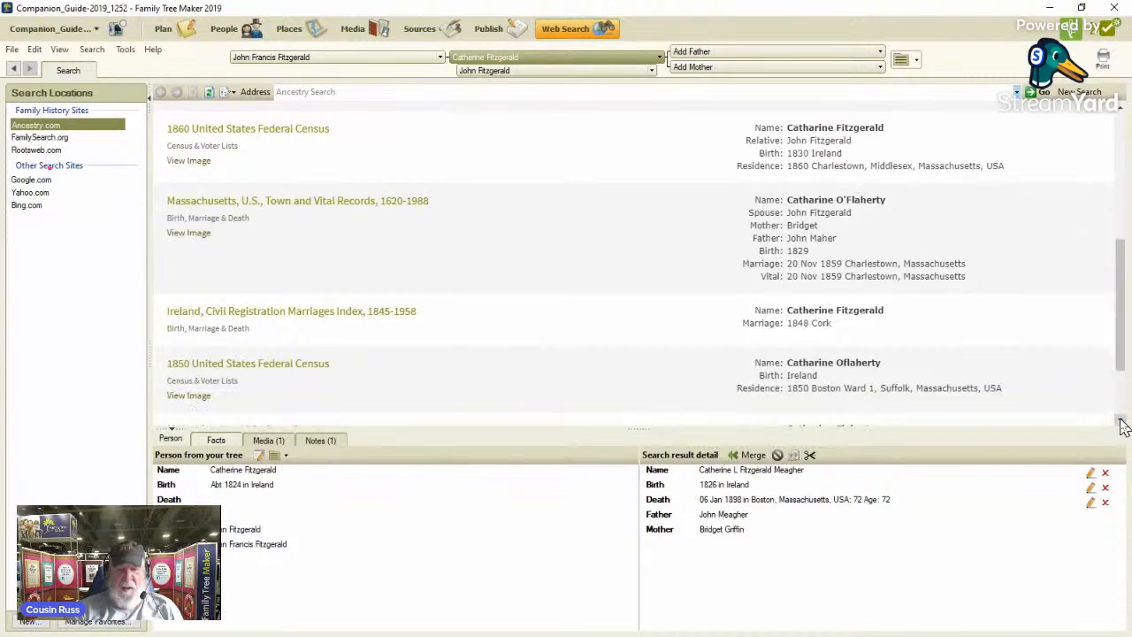
{"action": "left_click", "coordinate": [1122, 422]}
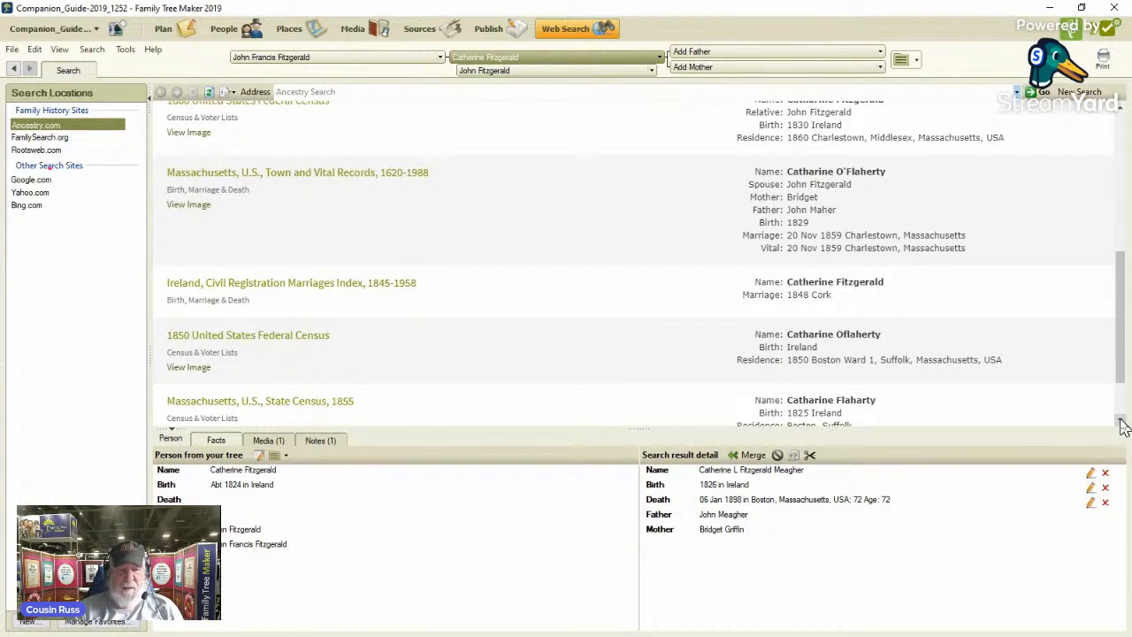
{"action": "left_click", "coordinate": [1122, 422]}
{"action": "left_click", "coordinate": [1122, 422]}
{"action": "left_click", "coordinate": [1121, 422]}
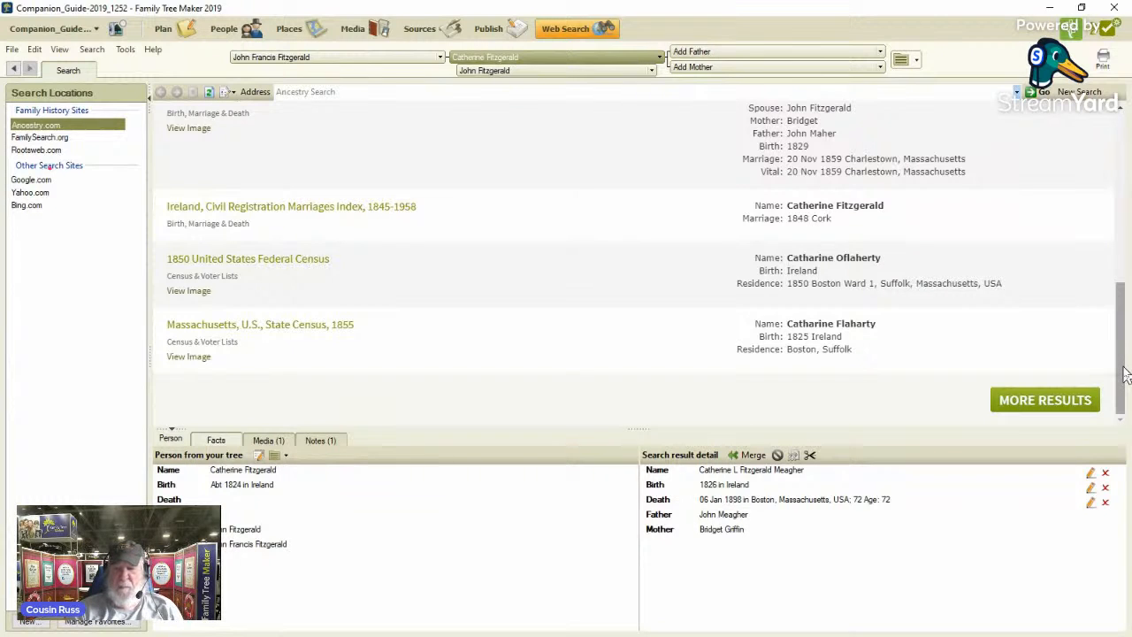
{"action": "left_click_drag", "start_coordinate": [1125, 373], "coordinate": [1121, 173]}
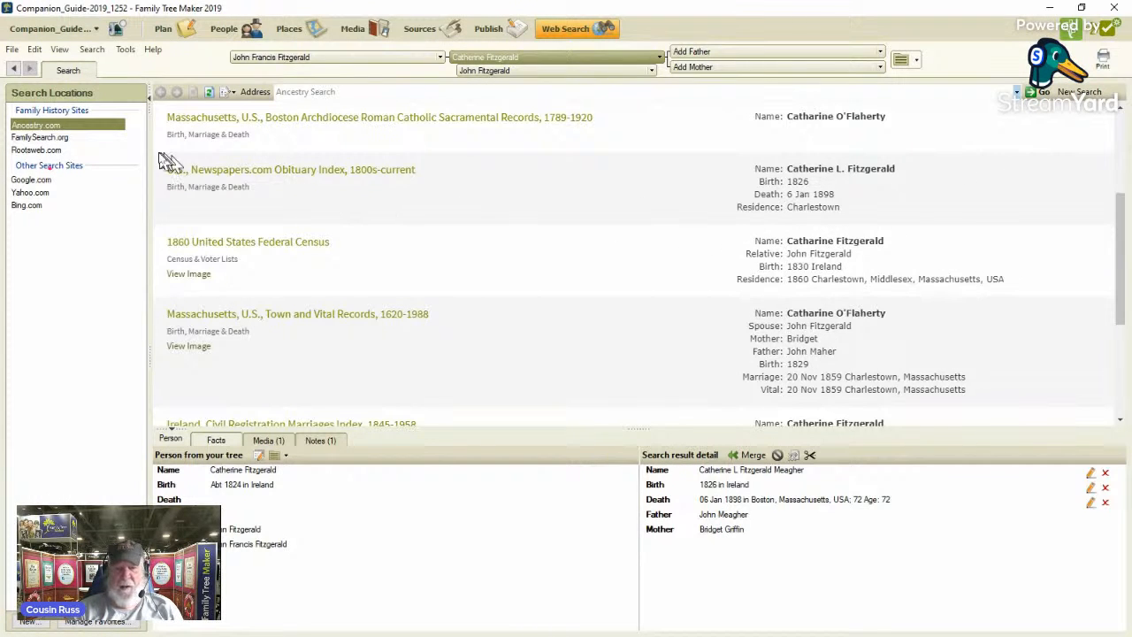
Return to the person's facts and view the source citation for the 1880 residence.
{"action": "left_click", "coordinate": [217, 40]}
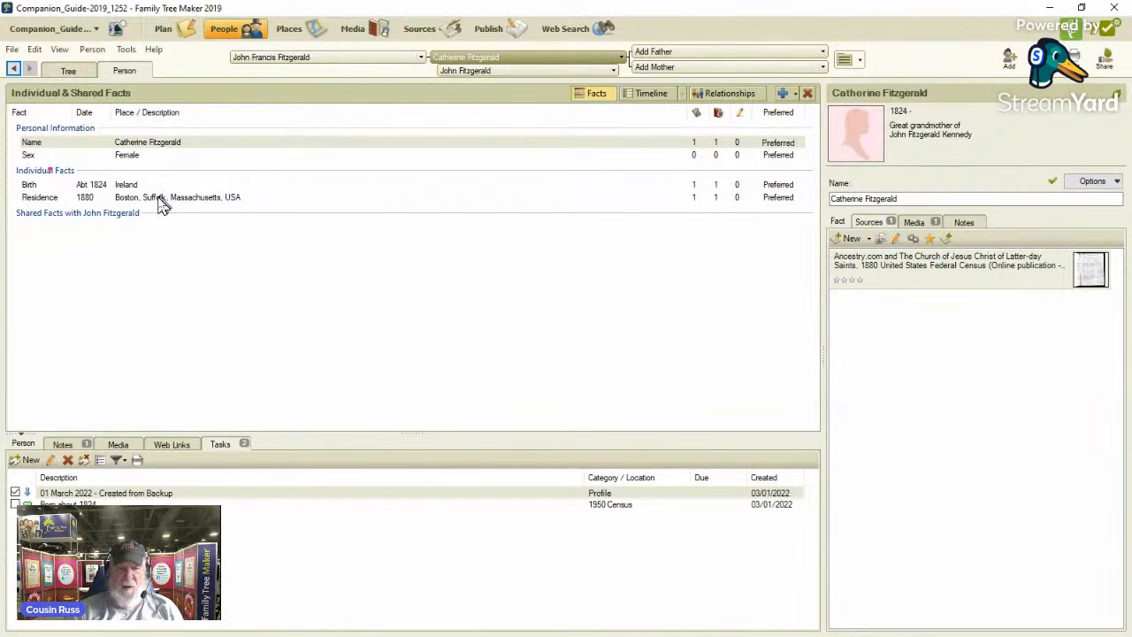
{"action": "left_click", "coordinate": [139, 202]}
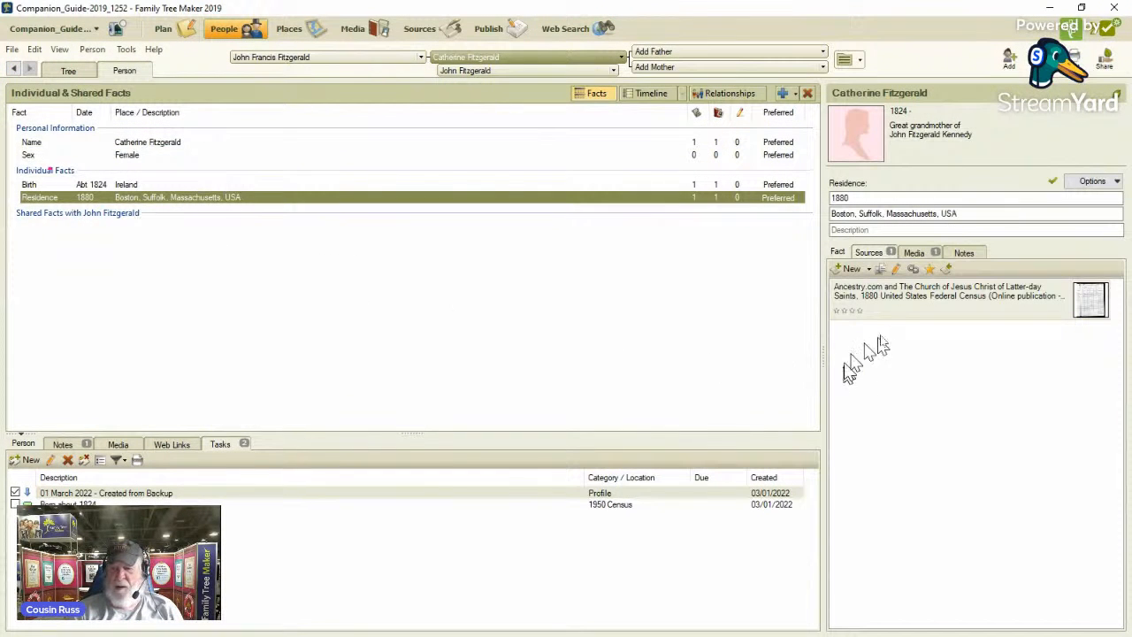
{"action": "mouse_move", "coordinate": [902, 319]}
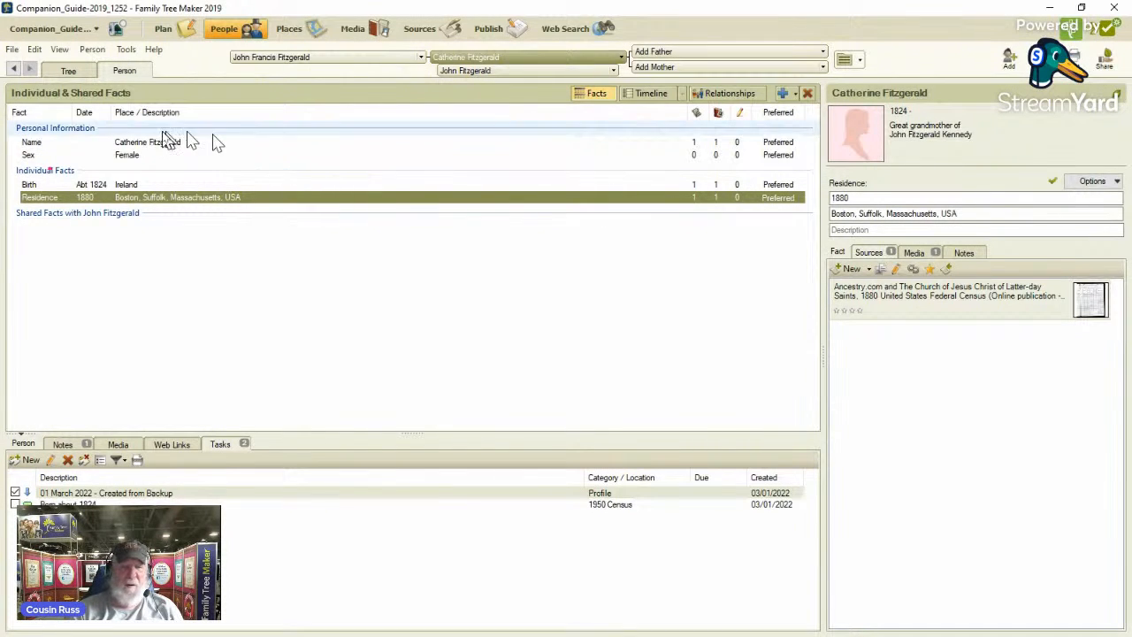
Open the linked Companion_Guide-2019_1252 tree on Ancestry in the browser, view all its hints, and close the browser.
{"action": "left_click", "coordinate": [162, 31]}
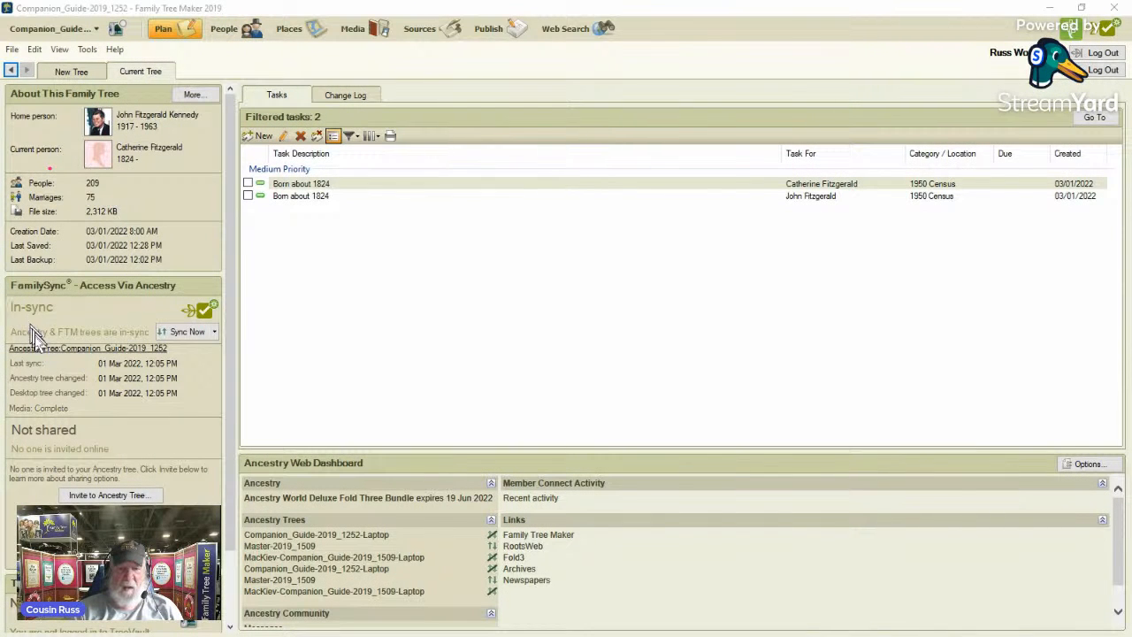
{"action": "left_click", "coordinate": [56, 350]}
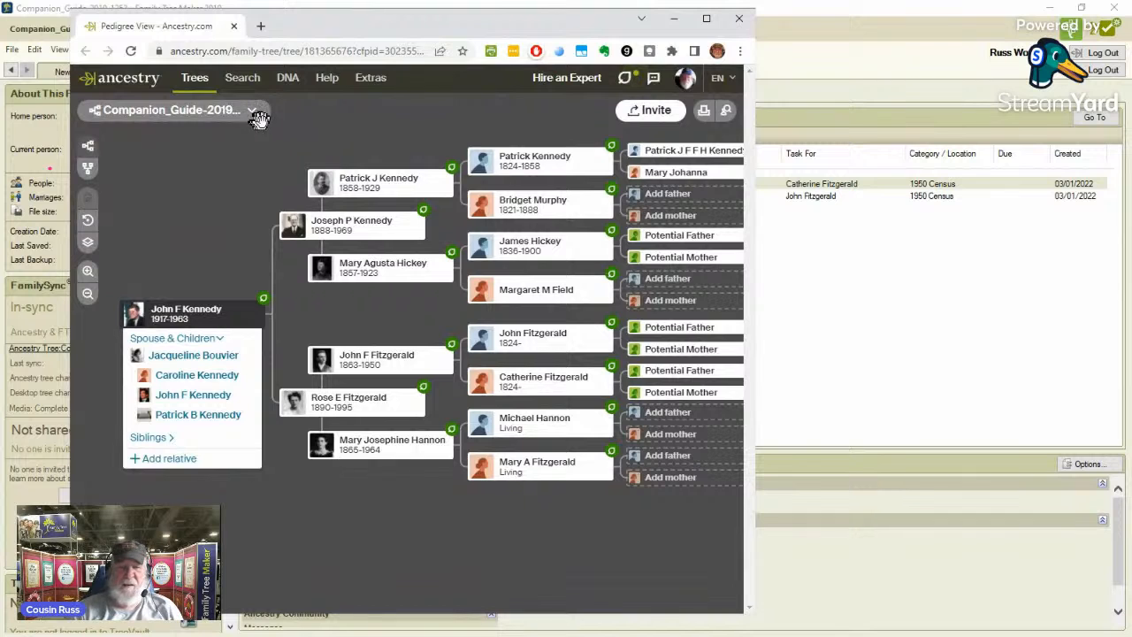
{"action": "left_click", "coordinate": [254, 117]}
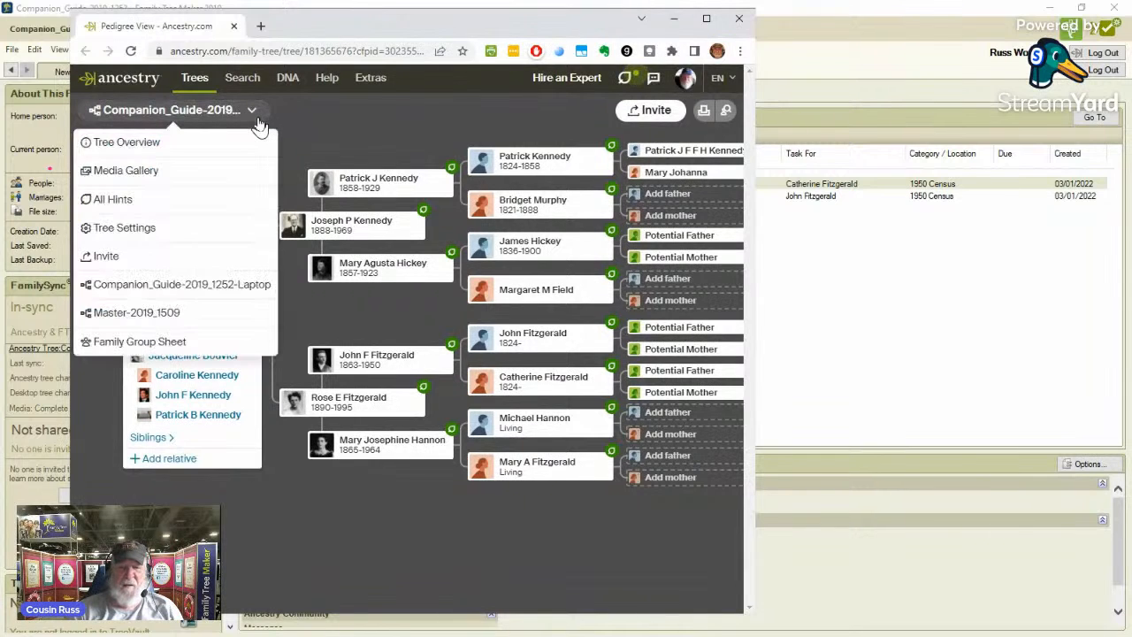
{"action": "left_click", "coordinate": [191, 199]}
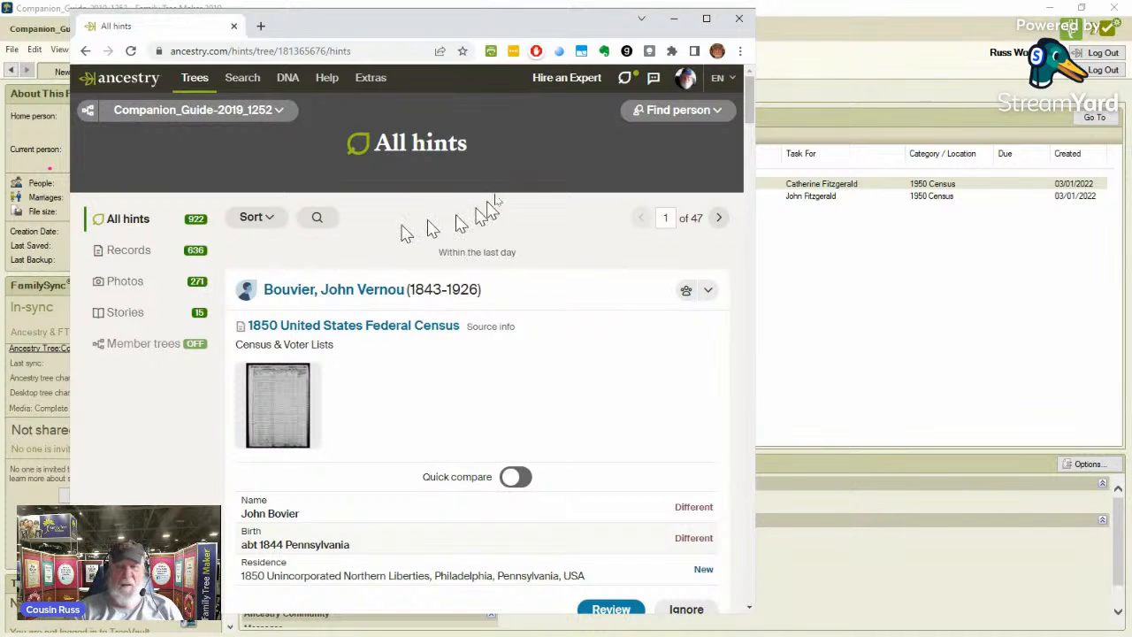
{"action": "left_click", "coordinate": [740, 20]}
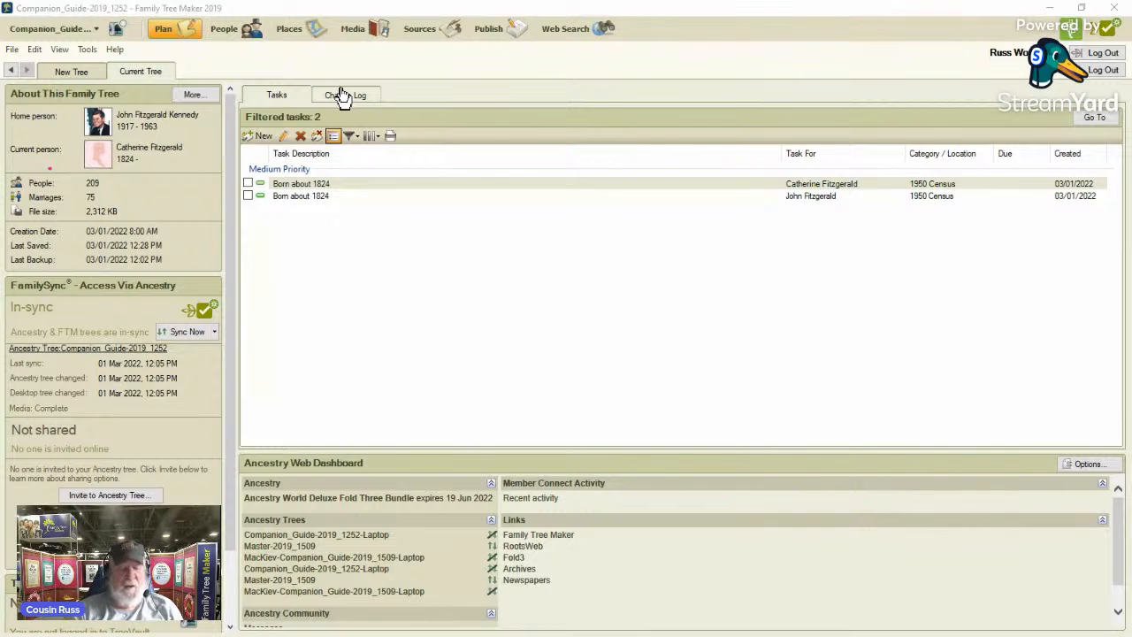
Return to the person's web search matches and view the details of the Massachusetts, U.S., Death Records, 1841-1915 record.
{"action": "left_click", "coordinate": [224, 30]}
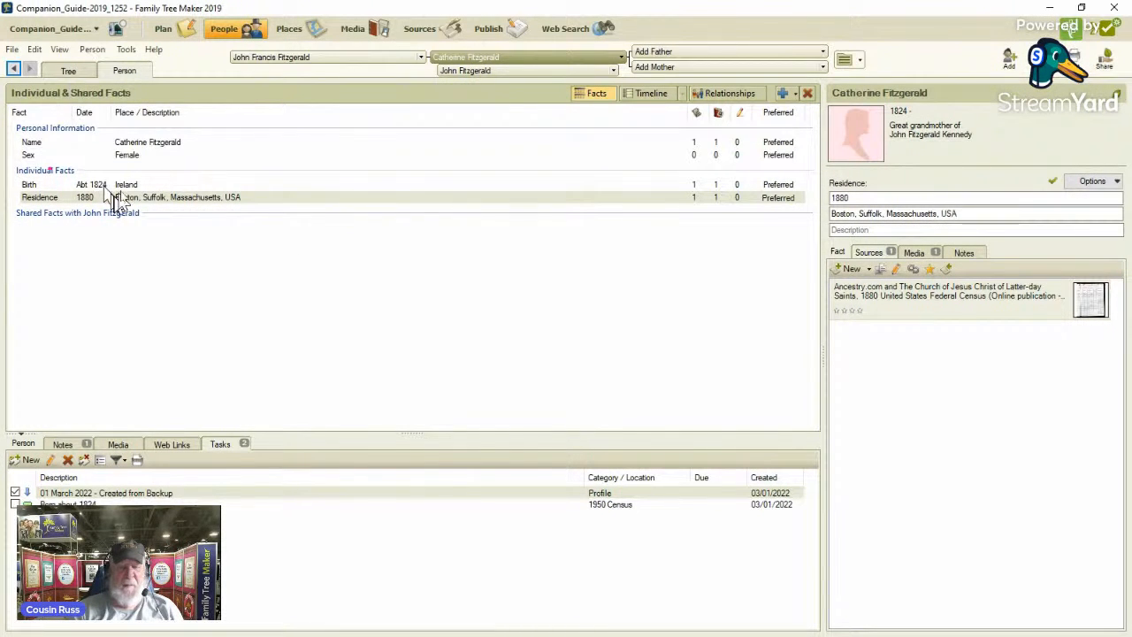
{"action": "left_click", "coordinate": [576, 35]}
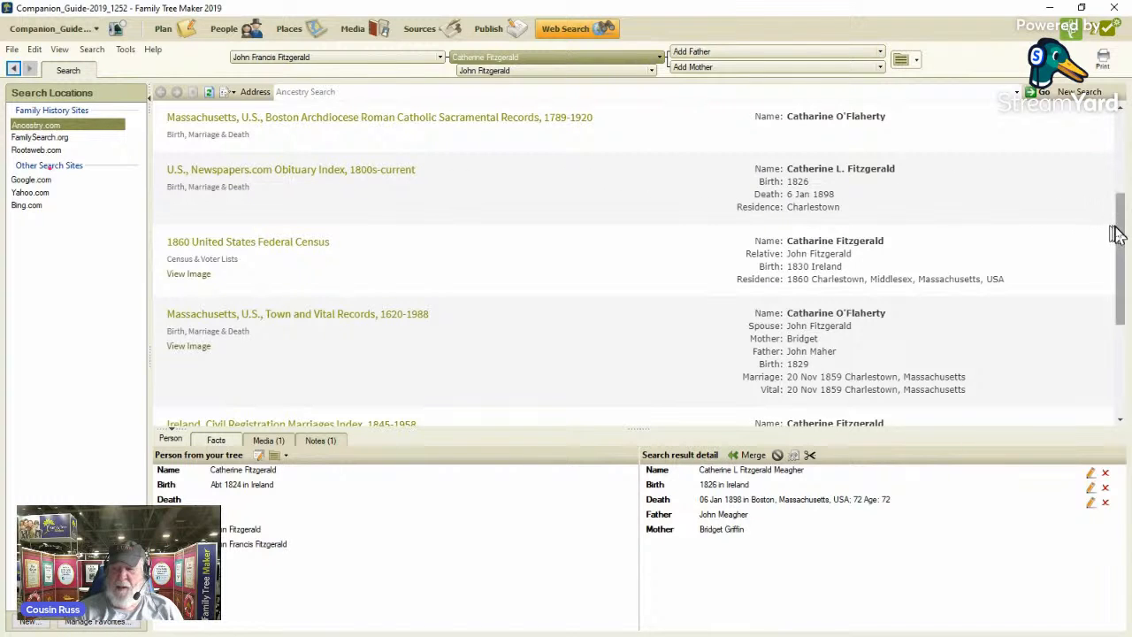
{"action": "left_click_drag", "start_coordinate": [1120, 232], "coordinate": [1126, 203]}
{"action": "scroll", "coordinate": [1124, 177], "scroll_direction": "up", "scroll_amount": 2}
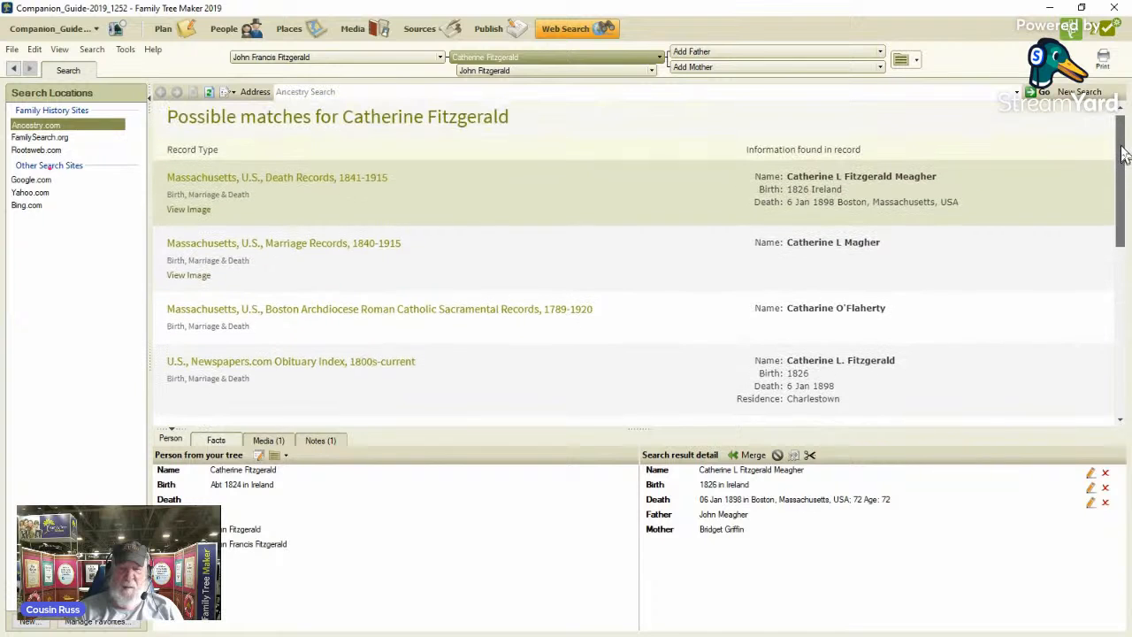
{"action": "left_click", "coordinate": [375, 188]}
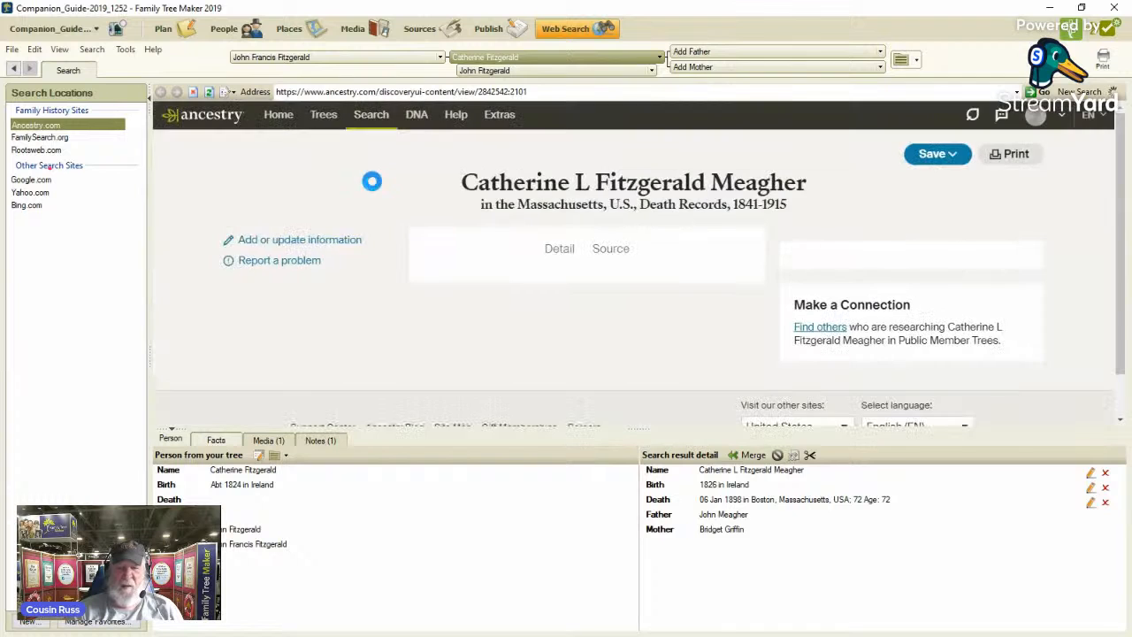
{"action": "scroll", "coordinate": [397, 212], "scroll_direction": "down", "scroll_amount": 3}
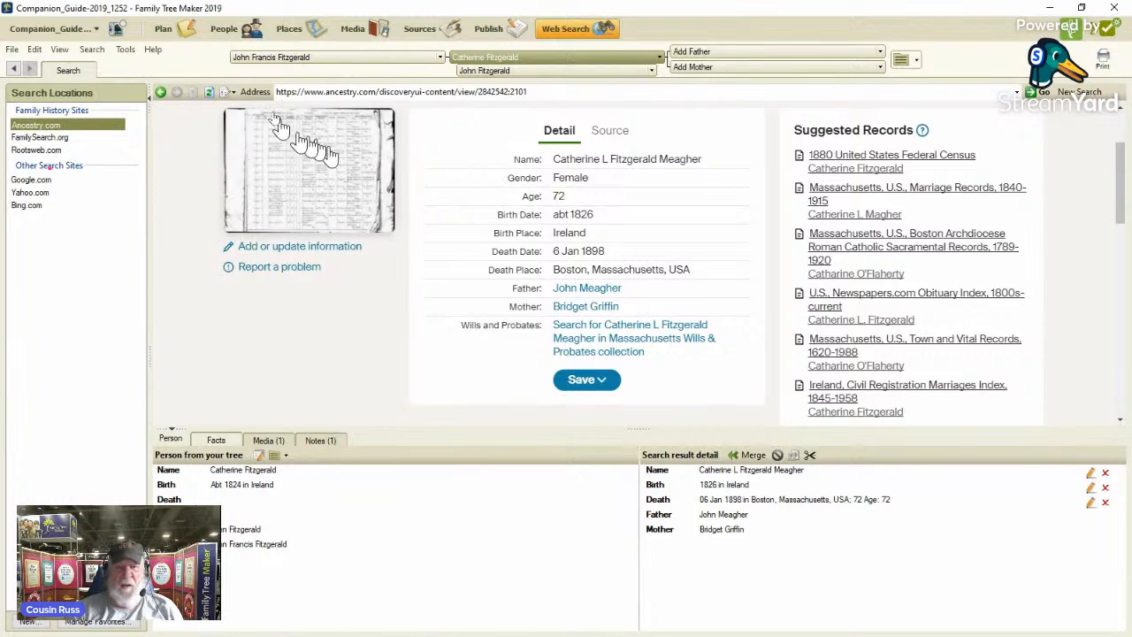
Return to the person's facts and add a medium-priority task described as "Death Index 1898" in the 1950 Census category.
{"action": "left_click", "coordinate": [228, 37]}
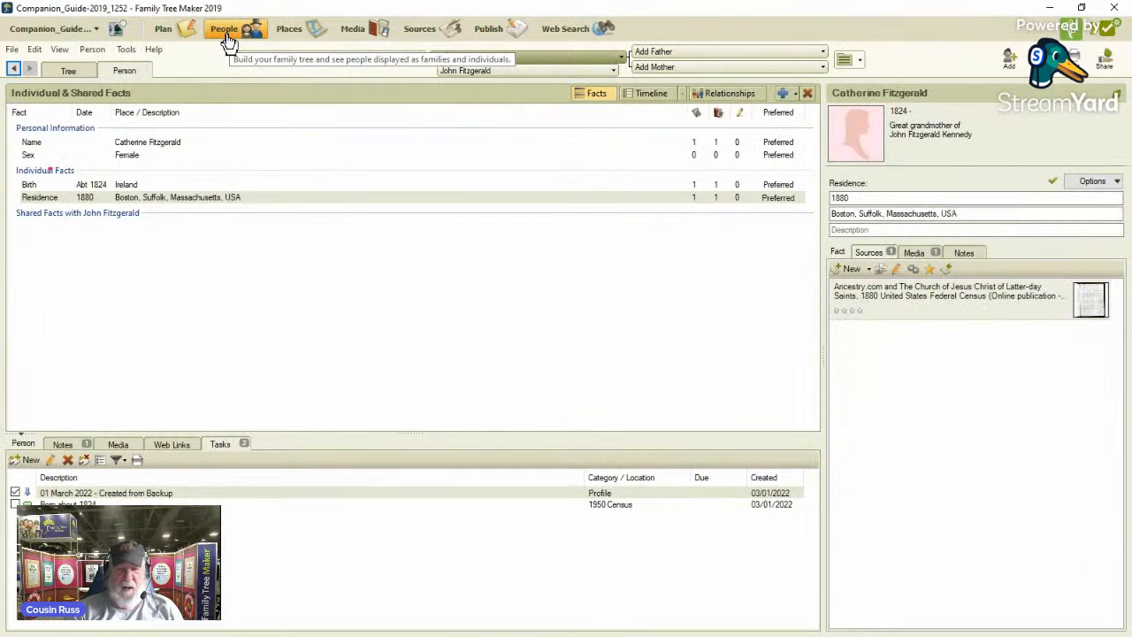
{"action": "left_click", "coordinate": [27, 460]}
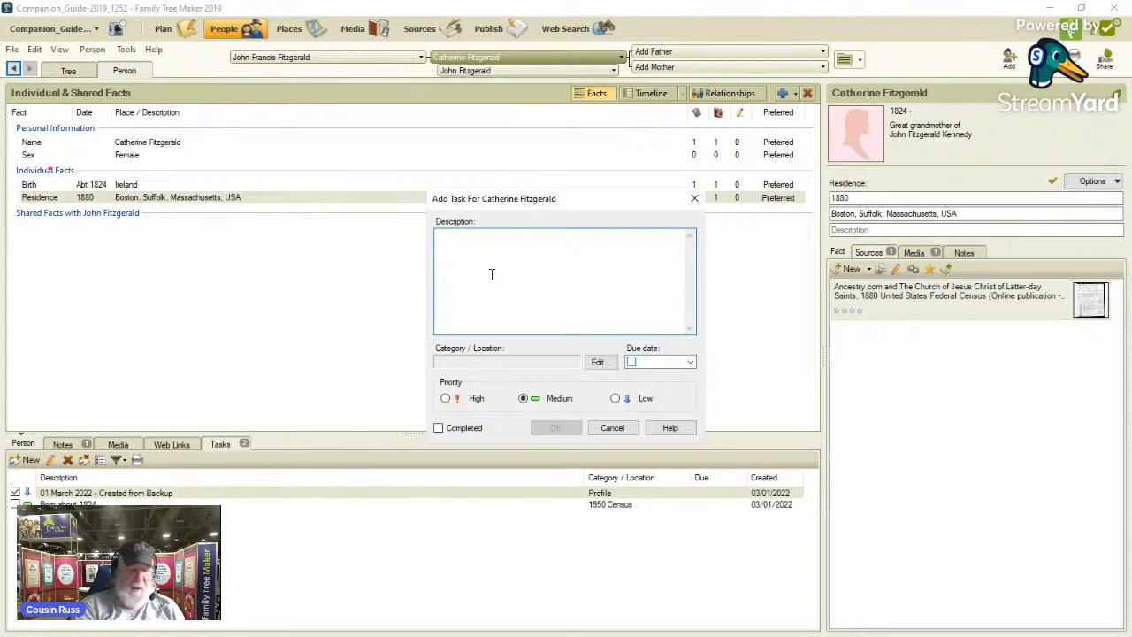
{"action": "type", "text": "D"}
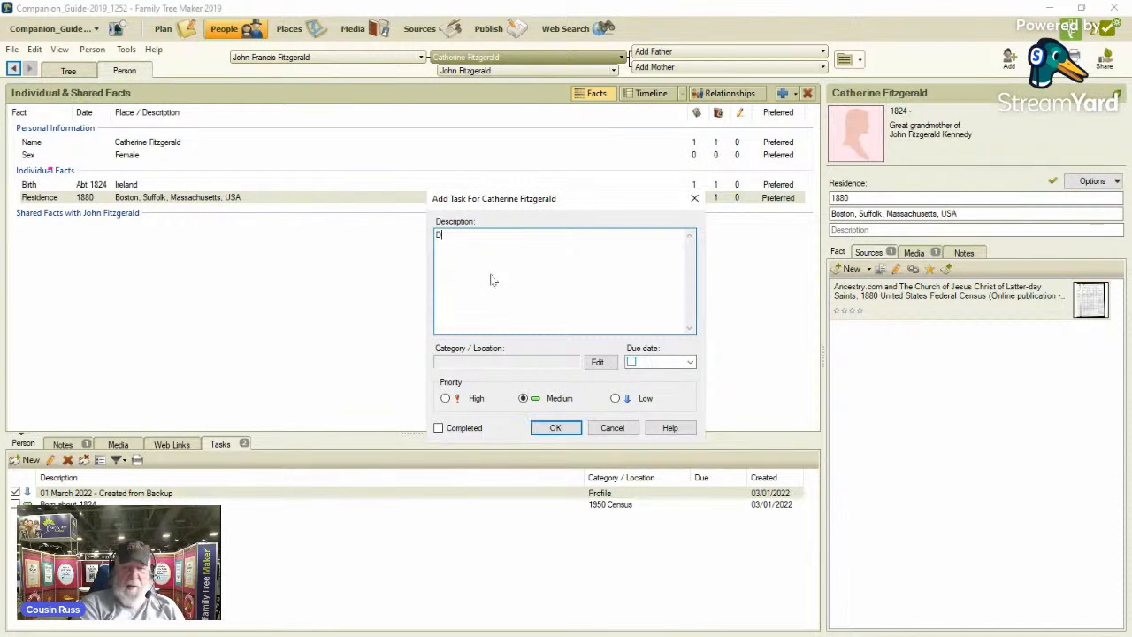
{"action": "type", "text": "eath Index"}
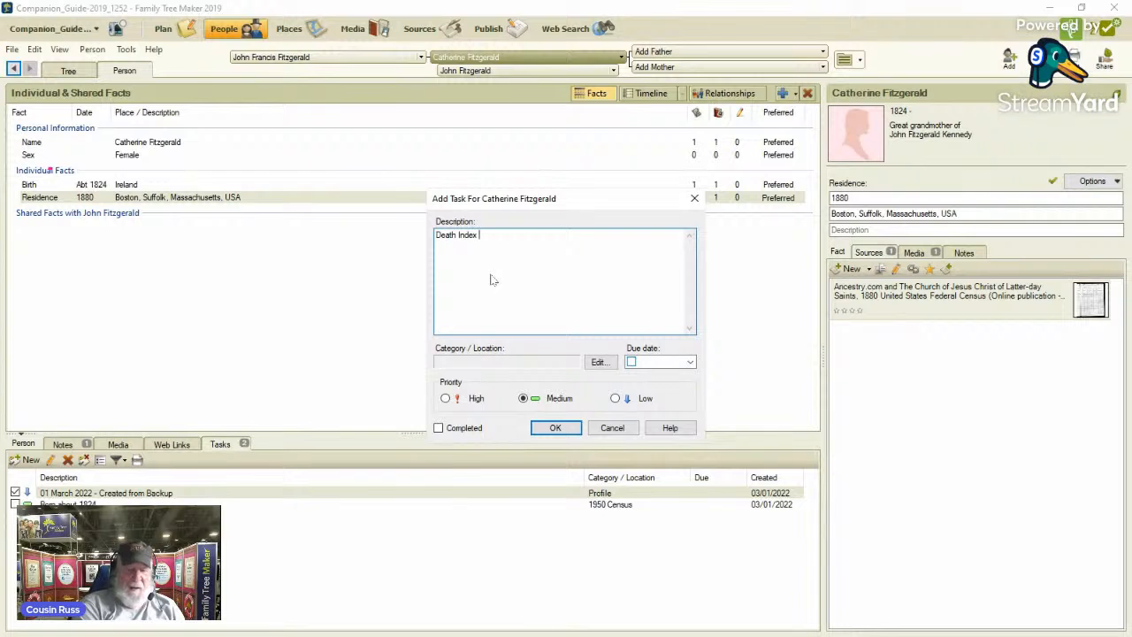
{"action": "type", "text": " 1898"}
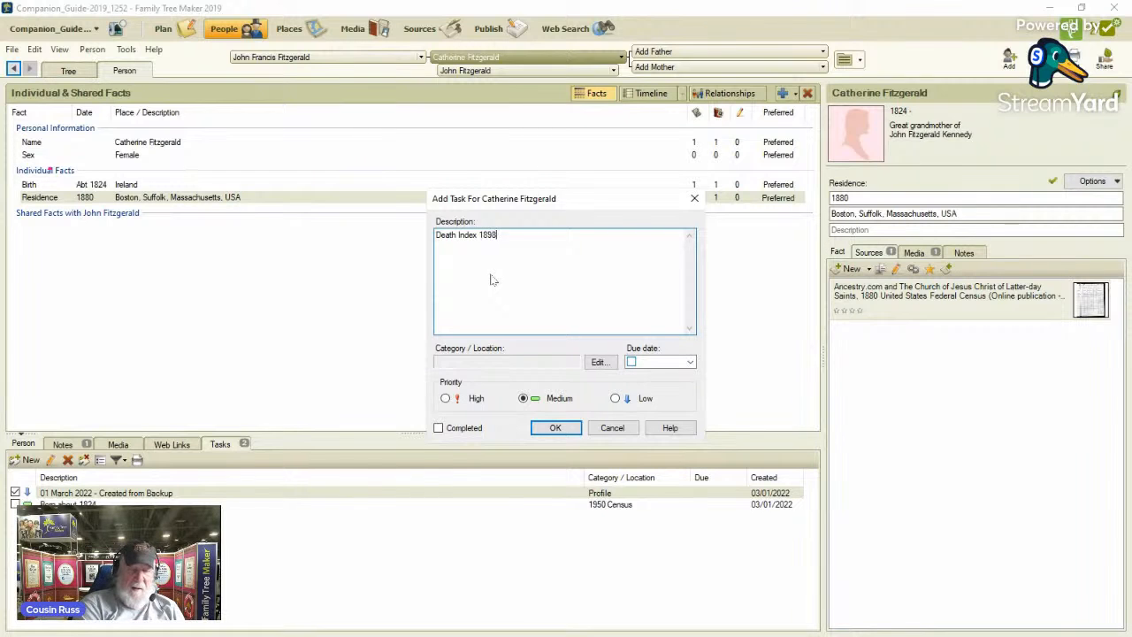
{"action": "left_click", "coordinate": [598, 362]}
{"action": "left_click", "coordinate": [454, 253]}
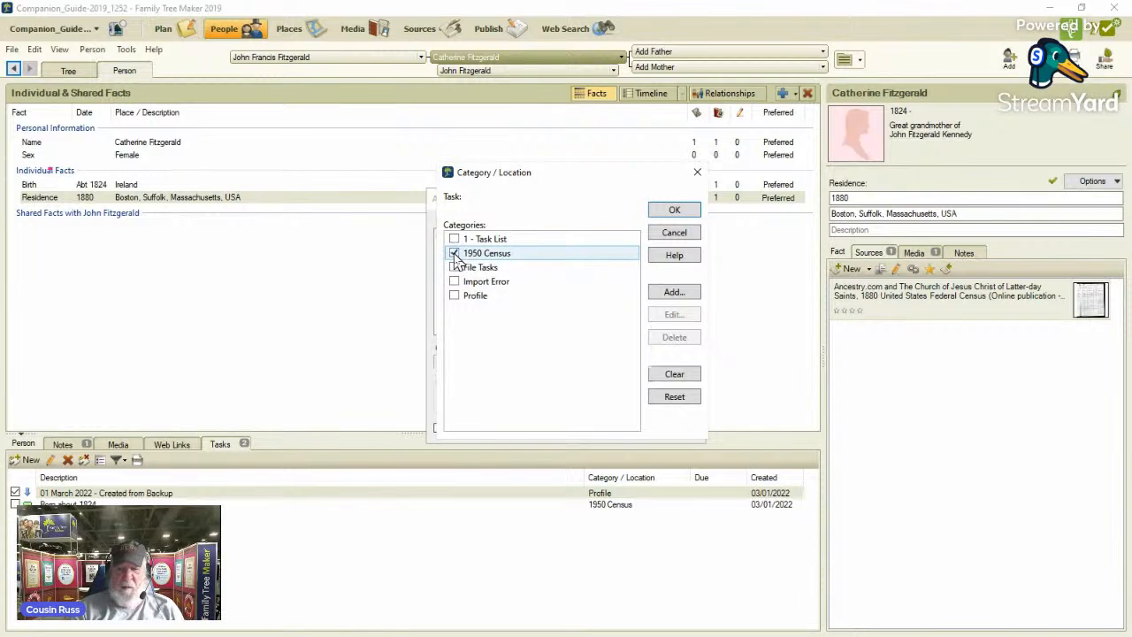
{"action": "left_click", "coordinate": [681, 231]}
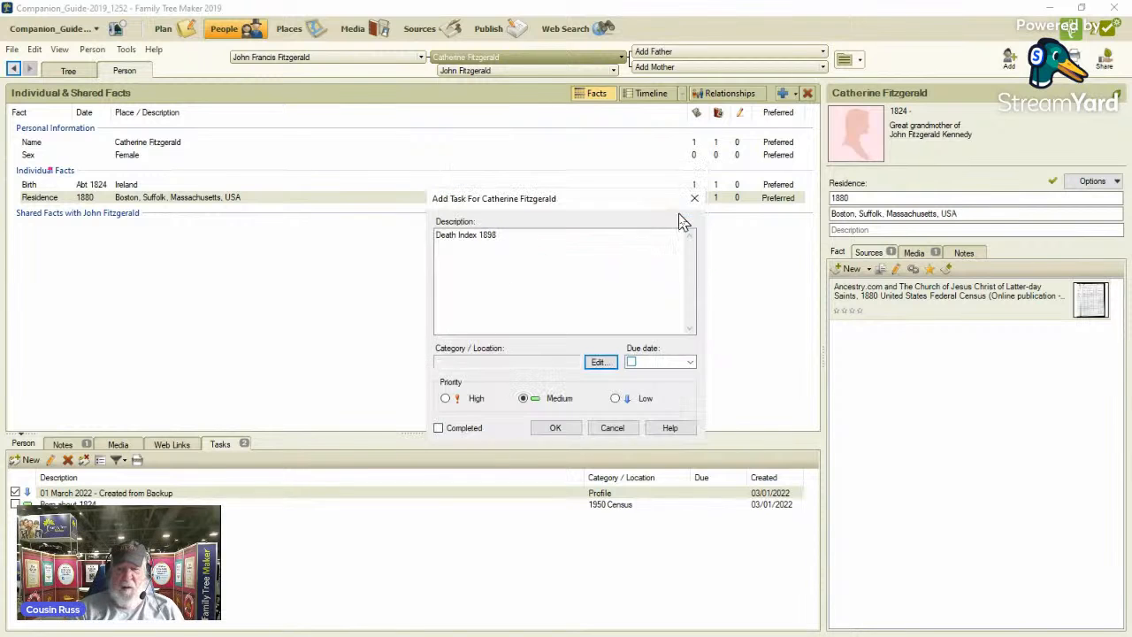
{"action": "left_click", "coordinate": [555, 427]}
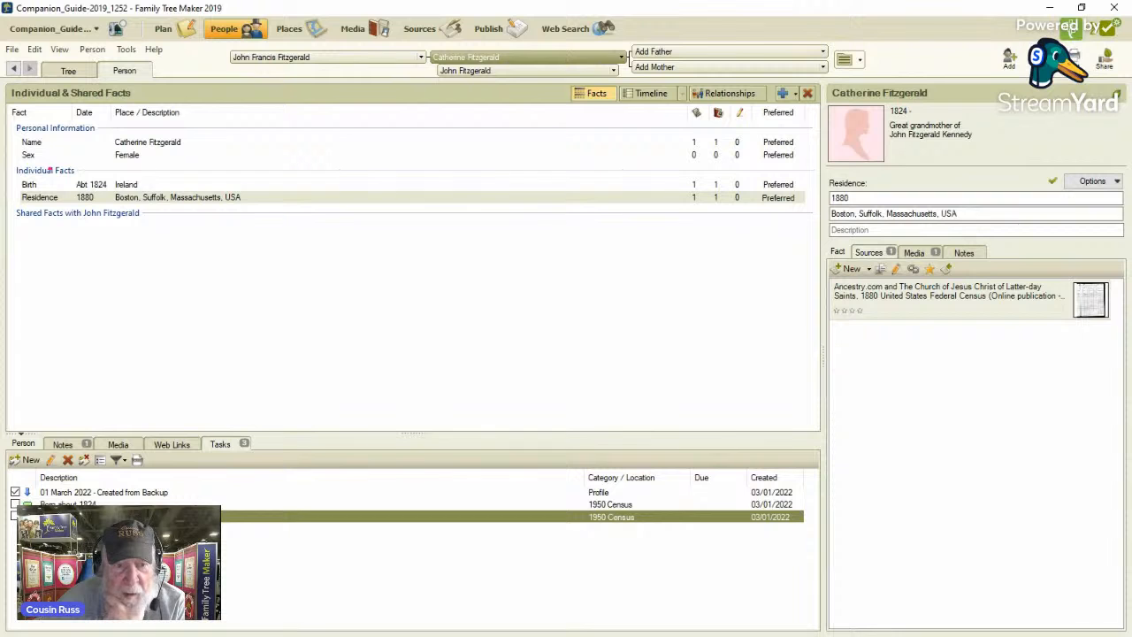
{"action": "key", "text": "Escape"}
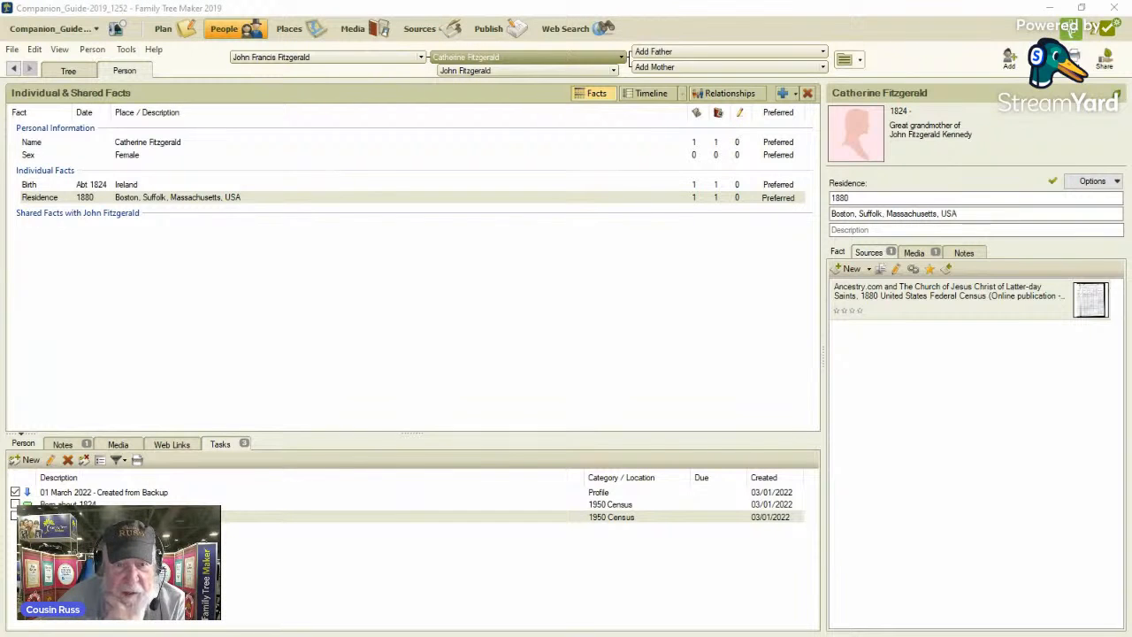
In the family tree view, select John F. Kennedy's maternal grandfather and open his FamilySearch hints.
{"action": "left_click", "coordinate": [66, 72]}
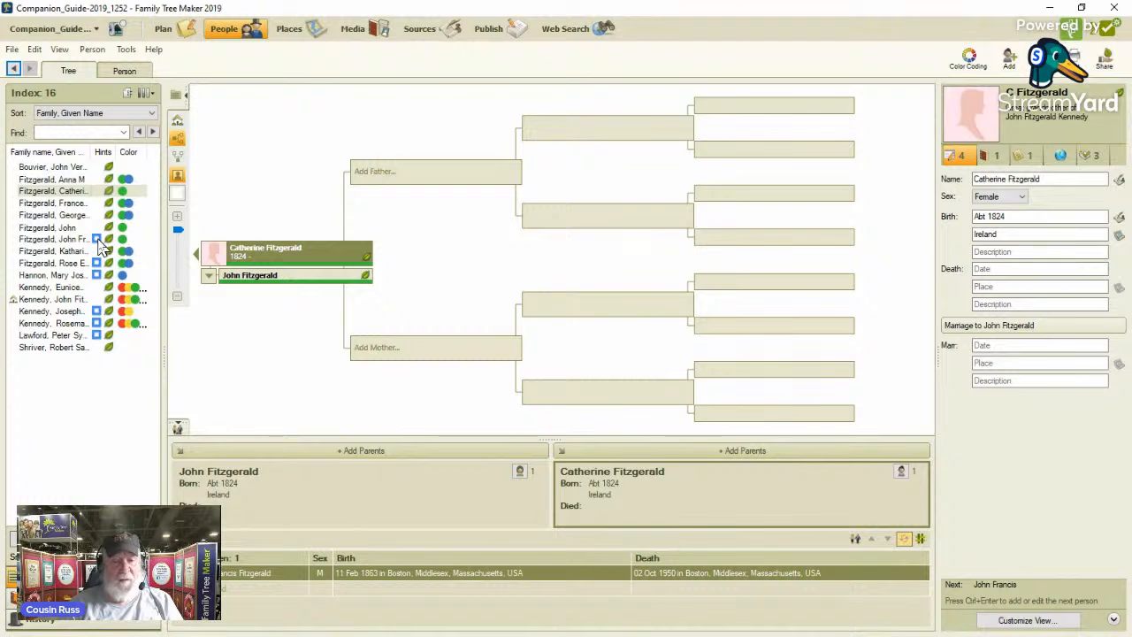
{"action": "mouse_move", "coordinate": [63, 245]}
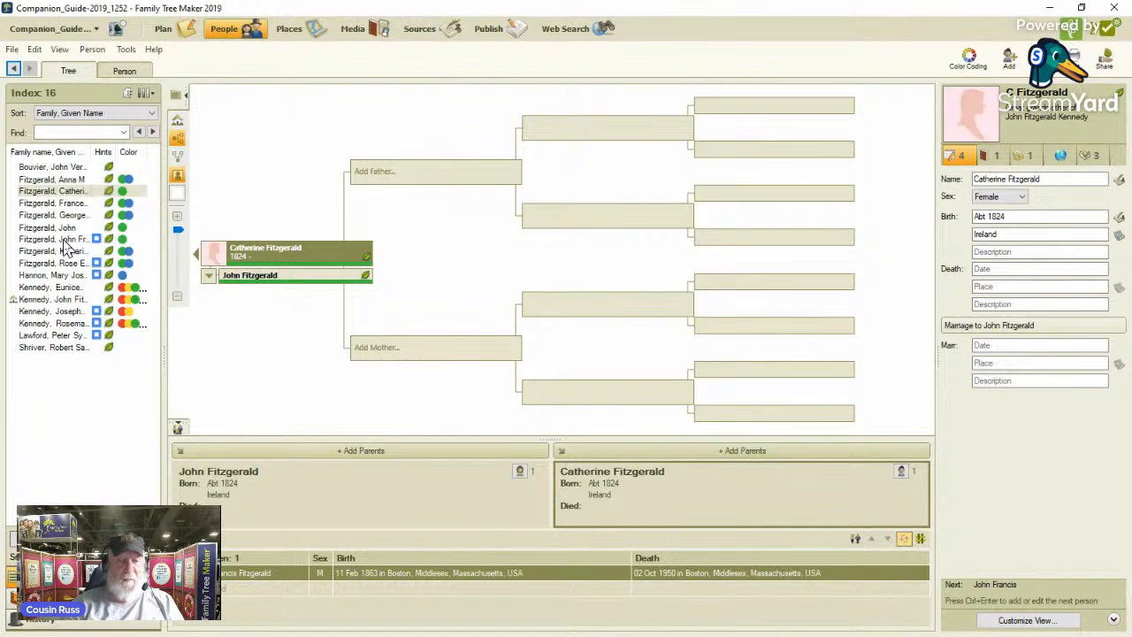
{"action": "left_click", "coordinate": [64, 241]}
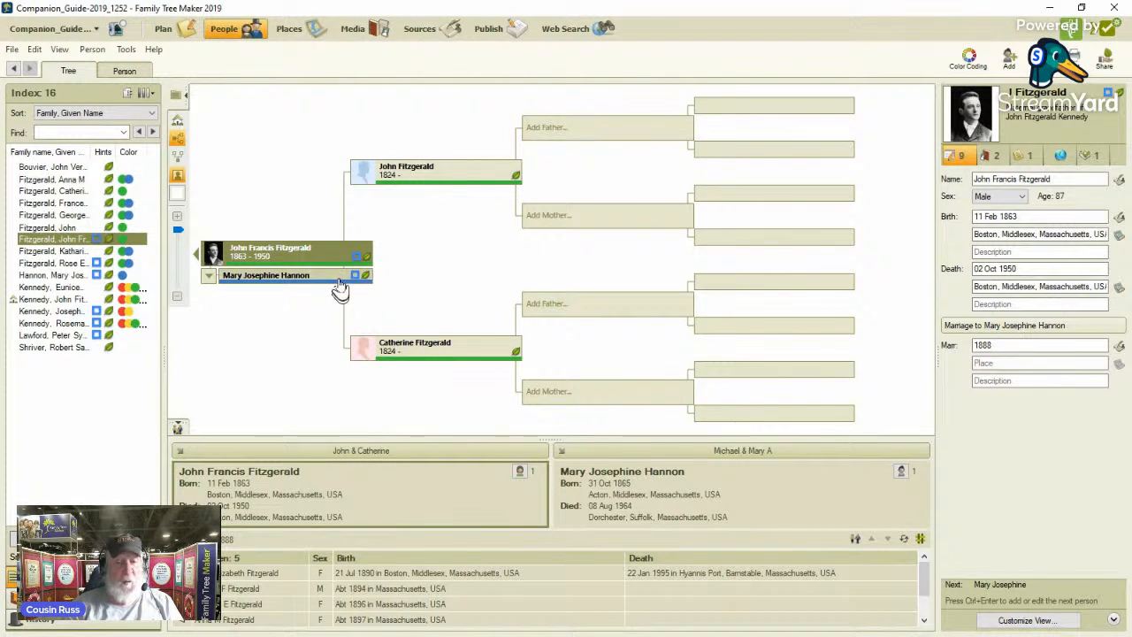
{"action": "mouse_move", "coordinate": [355, 265]}
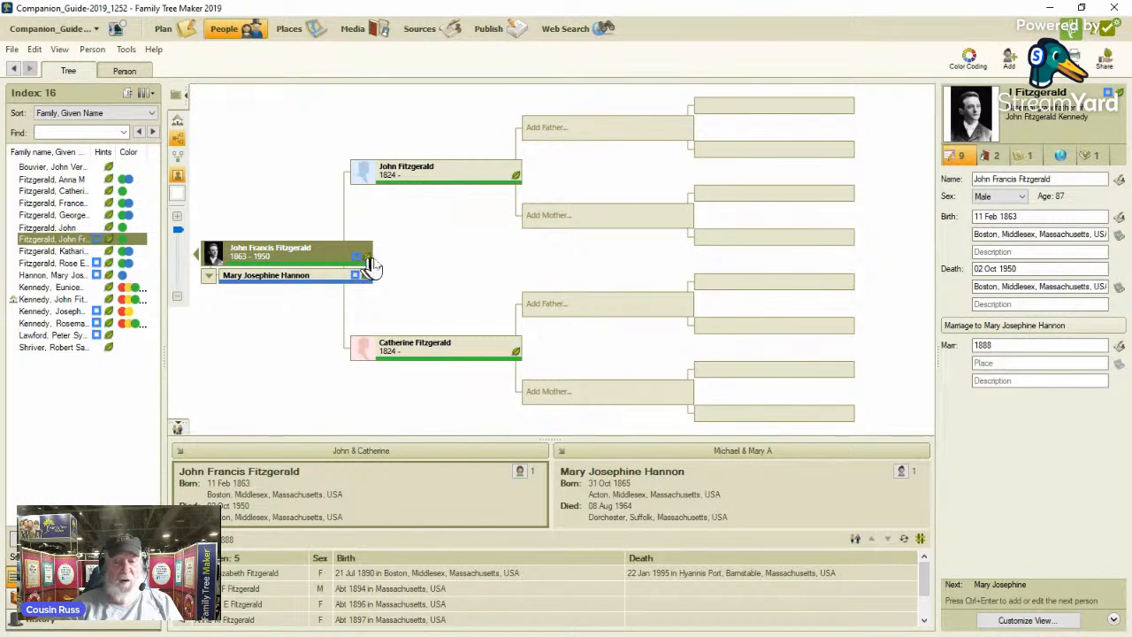
{"action": "mouse_move", "coordinate": [368, 265]}
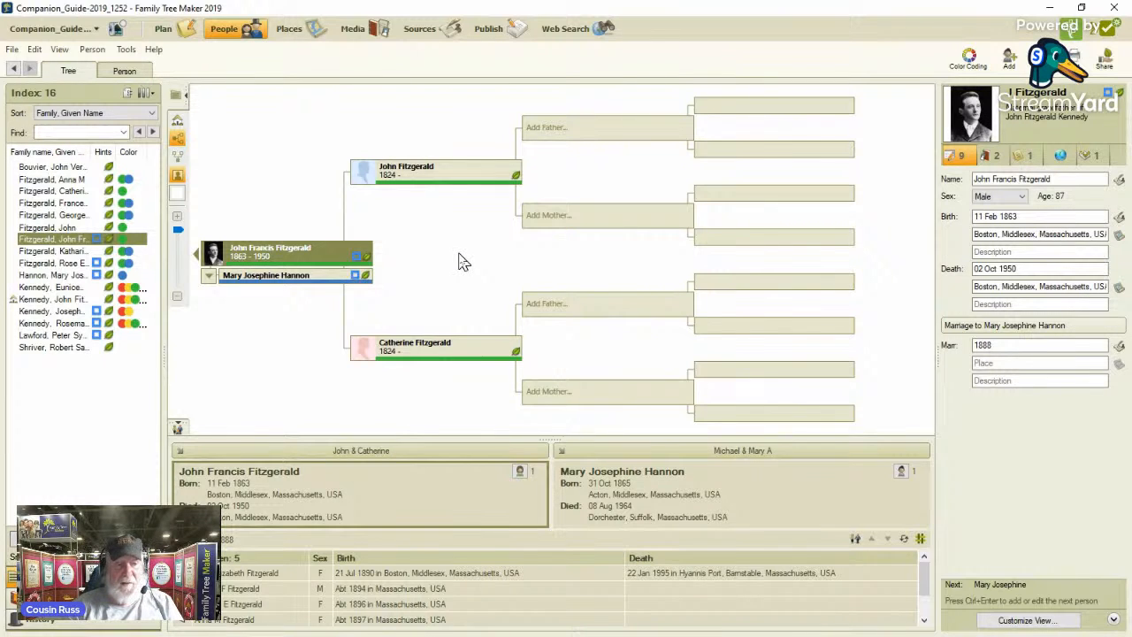
{"action": "left_click", "coordinate": [358, 262]}
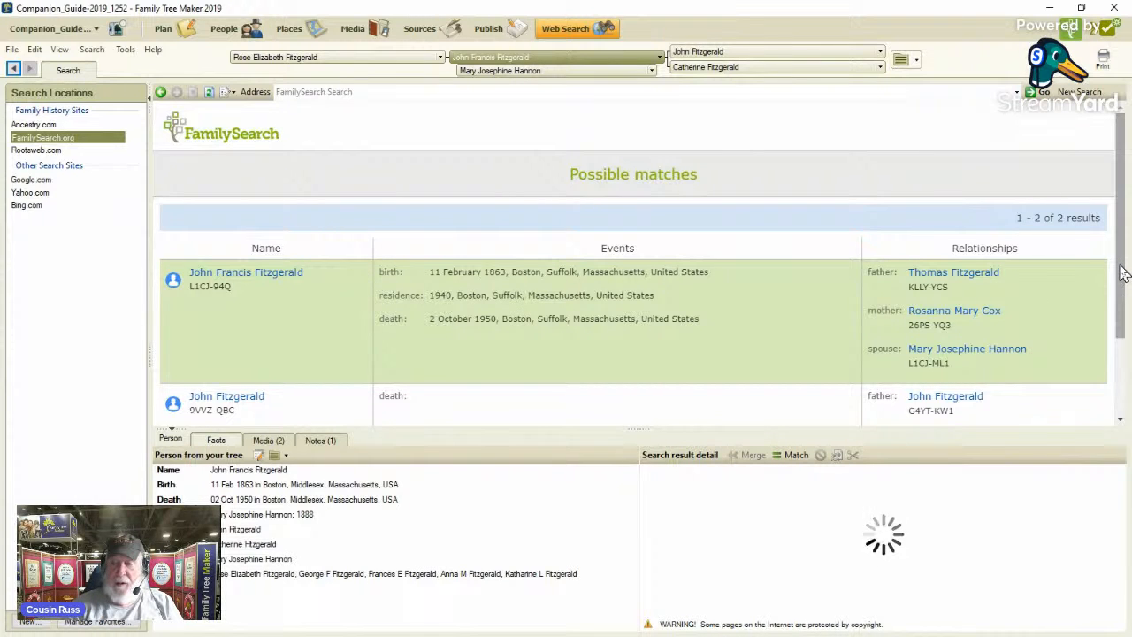
Compare the events and relationships of the grandfather's possible FamilySearch matches, dismissing the message notification.
{"action": "left_click_drag", "start_coordinate": [1121, 274], "coordinate": [1120, 304]}
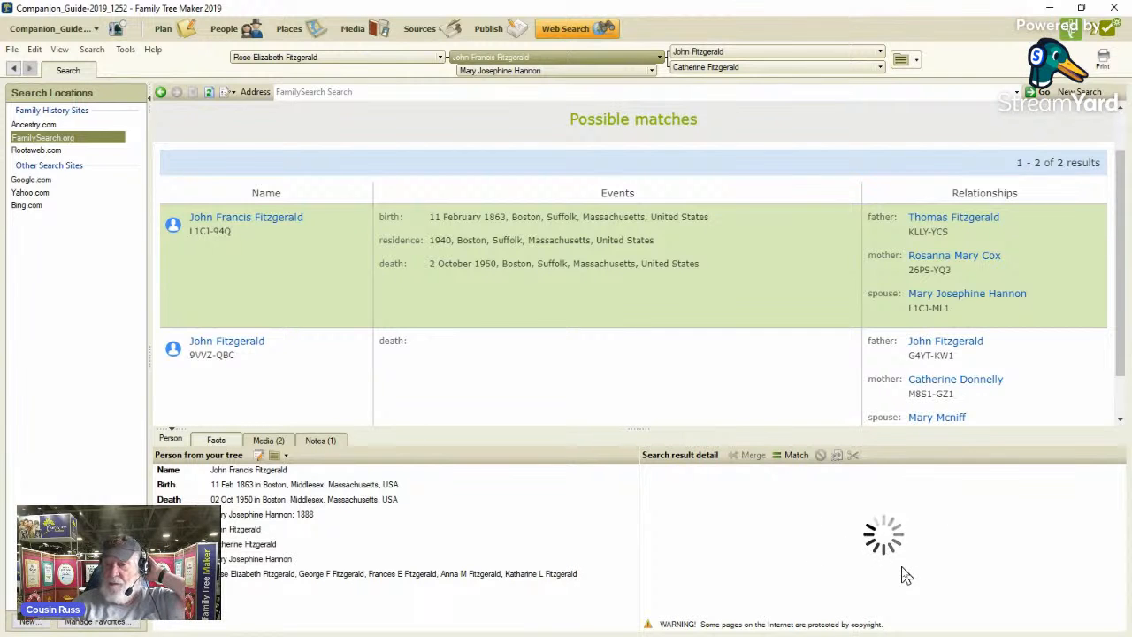
{"action": "left_click", "coordinate": [703, 407]}
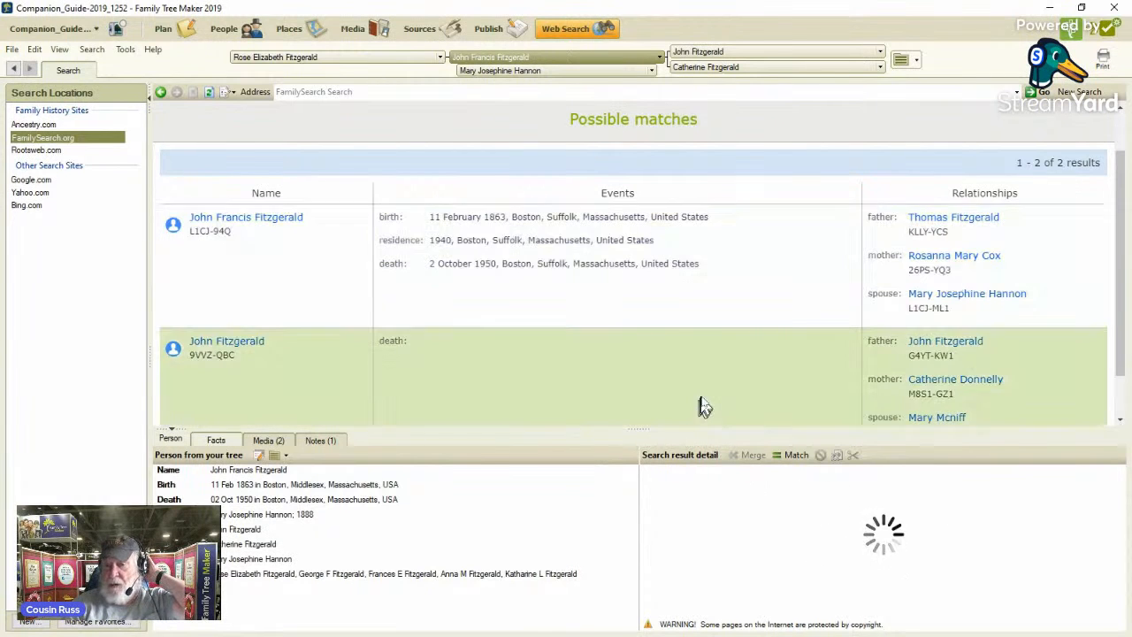
{"action": "left_click", "coordinate": [653, 269]}
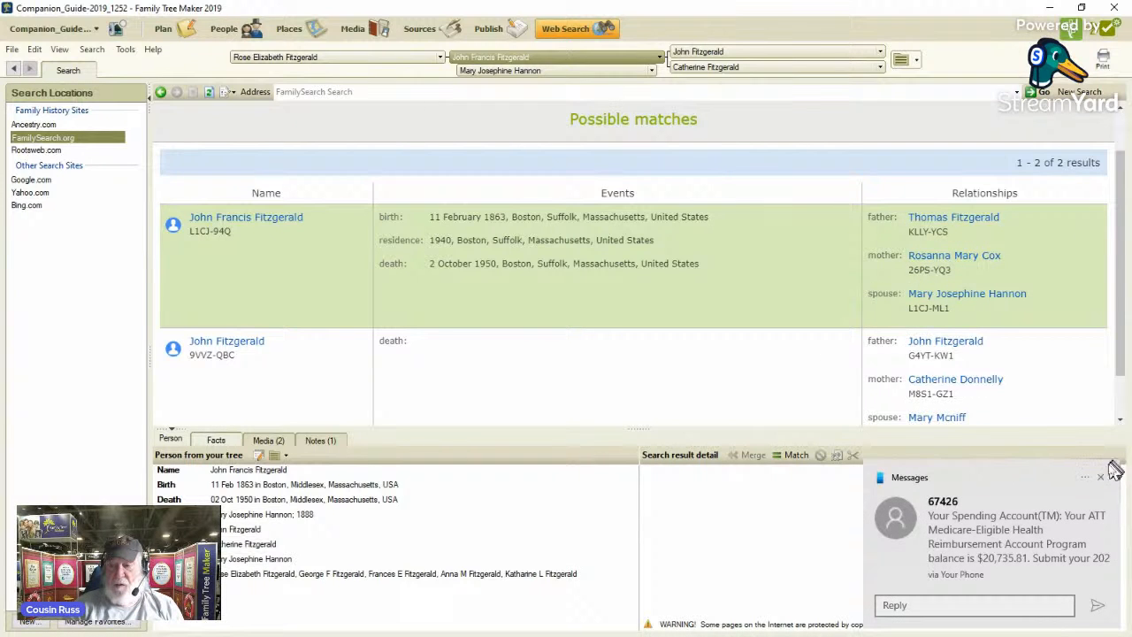
{"action": "left_click", "coordinate": [1101, 480]}
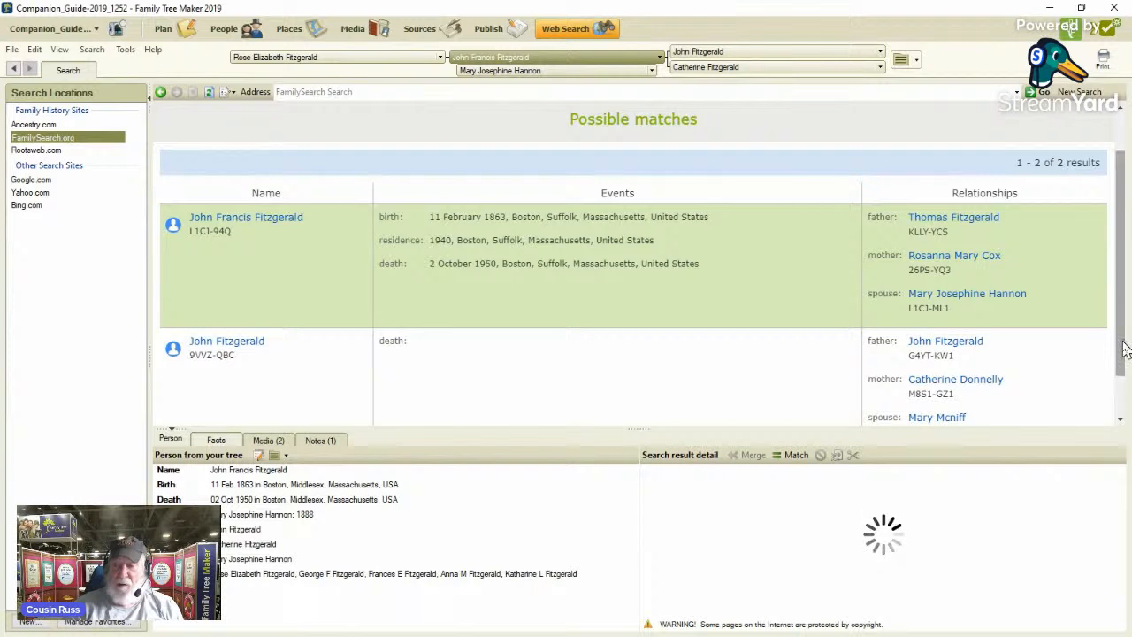
{"action": "mouse_move", "coordinate": [1122, 357]}
{"action": "left_mouse_down"}
{"action": "mouse_move", "coordinate": [1122, 374]}
{"action": "mouse_move", "coordinate": [1119, 363]}
{"action": "left_mouse_up"}
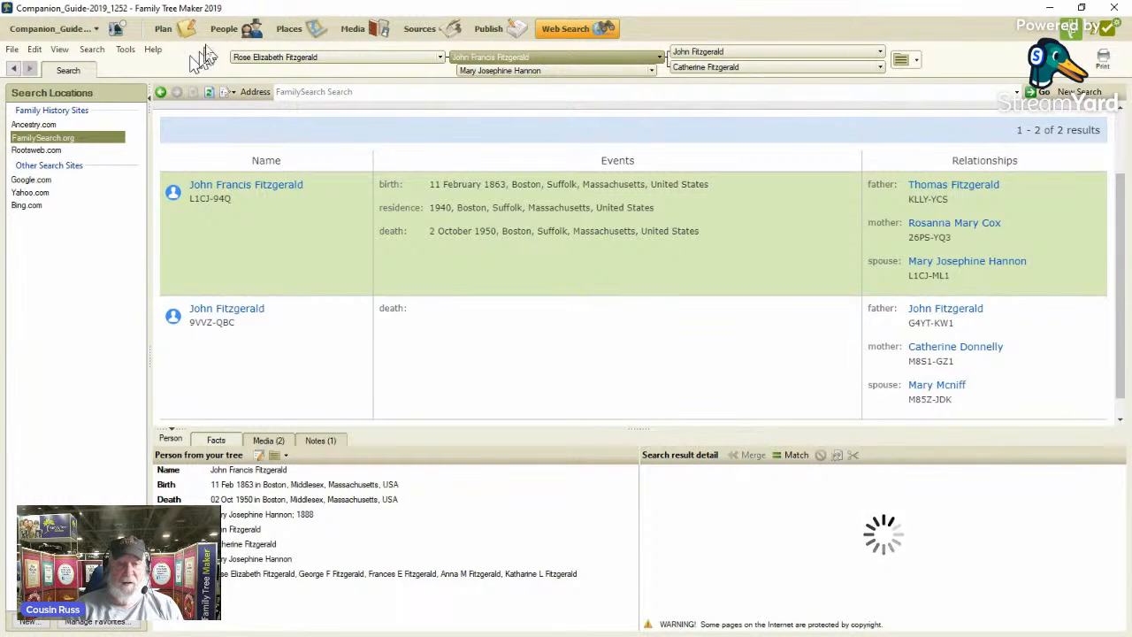
Return to the family tree, select John F. Kennedy's mother and open her FamilySearch hint.
{"action": "left_click", "coordinate": [221, 32]}
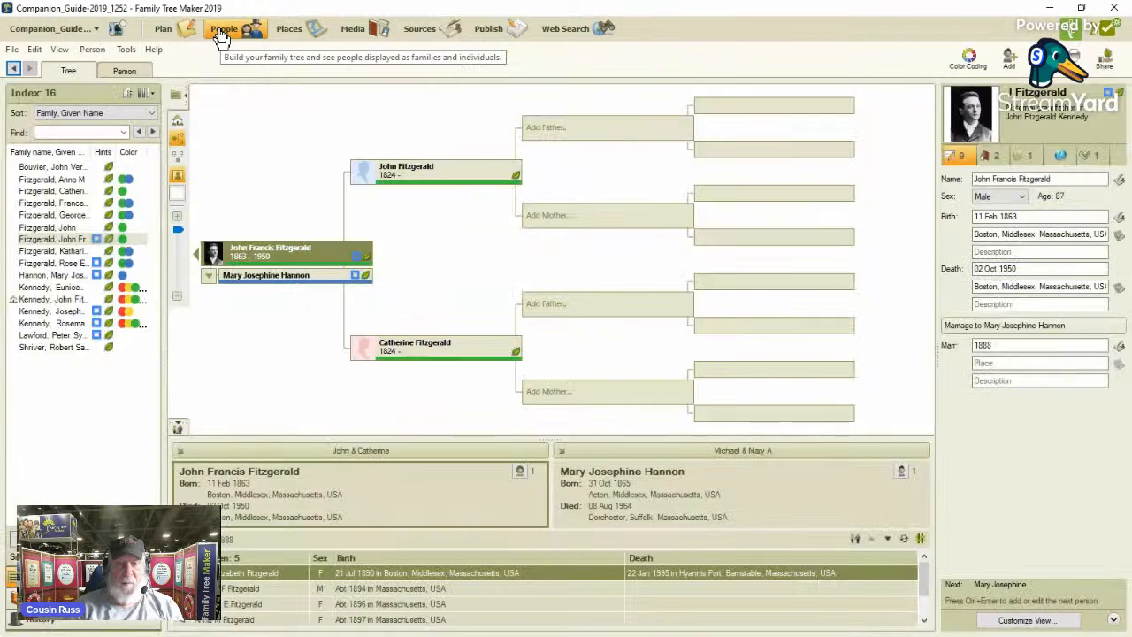
{"action": "left_click", "coordinate": [84, 263]}
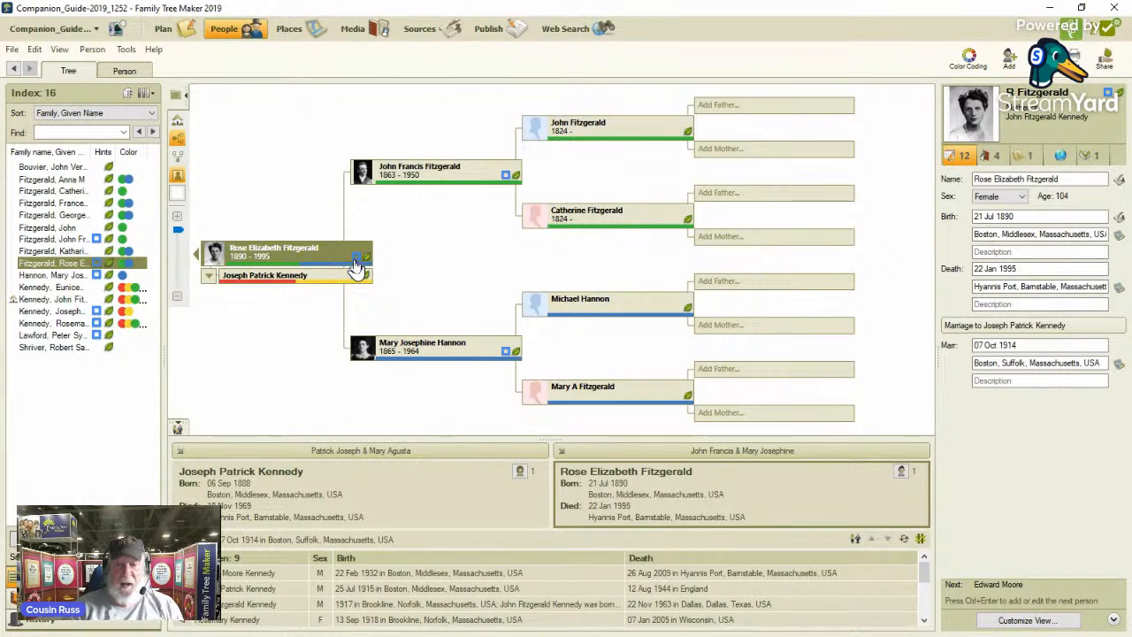
{"action": "mouse_move", "coordinate": [355, 265]}
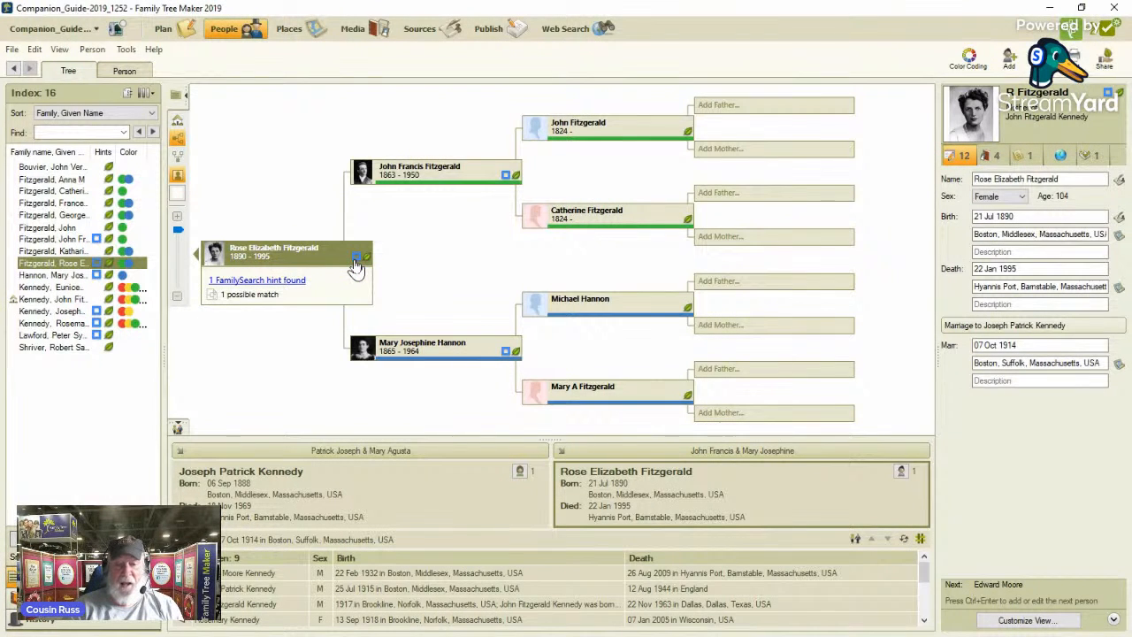
{"action": "left_click", "coordinate": [355, 266]}
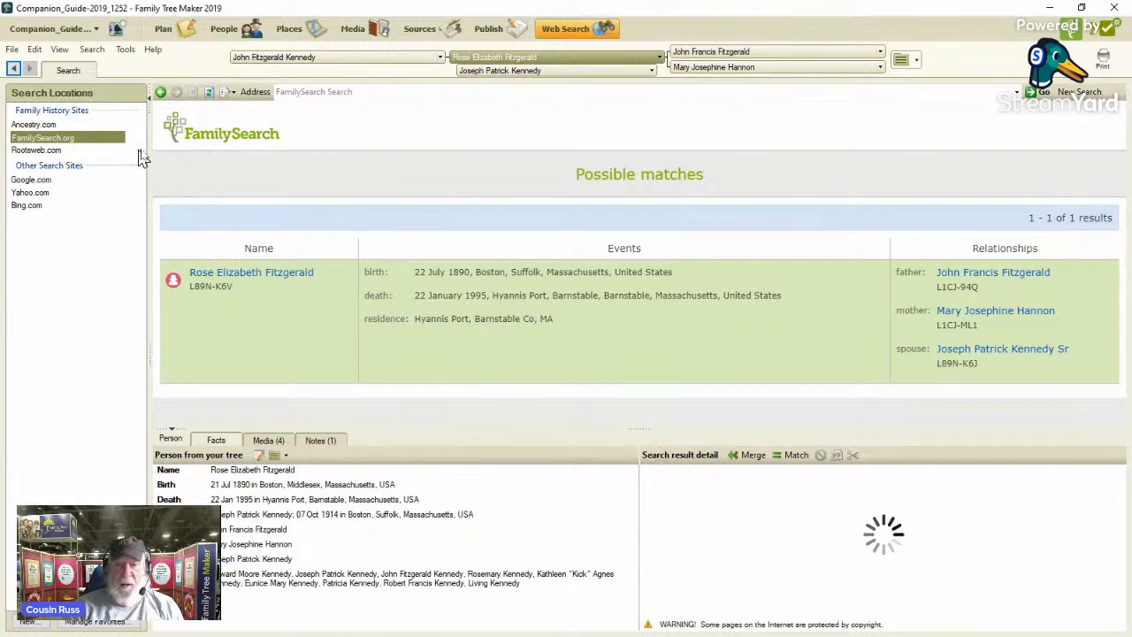
In the facts of John F. Kennedy's mother, add a medium-priority task "FSFT - Match not done" in the 1950 Census category.
{"action": "left_click", "coordinate": [218, 36]}
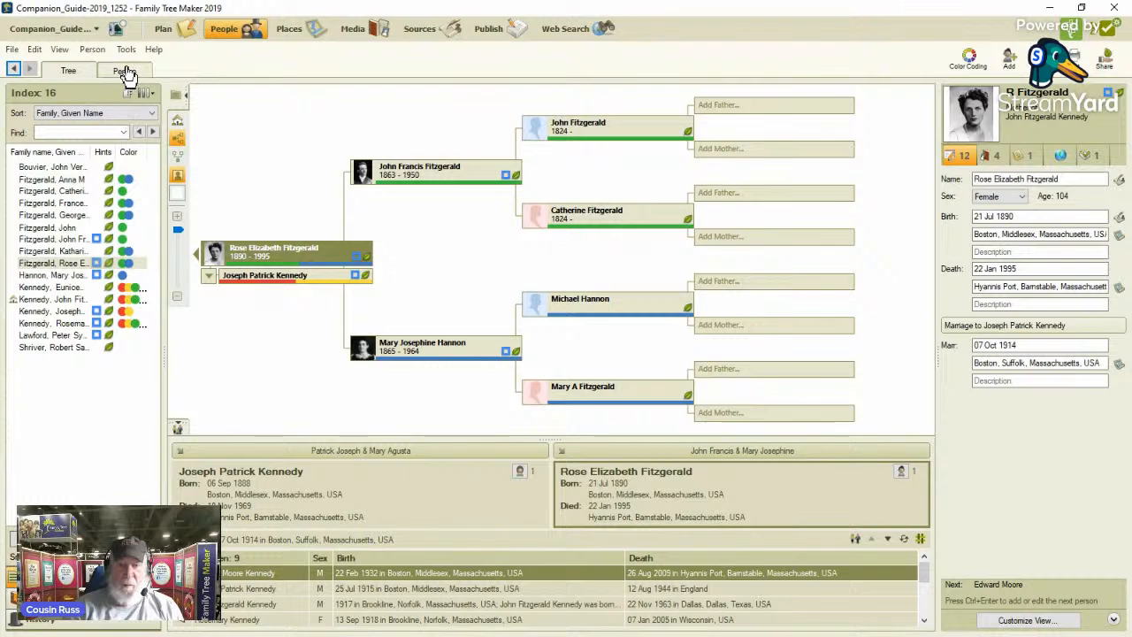
{"action": "left_click", "coordinate": [125, 71]}
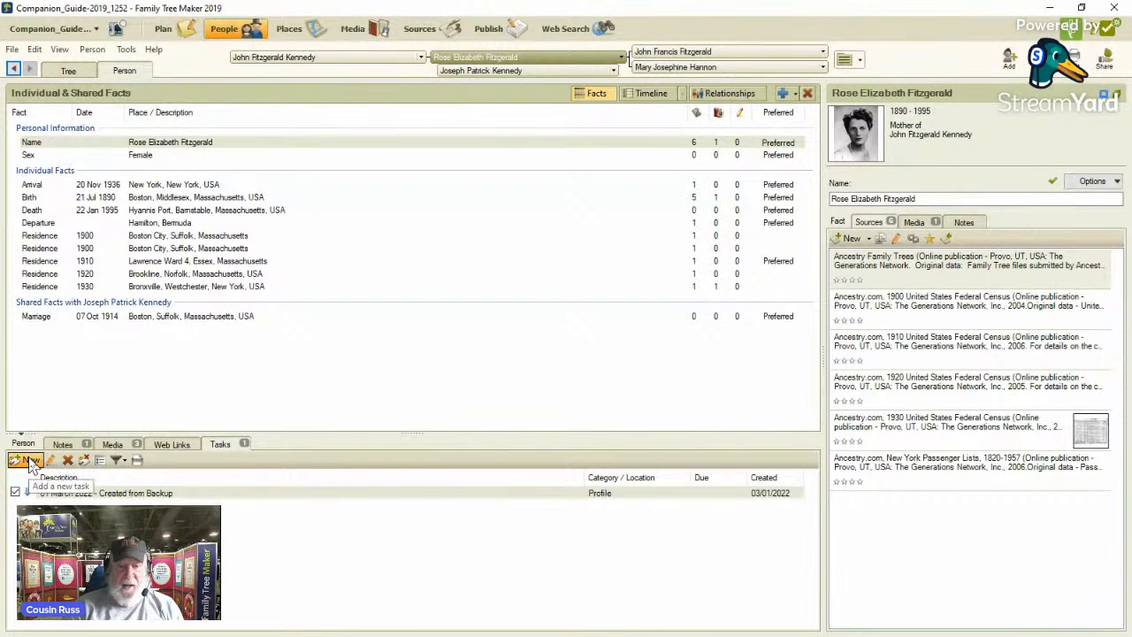
{"action": "left_click", "coordinate": [26, 460]}
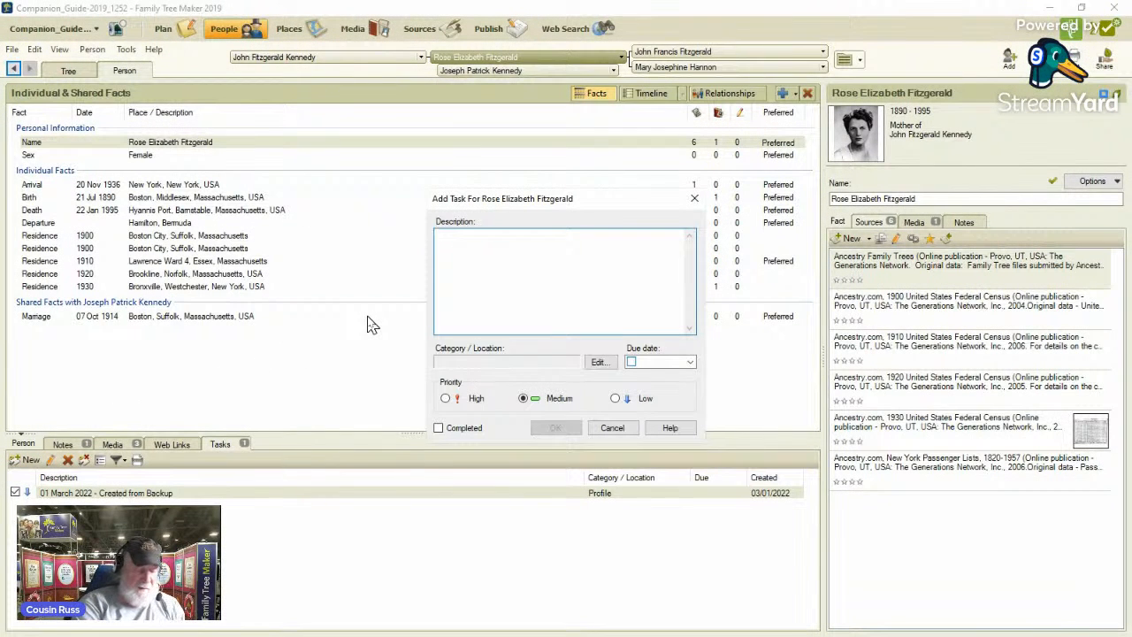
{"action": "type", "text": "R"}
{"action": "key", "text": "BackSpace"}
{"action": "type", "text": "Fa"}
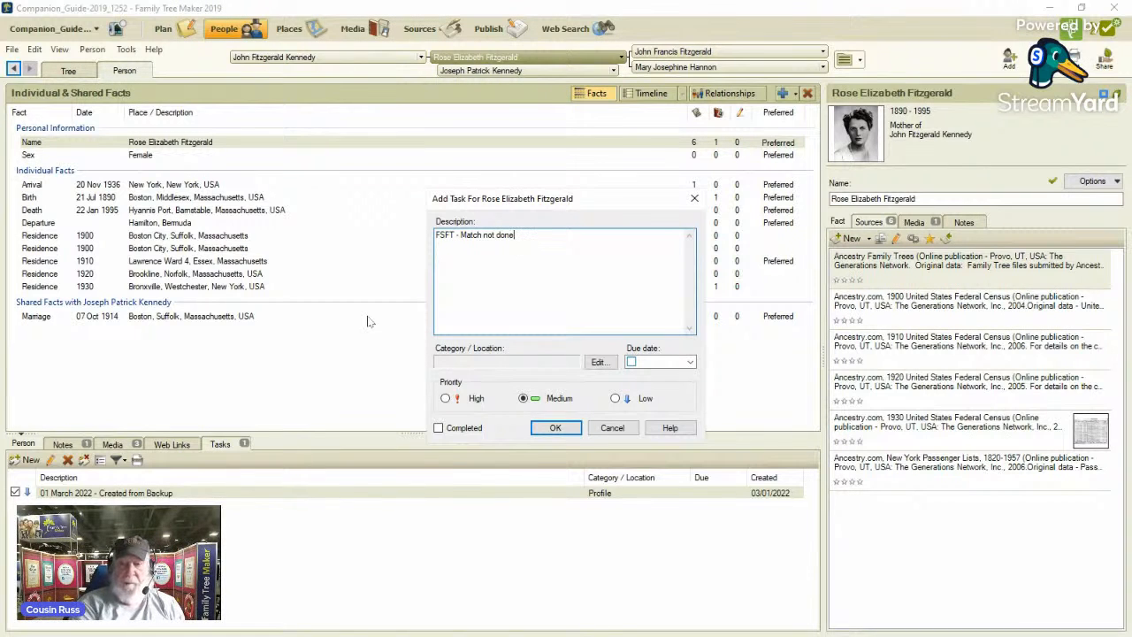
{"action": "left_click", "coordinate": [598, 362]}
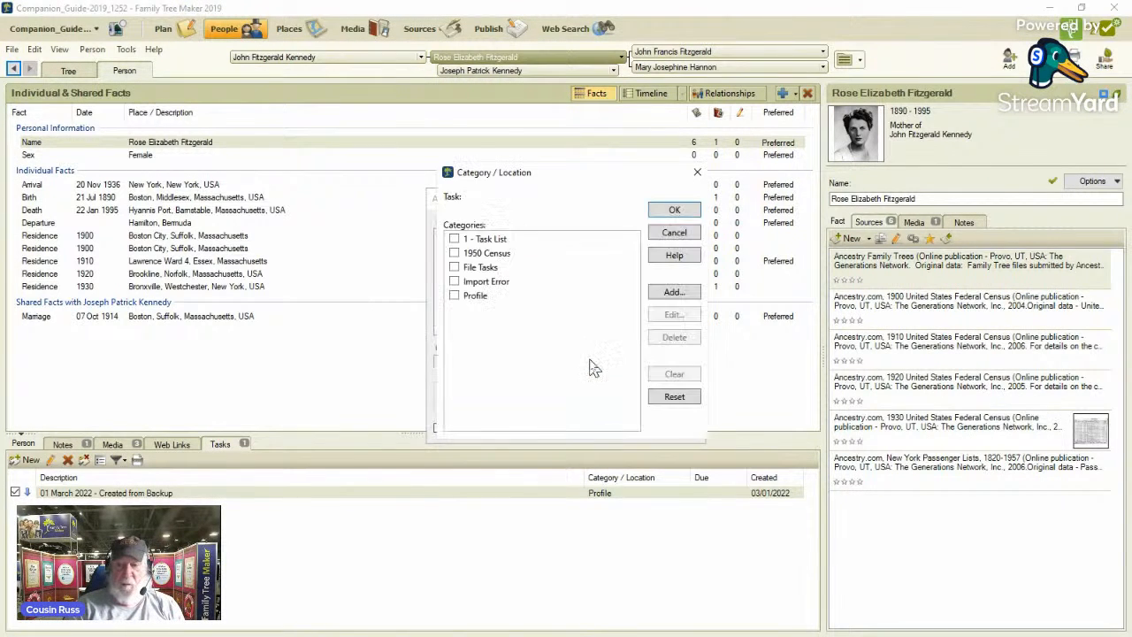
{"action": "left_click", "coordinate": [454, 253]}
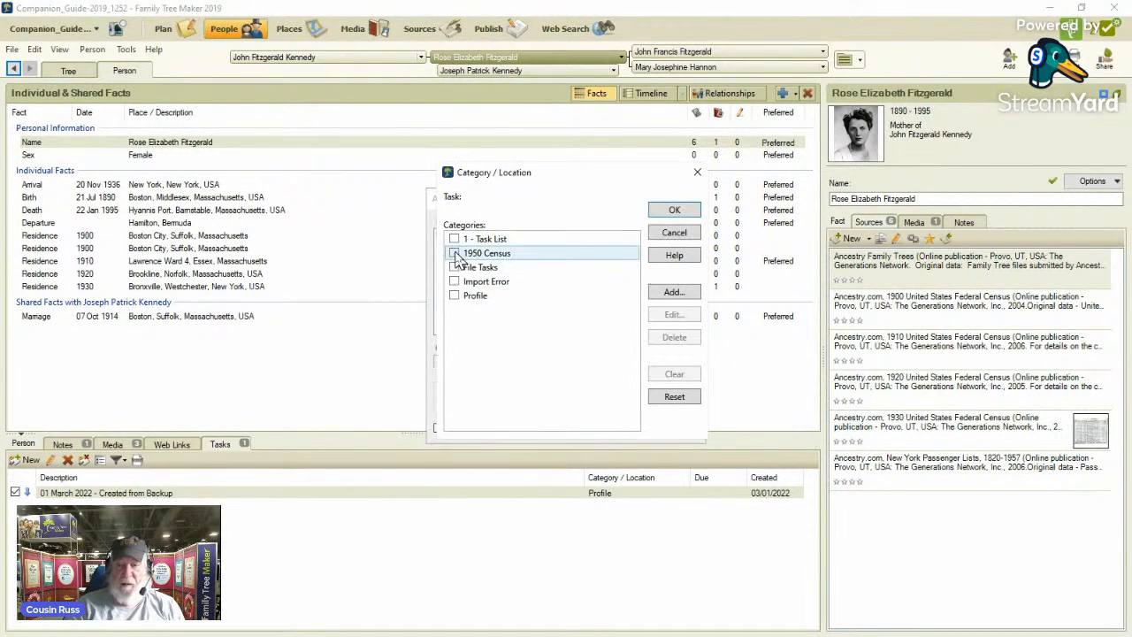
{"action": "left_click", "coordinate": [676, 211]}
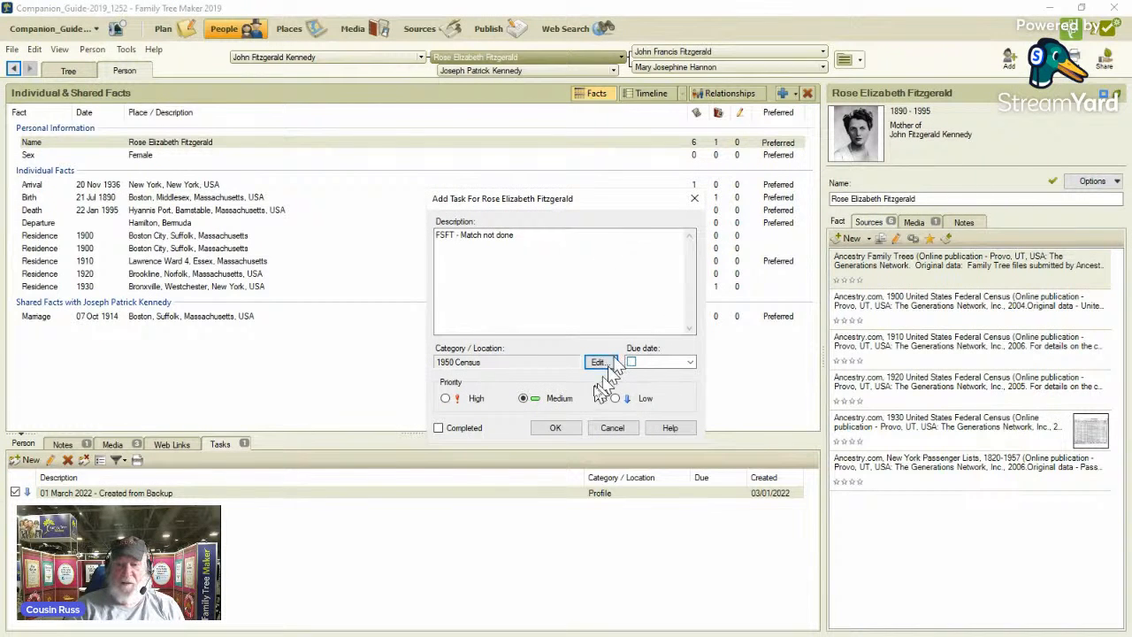
{"action": "left_click", "coordinate": [561, 427]}
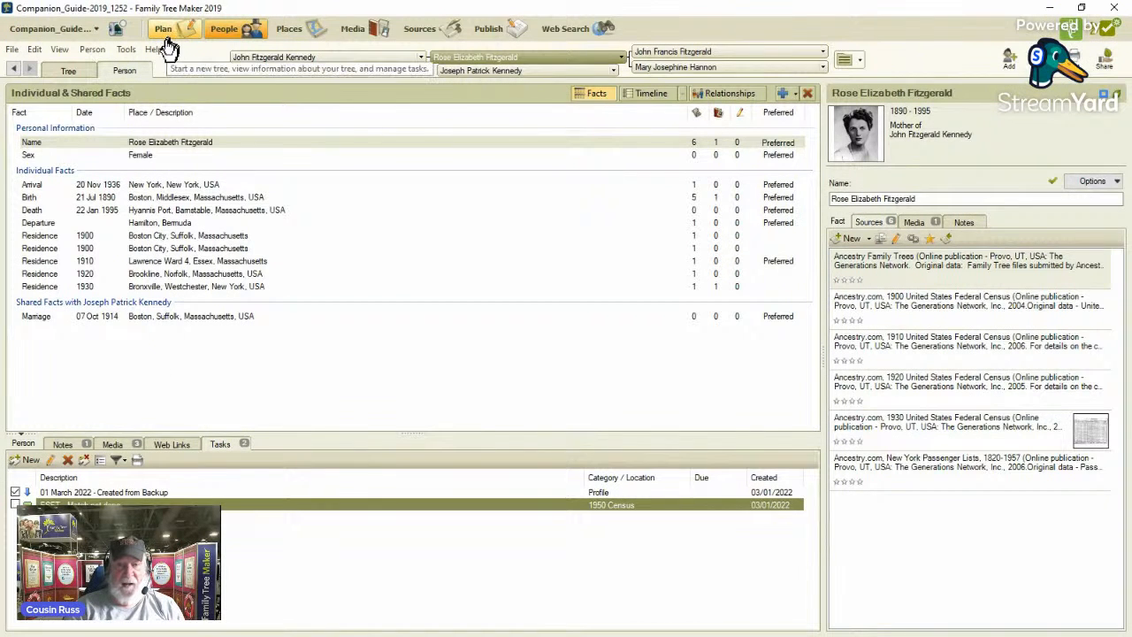
Return to the family tree, select John F. Kennedy's maternal grandmother and open her FamilySearch hint.
{"action": "left_click", "coordinate": [69, 72]}
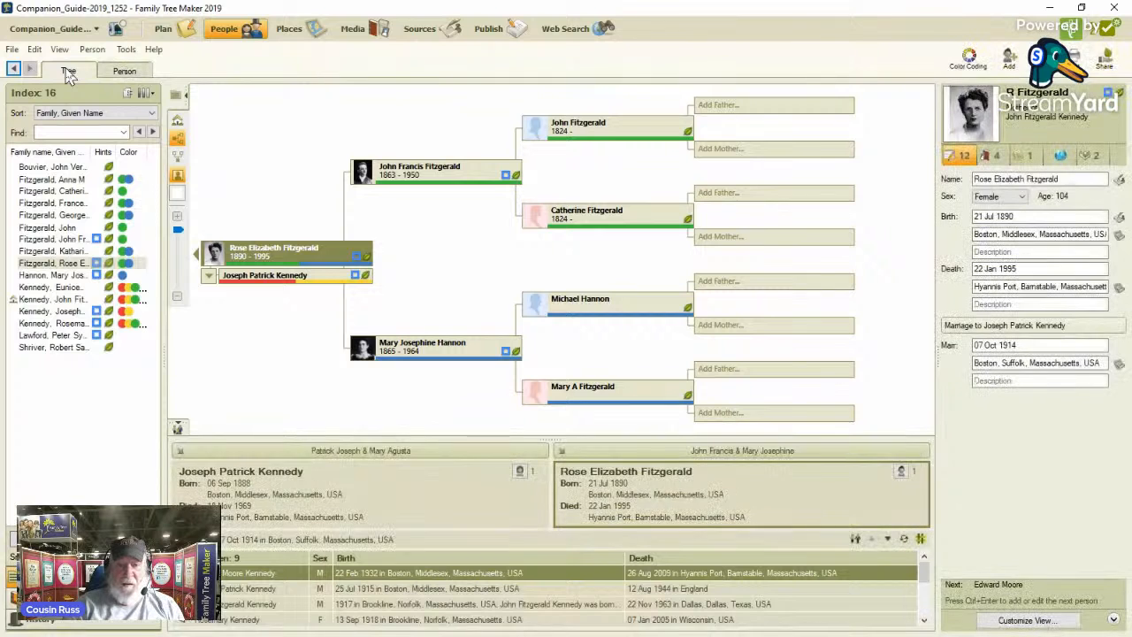
{"action": "left_click", "coordinate": [82, 277]}
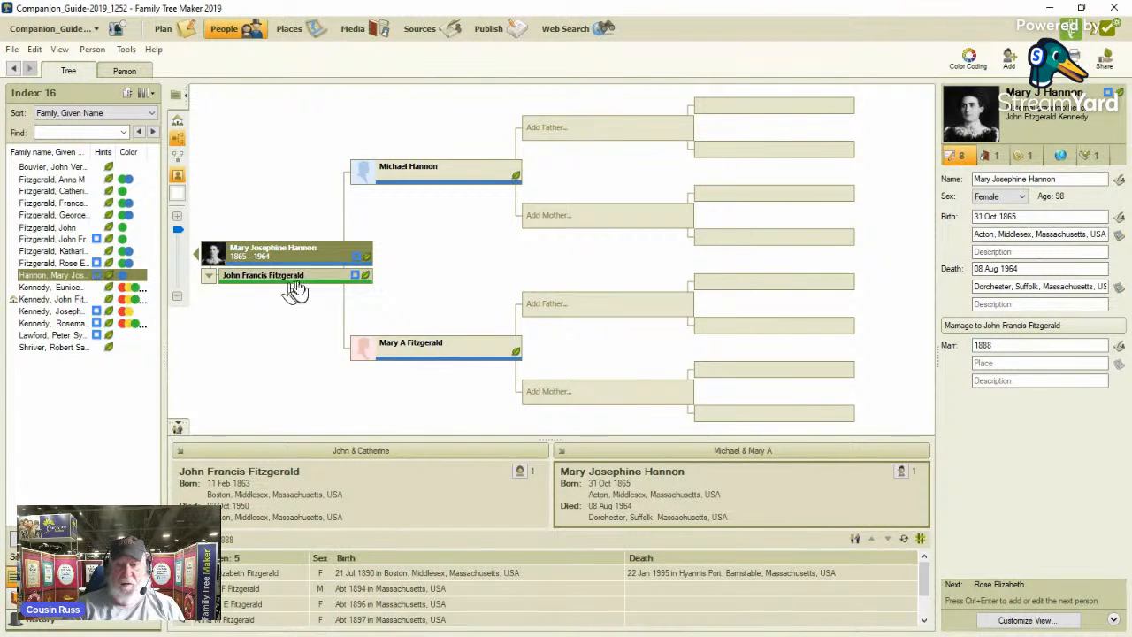
{"action": "mouse_move", "coordinate": [357, 265]}
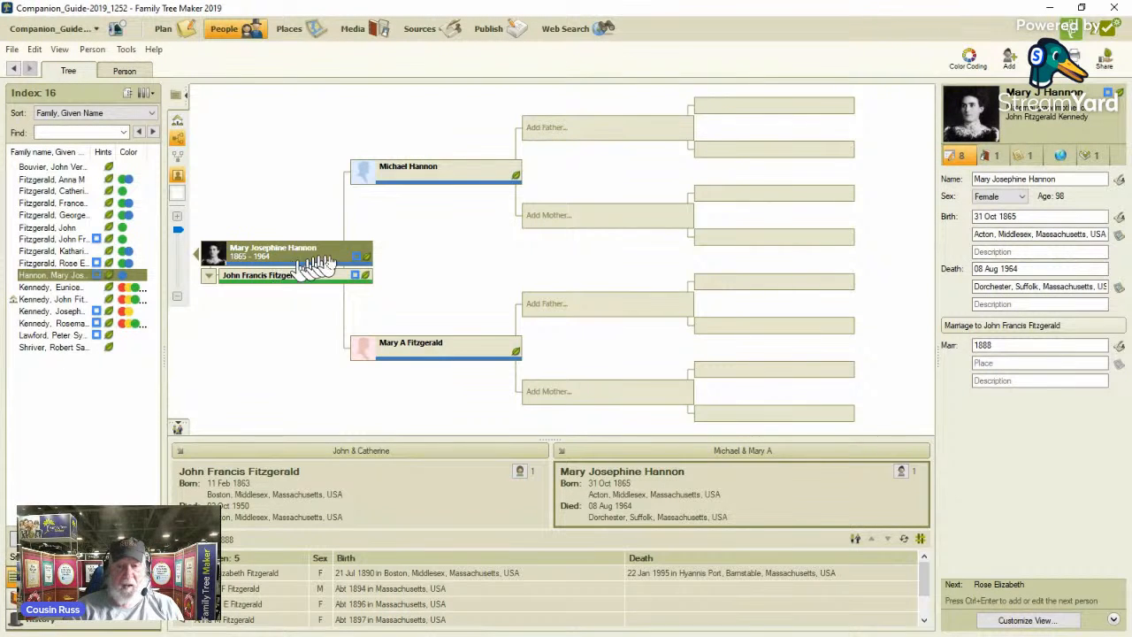
{"action": "mouse_move", "coordinate": [359, 262]}
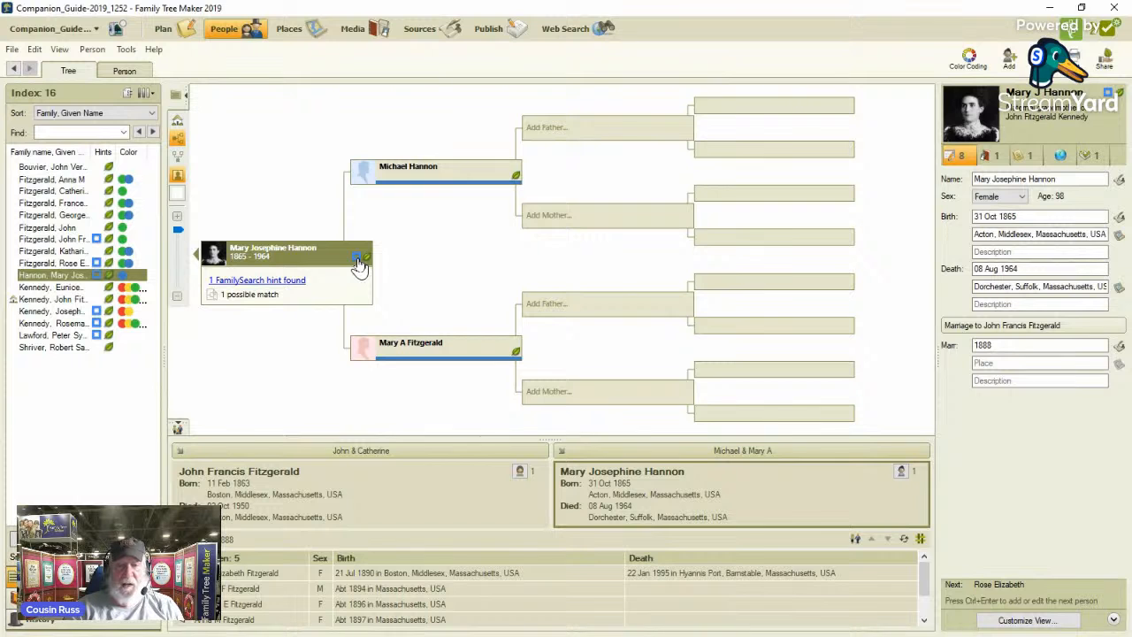
{"action": "left_click", "coordinate": [359, 262]}
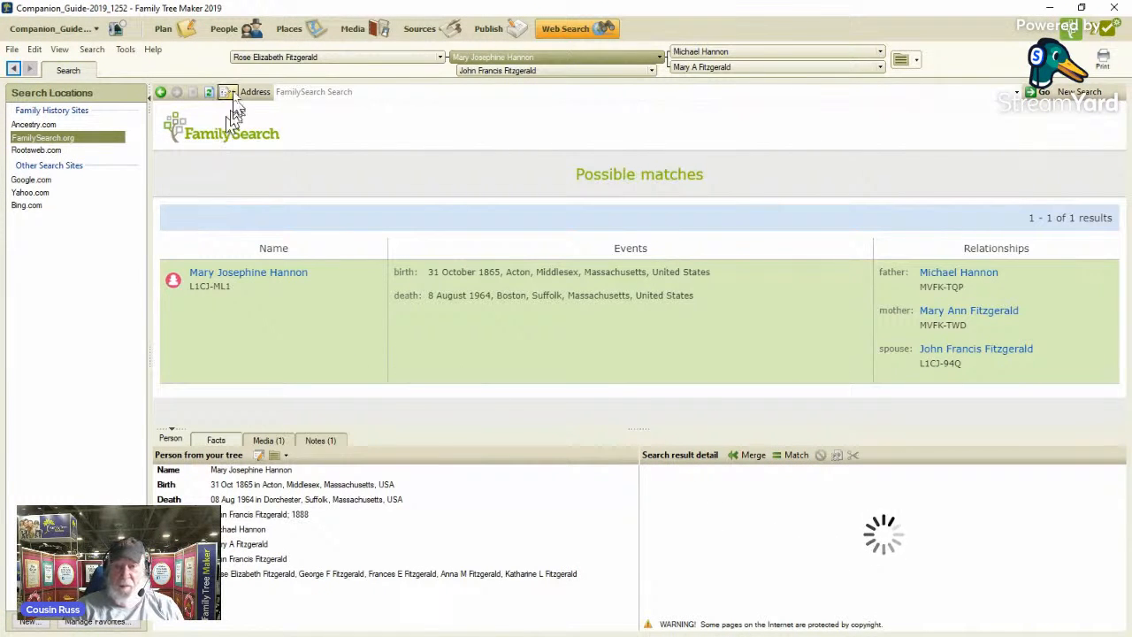
In the facts of the maternal grandmother, add a medium-priority task "FSFT - Match did not complete match" in the 1950 Census category.
{"action": "left_click", "coordinate": [230, 28]}
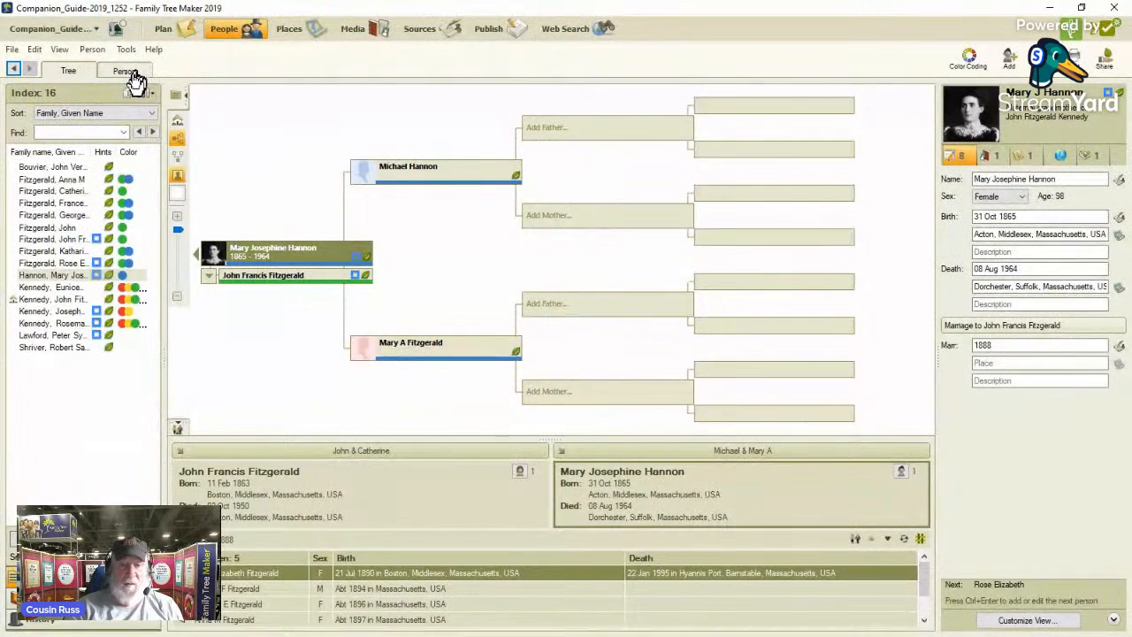
{"action": "left_click", "coordinate": [129, 74]}
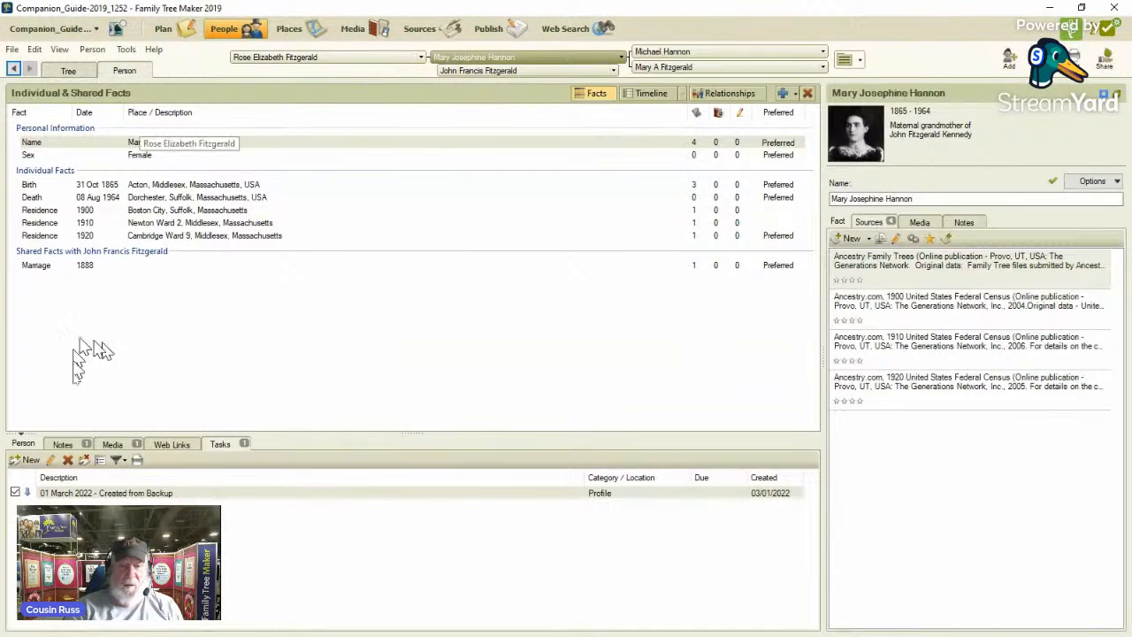
{"action": "left_click", "coordinate": [30, 460]}
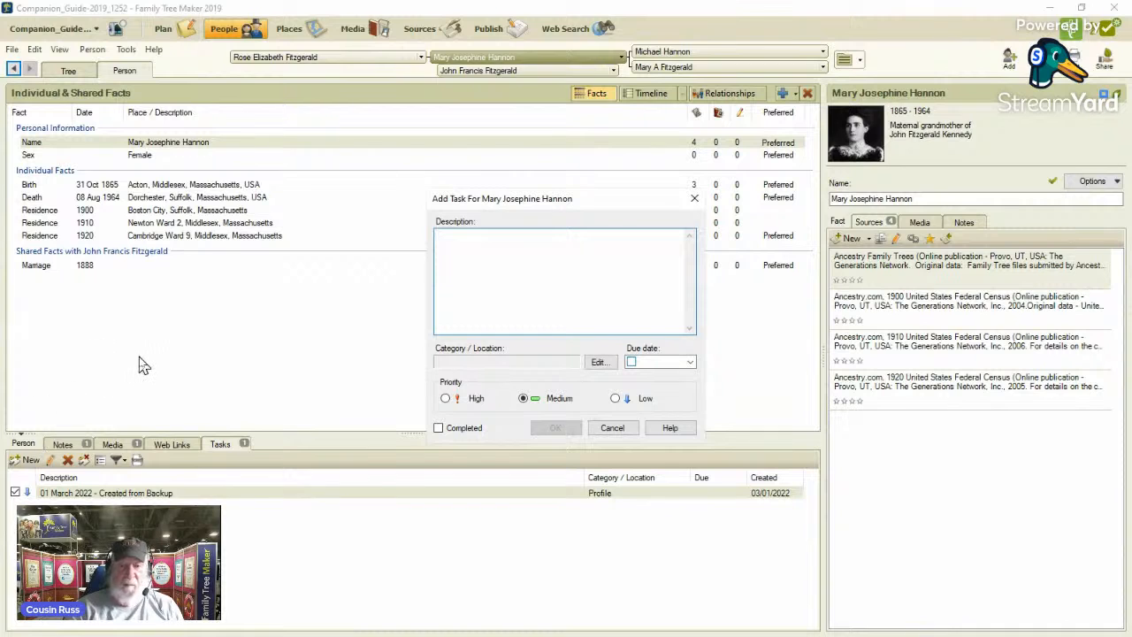
{"action": "type", "text": "FS"}
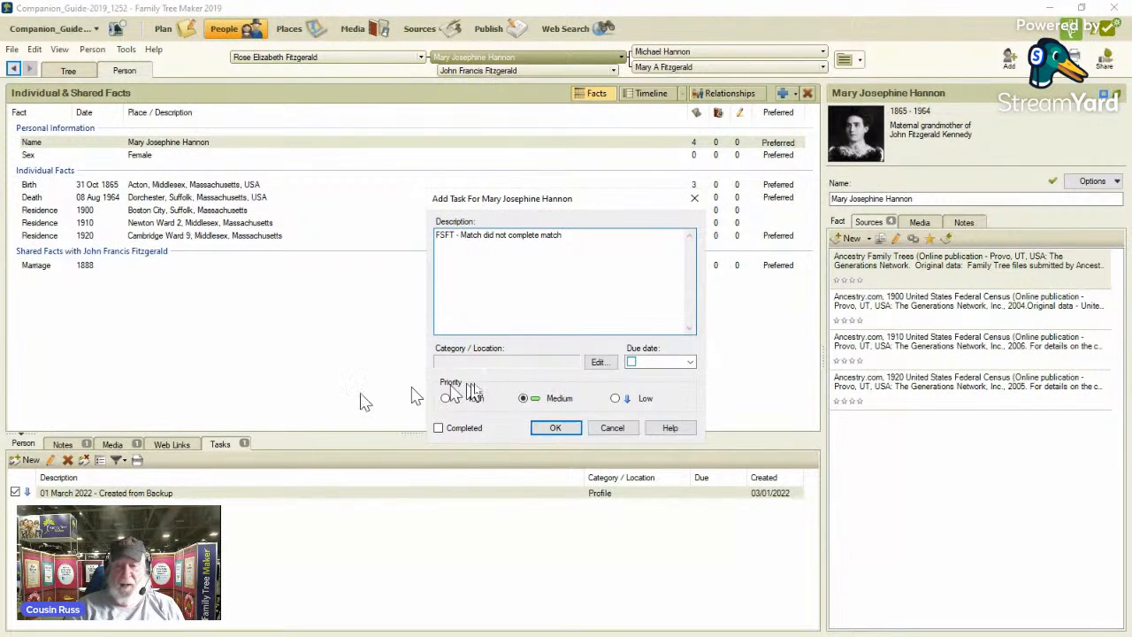
{"action": "left_click", "coordinate": [599, 364]}
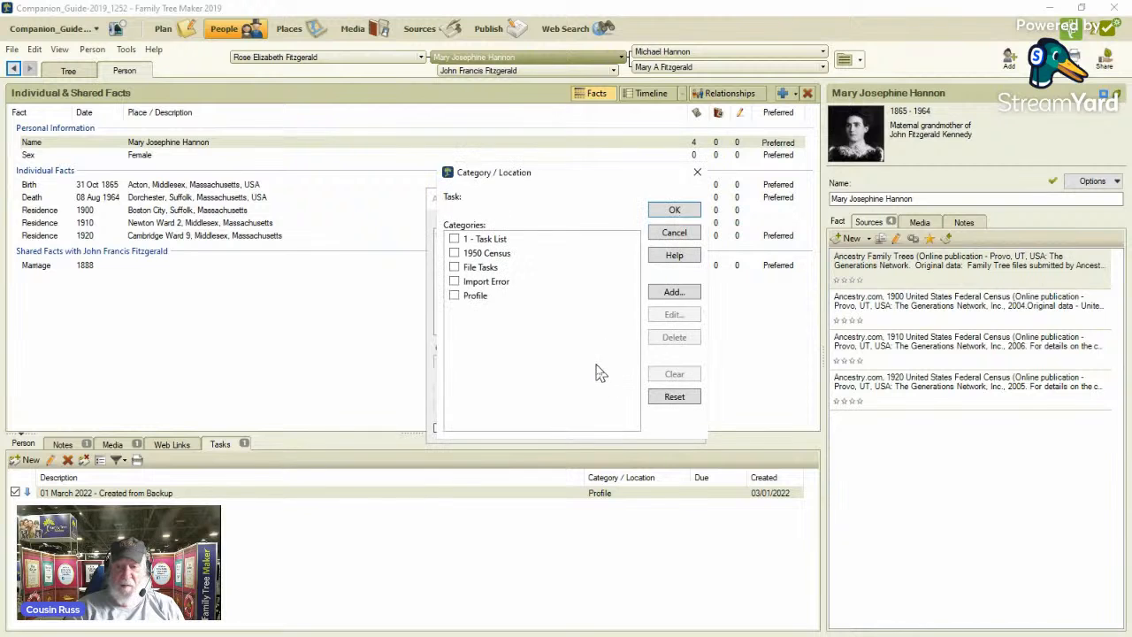
{"action": "left_click", "coordinate": [454, 253]}
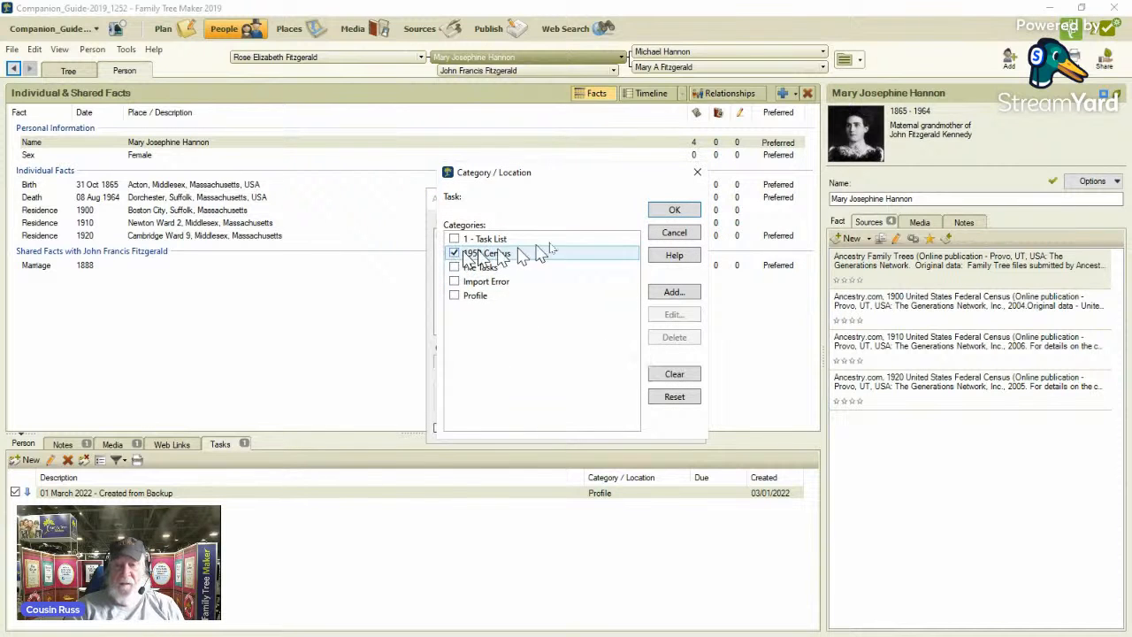
{"action": "left_click", "coordinate": [670, 211]}
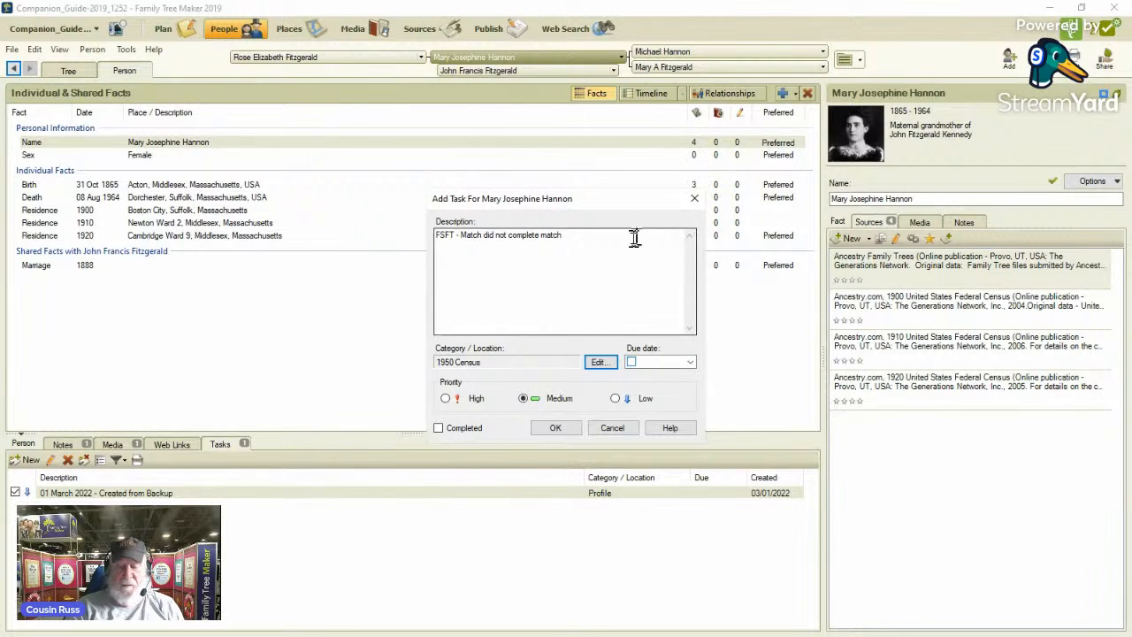
{"action": "left_click", "coordinate": [555, 428]}
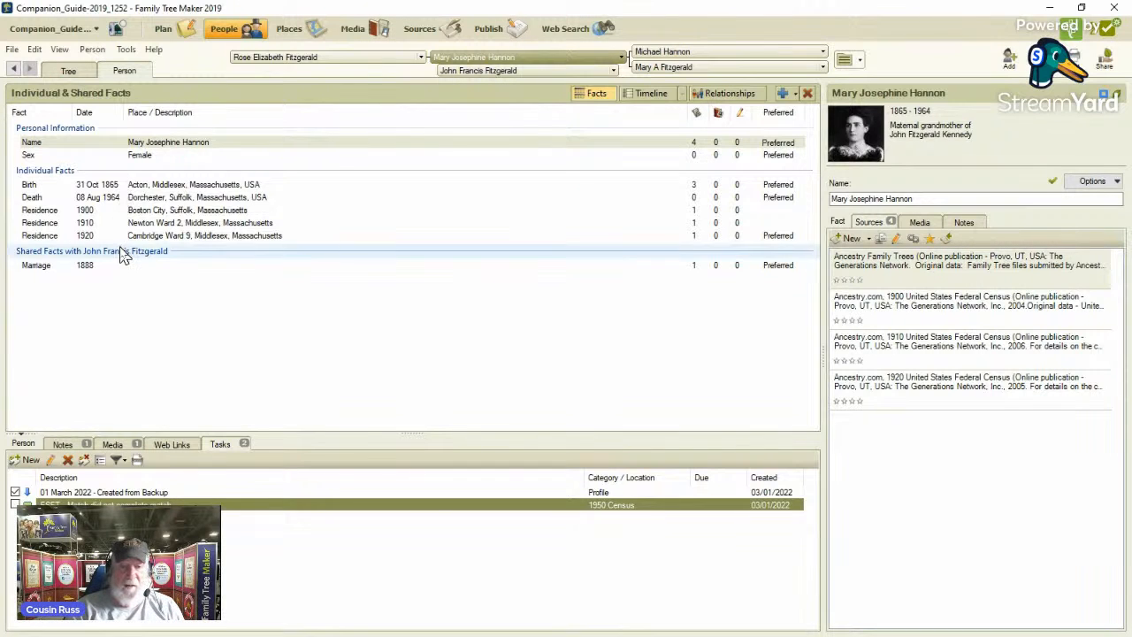
Return to the family tree, select John F. Kennedy's father and open his FamilySearch hint.
{"action": "left_click", "coordinate": [68, 71]}
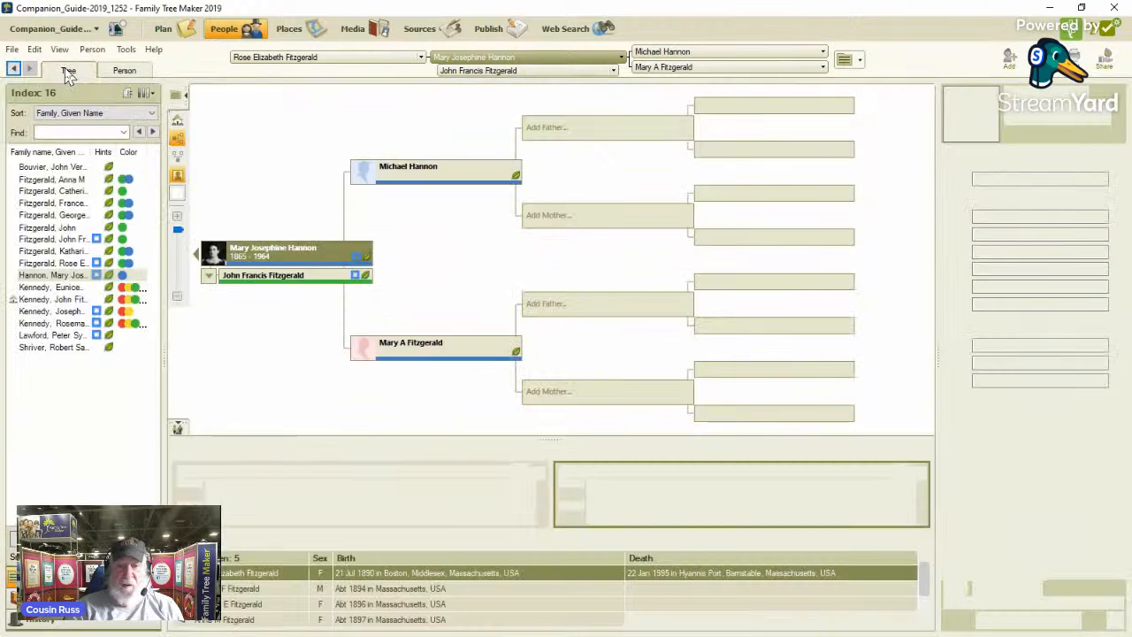
{"action": "left_click", "coordinate": [78, 311]}
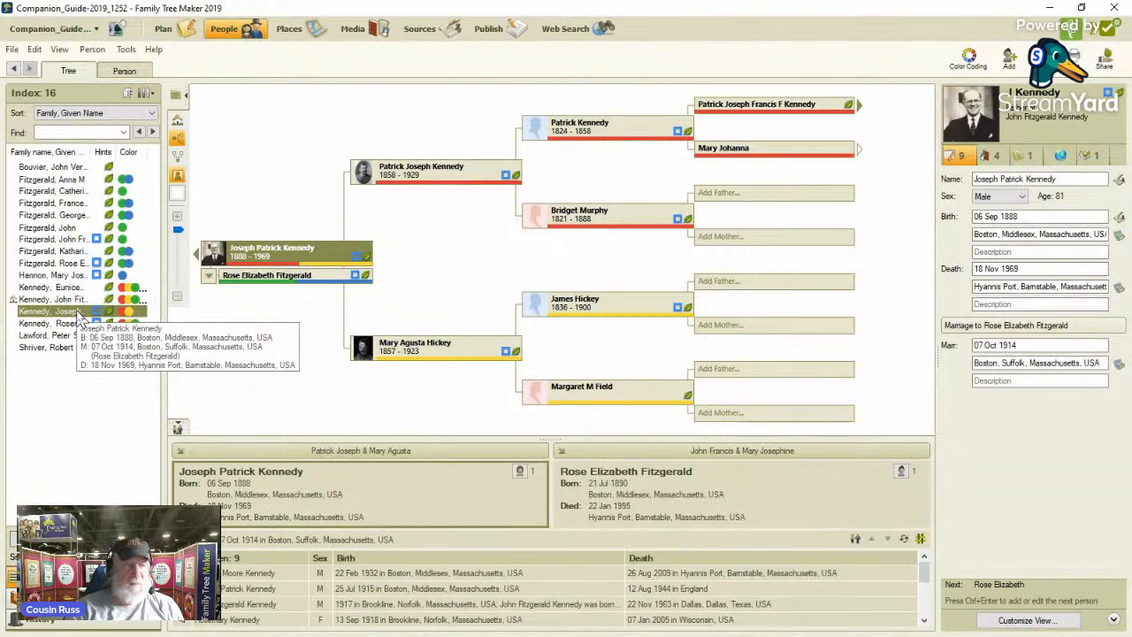
{"action": "left_click", "coordinate": [356, 263]}
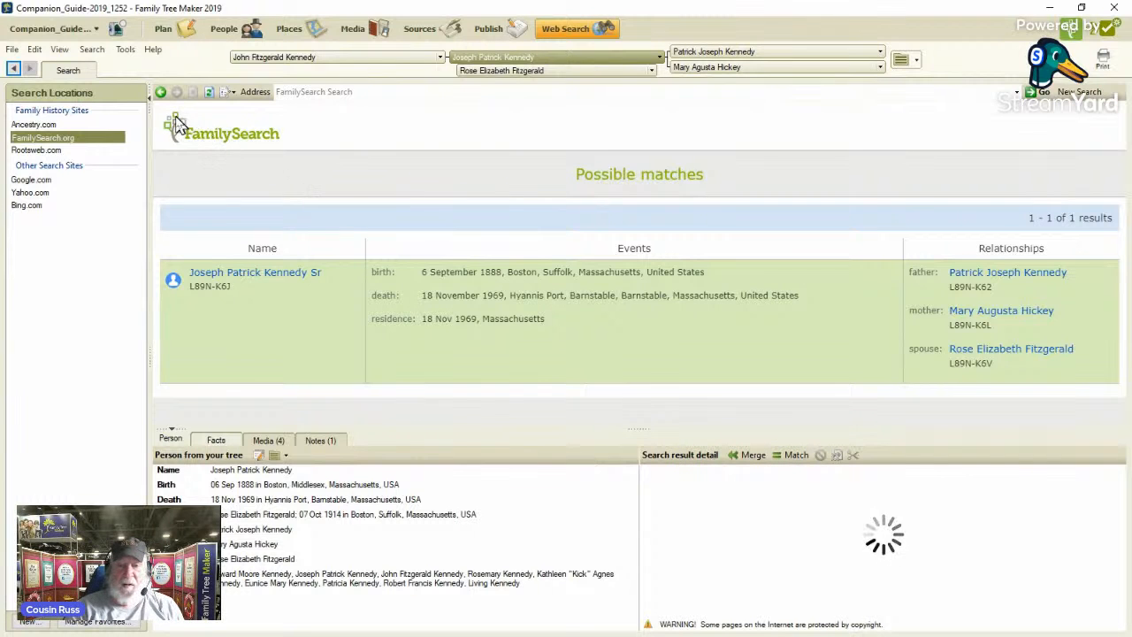
In the facts of John F. Kennedy's father, add a medium-priority task "FSFT - Match did not complelte" in the 1950 Census category.
{"action": "left_click", "coordinate": [237, 30]}
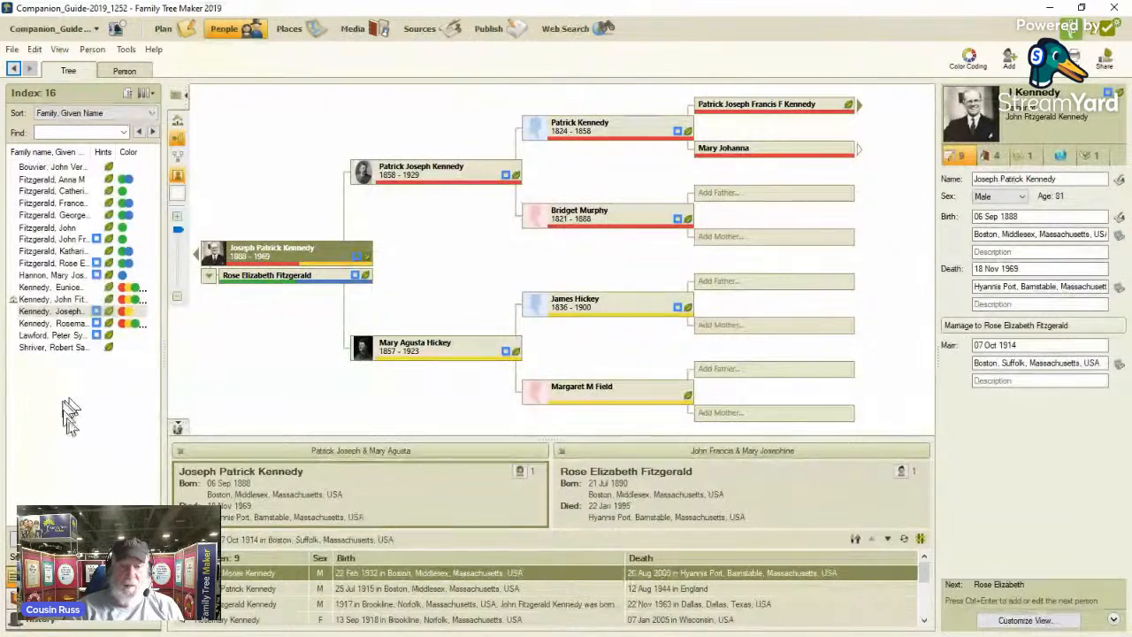
{"action": "left_click", "coordinate": [125, 72]}
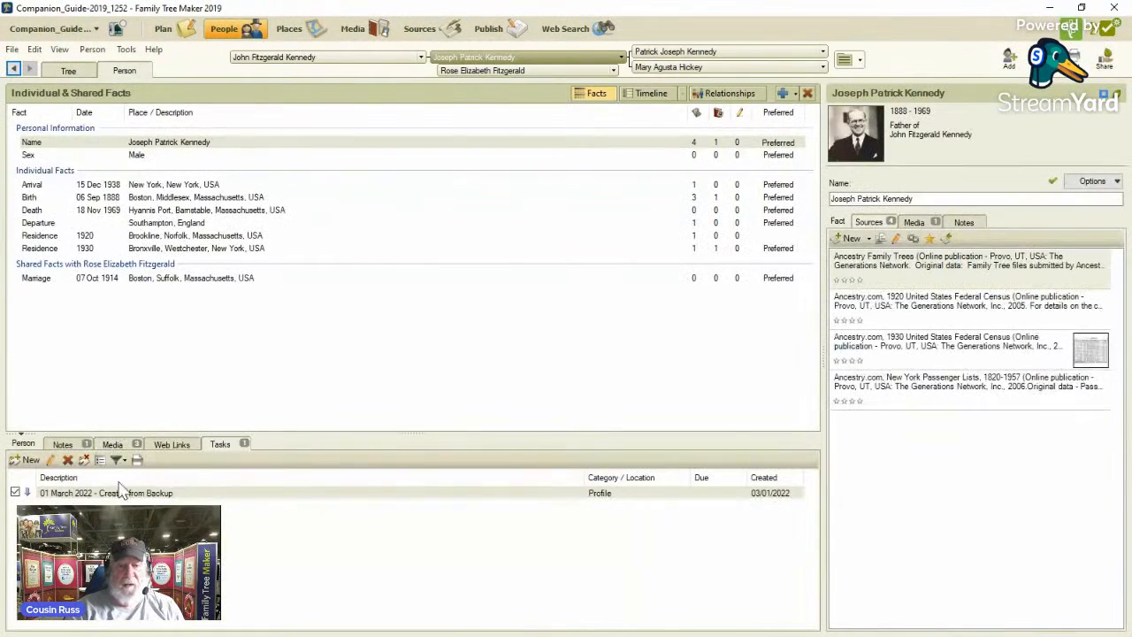
{"action": "left_click", "coordinate": [36, 459]}
{"action": "type", "text": "FSFT - Match did not complete"}
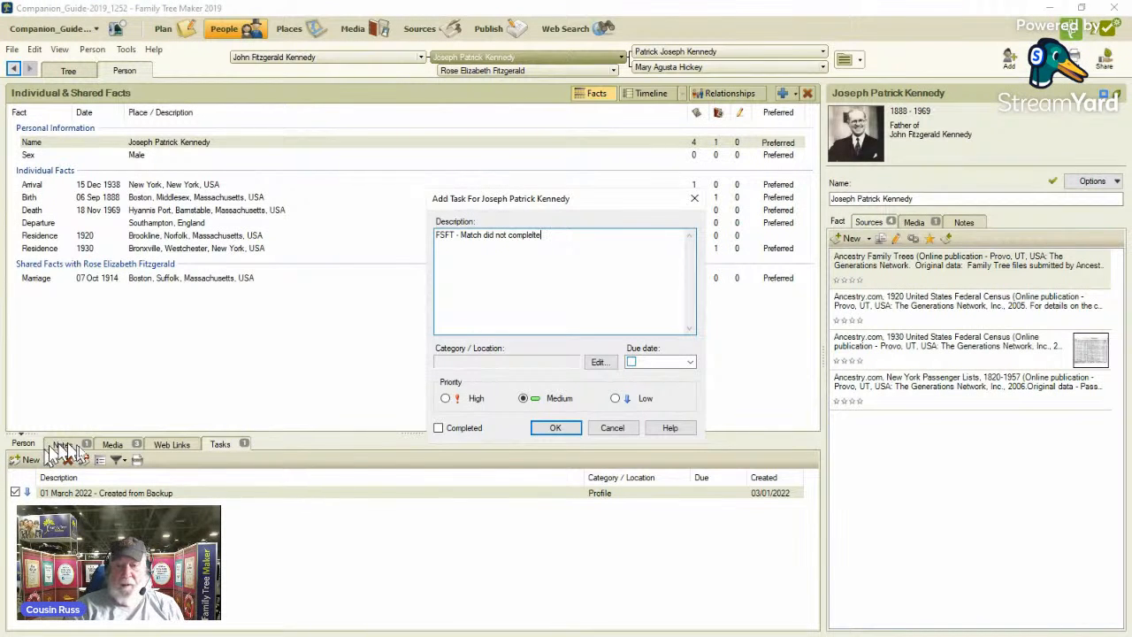
{"action": "left_click", "coordinate": [595, 364]}
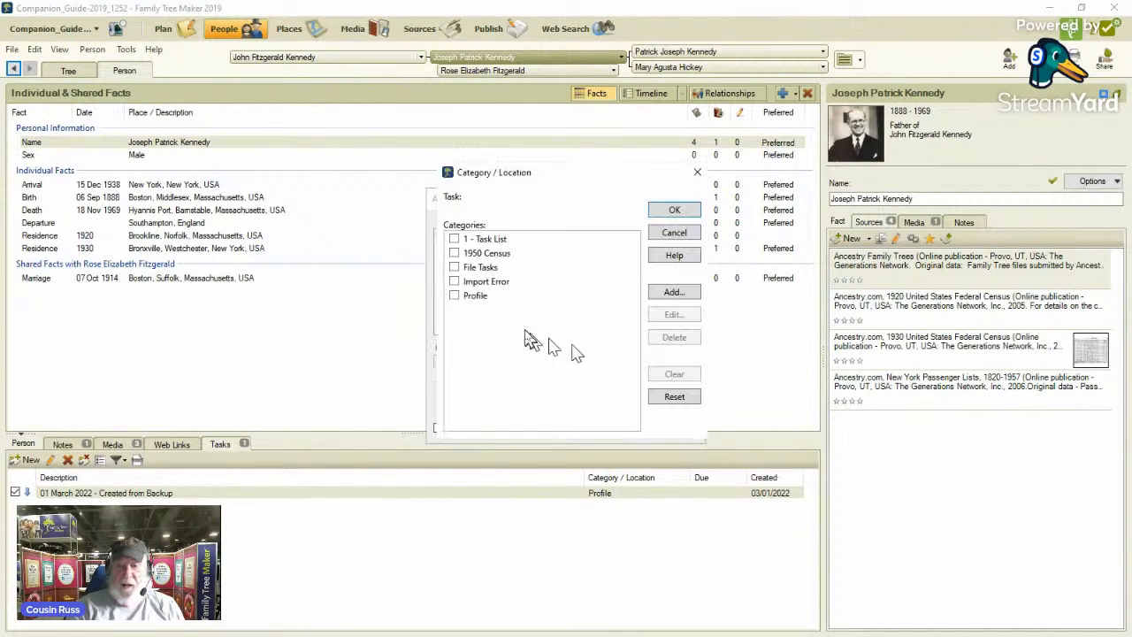
{"action": "left_click", "coordinate": [673, 211]}
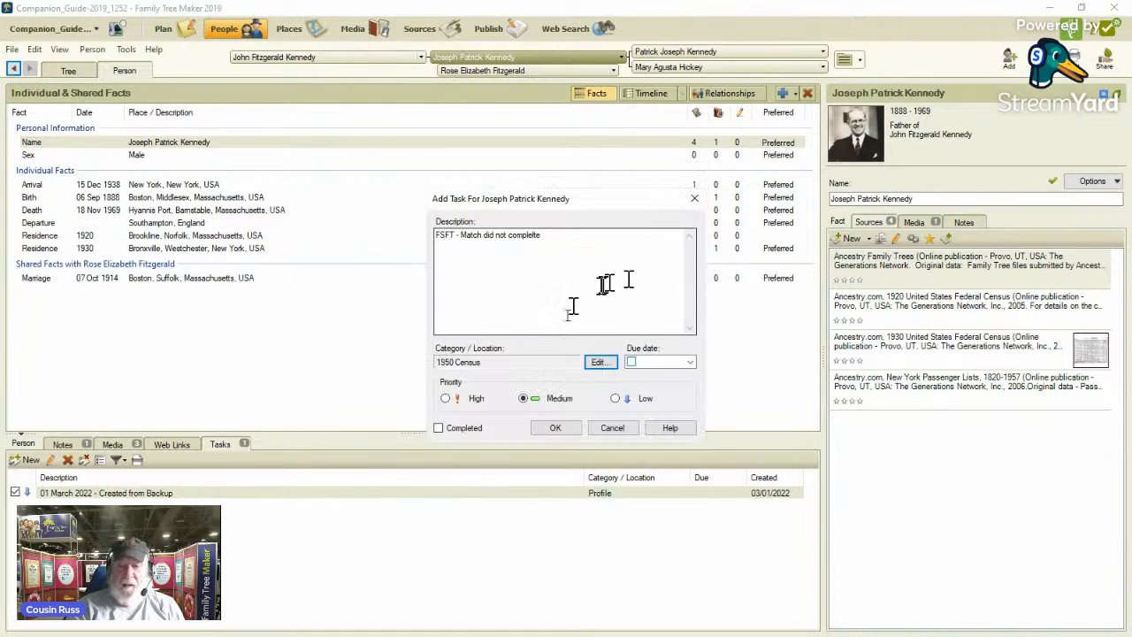
{"action": "left_click", "coordinate": [555, 428]}
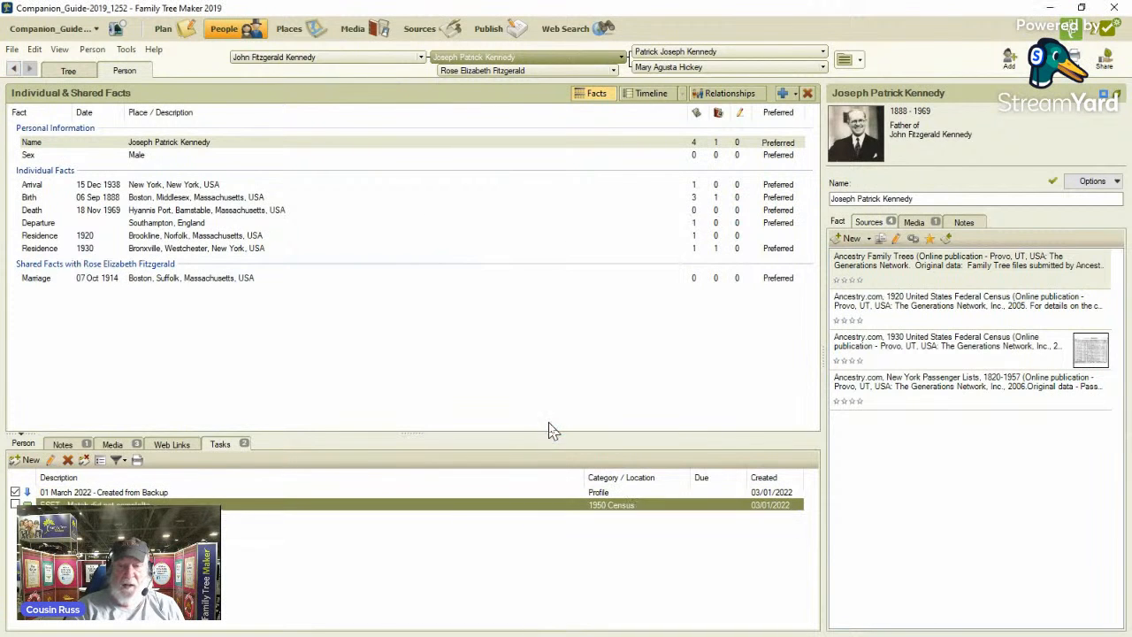
In the family tree, select John F. Kennedy's sister born in 1918 and view her FamilySearch hint, dismissing the message notifications.
{"action": "left_click", "coordinate": [68, 72]}
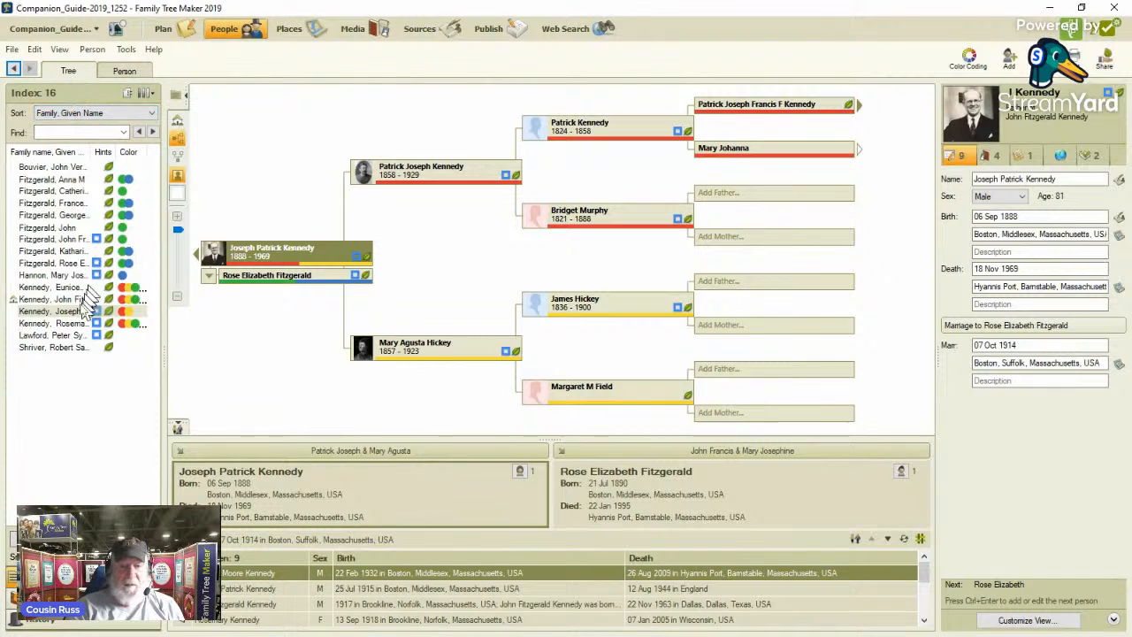
{"action": "left_click", "coordinate": [77, 324]}
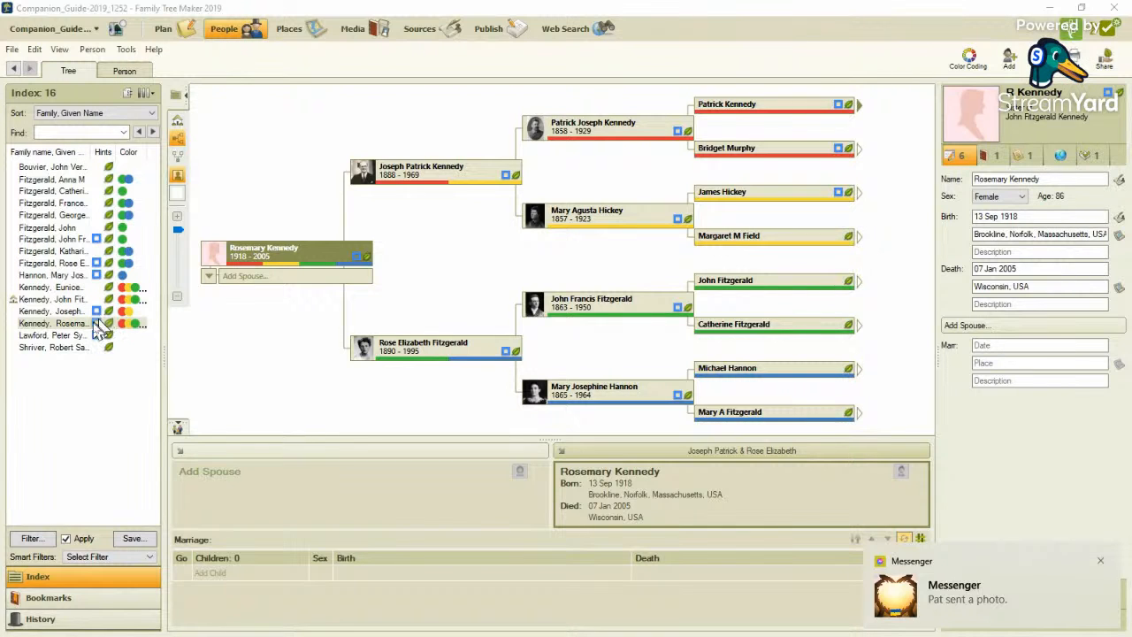
{"action": "mouse_move", "coordinate": [358, 262]}
{"action": "left_click", "coordinate": [137, 75]}
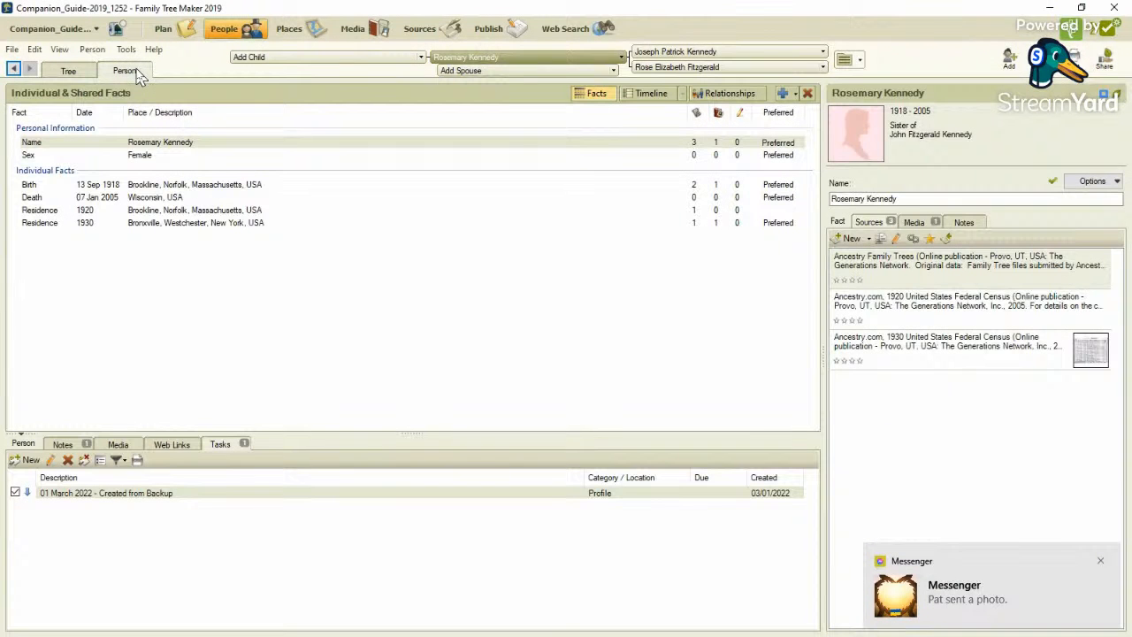
{"action": "left_click", "coordinate": [71, 73]}
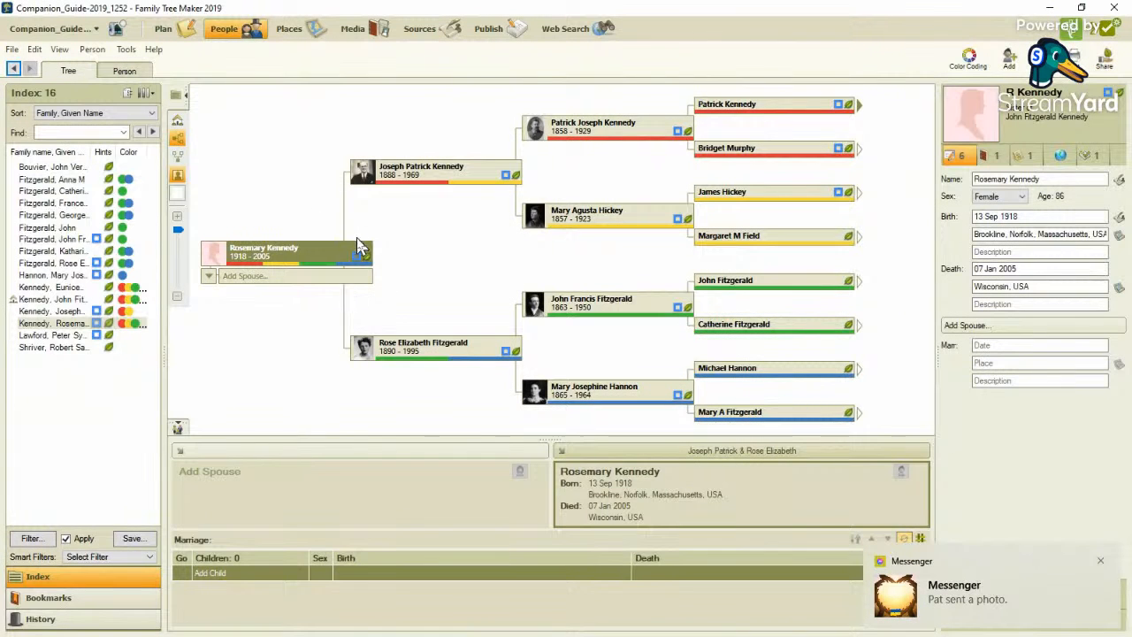
{"action": "left_click", "coordinate": [360, 266]}
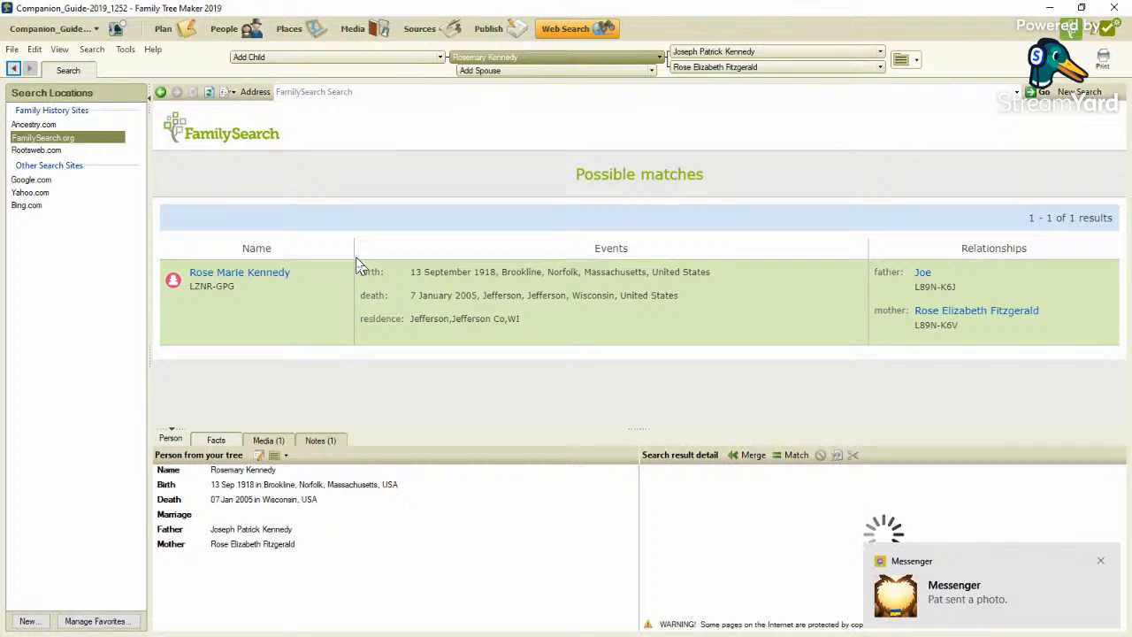
{"action": "left_click", "coordinate": [1102, 561]}
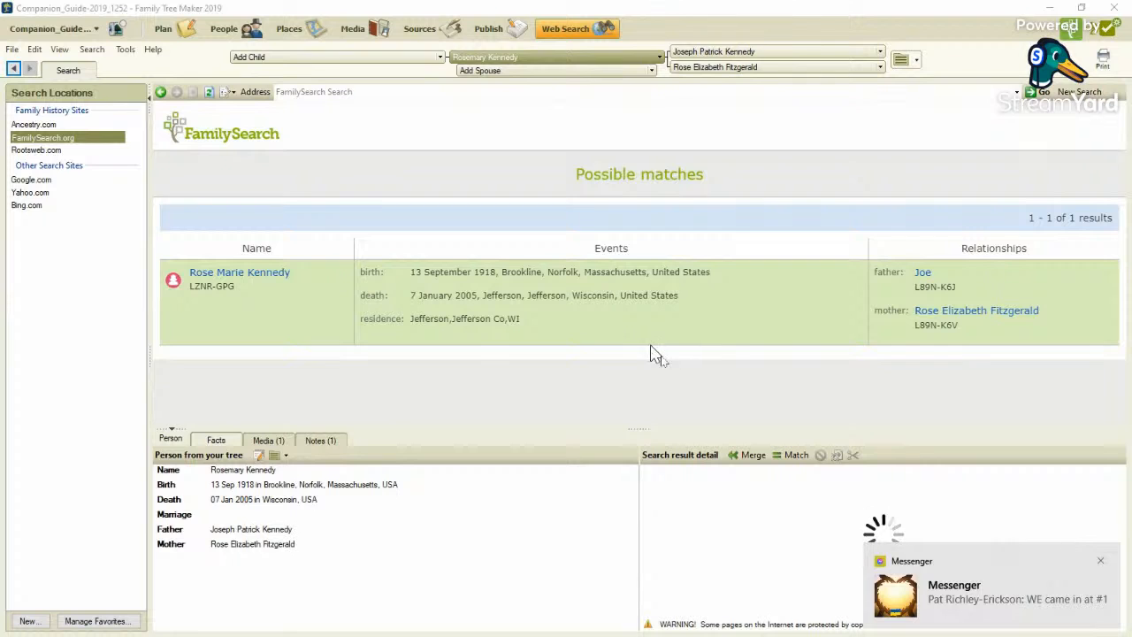
{"action": "left_click", "coordinate": [1101, 560]}
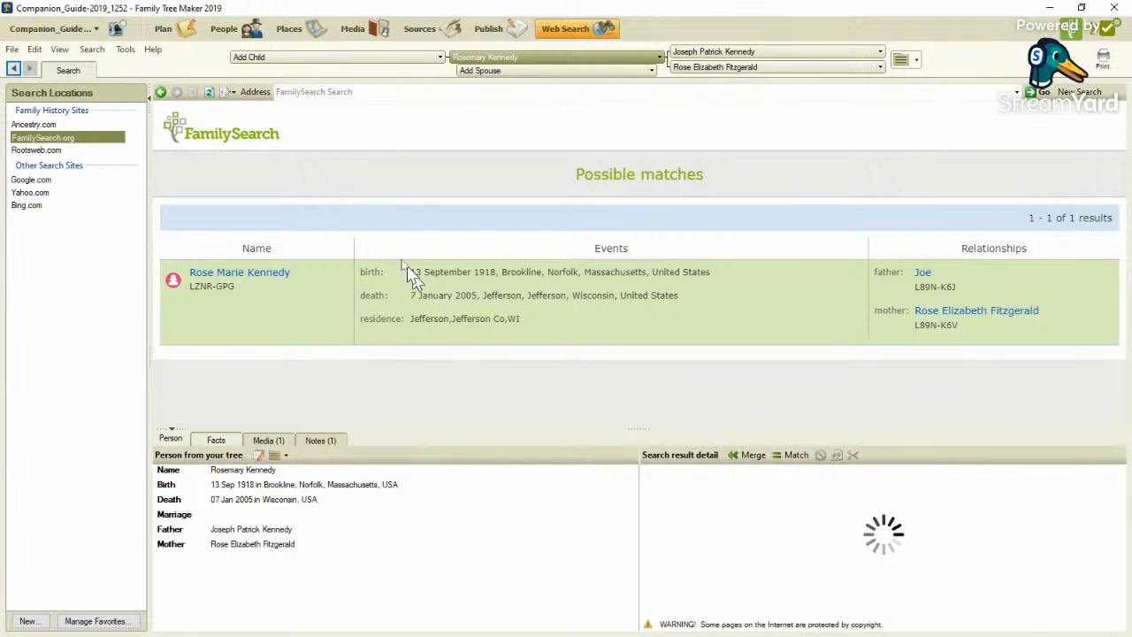
In the facts of the sister born in 1918, add a medium-priority task "FSFT - Match did not complete" in the 1950 Census category; dismiss the message notifications.
{"action": "left_click", "coordinate": [222, 34]}
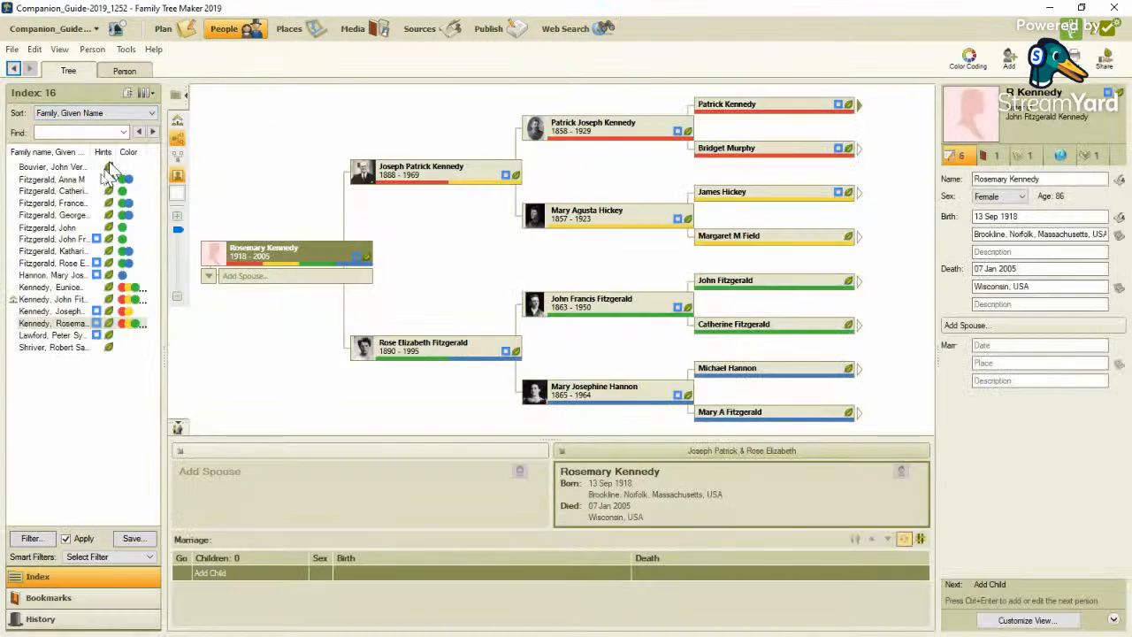
{"action": "left_click", "coordinate": [123, 73]}
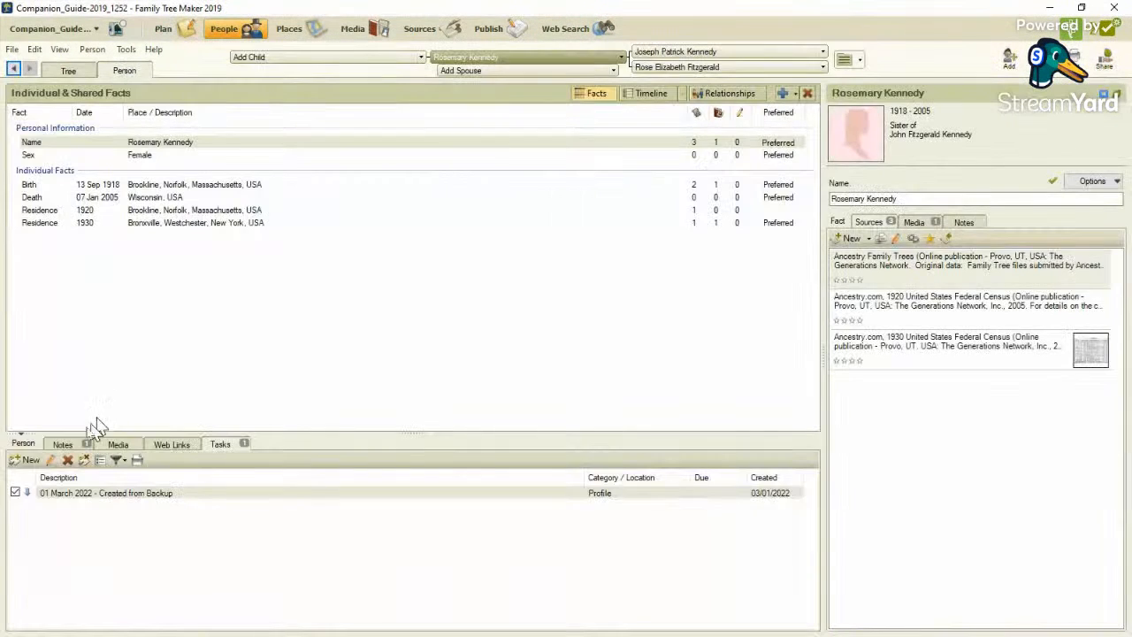
{"action": "left_click", "coordinate": [27, 460]}
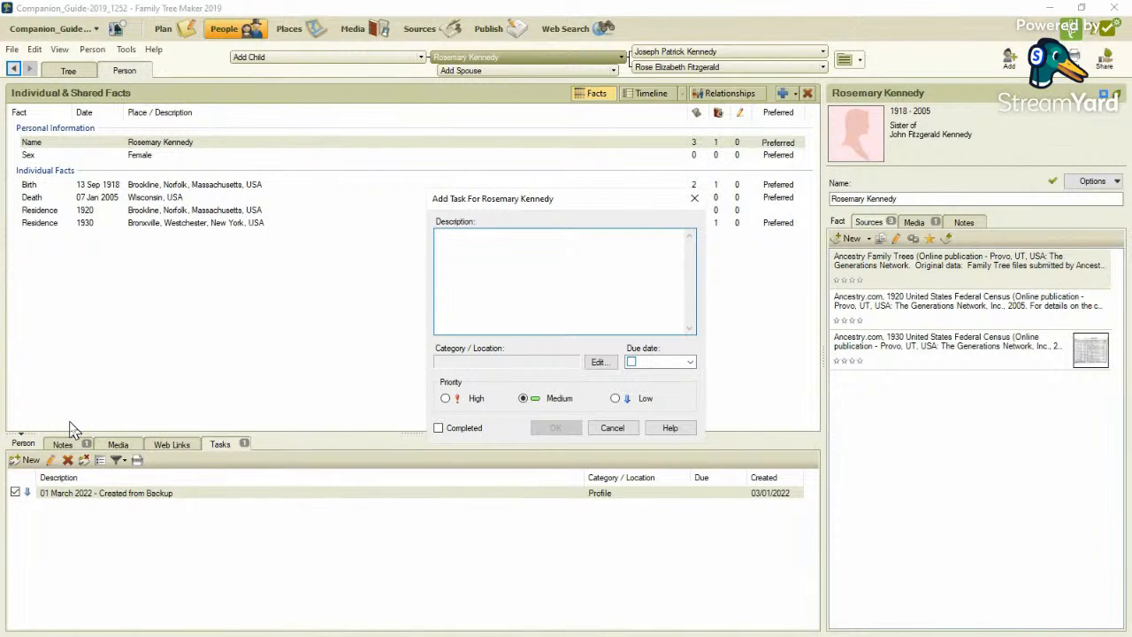
{"action": "type", "text": "FSFT - Match did not complete"}
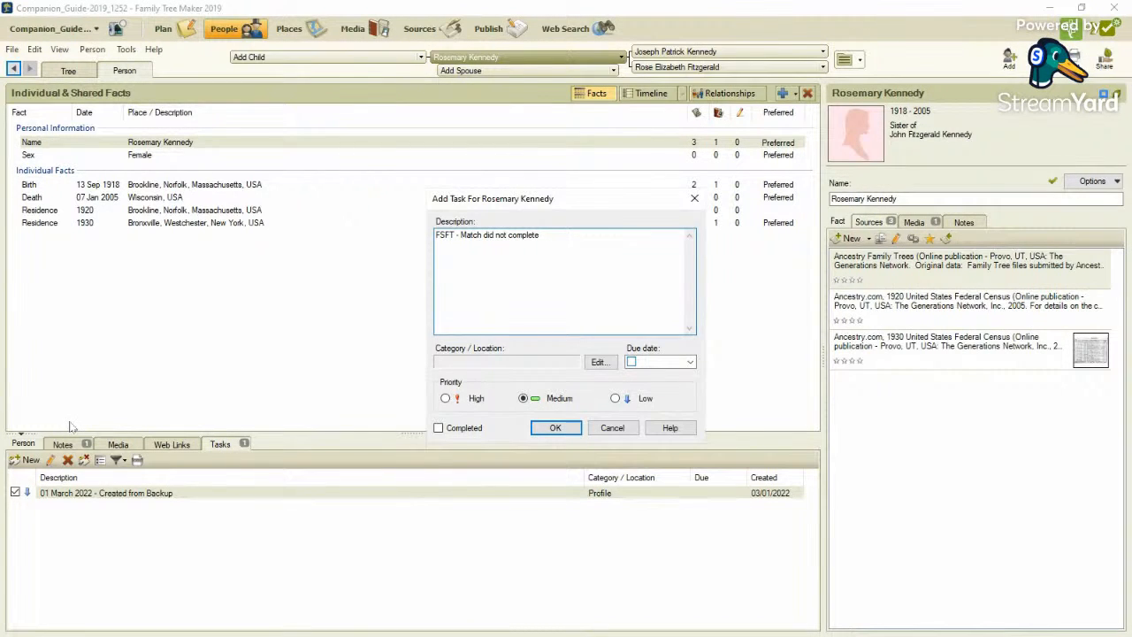
{"action": "left_click", "coordinate": [601, 362]}
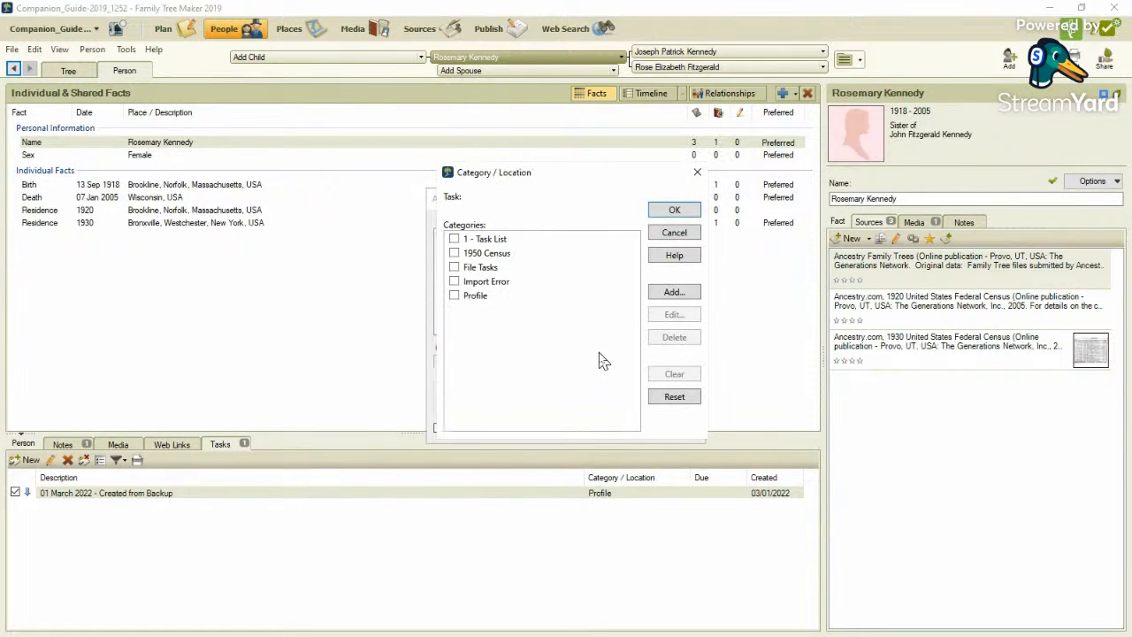
{"action": "left_click", "coordinate": [454, 253]}
{"action": "left_click", "coordinate": [675, 210]}
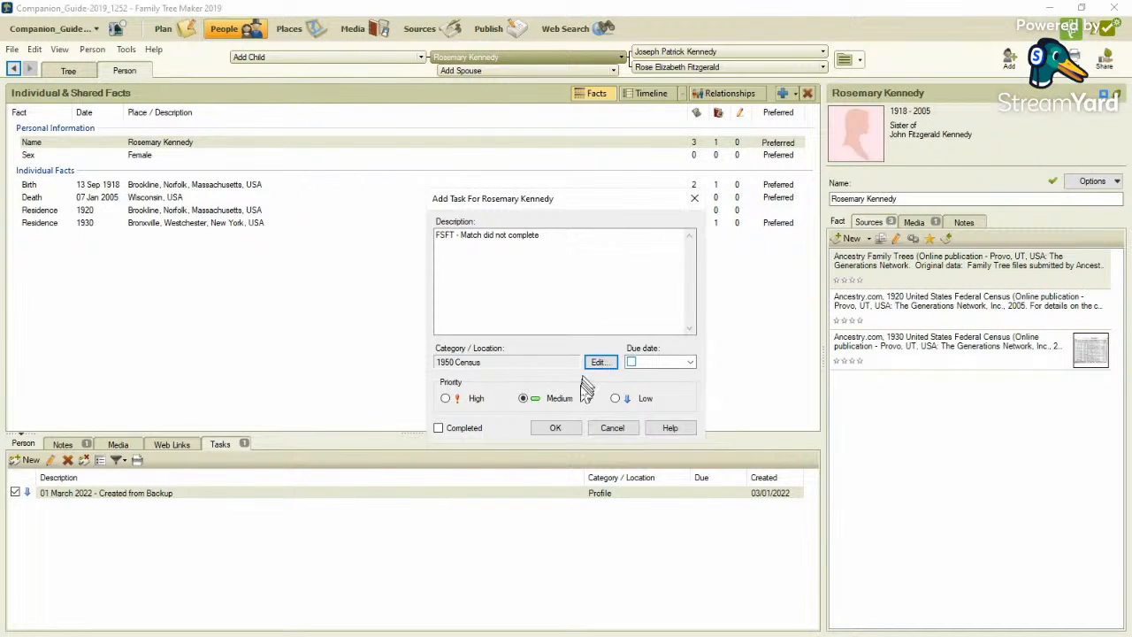
{"action": "left_click", "coordinate": [557, 427]}
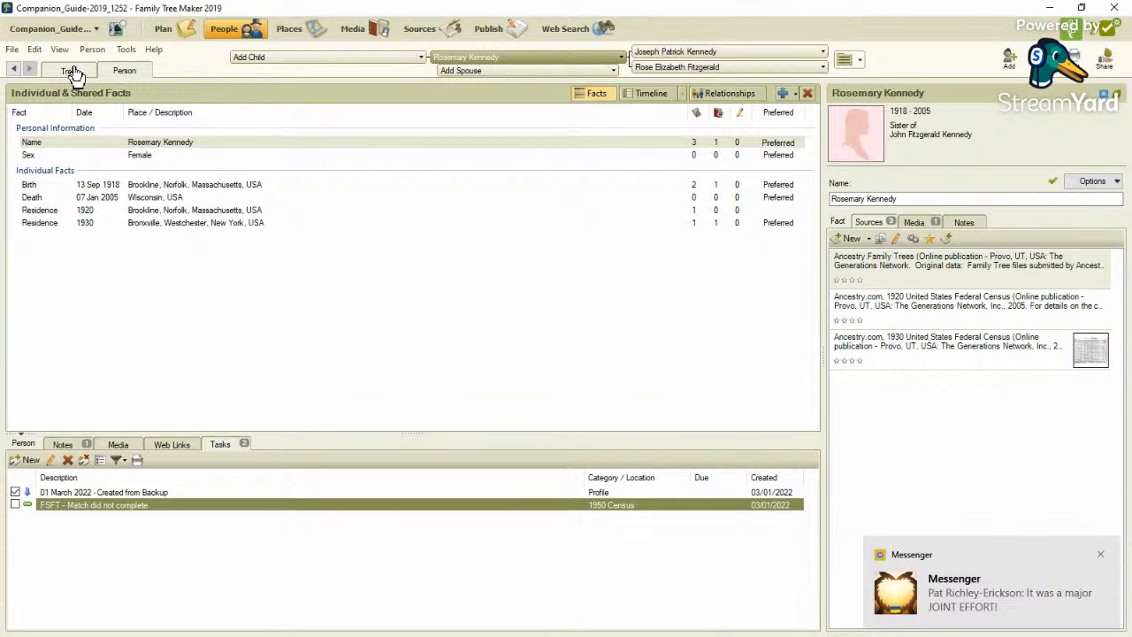
{"action": "left_click", "coordinate": [1104, 555]}
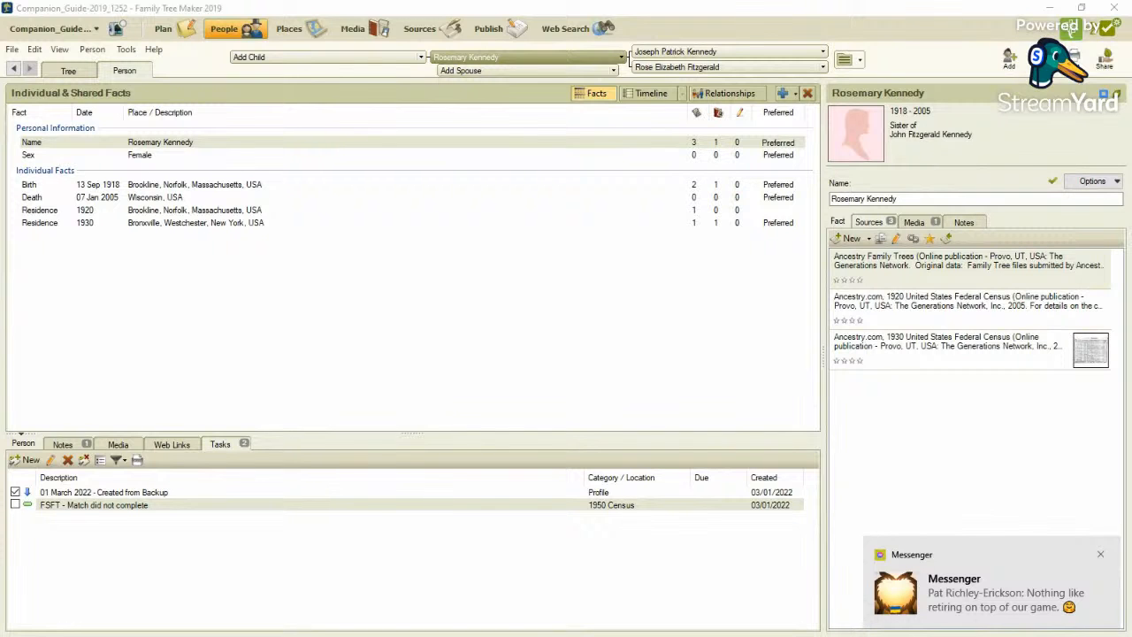
{"action": "left_click", "coordinate": [1103, 555]}
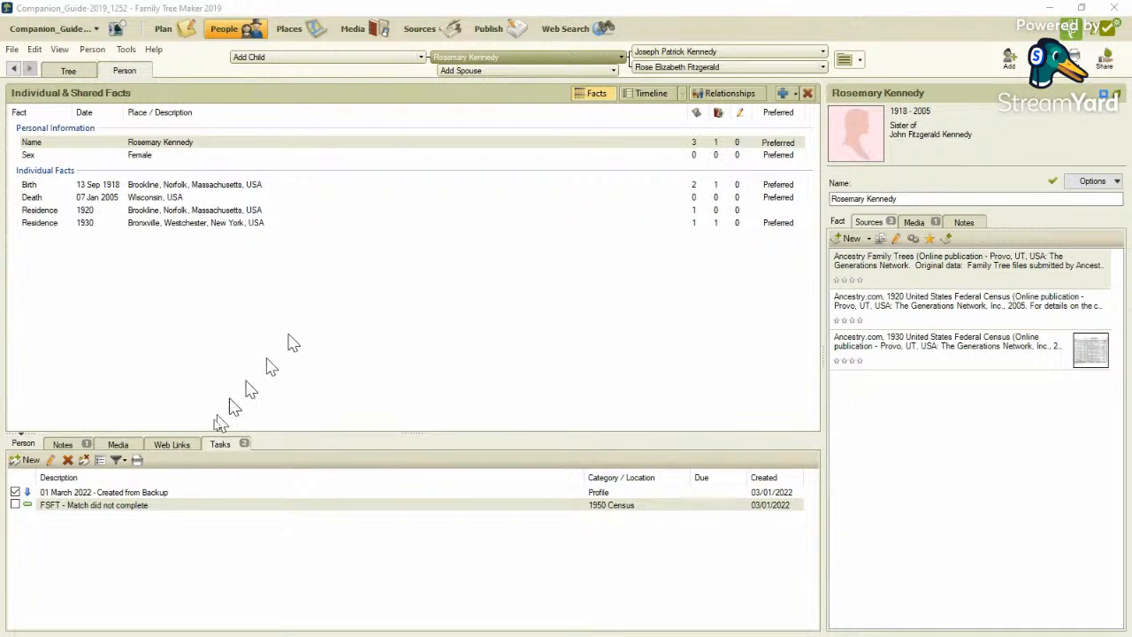
Return to the family tree, select John F. Kennedy's brother-in-law born in 1923 and open his FamilySearch hint.
{"action": "left_click", "coordinate": [70, 72]}
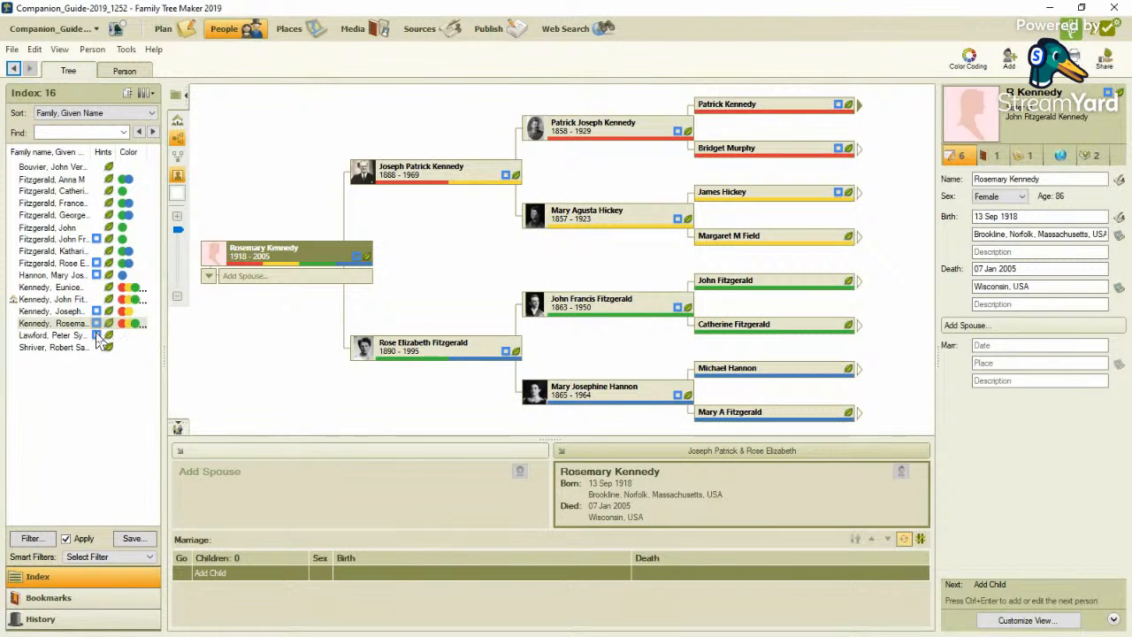
{"action": "left_click", "coordinate": [74, 335]}
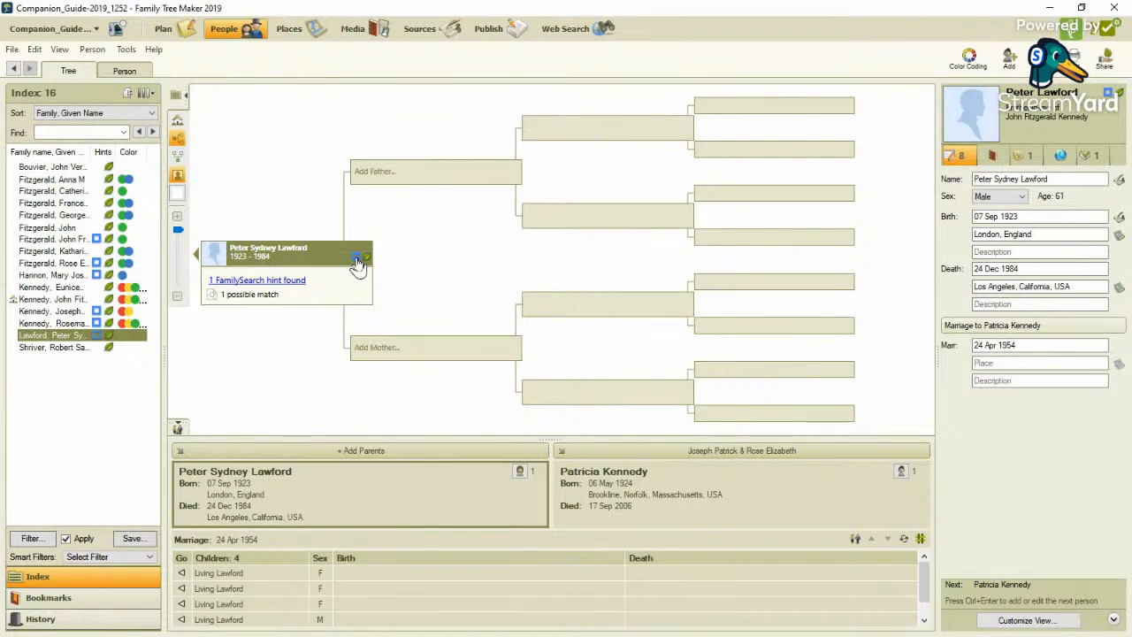
{"action": "left_click", "coordinate": [358, 265]}
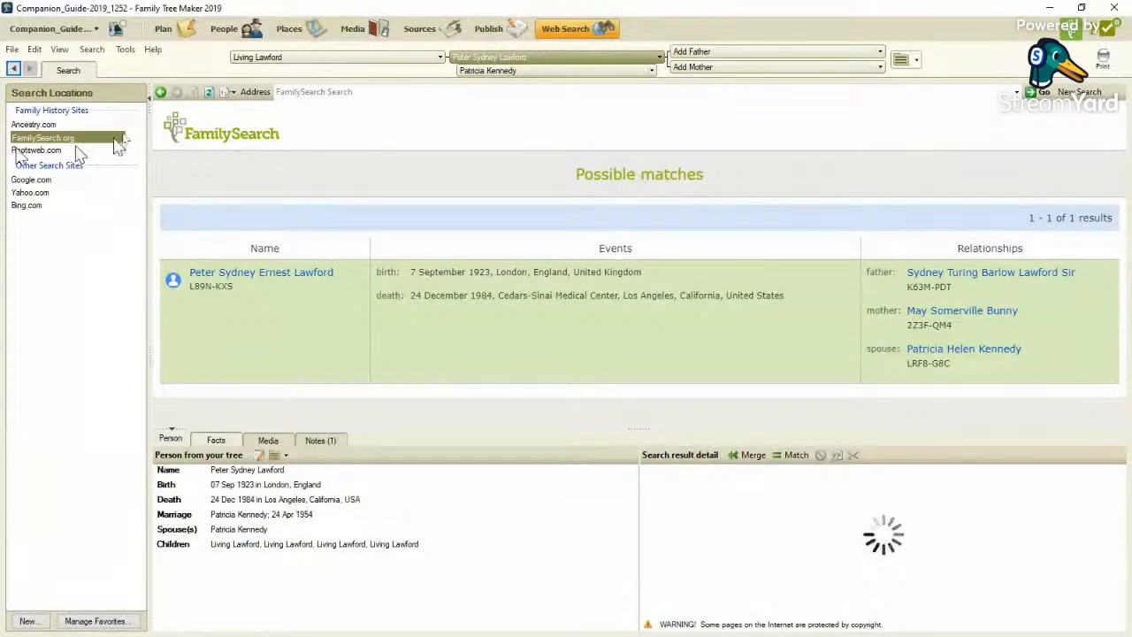
In the facts of the brother-in-law born in 1923, add a medium-priority task "FSFT - Metch did not complete" in the 1950 Census category.
{"action": "left_click", "coordinate": [221, 35]}
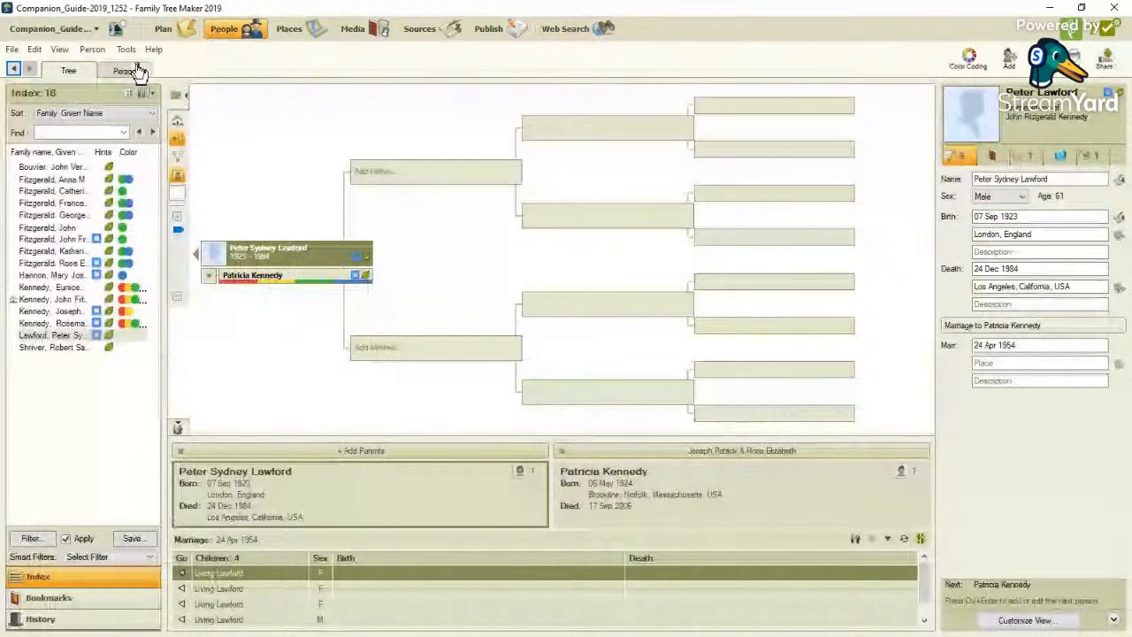
{"action": "left_click", "coordinate": [133, 74]}
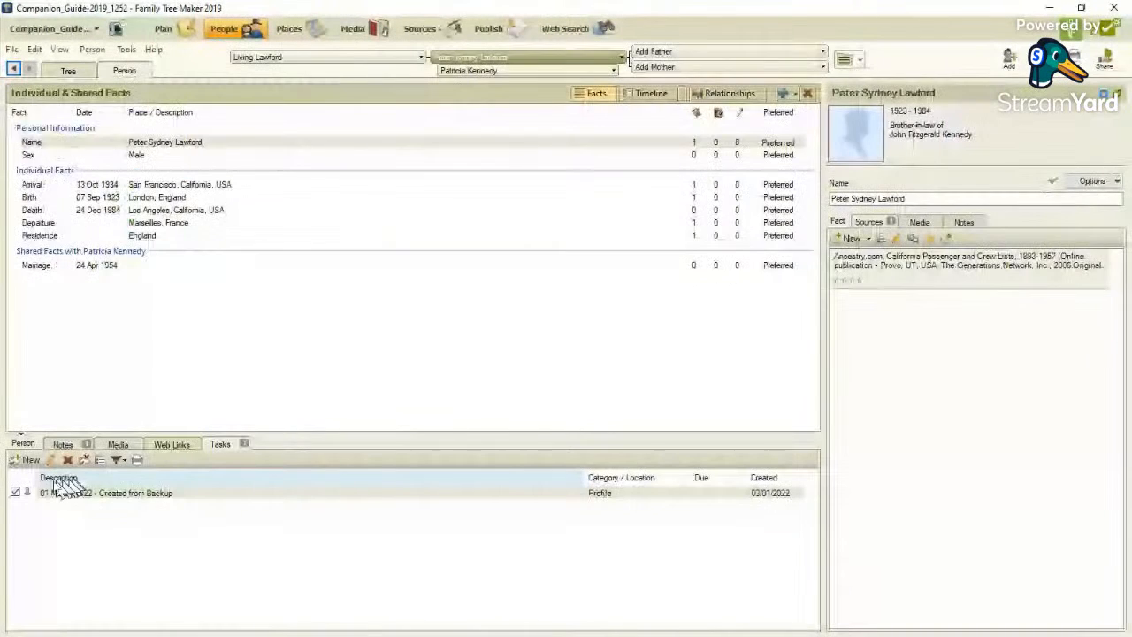
{"action": "left_click", "coordinate": [31, 460]}
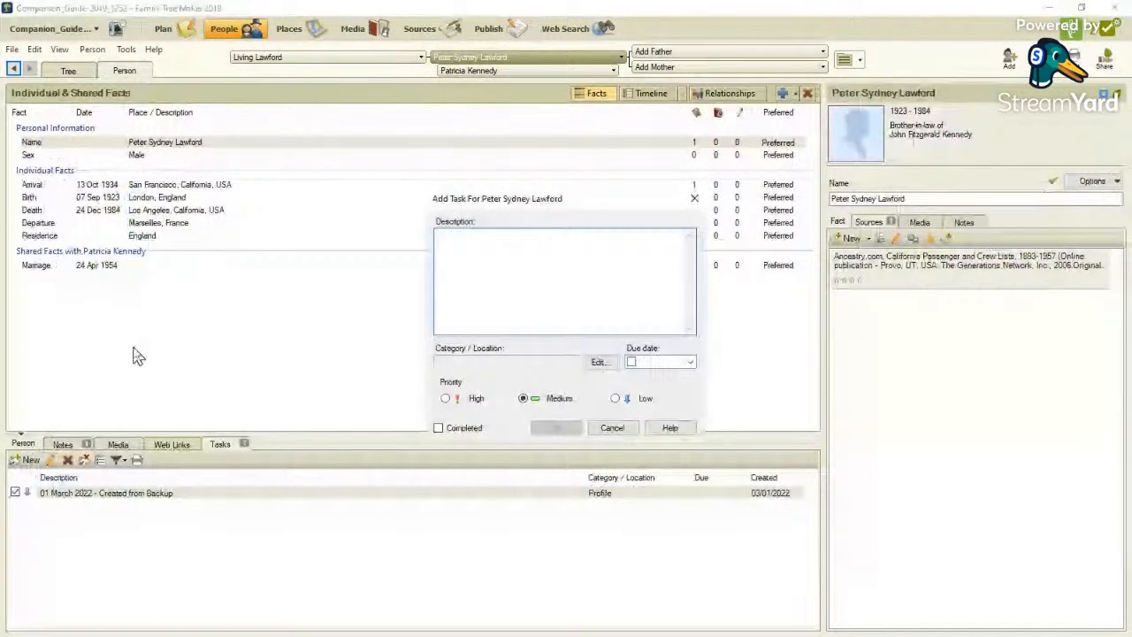
{"action": "type", "text": "FSFT"}
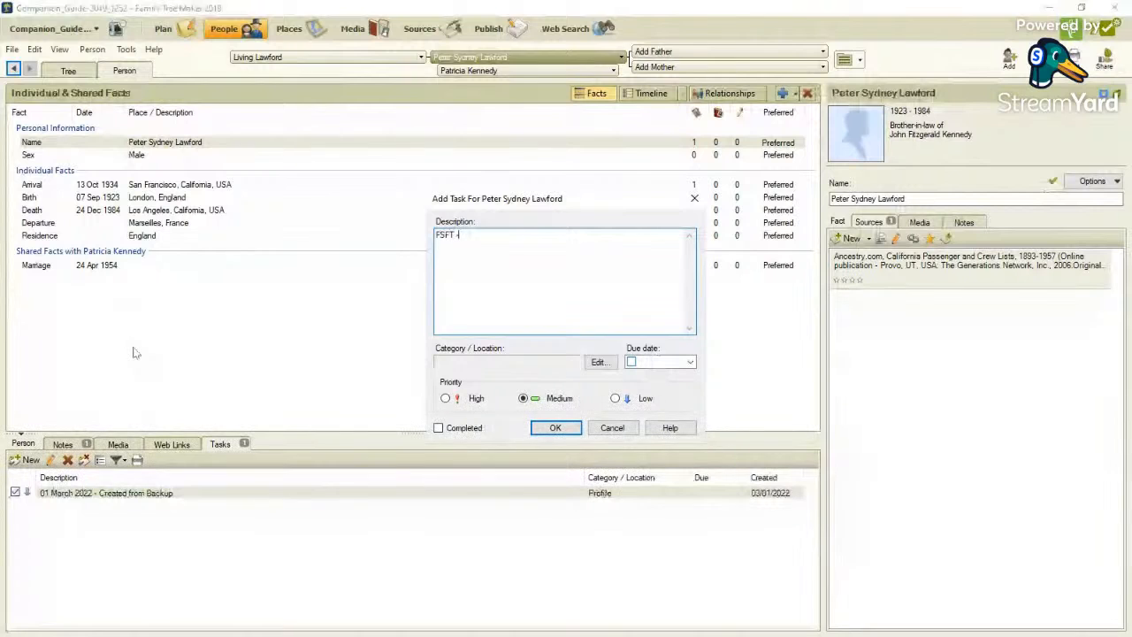
{"action": "type", "text": " - Metch "}
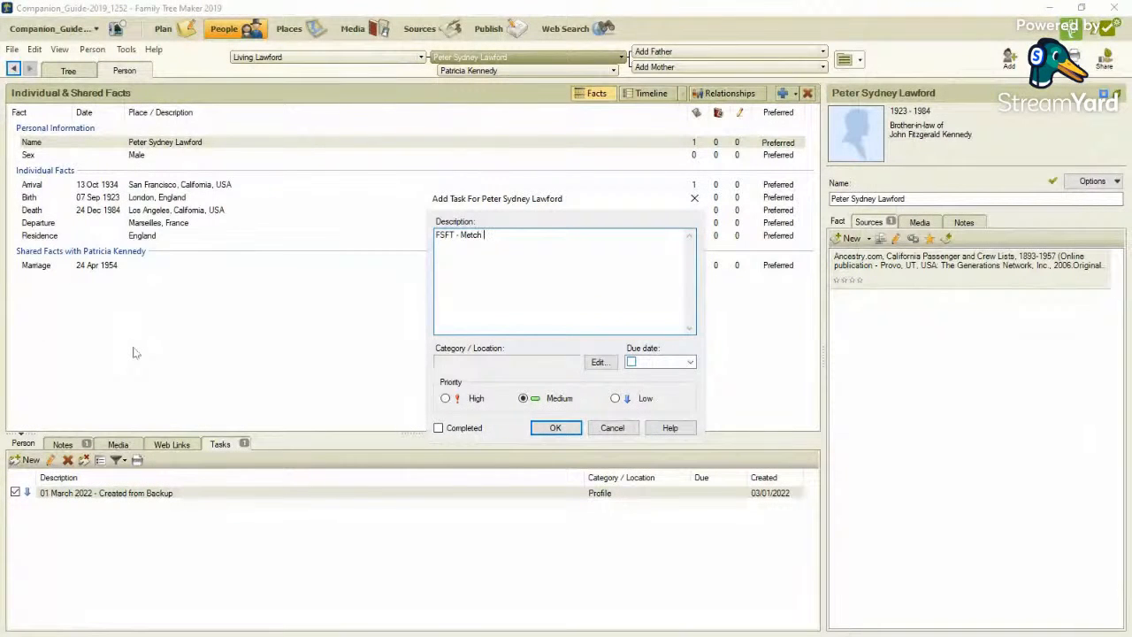
{"action": "type", "text": "did not compl"}
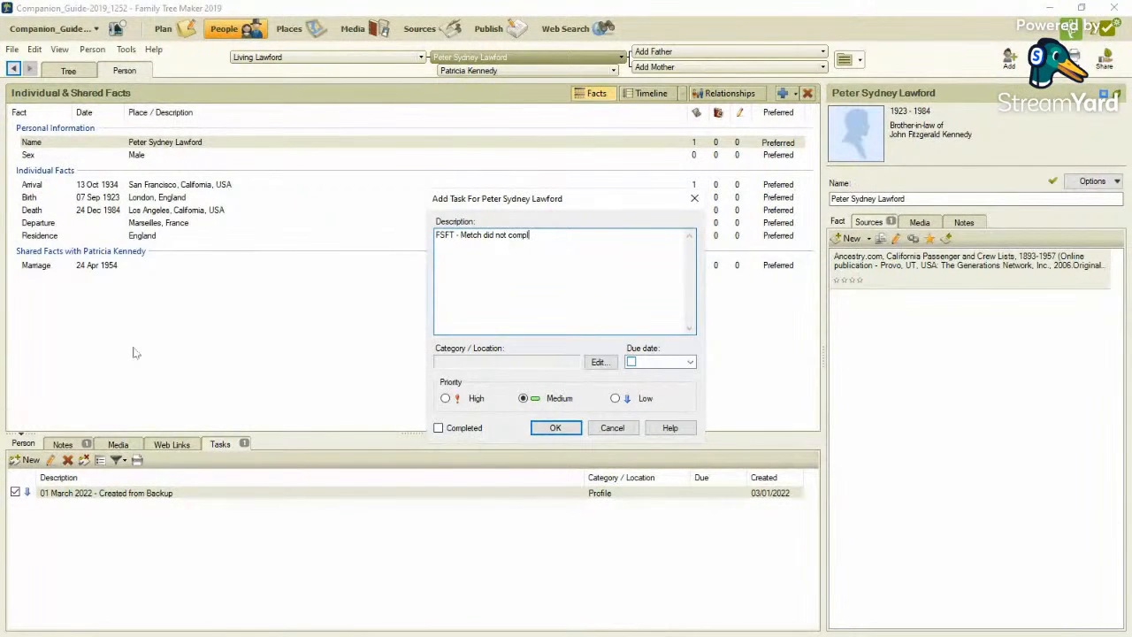
{"action": "key", "text": "BackSpace"}
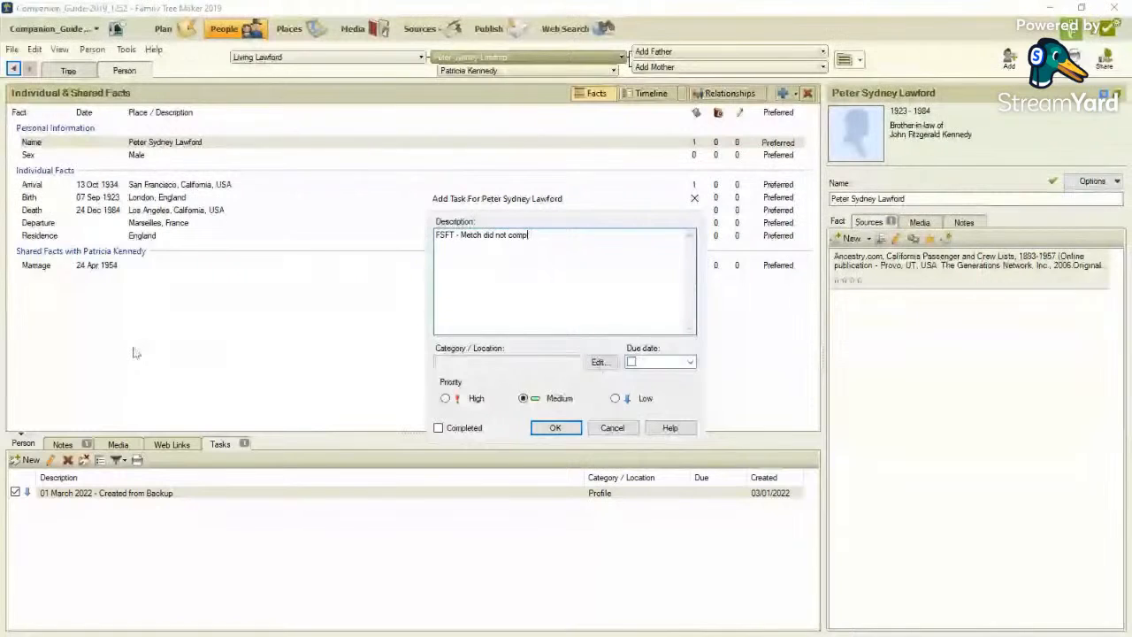
{"action": "type", "text": "l"}
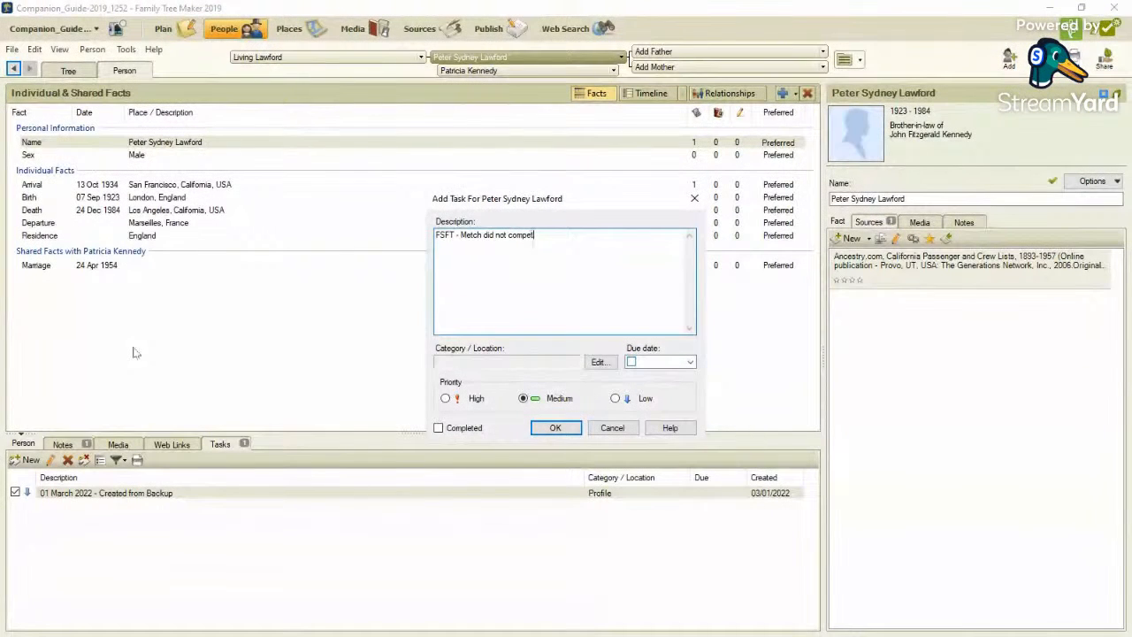
{"action": "type", "text": "ete"}
{"action": "left_click", "coordinate": [600, 363]}
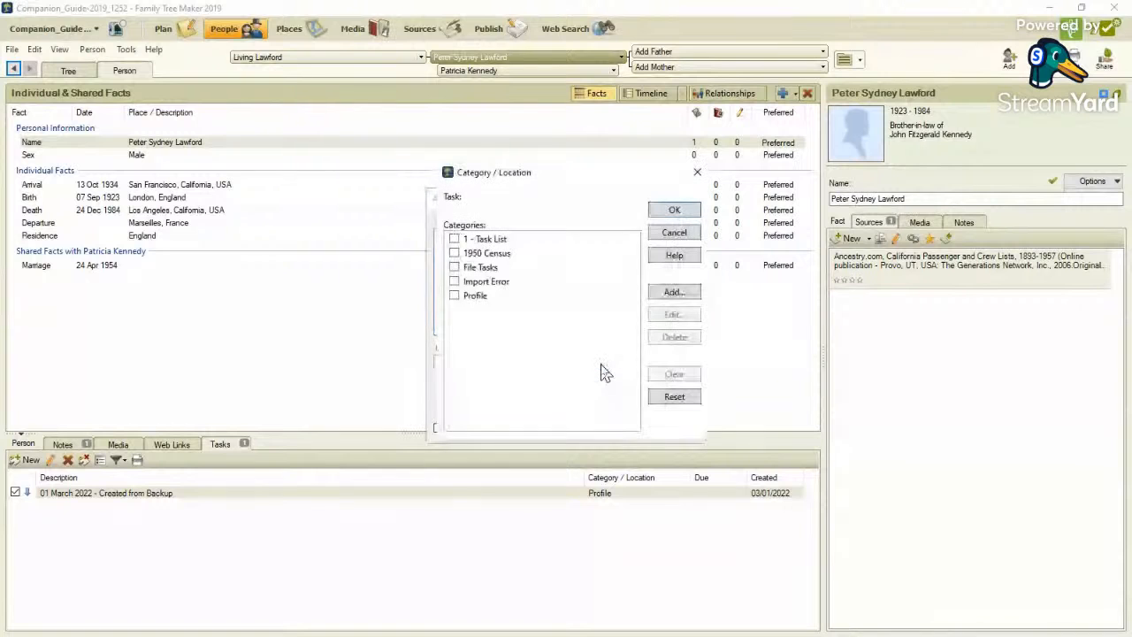
{"action": "left_click", "coordinate": [455, 253]}
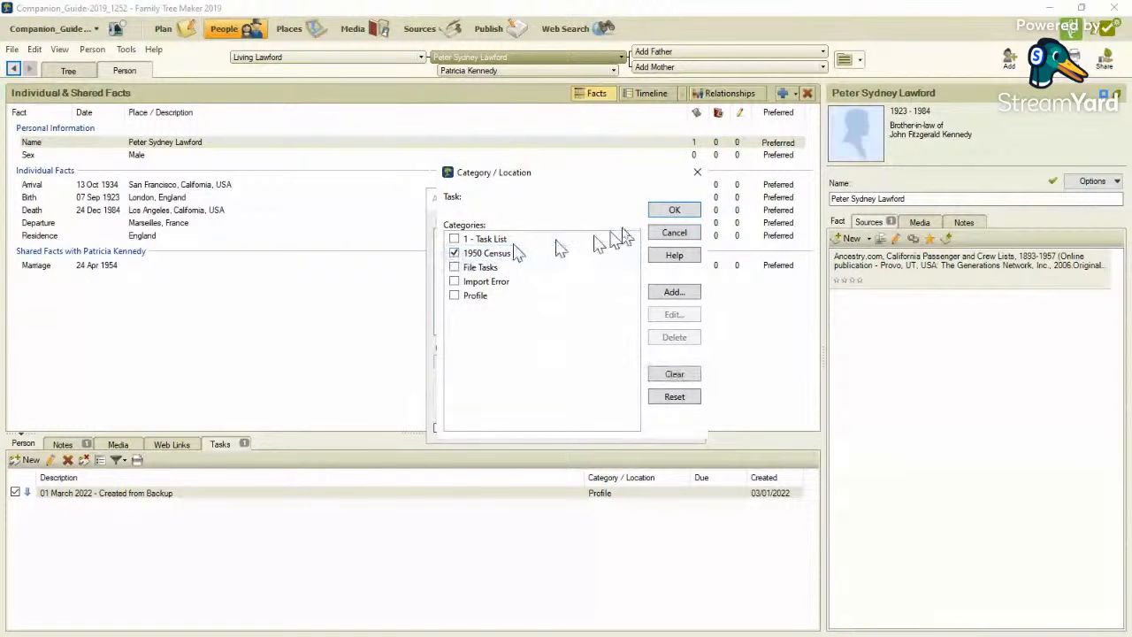
{"action": "left_click", "coordinate": [675, 213]}
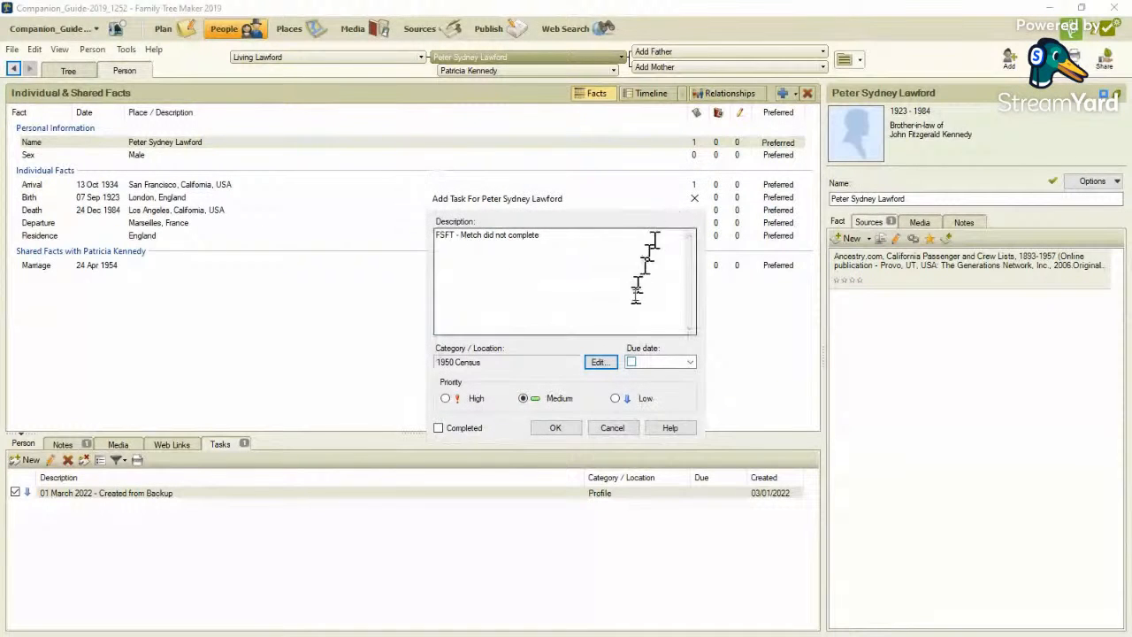
{"action": "left_click", "coordinate": [558, 428]}
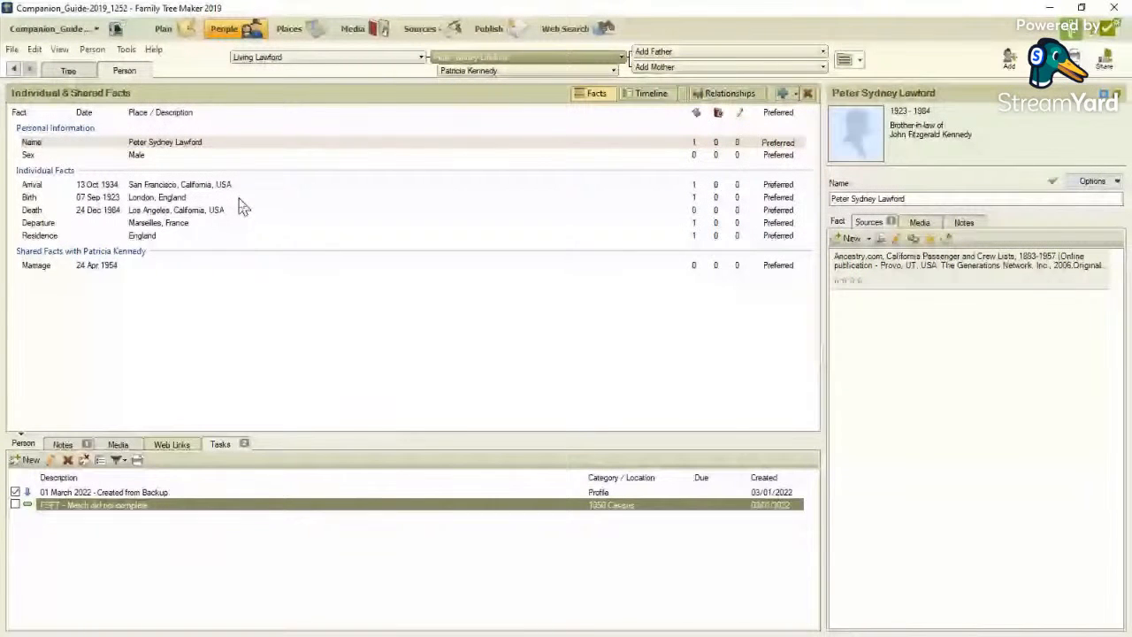
In the tree's overall task list, copy the sister's task description and paste it into the father's task as "FSFT - Match did not complete".
{"action": "left_click", "coordinate": [84, 74]}
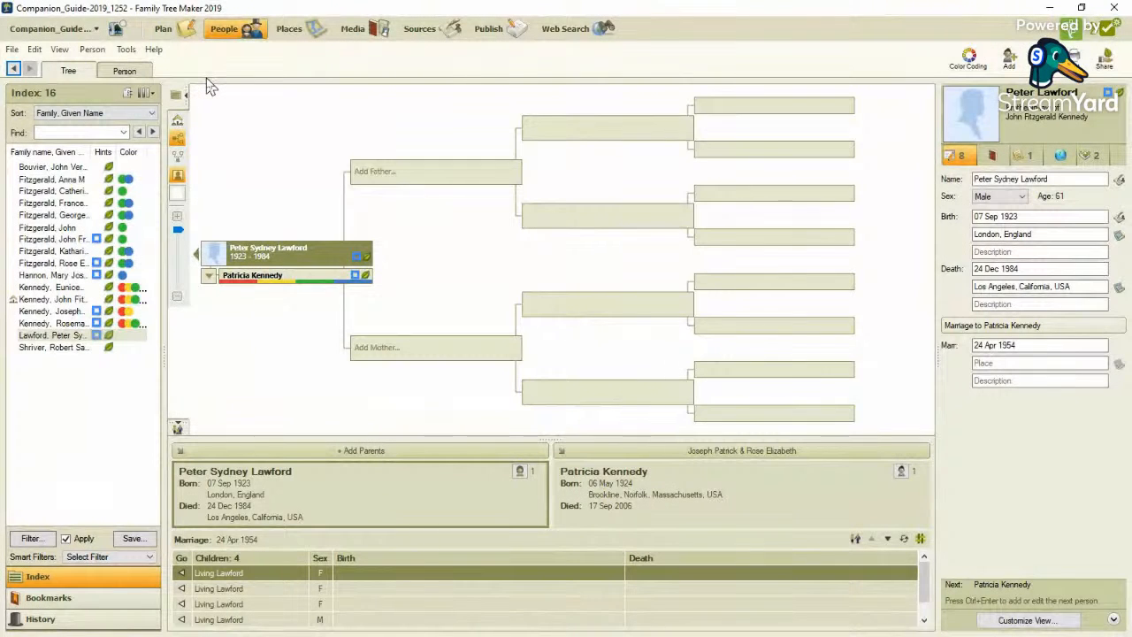
{"action": "left_click", "coordinate": [163, 30]}
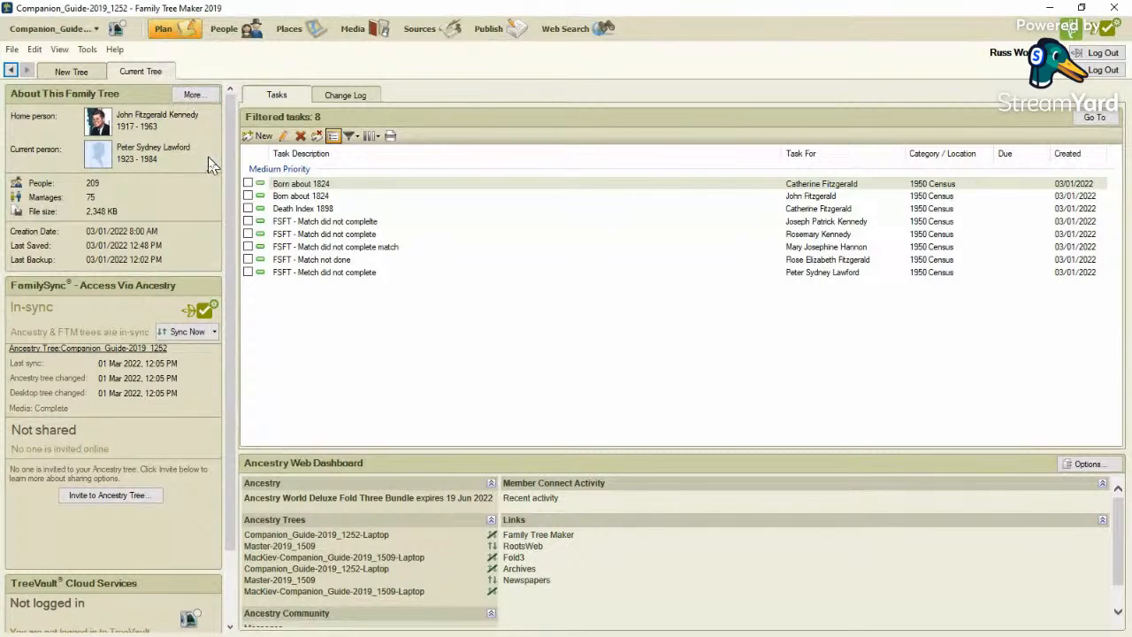
{"action": "double_click", "coordinate": [360, 234]}
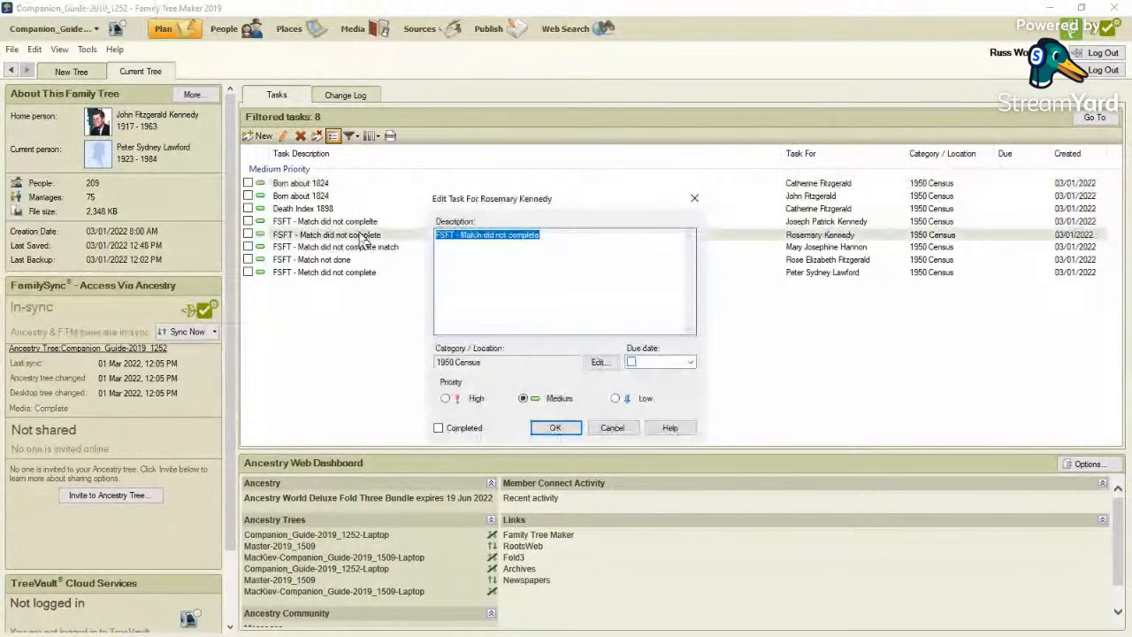
{"action": "left_click", "coordinate": [555, 428]}
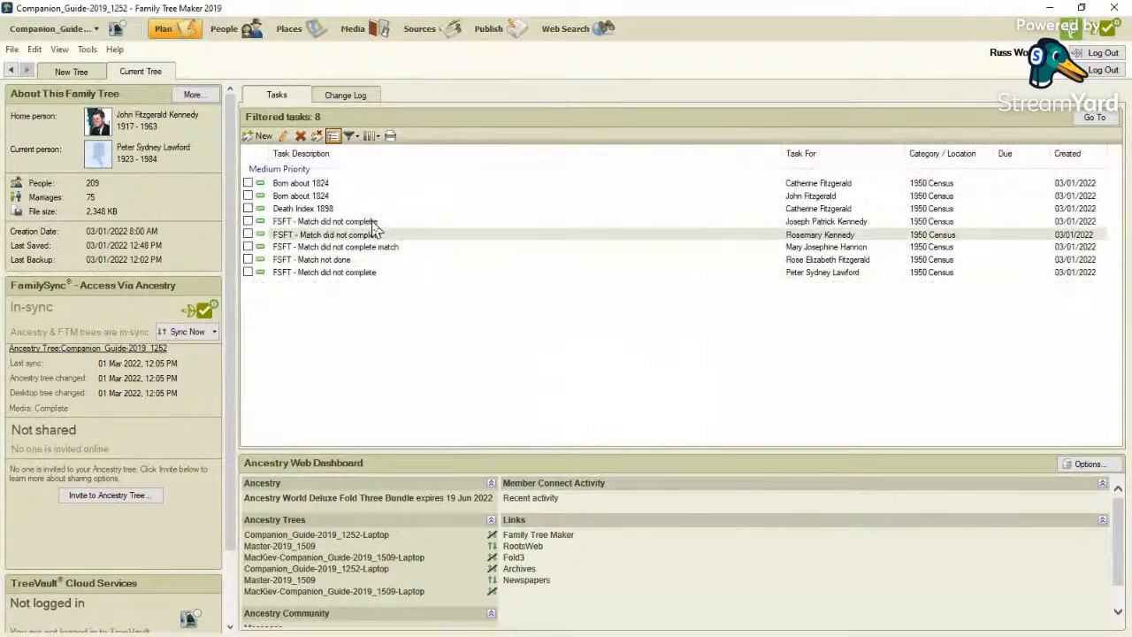
{"action": "left_click", "coordinate": [373, 223]}
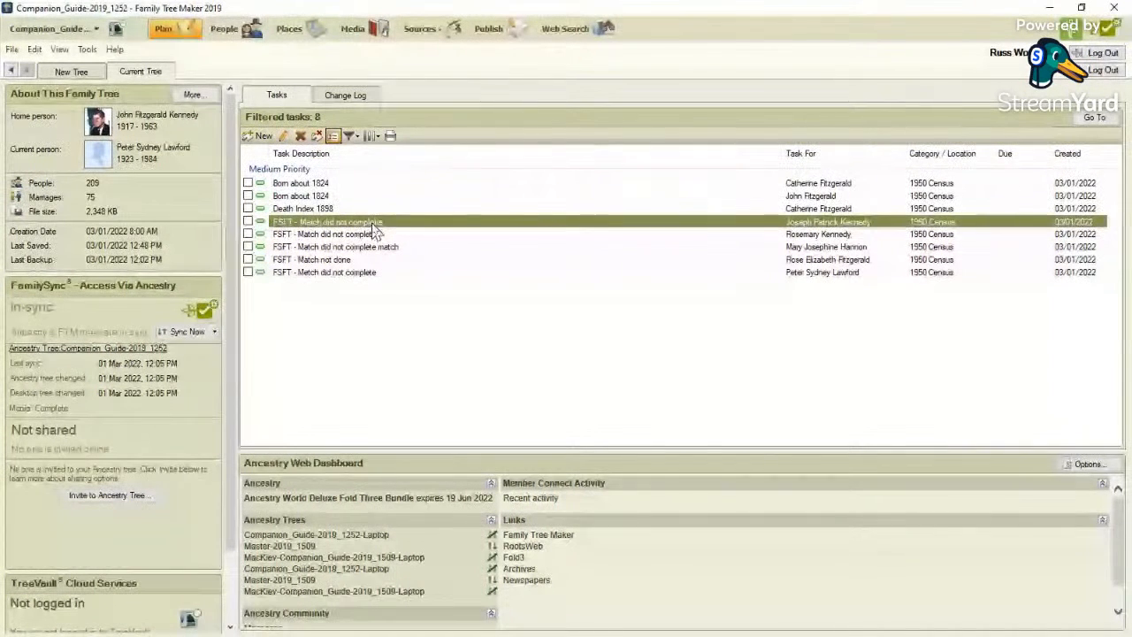
{"action": "double_click", "coordinate": [372, 224]}
{"action": "type", "text": "FSFT - Match did not complete"}
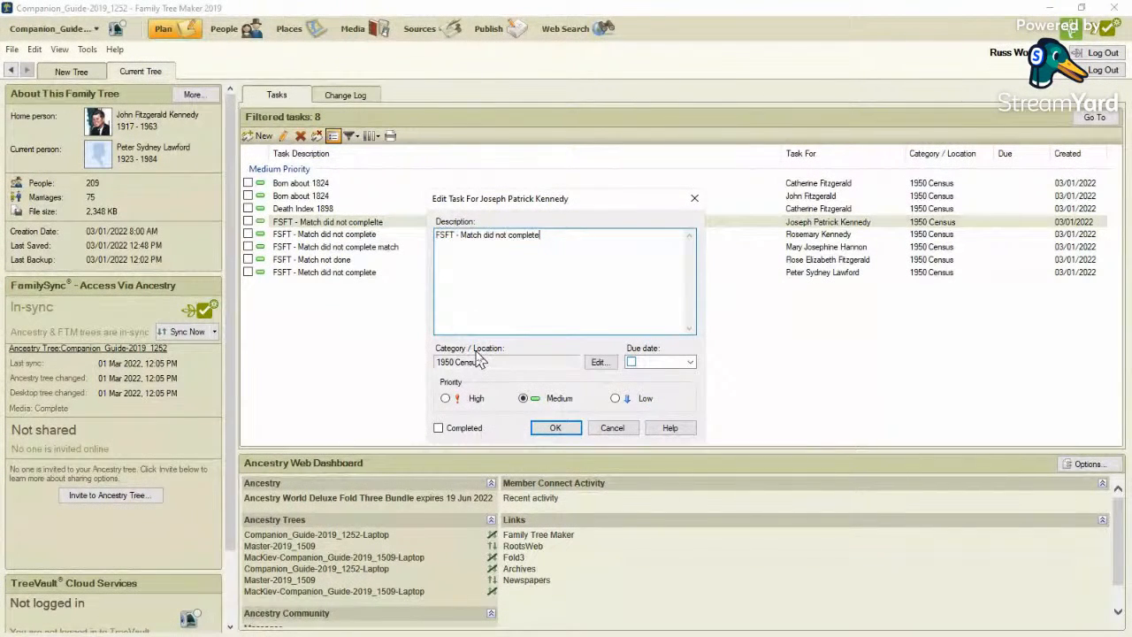
{"action": "left_click", "coordinate": [558, 427]}
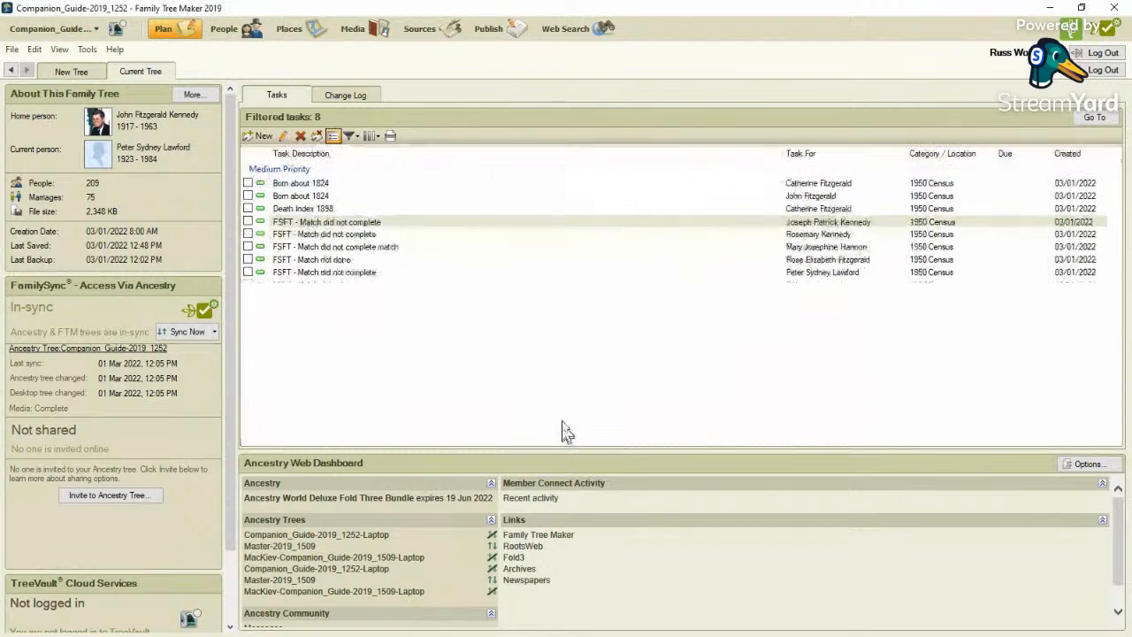
Replace the description of the maternal grandmother's task with the copied text "FSFT - Match did not complete".
{"action": "left_click", "coordinate": [403, 248]}
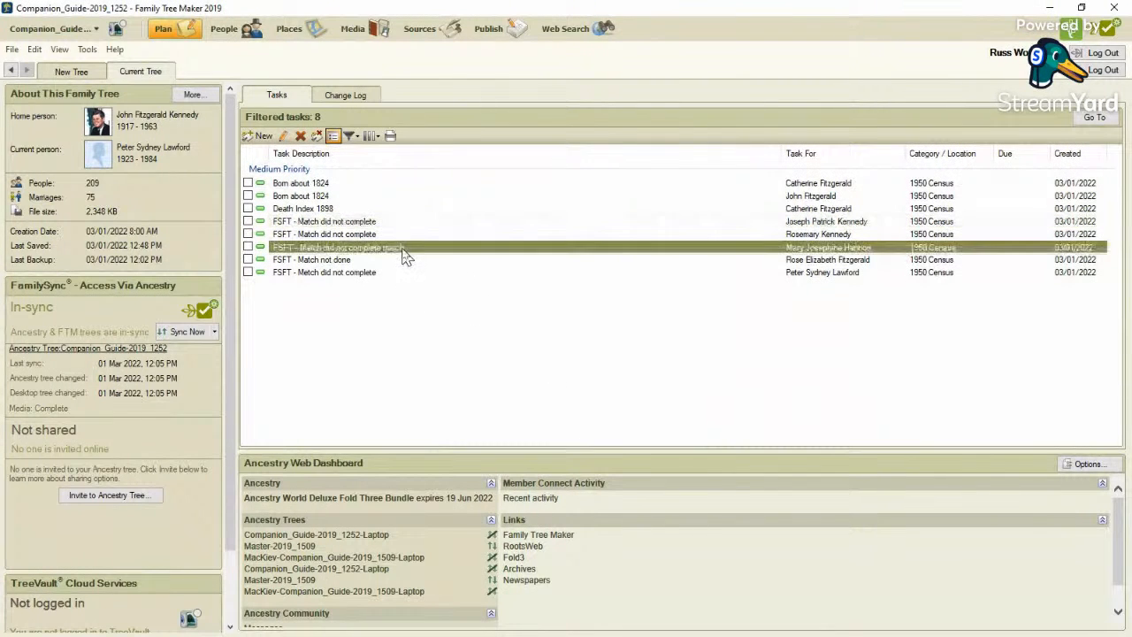
{"action": "double_click", "coordinate": [403, 251]}
{"action": "type", "text": "FSFT - Match did not complete"}
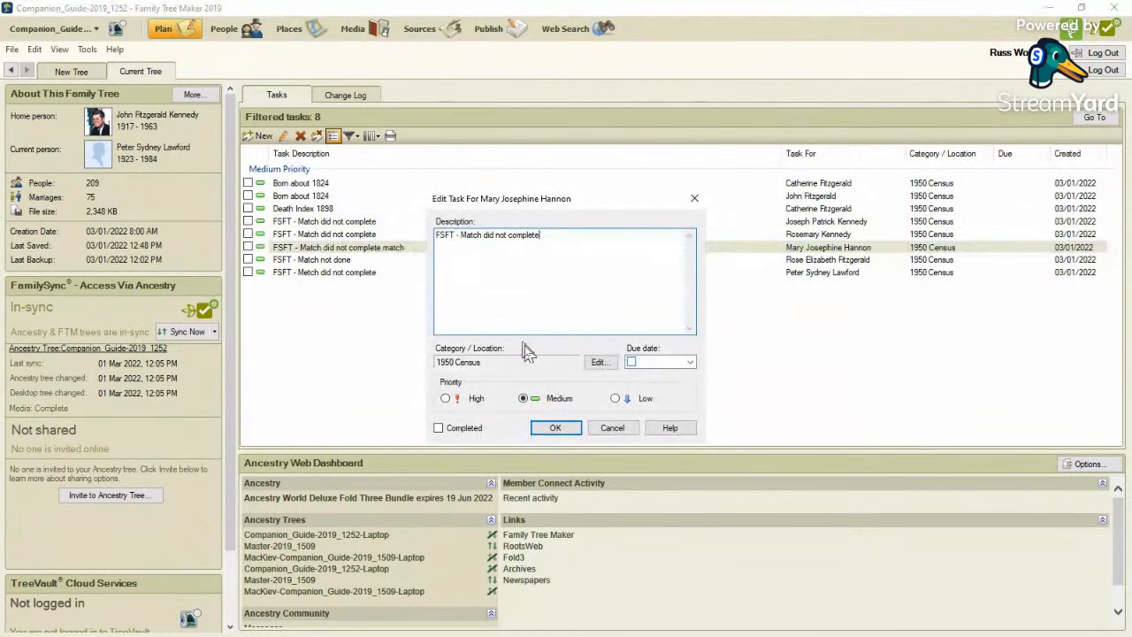
{"action": "left_click", "coordinate": [556, 428]}
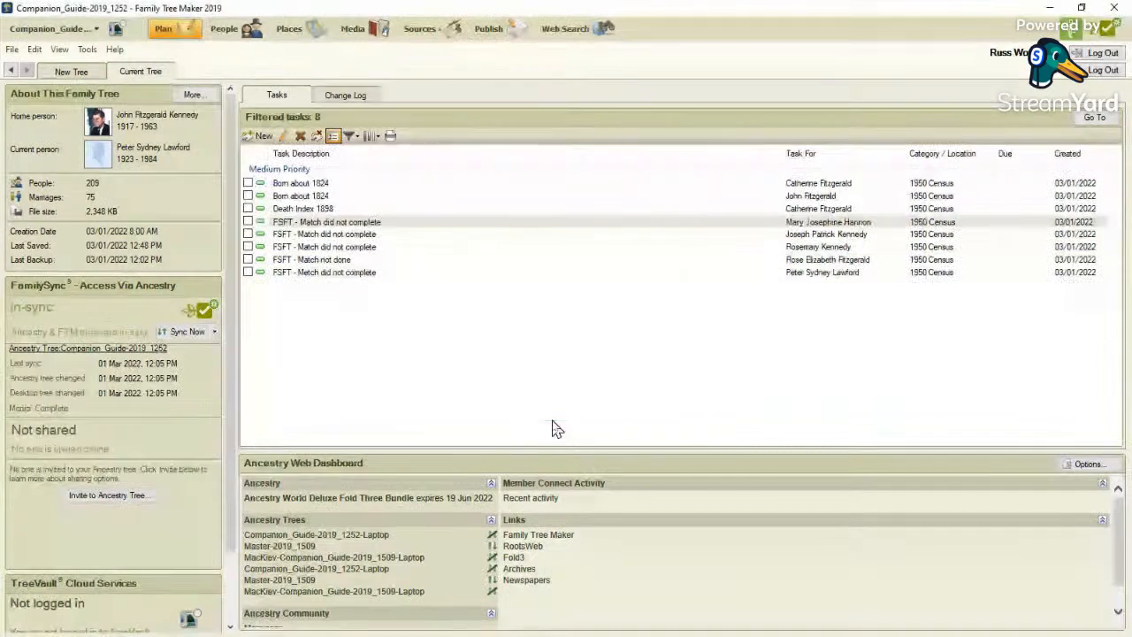
Replace the description of the mother's task with the copied text "FSFT - Match did not complete".
{"action": "left_click", "coordinate": [396, 262]}
{"action": "double_click", "coordinate": [398, 262]}
{"action": "type", "text": "FSFT - Match did not complete"}
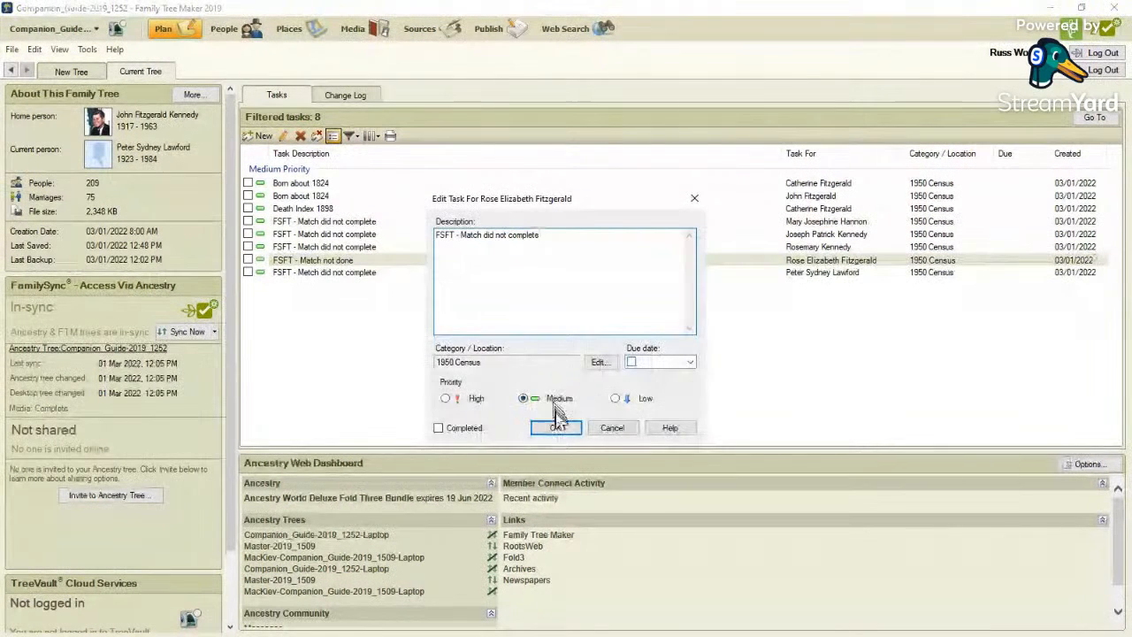
{"action": "left_click", "coordinate": [556, 428]}
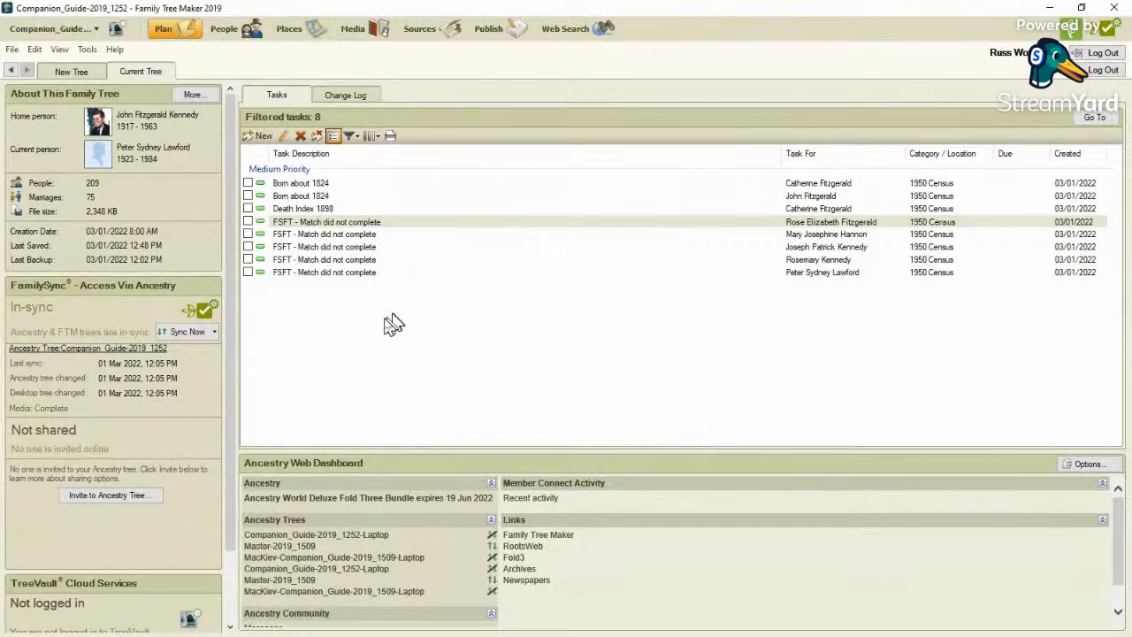
Sort the filtered task list by task description, by the person each task is for, and by category.
{"action": "left_click", "coordinate": [338, 160]}
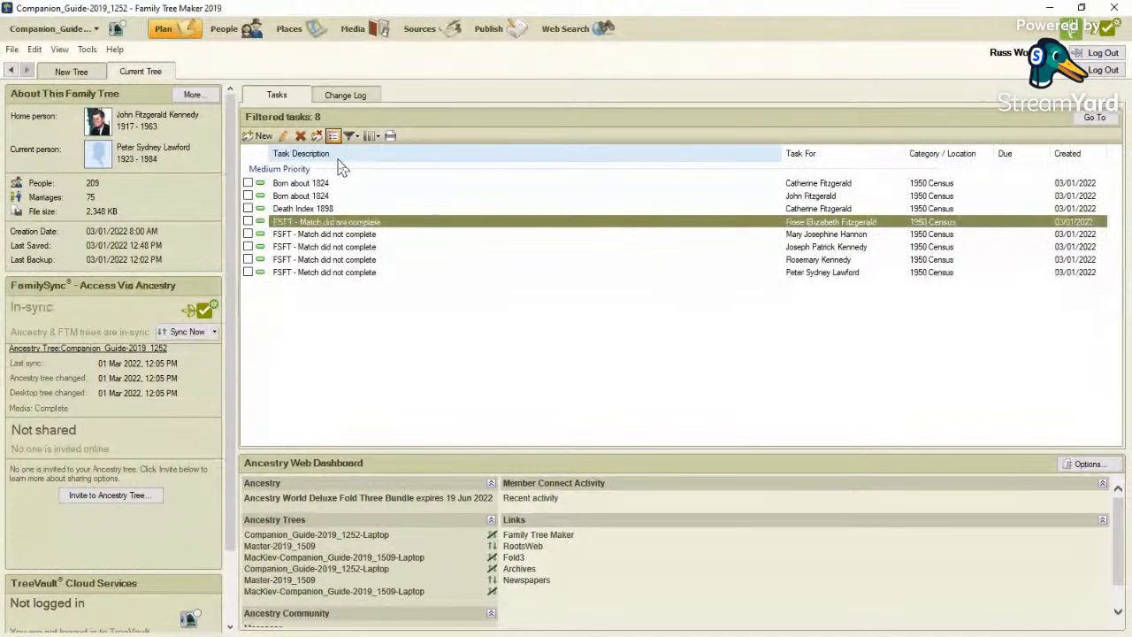
{"action": "left_click", "coordinate": [338, 155]}
{"action": "left_click", "coordinate": [339, 157]}
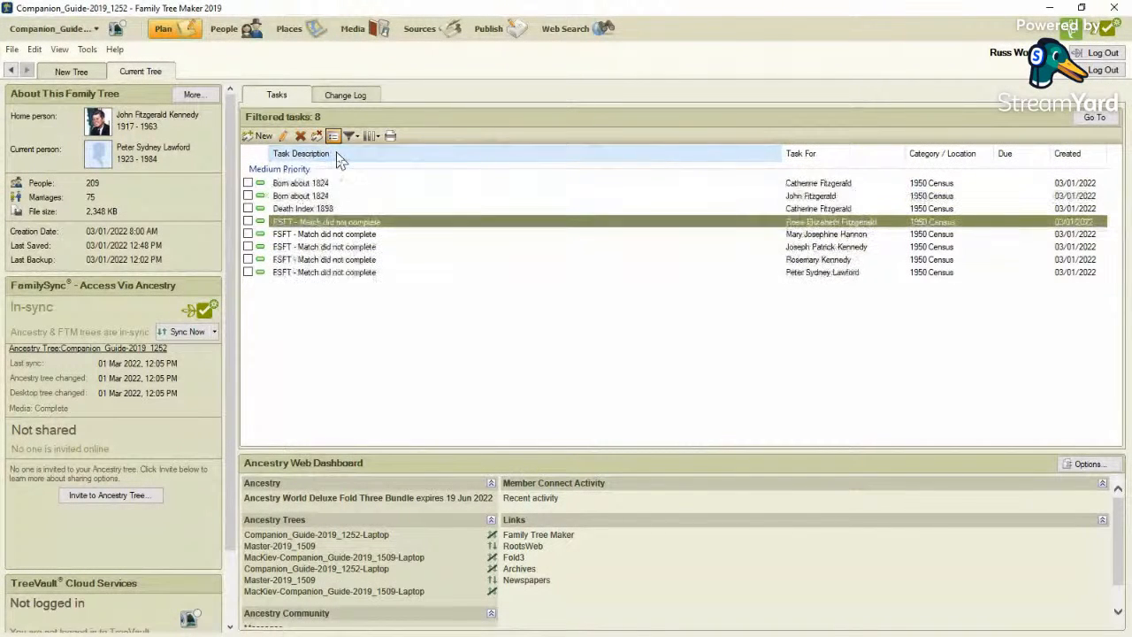
{"action": "left_click", "coordinate": [845, 166]}
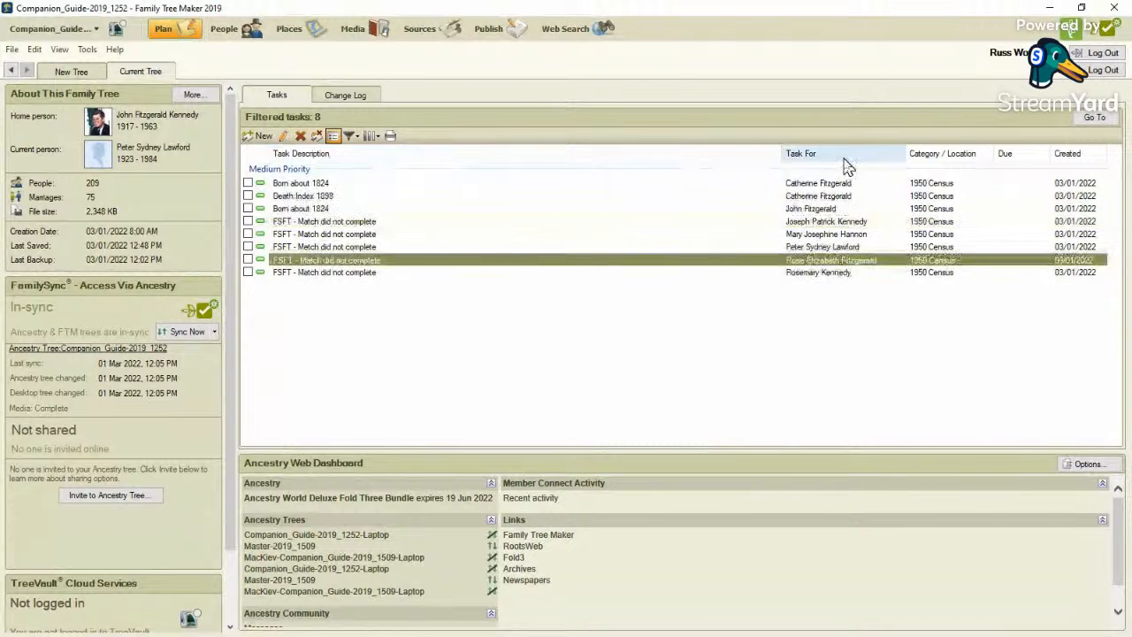
{"action": "left_click", "coordinate": [846, 167]}
{"action": "left_click", "coordinate": [938, 168]}
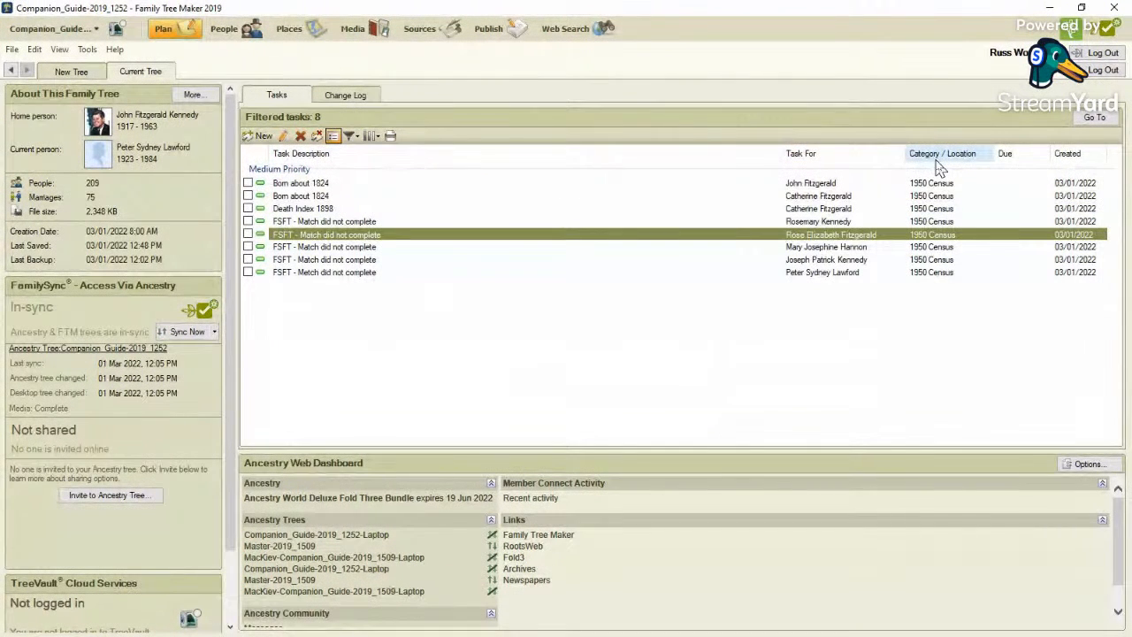
Check the task category filter and apply it with only 1950 Census selected.
{"action": "left_click", "coordinate": [352, 137]}
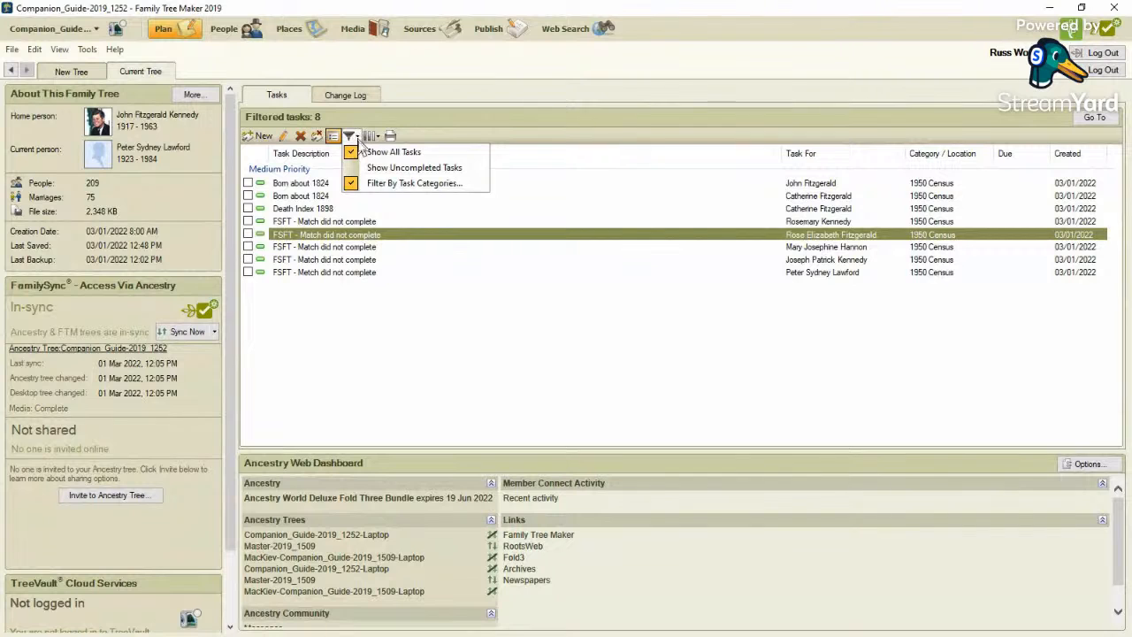
{"action": "left_click", "coordinate": [380, 183]}
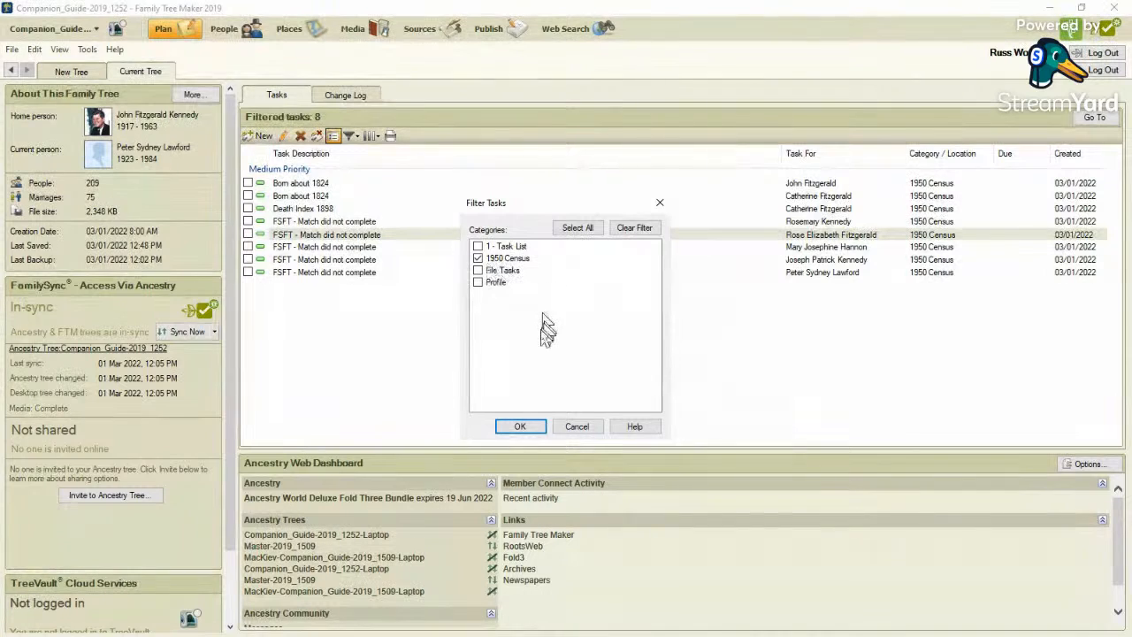
{"action": "left_click", "coordinate": [519, 426]}
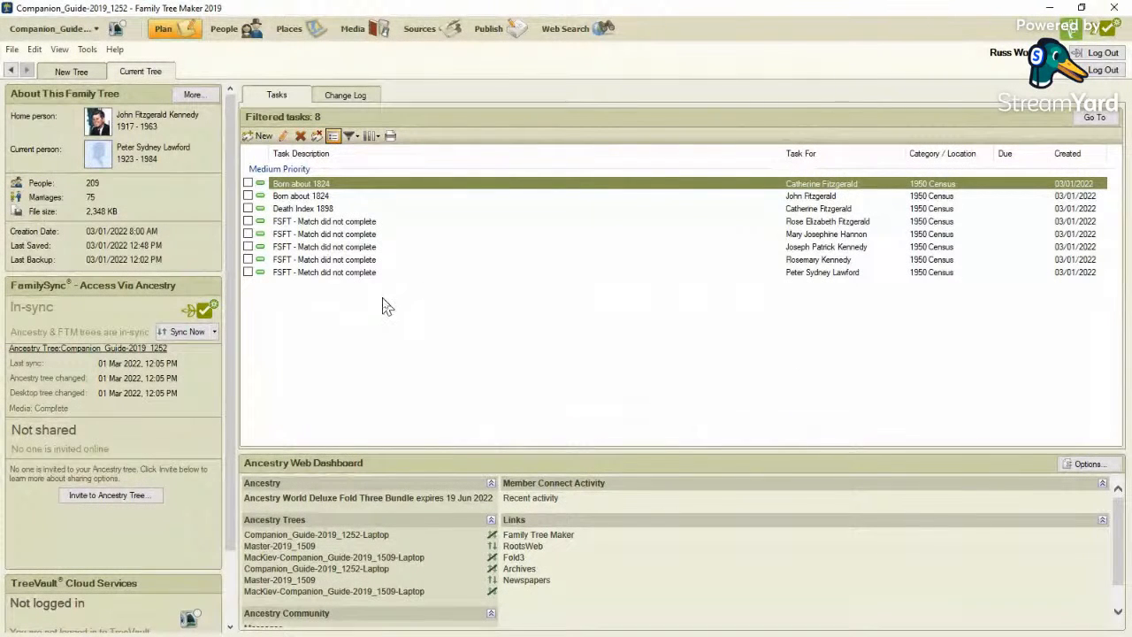
Append "- RESOLVED - Matched" to the description of the brother-in-law's task, set its priority to Low and mark it completed.
{"action": "double_click", "coordinate": [430, 274]}
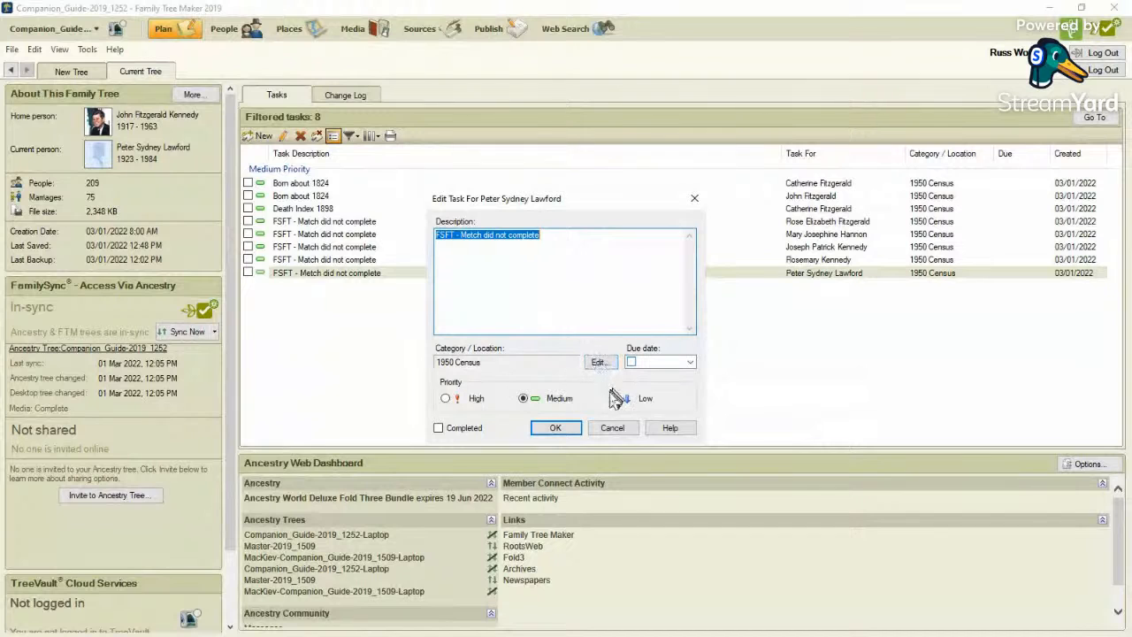
{"action": "left_click", "coordinate": [576, 234]}
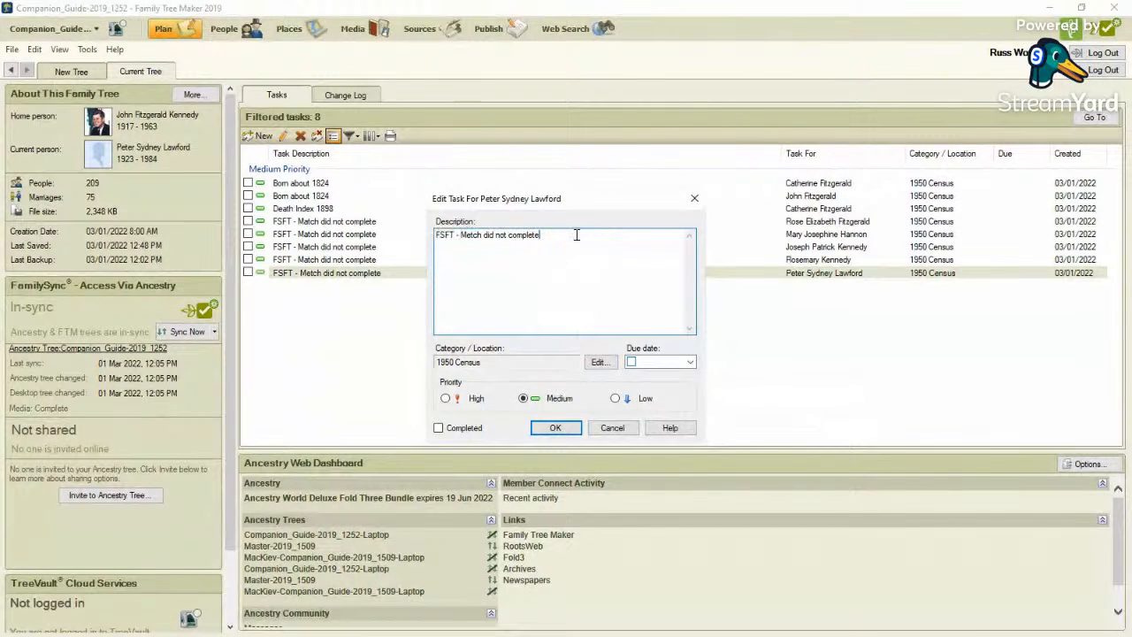
{"action": "type", "text": "- "}
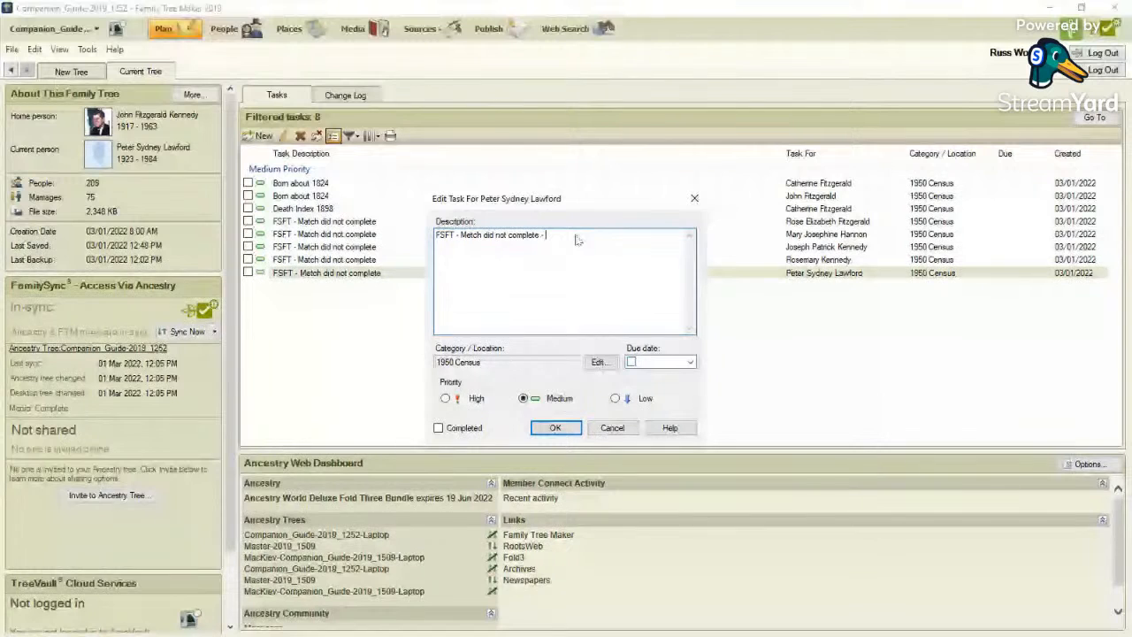
{"action": "type", "text": "RESOLVED - Matched"}
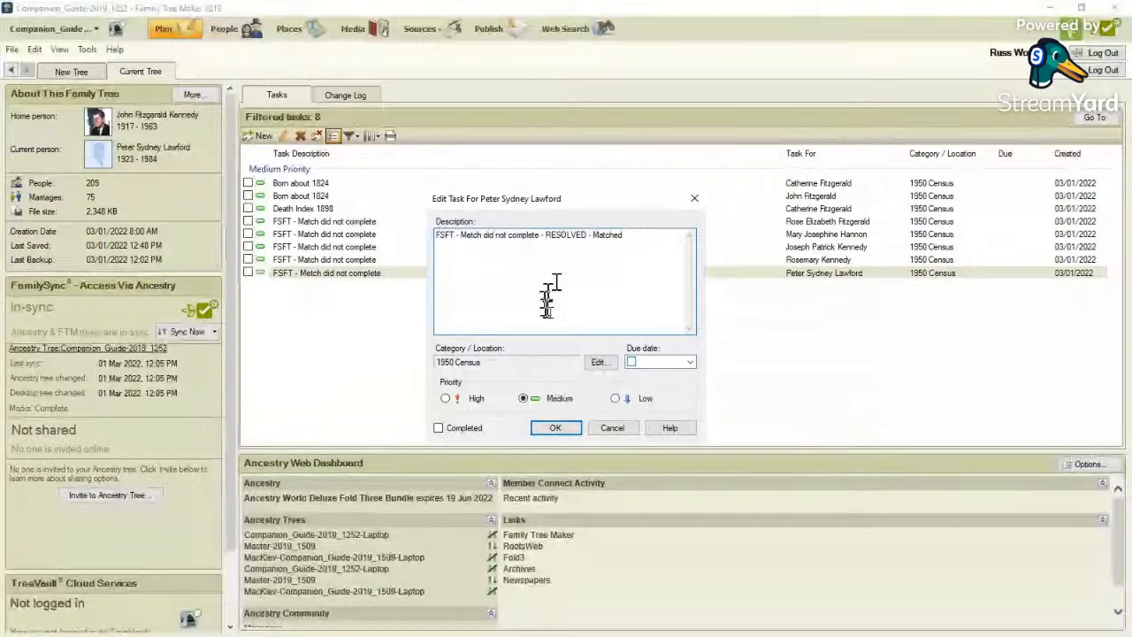
{"action": "left_click", "coordinate": [616, 399]}
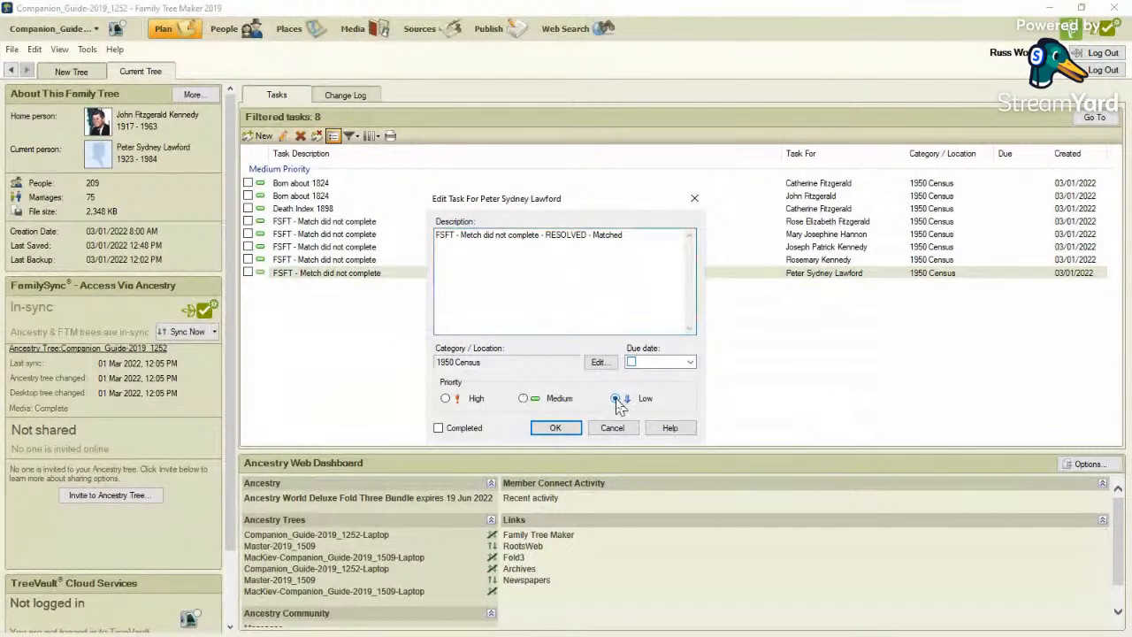
{"action": "left_click", "coordinate": [440, 429]}
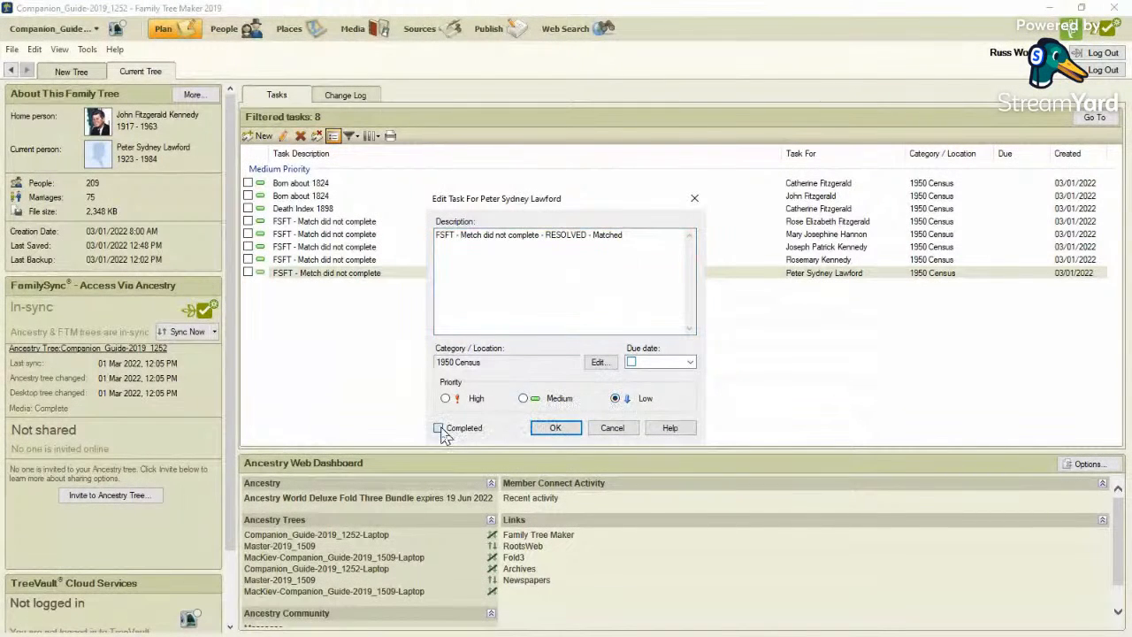
{"action": "left_click", "coordinate": [556, 429]}
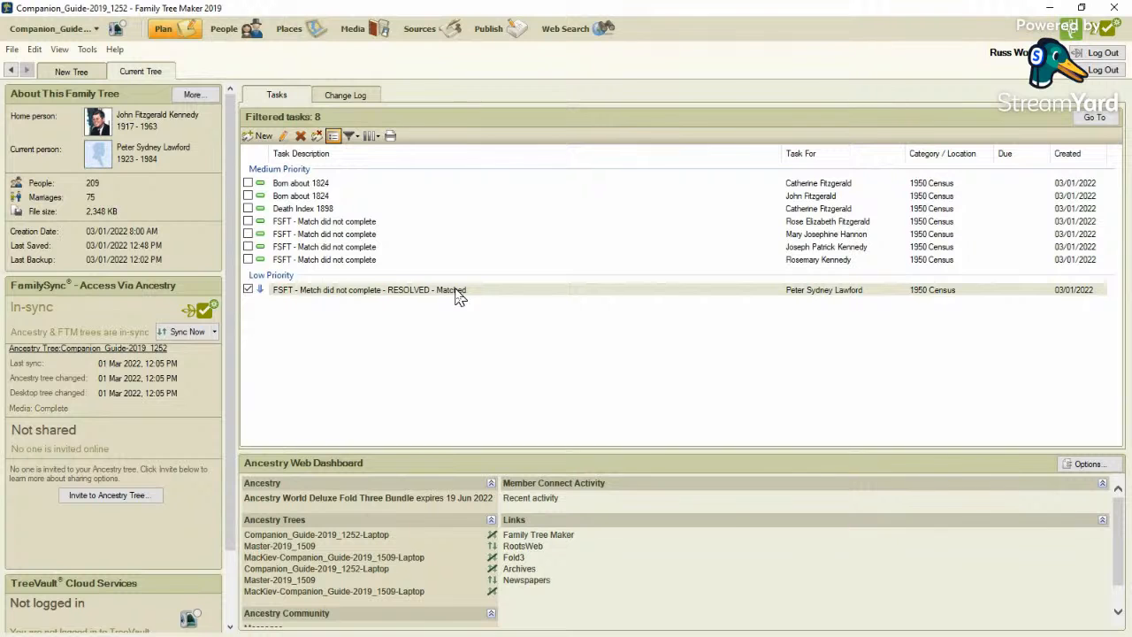
Remove "- RESOLVED - Matched" from the brother-in-law's task, set its priority to Medium and clear its completed mark.
{"action": "left_click", "coordinate": [457, 296]}
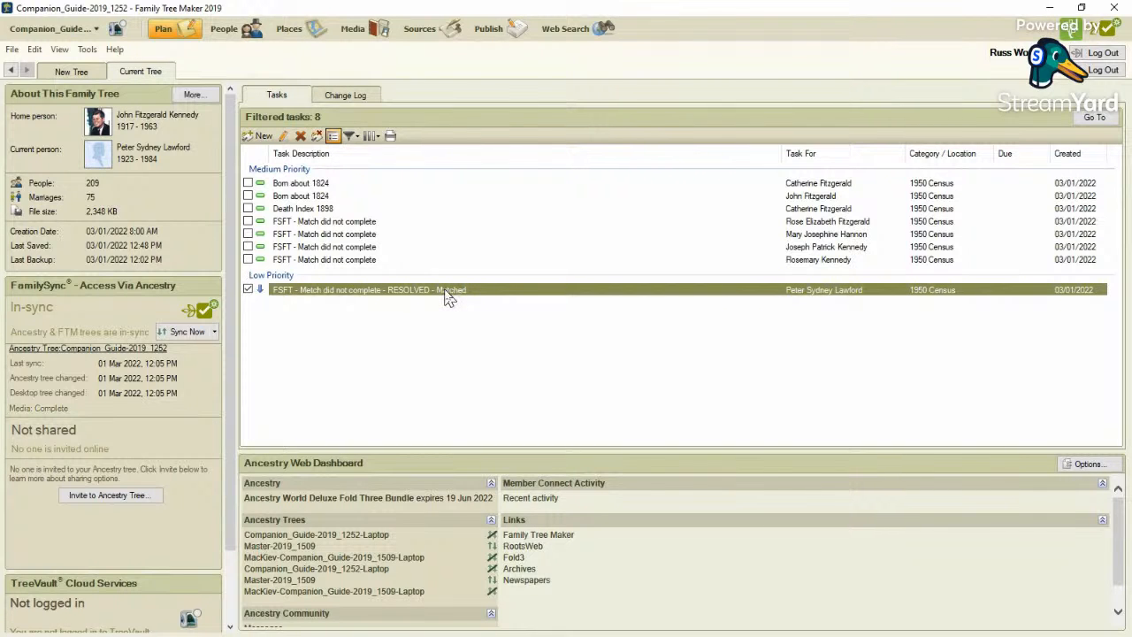
{"action": "double_click", "coordinate": [448, 298]}
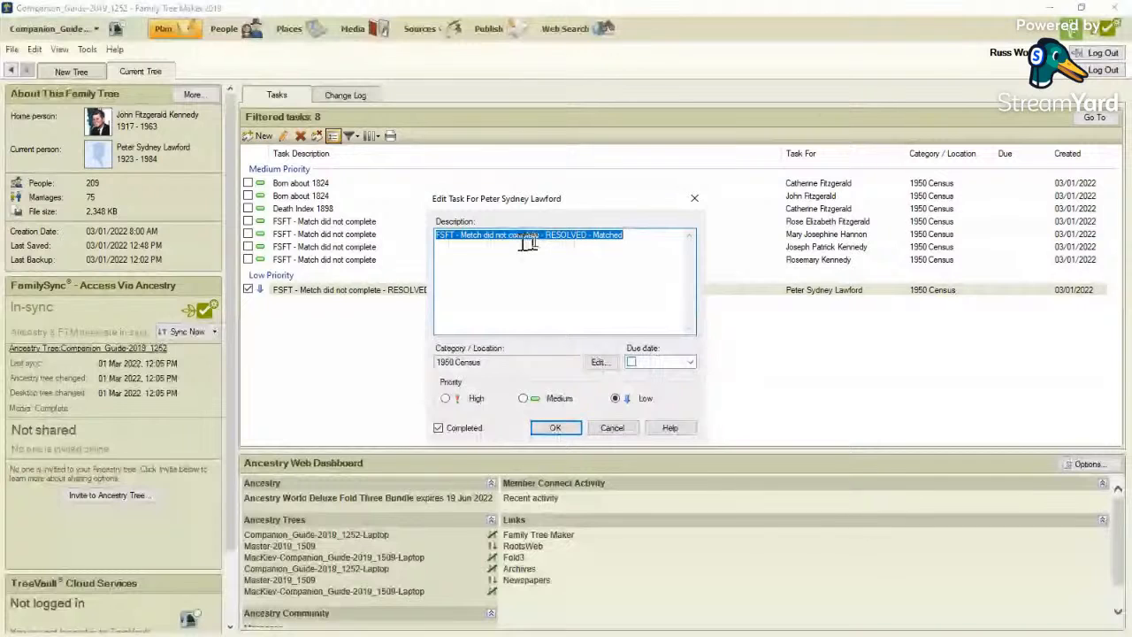
{"action": "left_click_drag", "start_coordinate": [536, 236], "coordinate": [770, 253]}
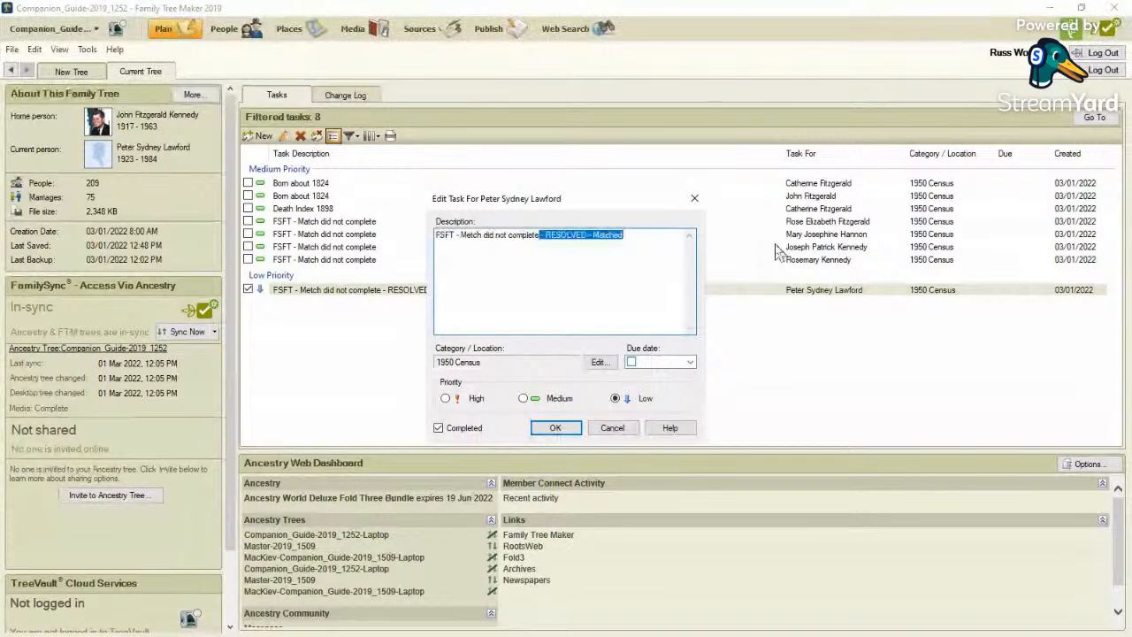
{"action": "key", "text": "Delete"}
{"action": "left_click", "coordinate": [524, 399]}
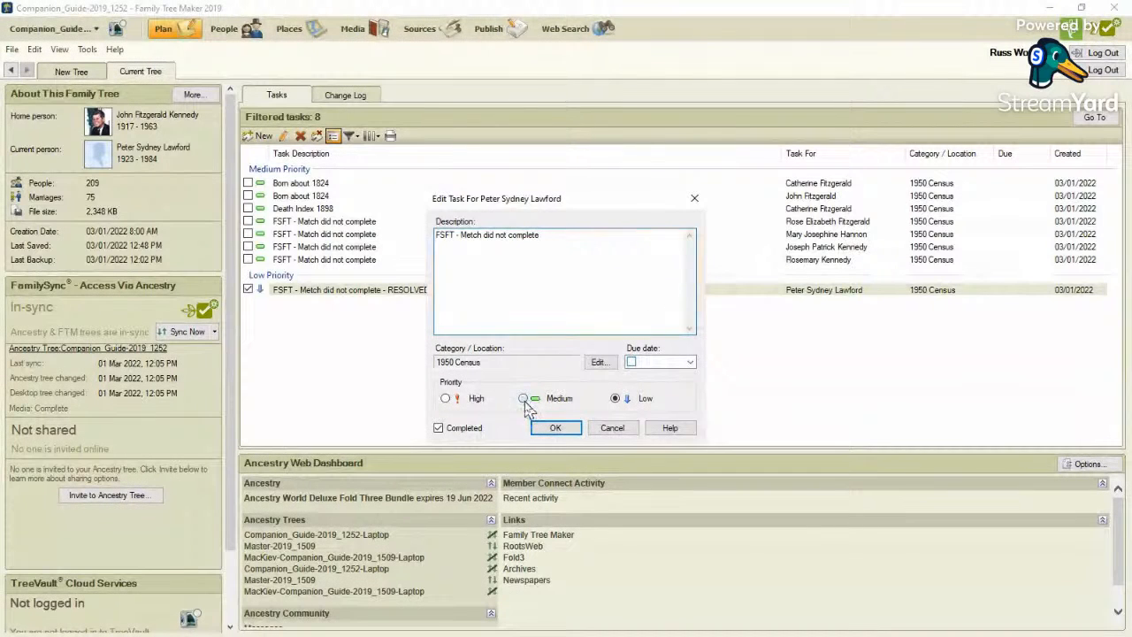
{"action": "left_click", "coordinate": [438, 428]}
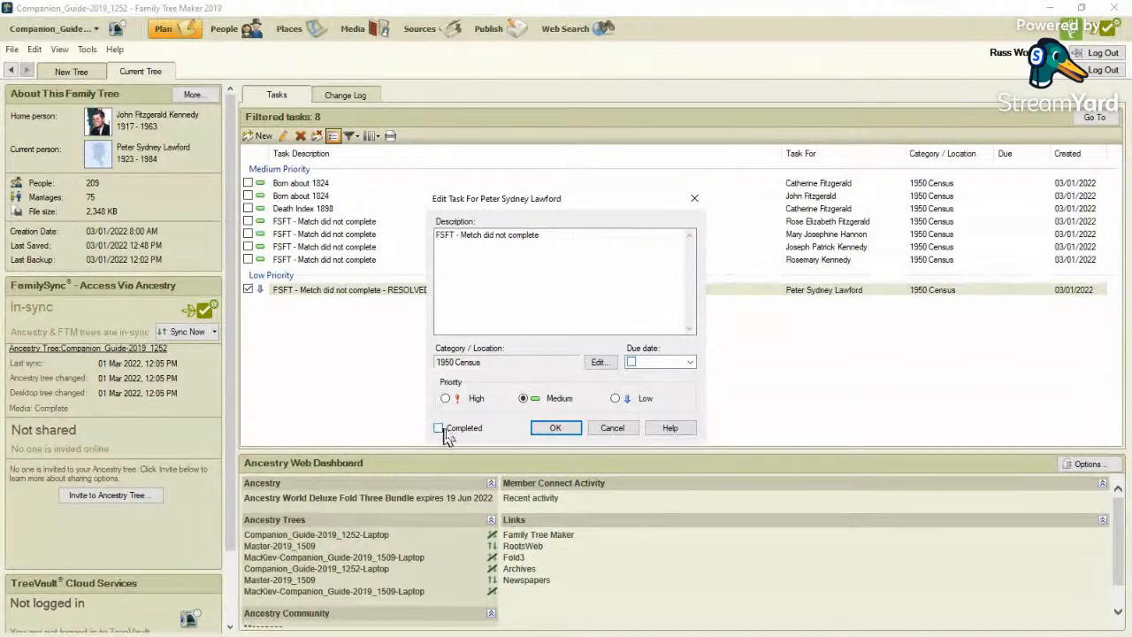
{"action": "left_click", "coordinate": [573, 431]}
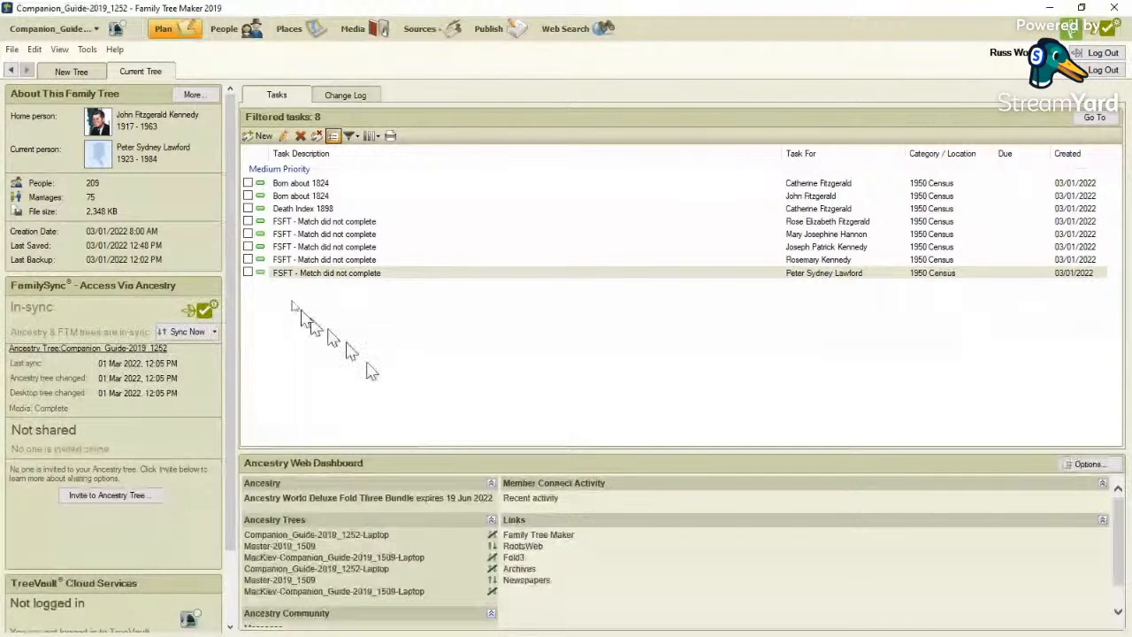
Return to the family tree, open the FTM 2019 Companion Guide from the help resources and widen its browser window.
{"action": "left_click", "coordinate": [220, 32]}
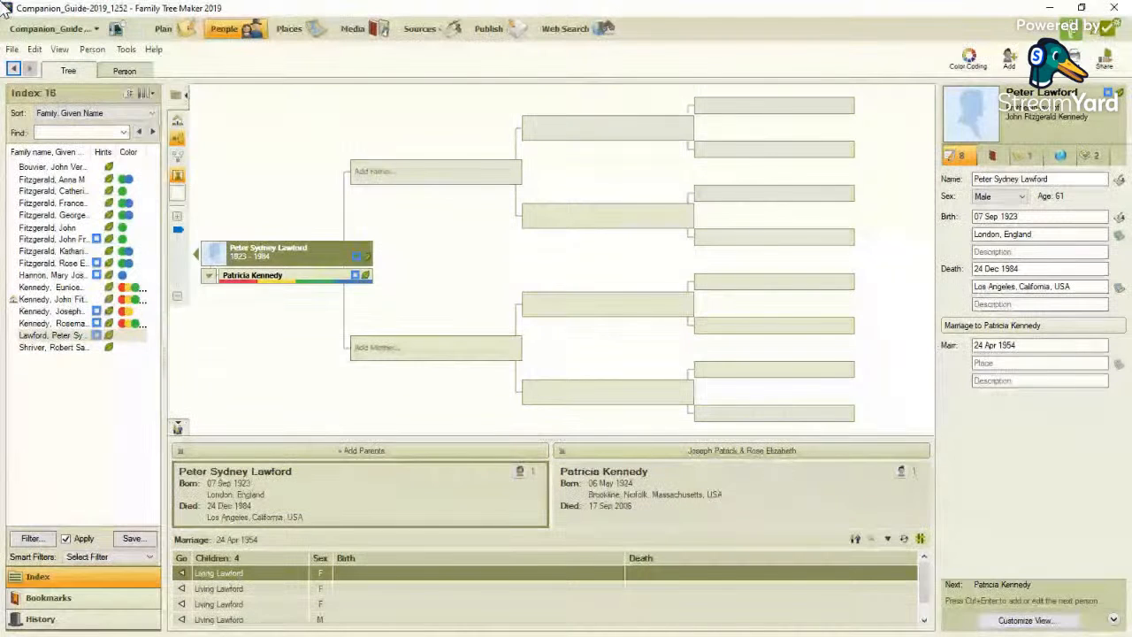
{"action": "left_click", "coordinate": [162, 53]}
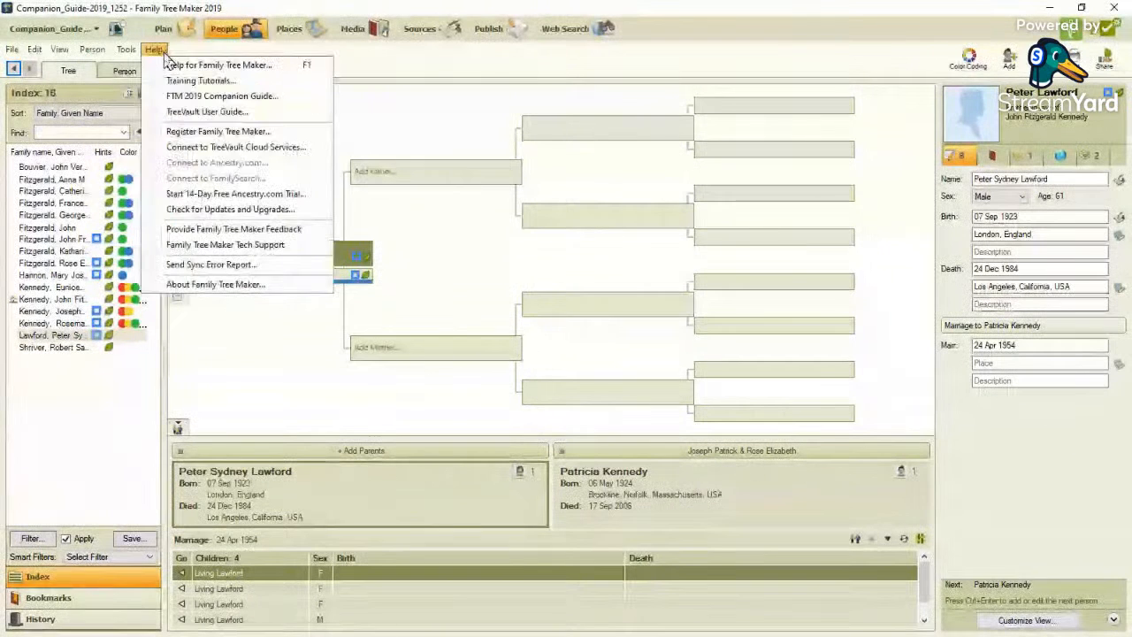
{"action": "left_click", "coordinate": [183, 95]}
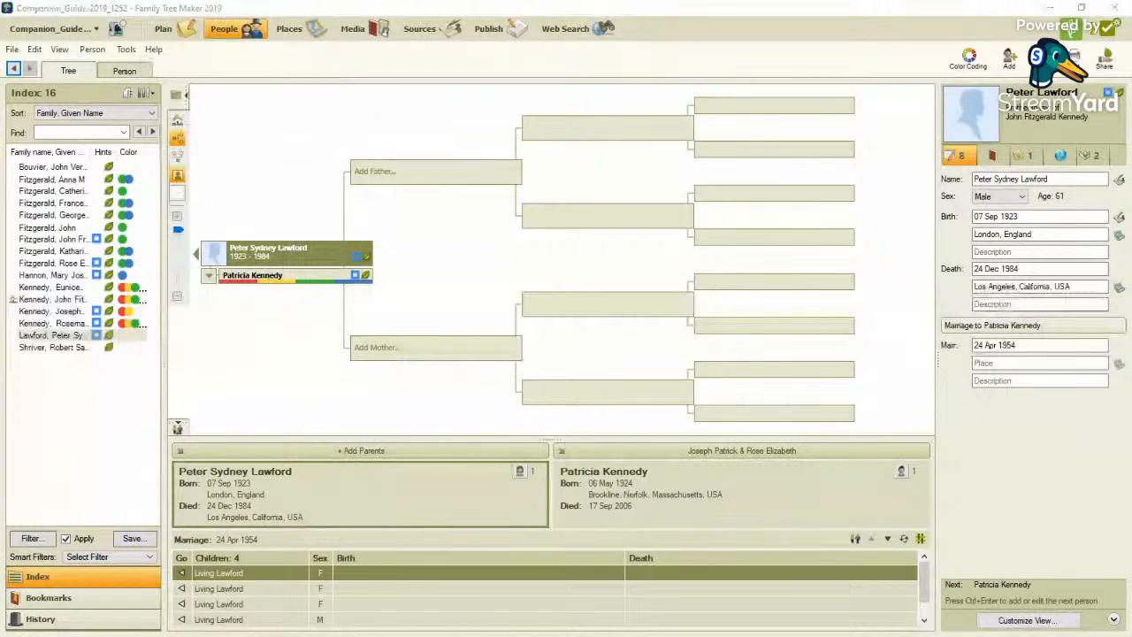
{"action": "left_click_drag", "start_coordinate": [284, 115], "coordinate": [440, 44]}
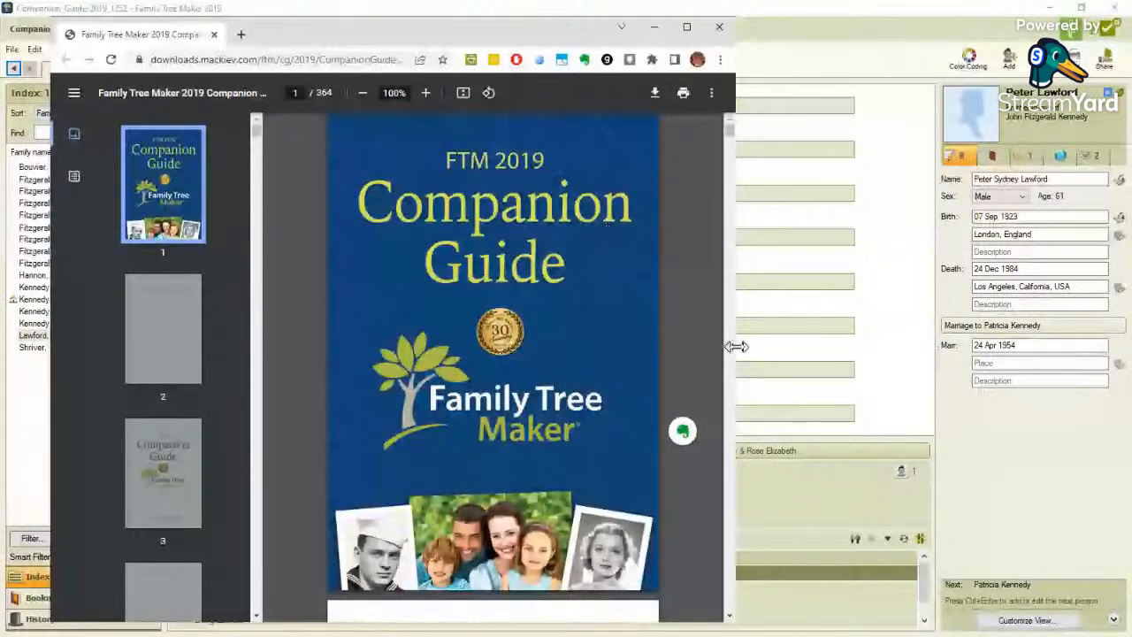
{"action": "left_click_drag", "start_coordinate": [733, 346], "coordinate": [849, 329]}
Browse the Companion Guide's introduction, viewing pages 20, 21 and 23 on new features, and close the guide.
{"action": "scroll", "coordinate": [182, 318], "scroll_direction": "down", "scroll_amount": 5}
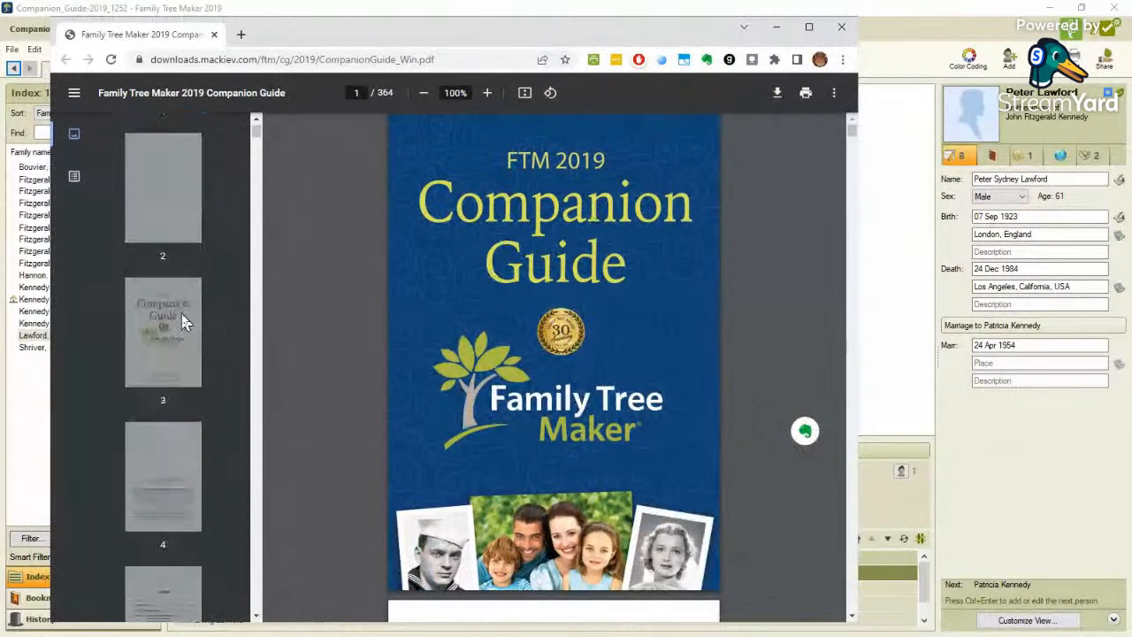
{"action": "scroll", "coordinate": [181, 307], "scroll_direction": "down", "scroll_amount": 5}
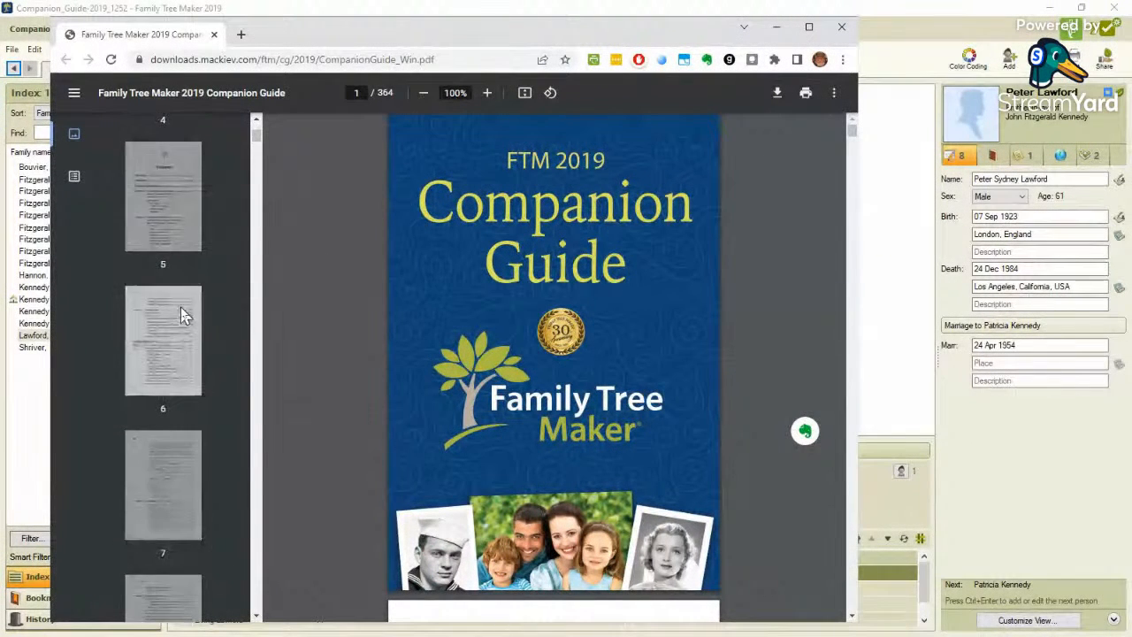
{"action": "scroll", "coordinate": [177, 318], "scroll_direction": "down", "scroll_amount": 5}
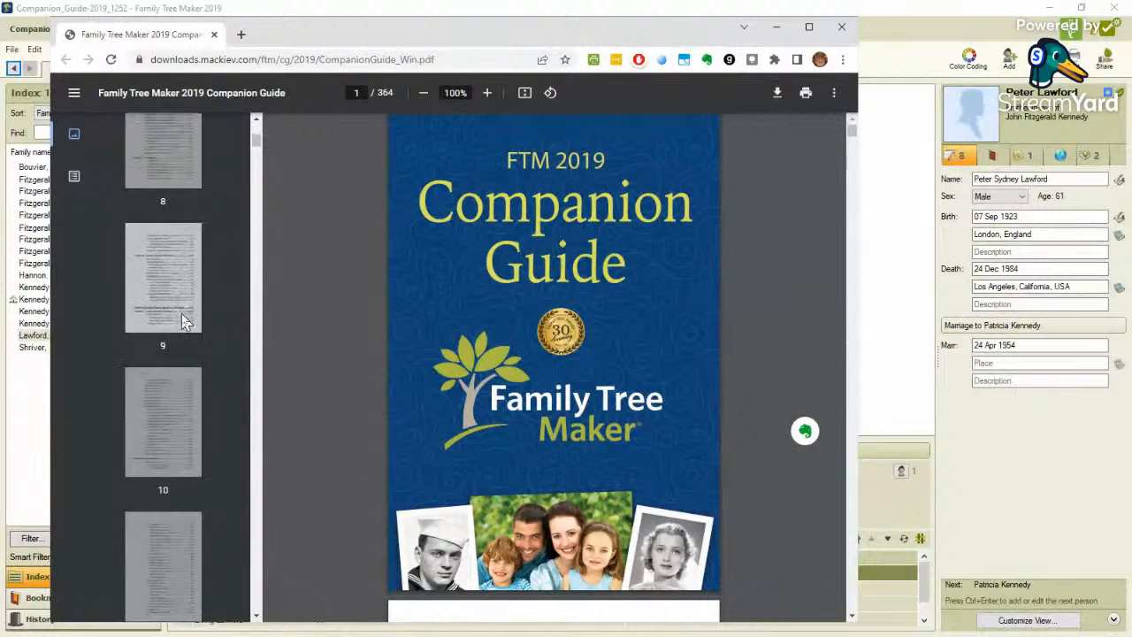
{"action": "scroll", "coordinate": [170, 347], "scroll_direction": "down", "scroll_amount": 5}
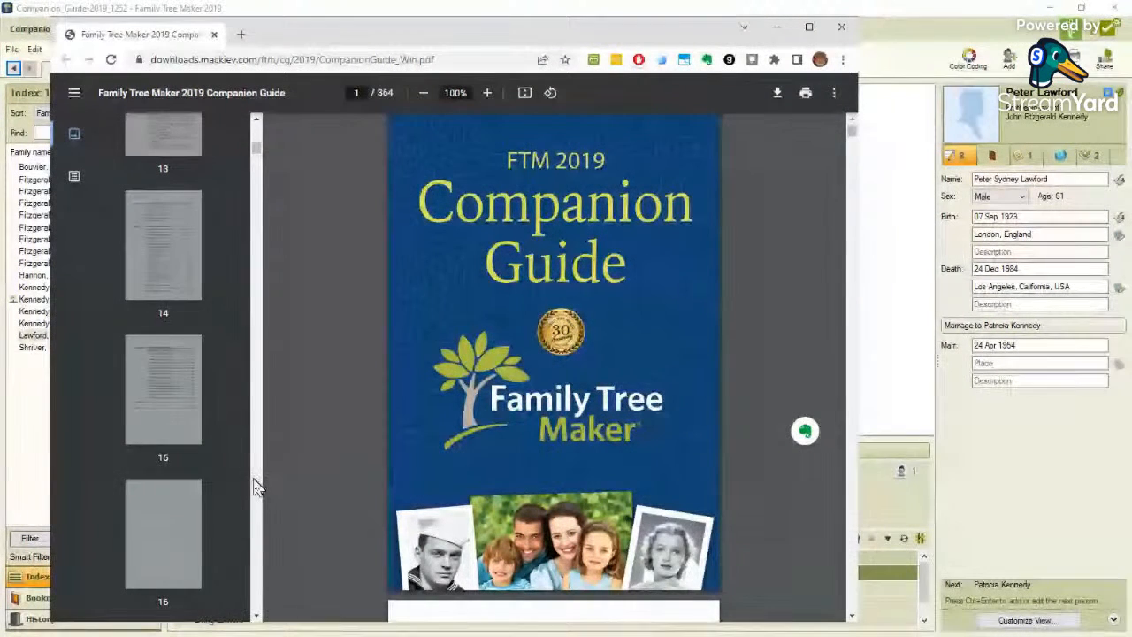
{"action": "scroll", "coordinate": [262, 475], "scroll_direction": "down", "scroll_amount": 10}
{"action": "left_click", "coordinate": [164, 266]}
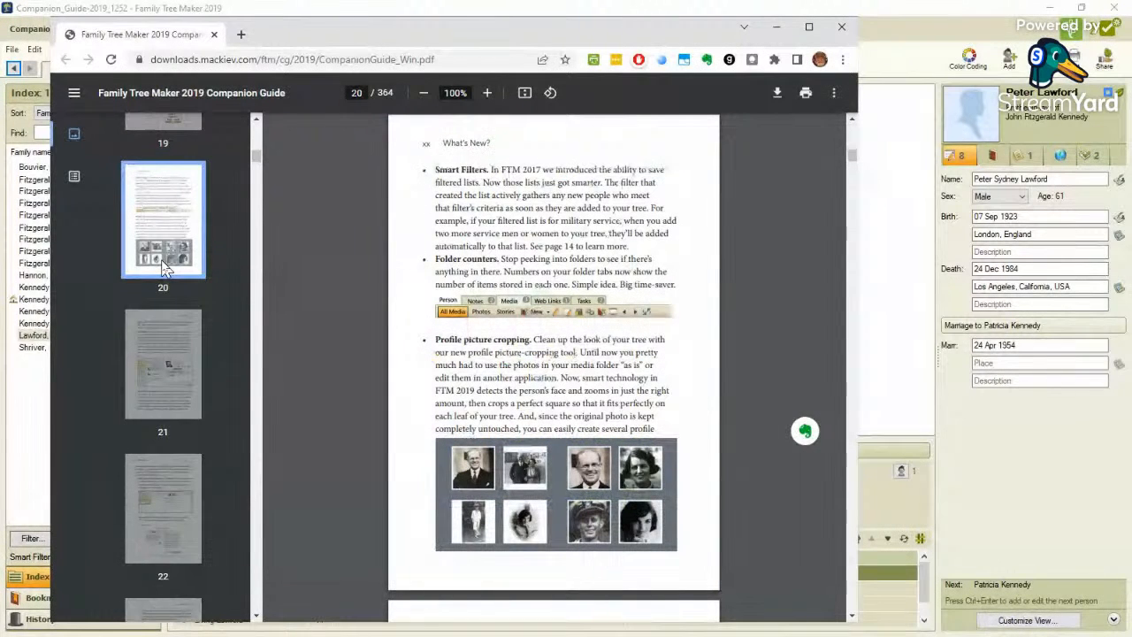
{"action": "scroll", "coordinate": [164, 265], "scroll_direction": "down", "scroll_amount": 1}
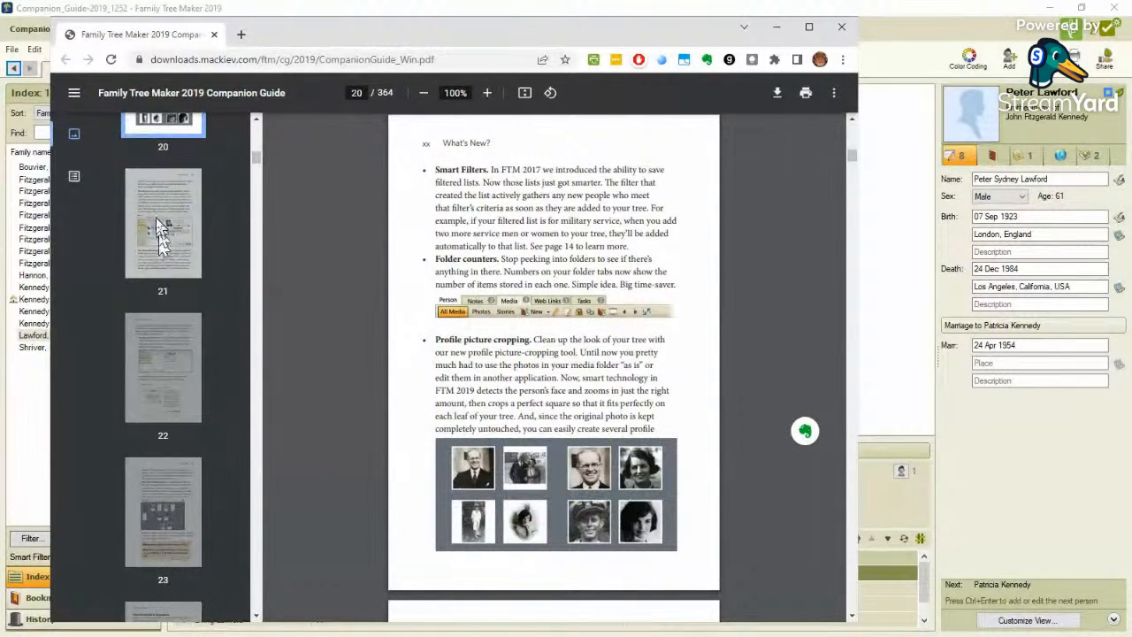
{"action": "left_click", "coordinate": [159, 226]}
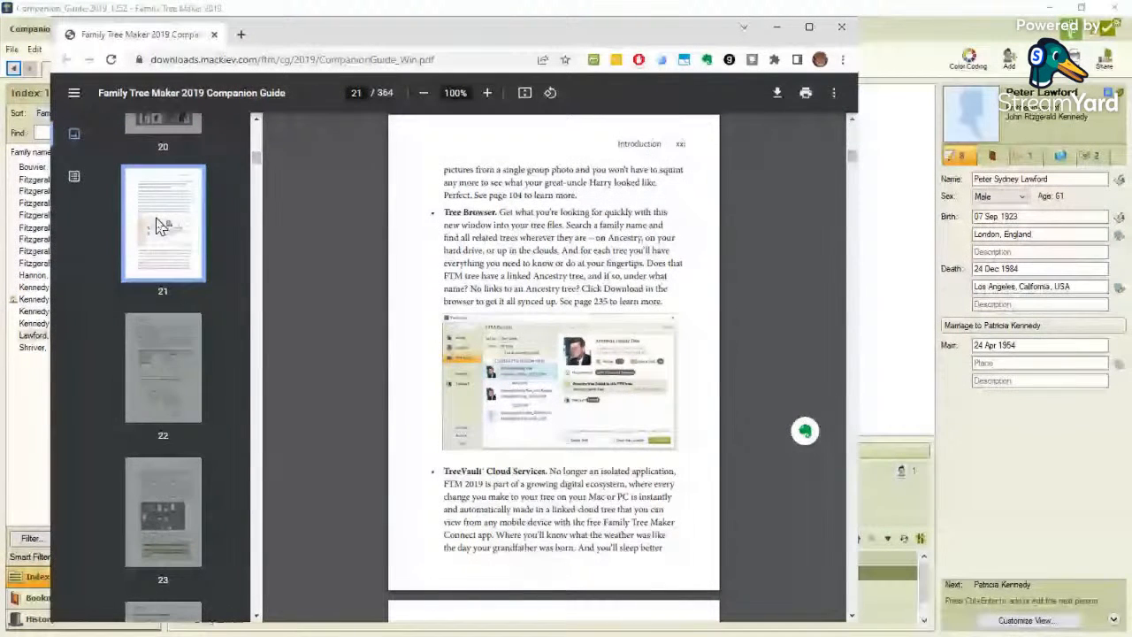
{"action": "scroll", "coordinate": [159, 265], "scroll_direction": "down", "scroll_amount": 2}
{"action": "left_click", "coordinate": [161, 327]}
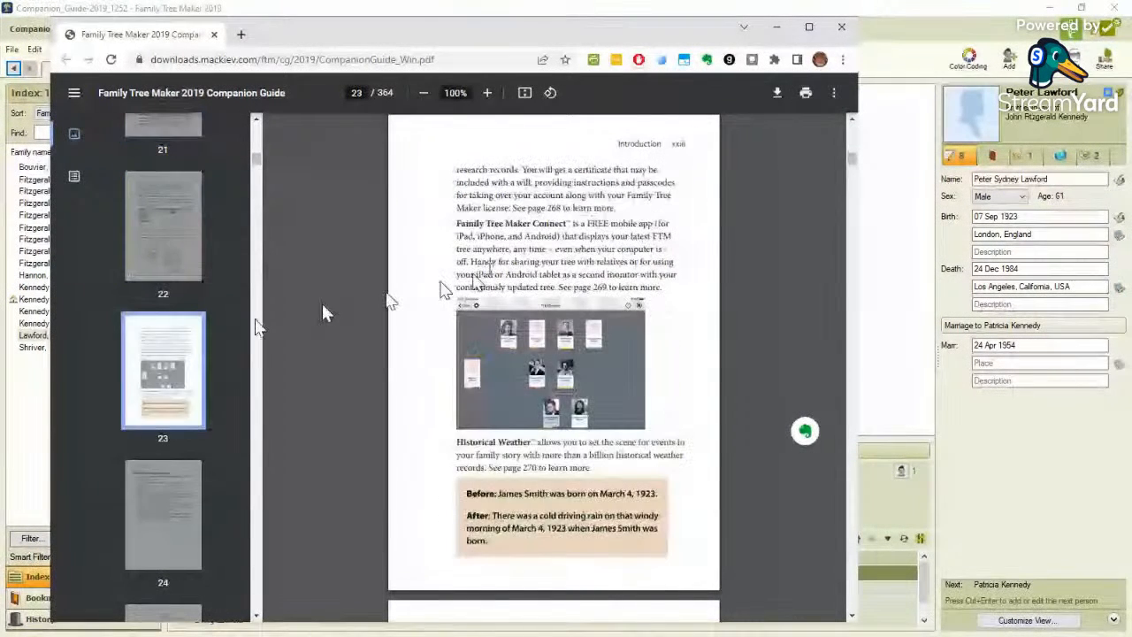
{"action": "left_click", "coordinate": [846, 33]}
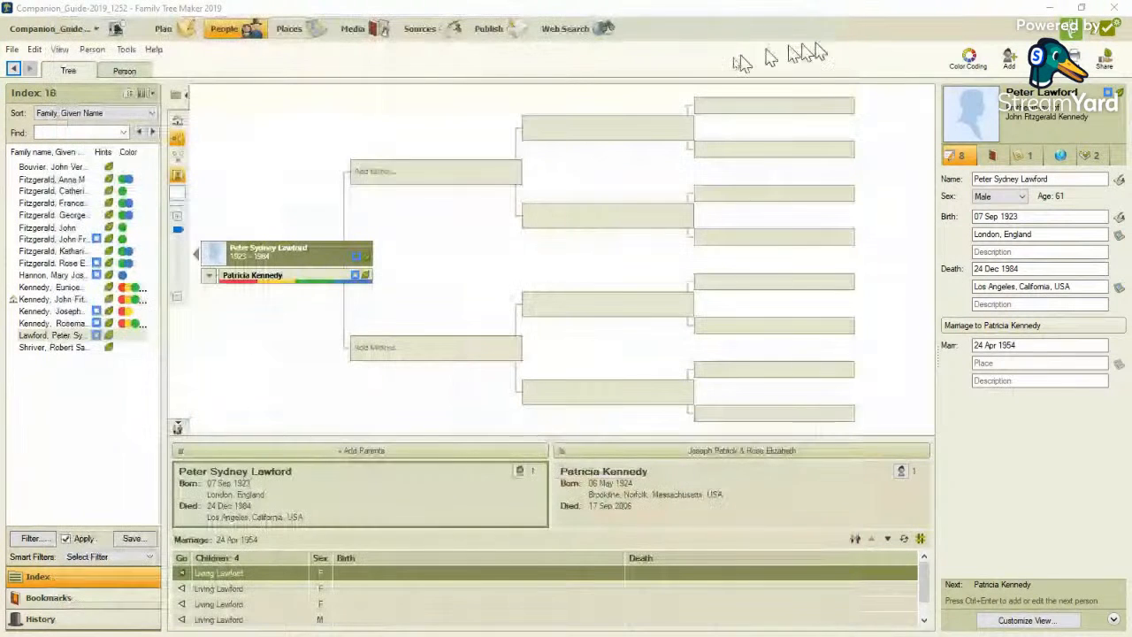